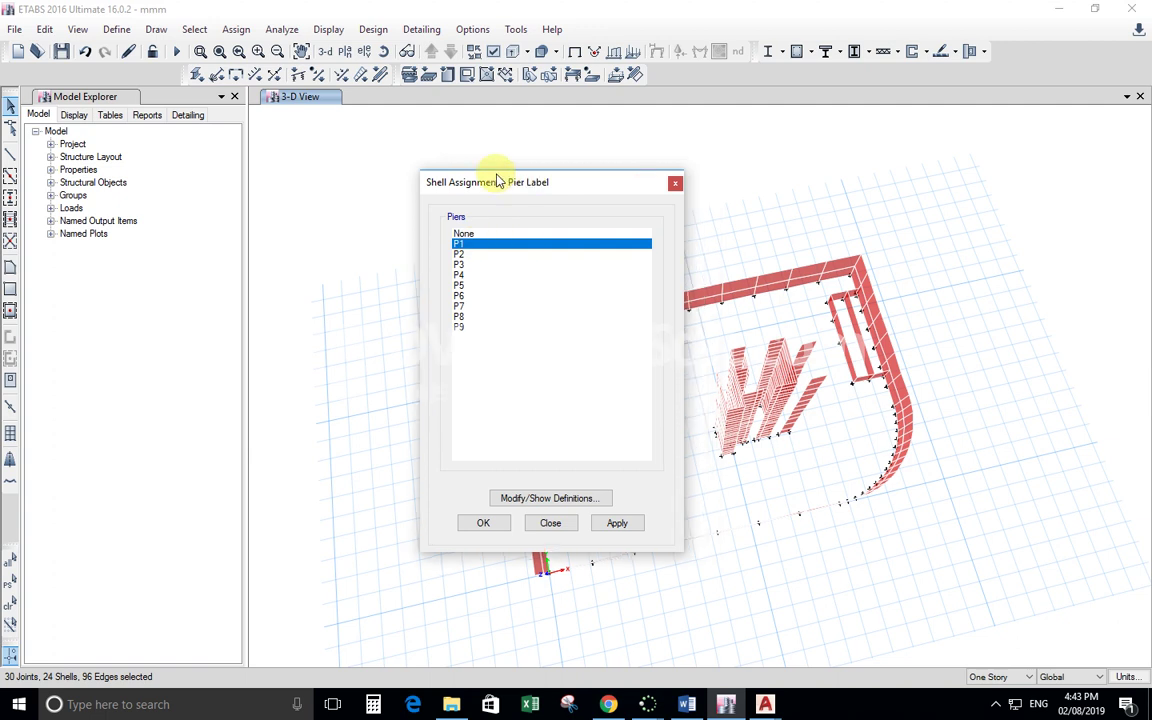
# - Assign pier label P1 to the selected walls and set the 3D view to the xy direction with an aperture of 0
pyautogui.click(502, 523)
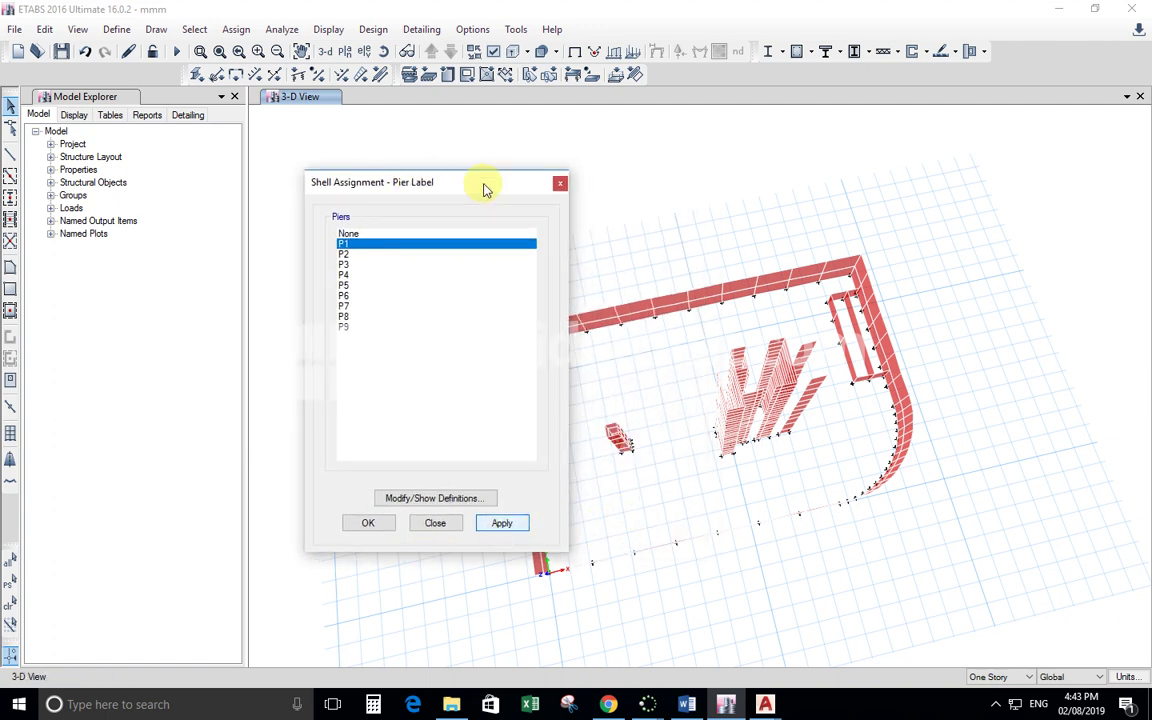
pyautogui.click(77, 29)
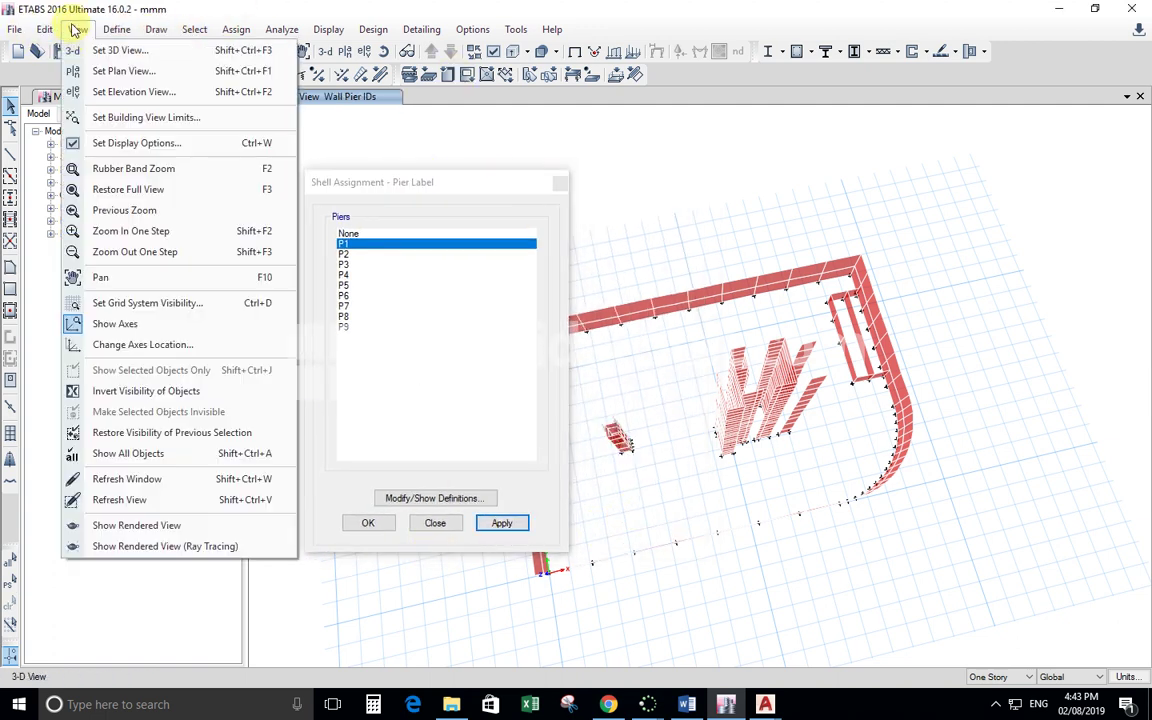
pyautogui.click(85, 50)
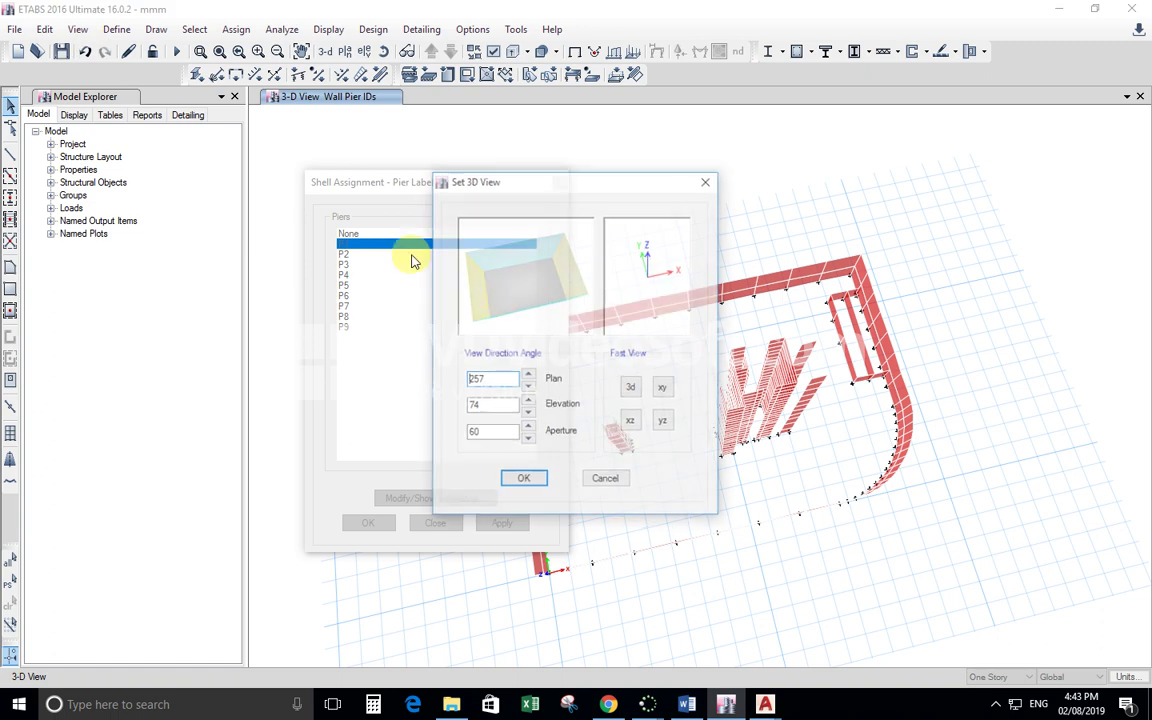
pyautogui.click(663, 388)
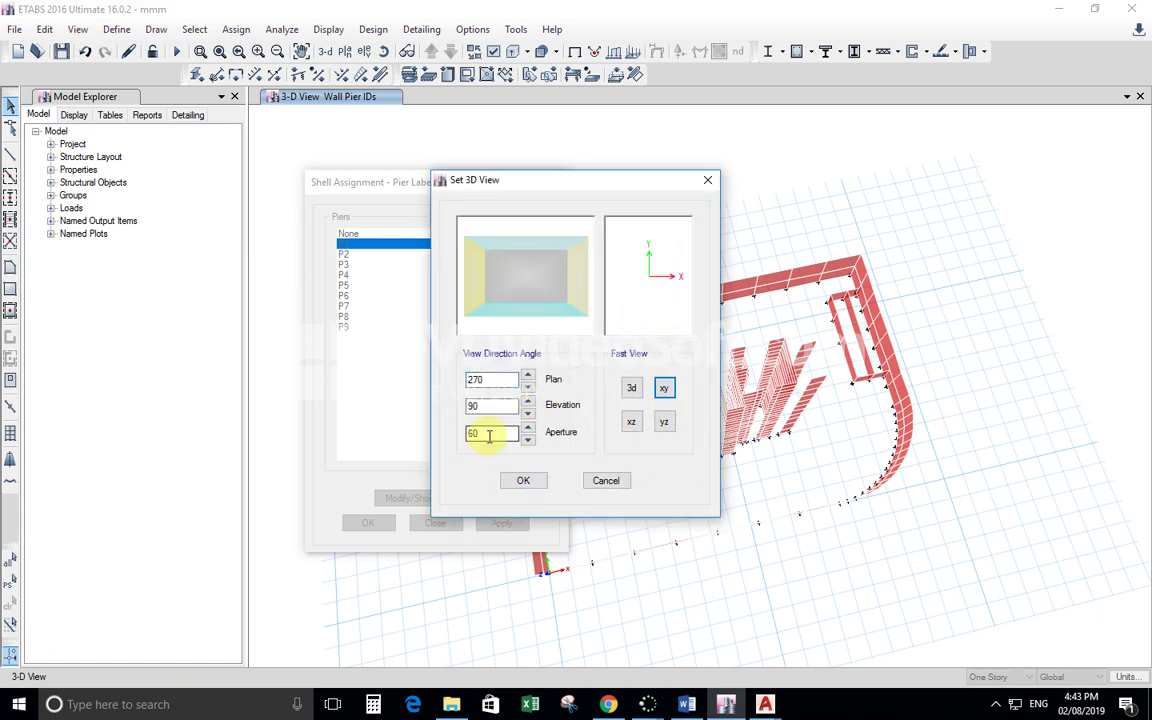
pyautogui.moveTo(490, 433); pyautogui.dragTo(411, 442)
pyautogui.write('0')
pyautogui.click(516, 481)
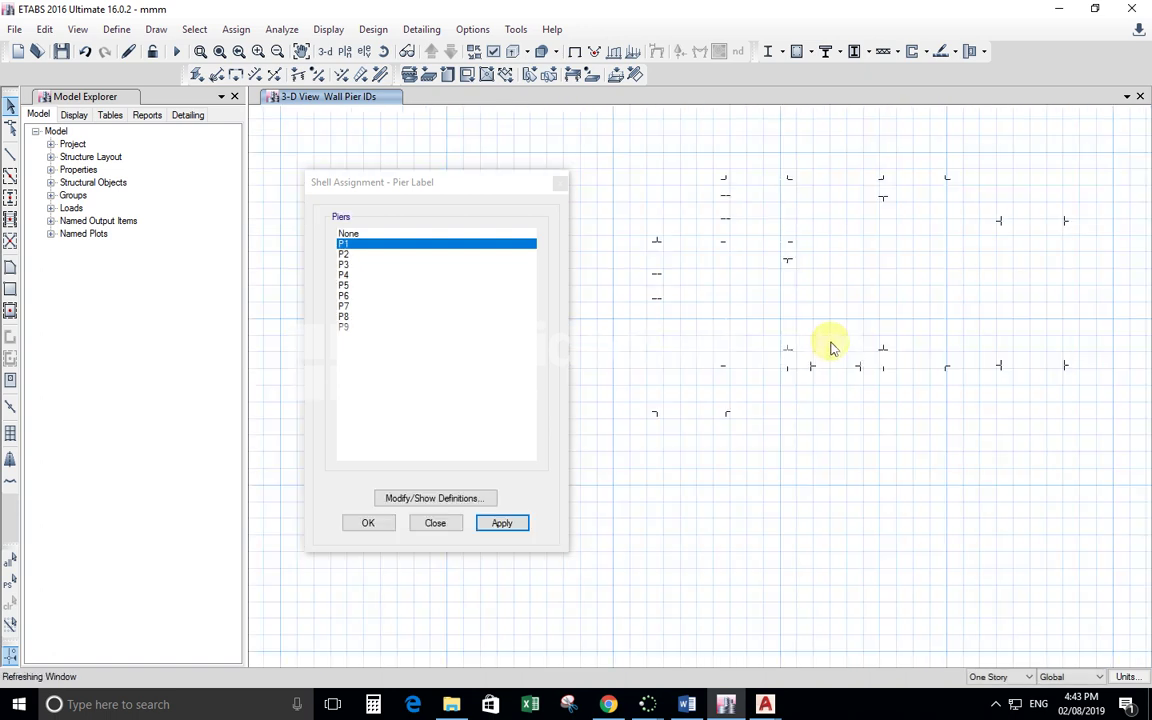
# - Assign pier label P2 to the connected core walls nearest the P1 core and P3 to the C-shaped walls beside them
pyautogui.moveTo(829, 152); pyautogui.dragTo(606, 493)
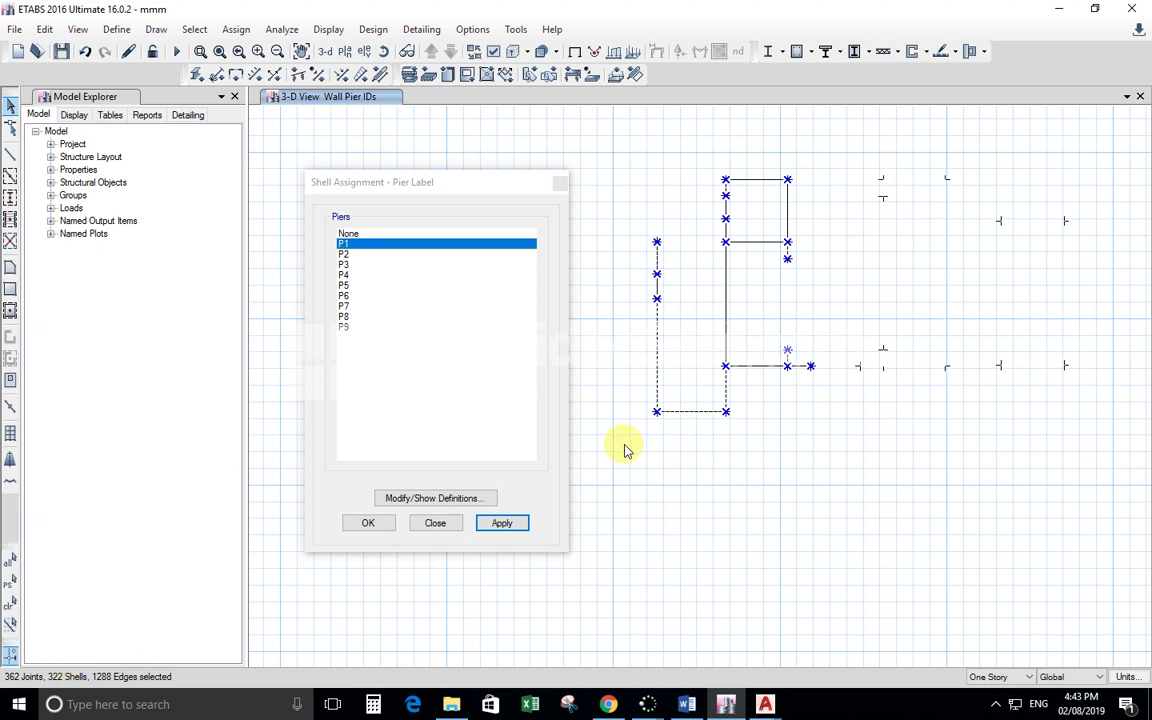
pyautogui.click(369, 256)
pyautogui.click(500, 522)
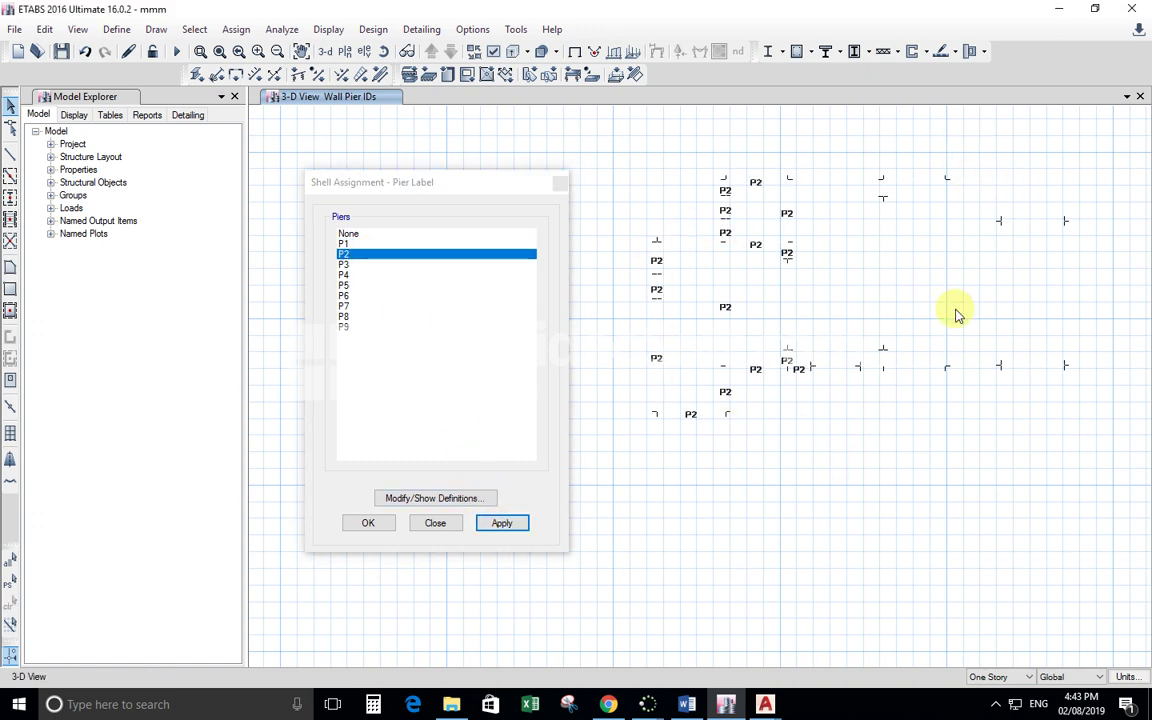
pyautogui.moveTo(980, 160); pyautogui.dragTo(797, 419)
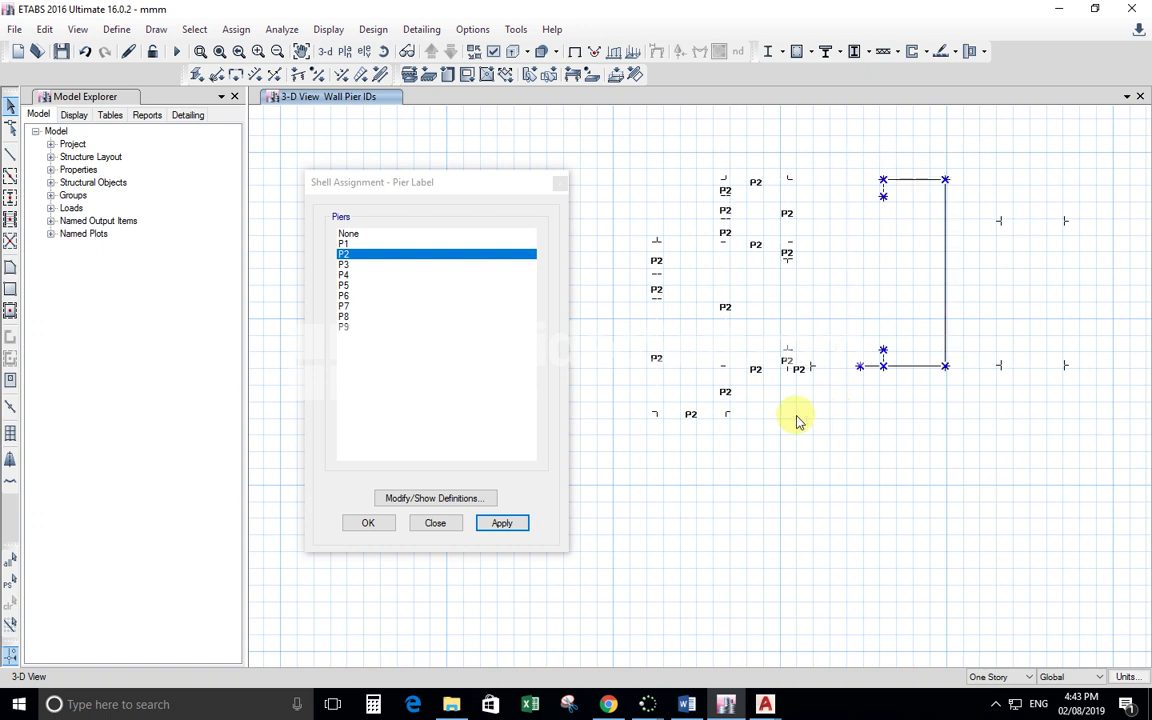
pyautogui.click(362, 264)
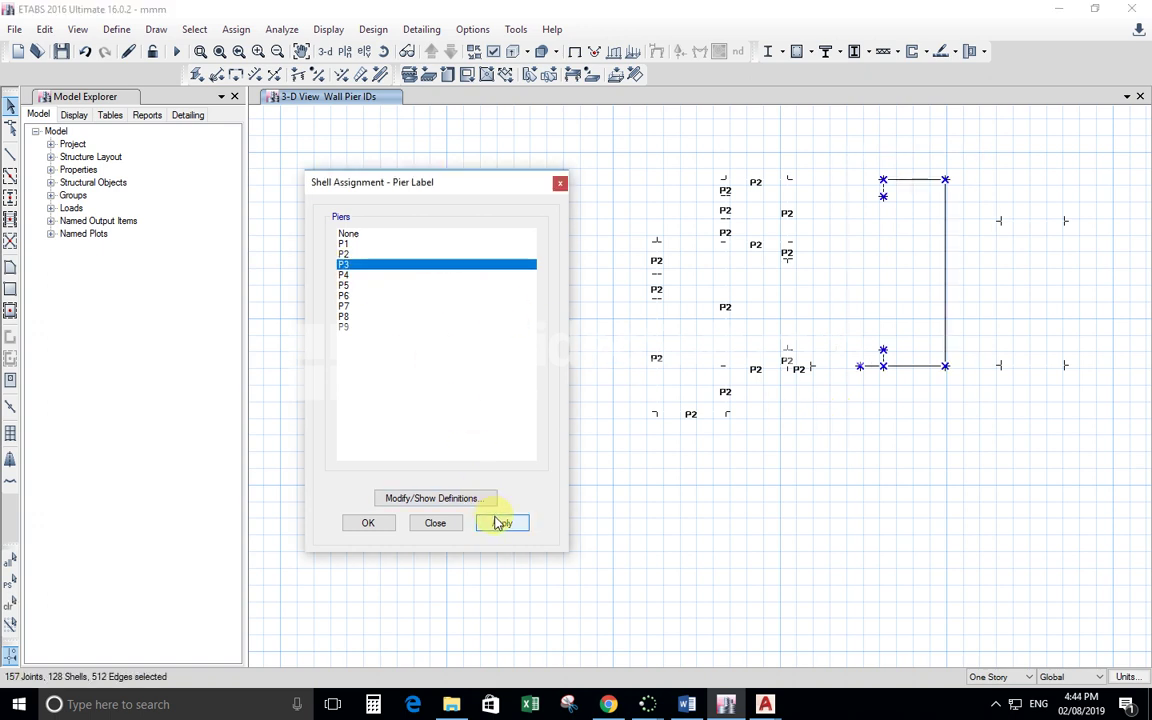
pyautogui.click(501, 522)
# - Assign pier label P4 to the lower isolated straight wall and P5 to the upper one, and finish the pier label assignment
pyautogui.moveTo(1090, 334); pyautogui.dragTo(992, 398)
pyautogui.click(360, 274)
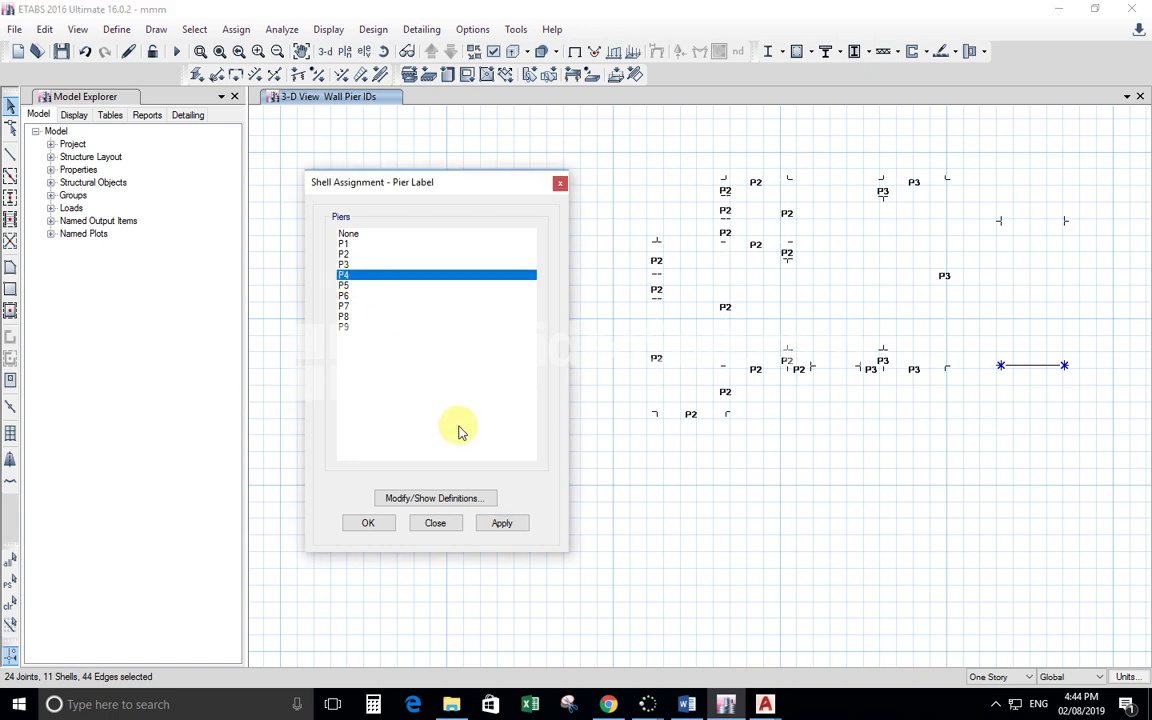
pyautogui.click(501, 522)
pyautogui.moveTo(1082, 190); pyautogui.dragTo(975, 238)
pyautogui.click(355, 285)
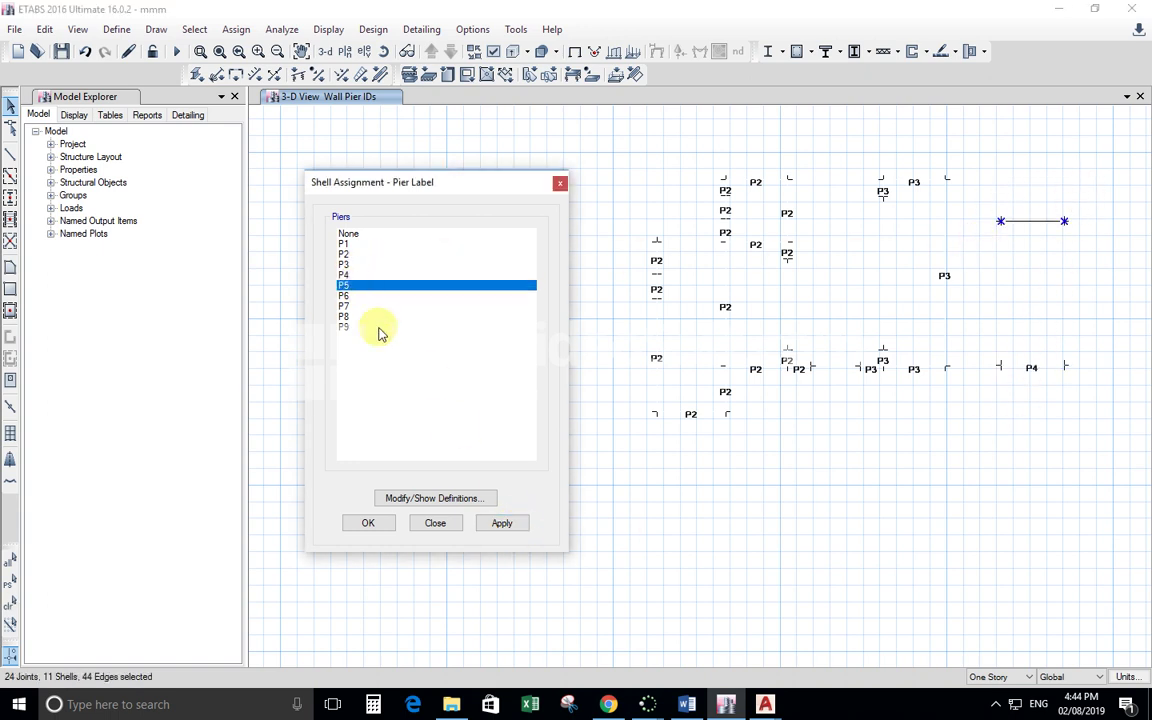
pyautogui.click(501, 522)
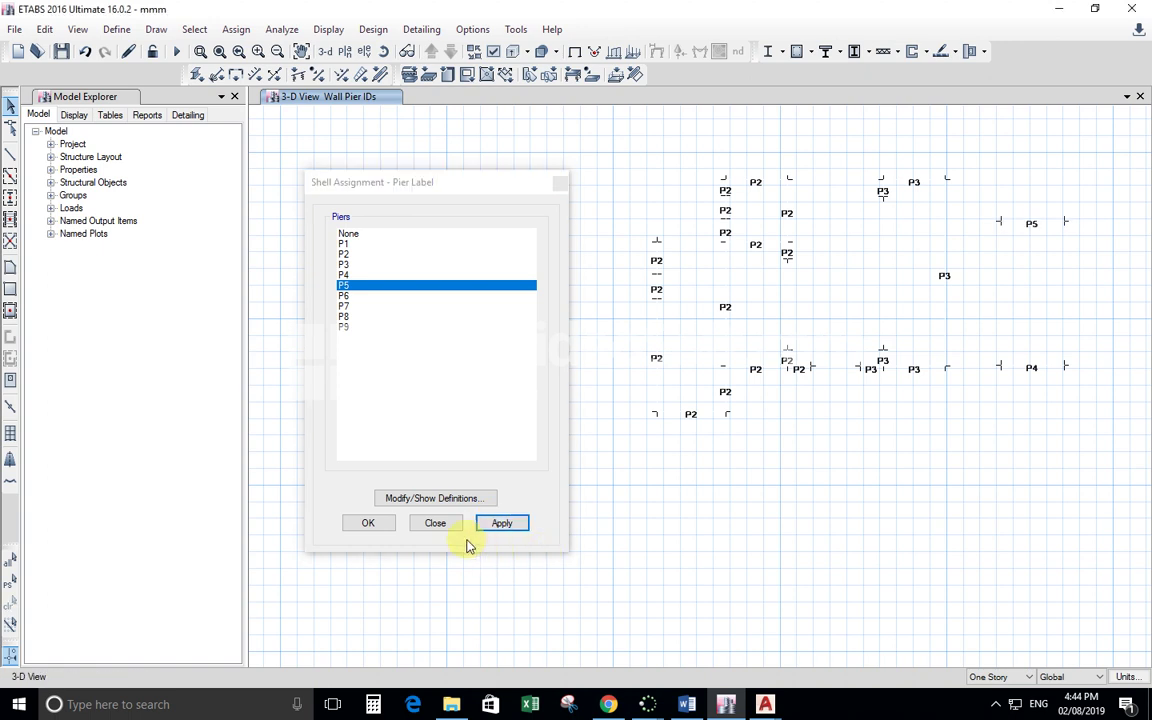
pyautogui.click(435, 523)
# - Select the P1 pier walls and review the shear wall design preferences without changing them
pyautogui.scroll(-3, 614, 468)
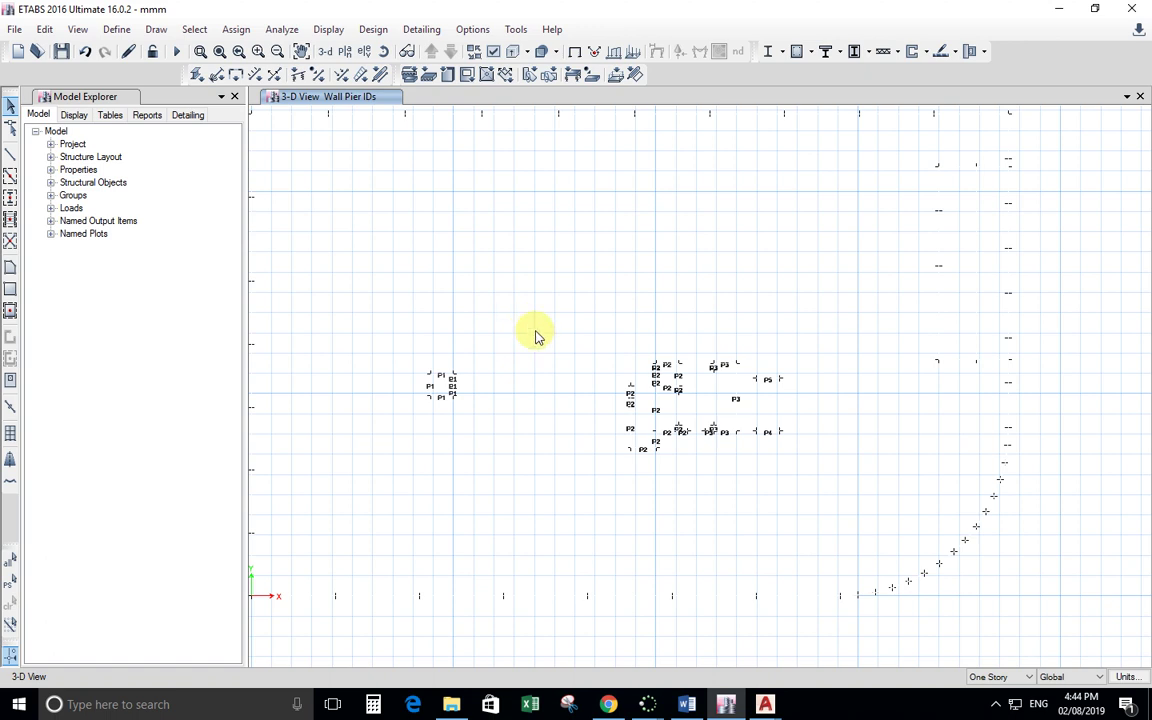
pyautogui.moveTo(491, 344); pyautogui.dragTo(400, 449)
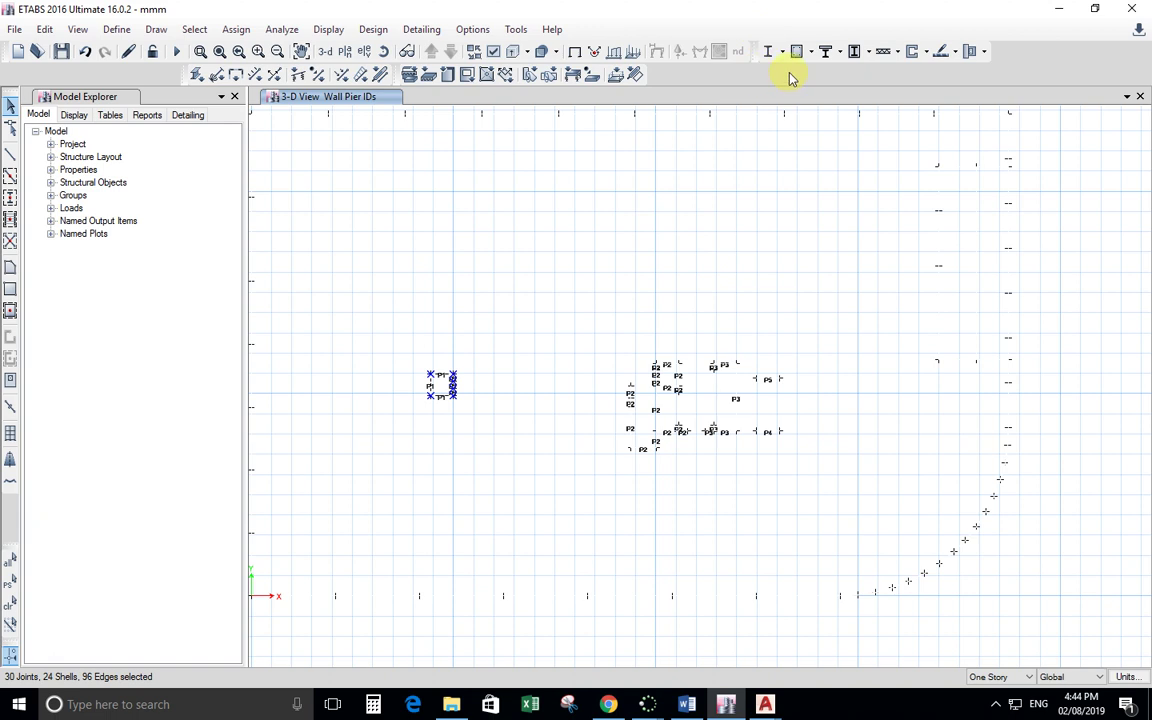
pyautogui.click(928, 55)
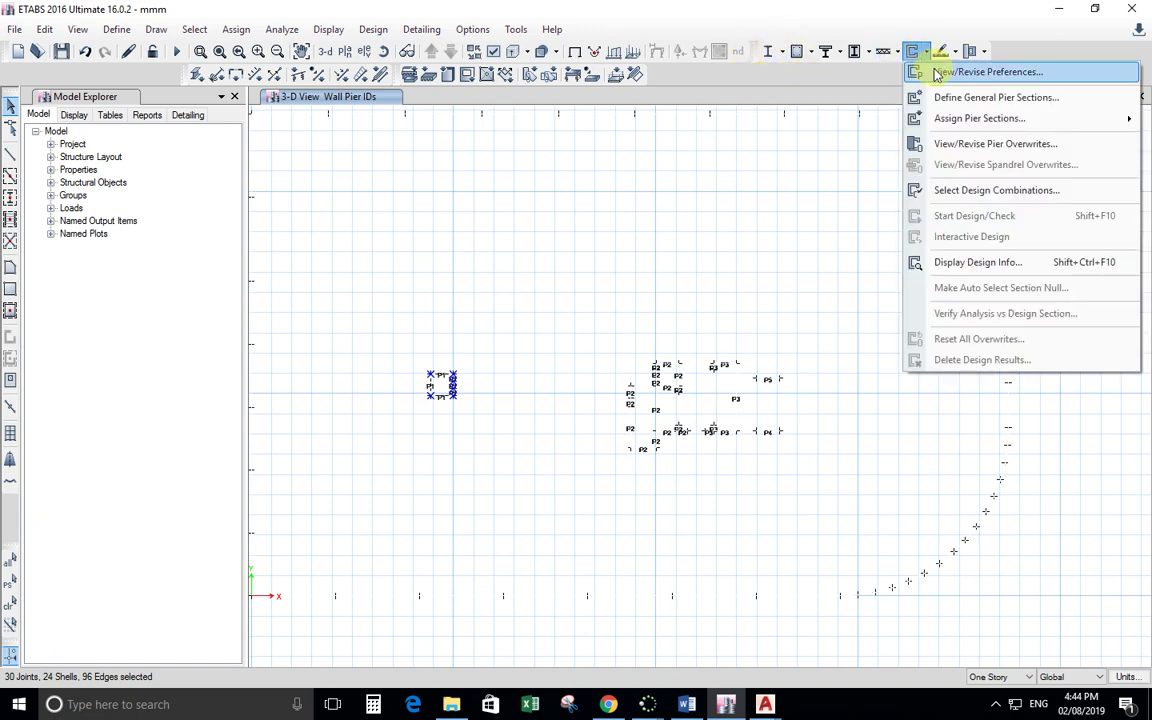
pyautogui.click(918, 72)
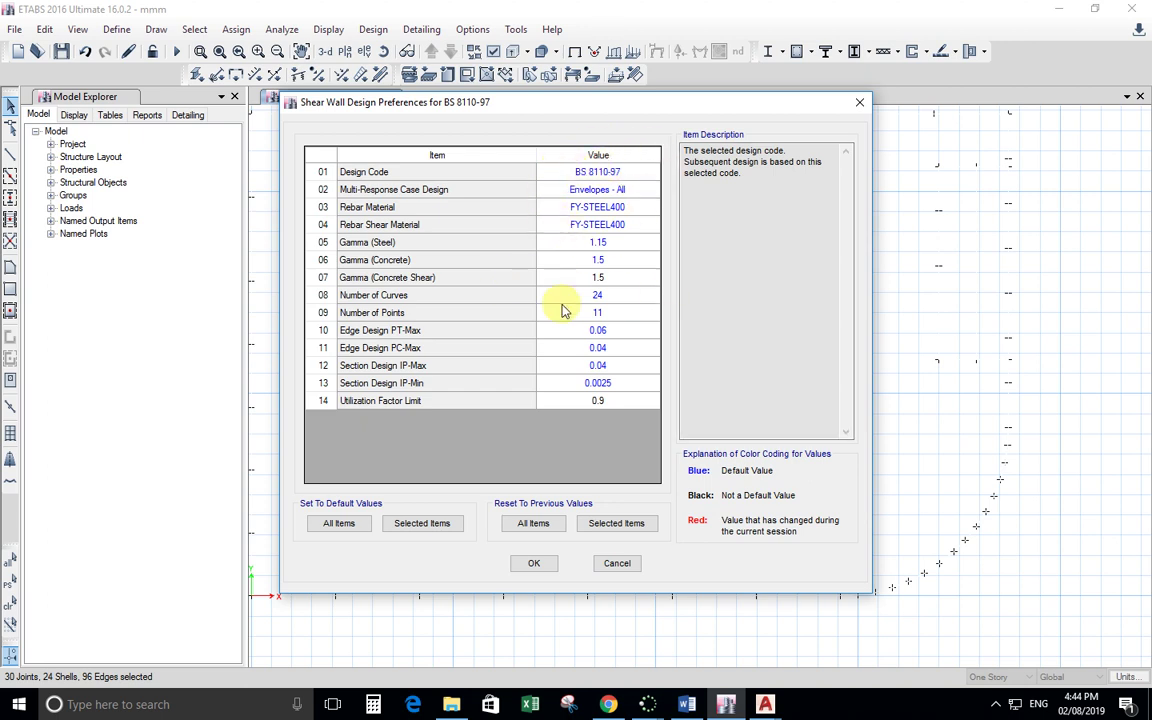
pyautogui.click(617, 563)
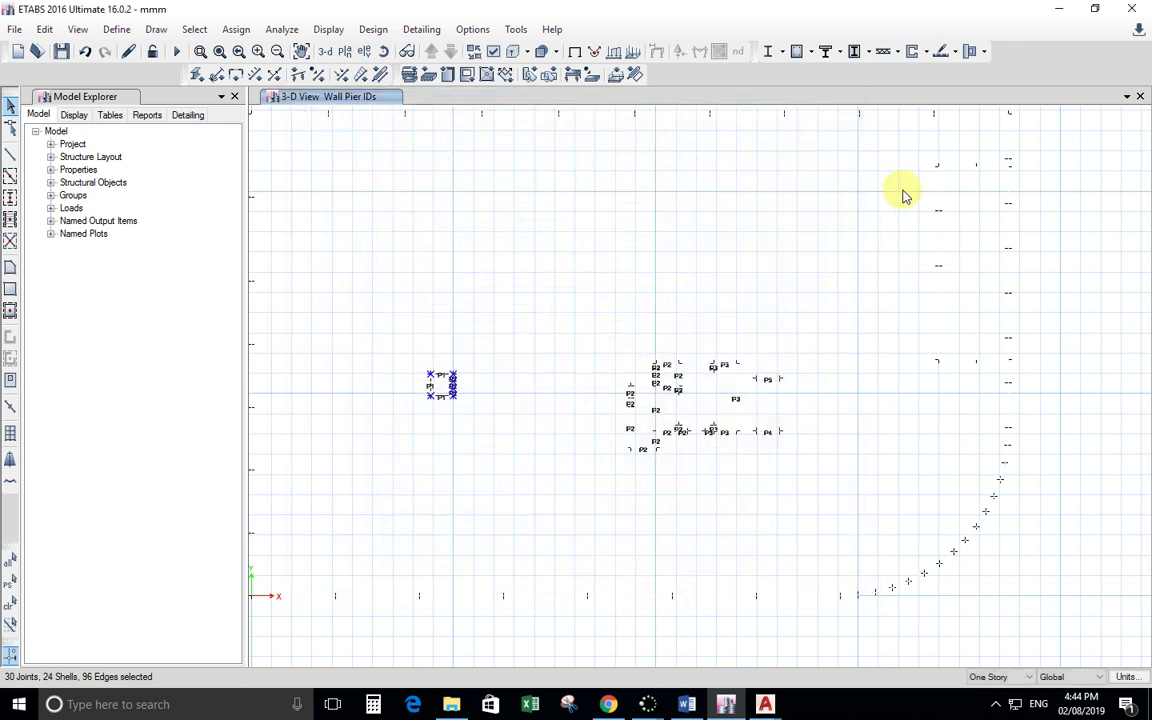
# - Review the load combinations chosen for the wall design
pyautogui.click(926, 53)
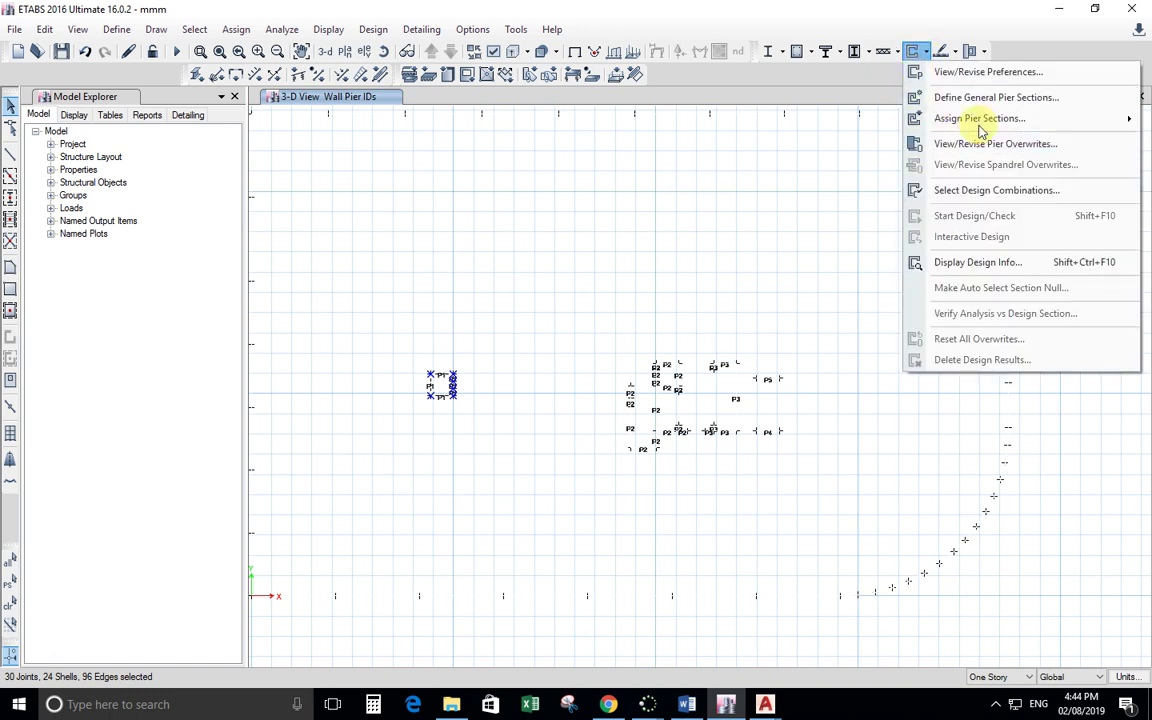
pyautogui.click(979, 193)
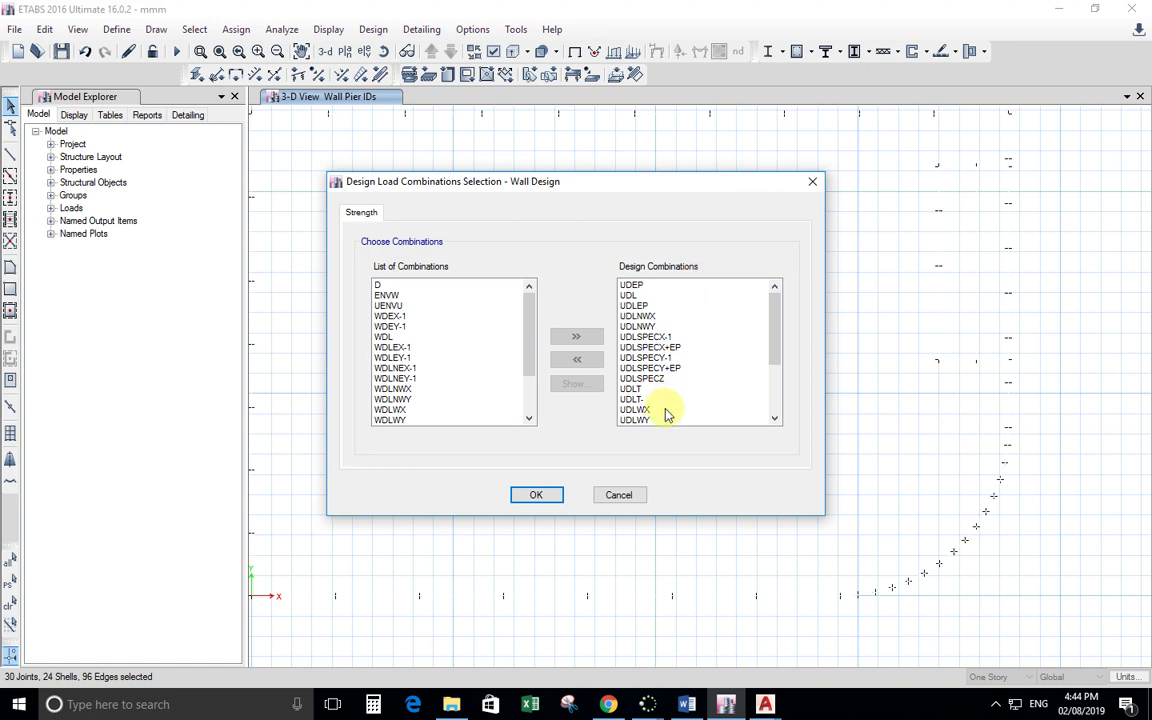
pyautogui.moveTo(789, 334); pyautogui.dragTo(774, 298)
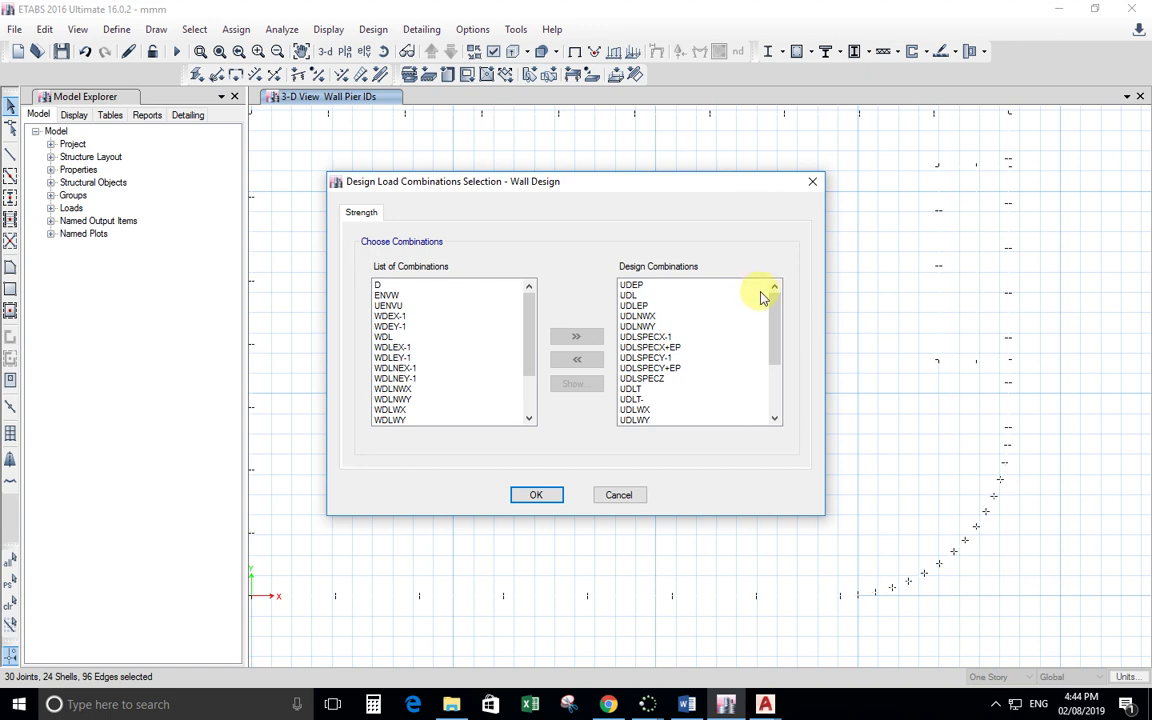
pyautogui.click(638, 494)
# - Start a uniform reinforcing assignment for the P1 pier with distributed bars of size 12 at 150 mm spacing
pyautogui.click(927, 52)
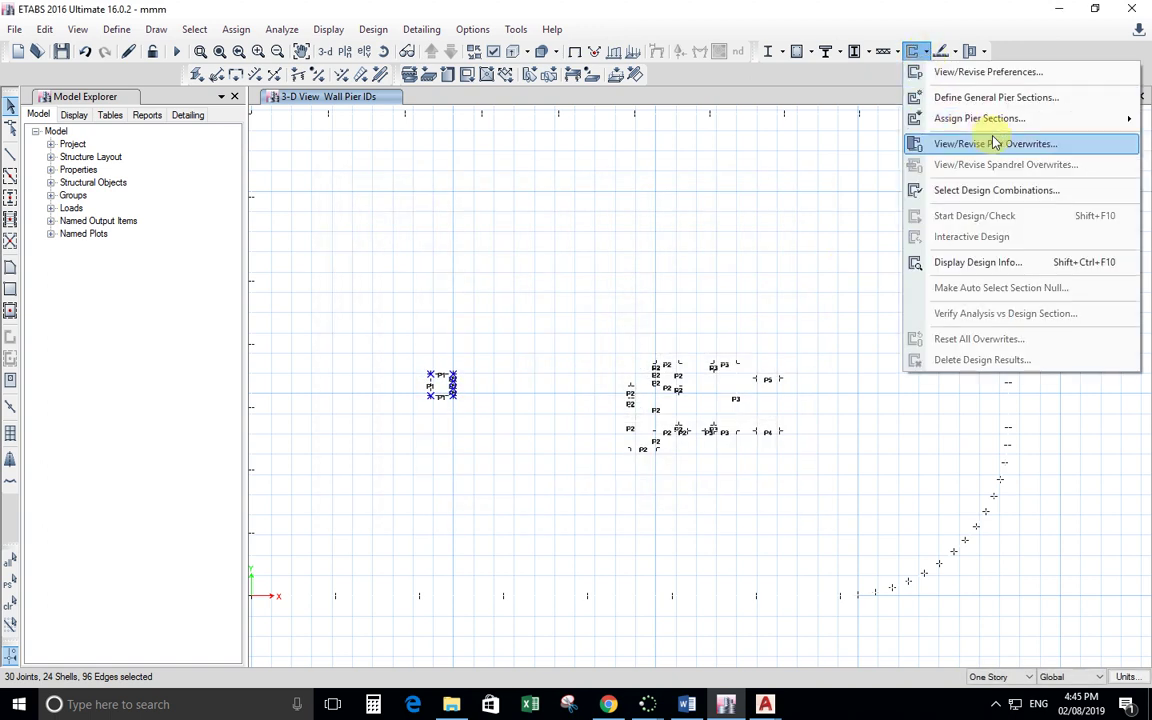
pyautogui.moveTo(993, 125)
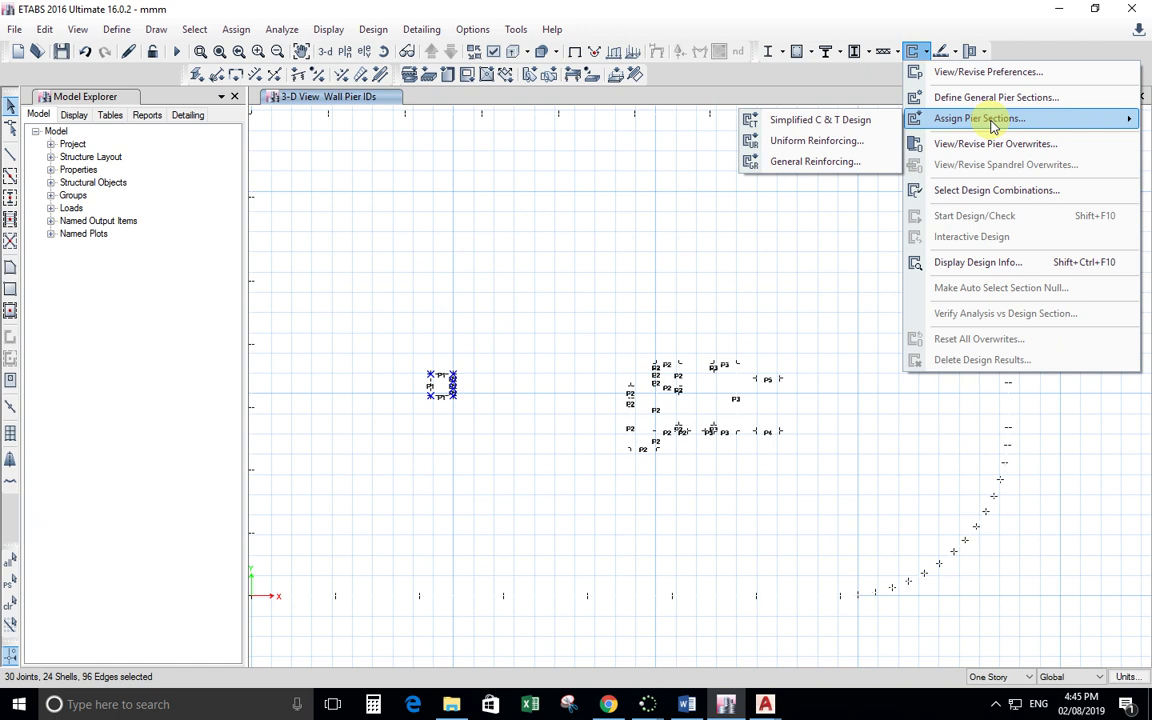
pyautogui.click(827, 141)
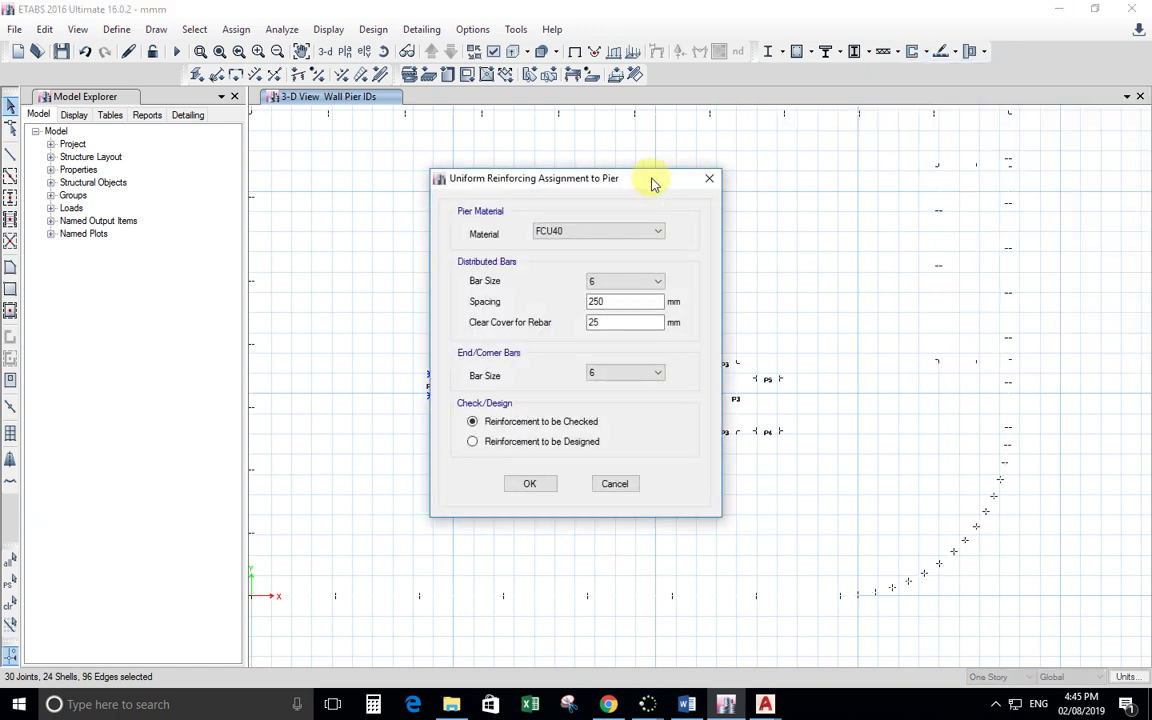
pyautogui.moveTo(653, 180); pyautogui.dragTo(318, 175)
pyautogui.click(291, 277)
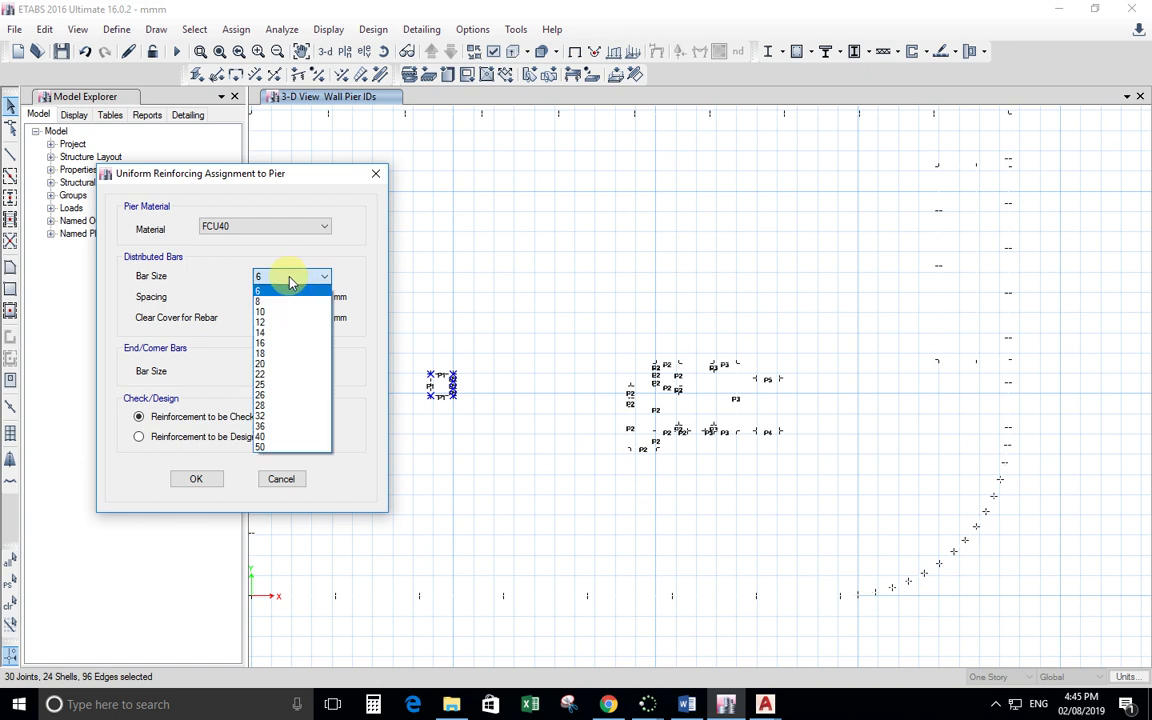
pyautogui.click(265, 323)
pyautogui.doubleClick(270, 318)
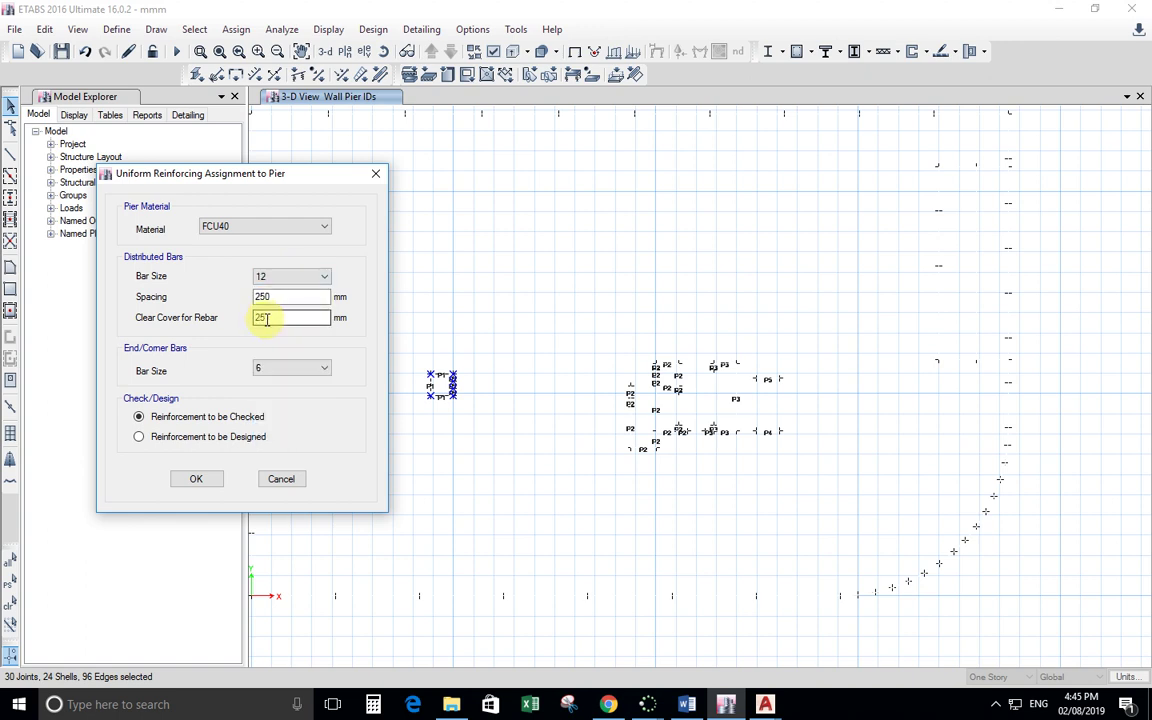
pyautogui.doubleClick(272, 297)
pyautogui.write('250')
pyautogui.moveTo(272, 297); pyautogui.dragTo(228, 297)
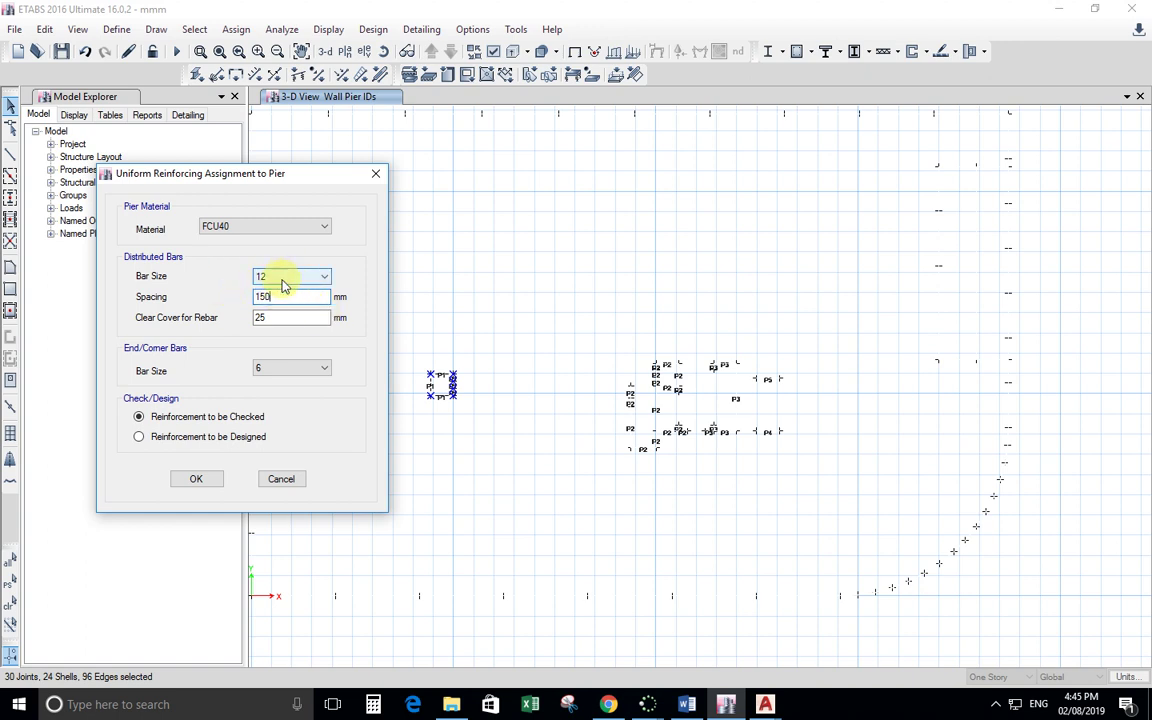
pyautogui.click(288, 317)
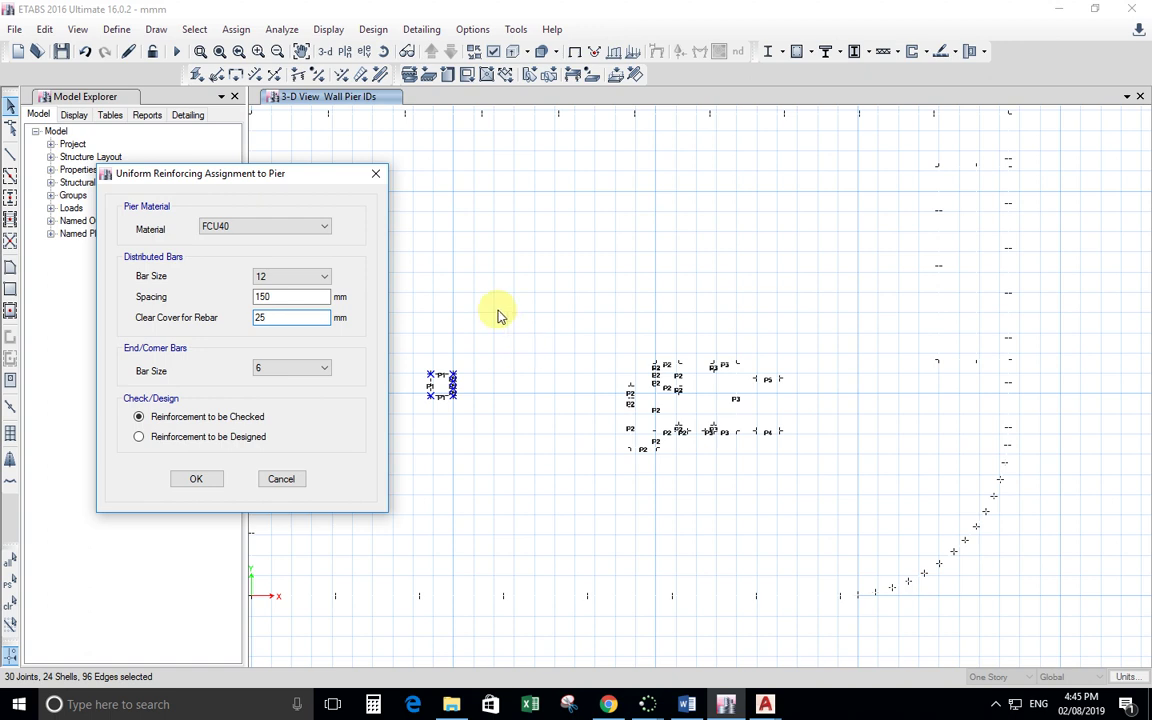
# - Choose a larger end/corner bar size and apply the uniform reinforcing to the P1 pier
pyautogui.click(290, 367)
pyautogui.click(262, 455)
pyautogui.click(290, 368)
pyautogui.click(295, 442)
pyautogui.click(200, 480)
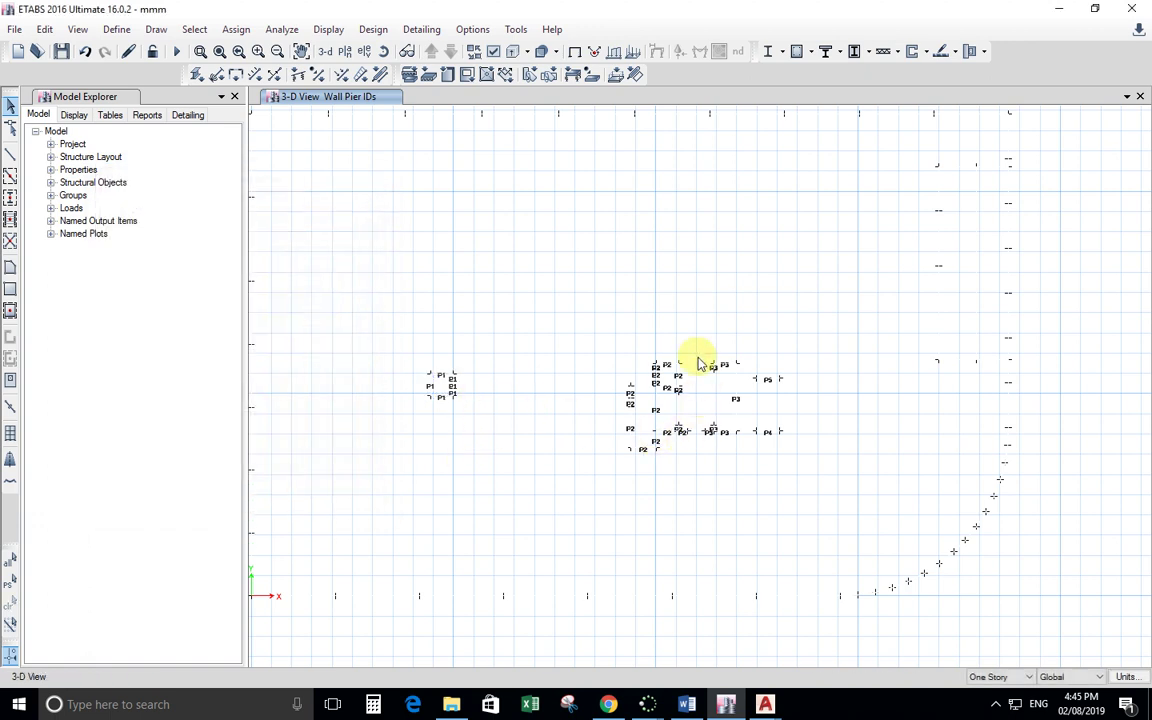
# - Assign uniform reinforcing to the P2 pier walls with the same settings
pyautogui.moveTo(697, 354); pyautogui.dragTo(579, 497)
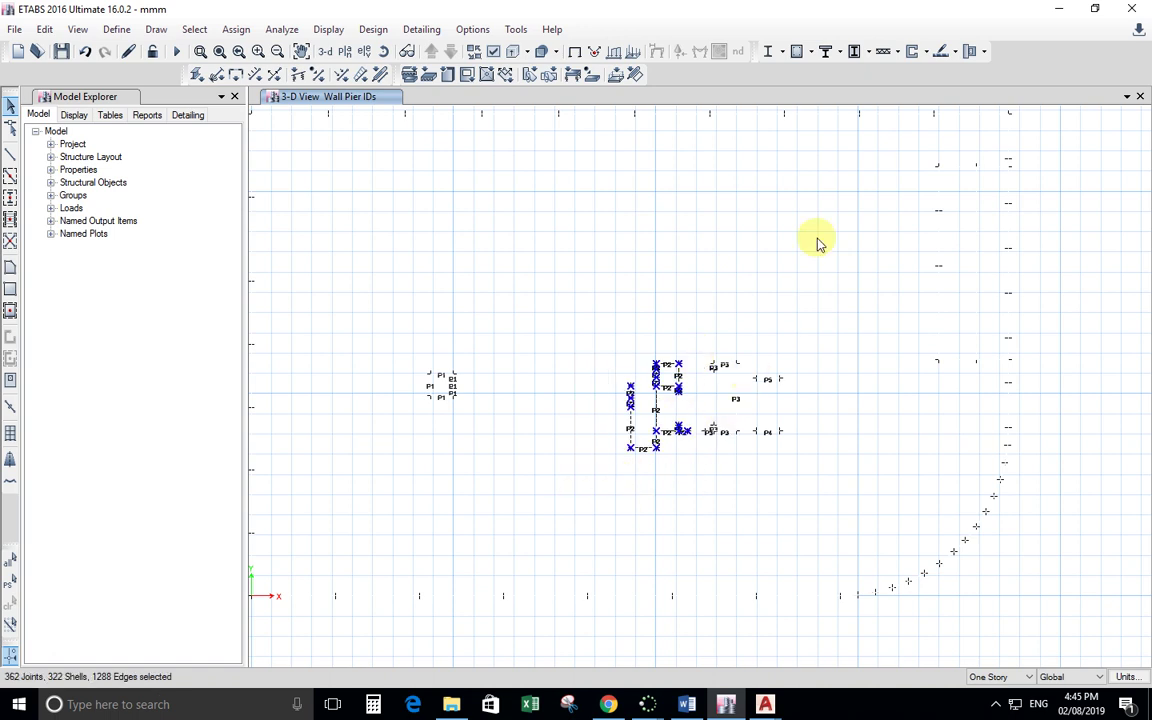
pyautogui.click(925, 51)
pyautogui.moveTo(955, 119)
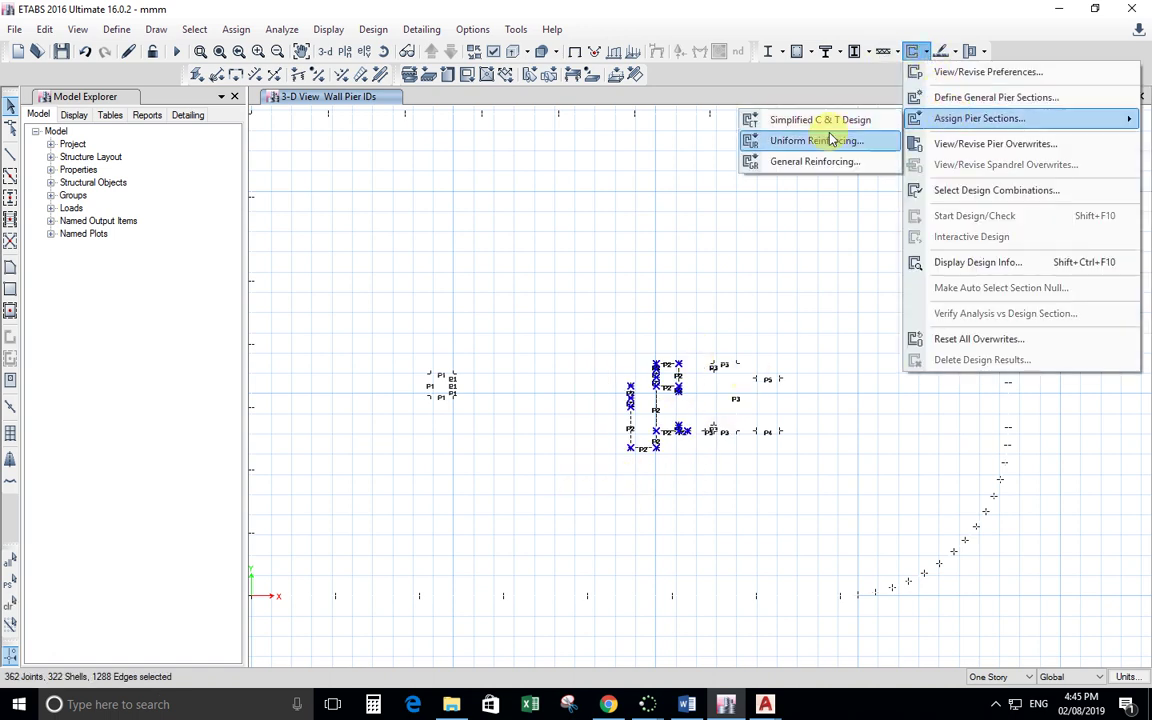
pyautogui.click(828, 138)
pyautogui.click(521, 490)
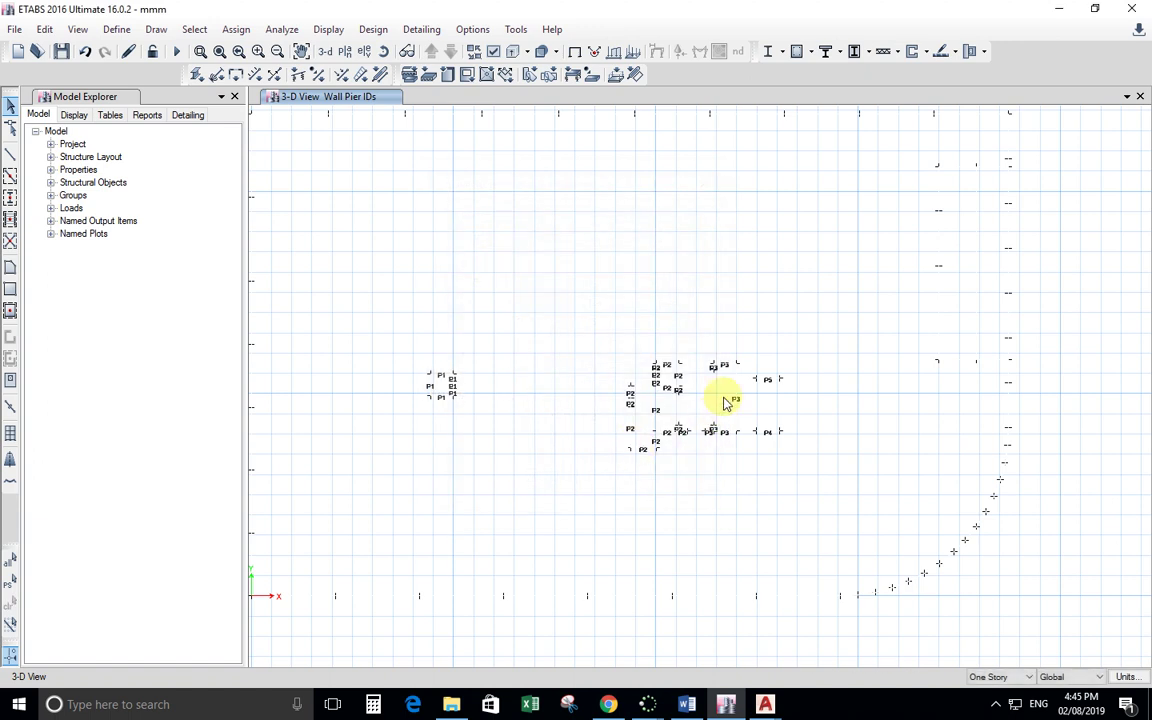
# - Assign uniform reinforcing to the C-shaped P3 pier walls with the same settings
pyautogui.moveTo(746, 347); pyautogui.dragTo(697, 456)
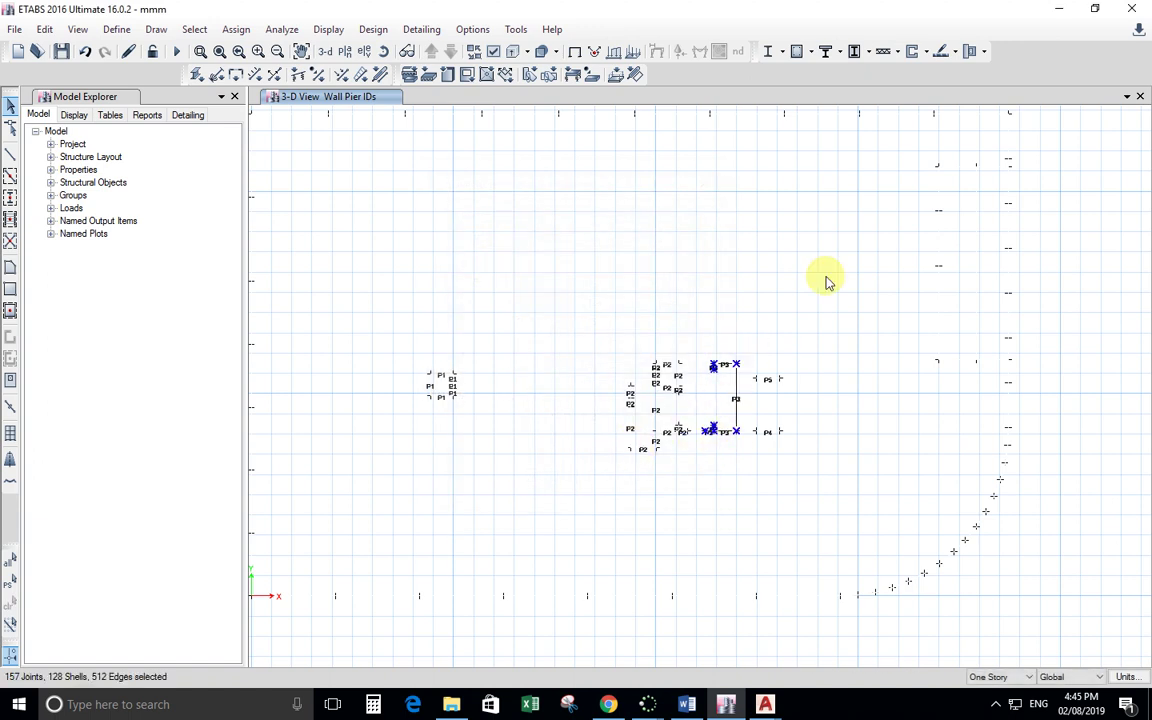
pyautogui.click(925, 51)
pyautogui.moveTo(950, 120)
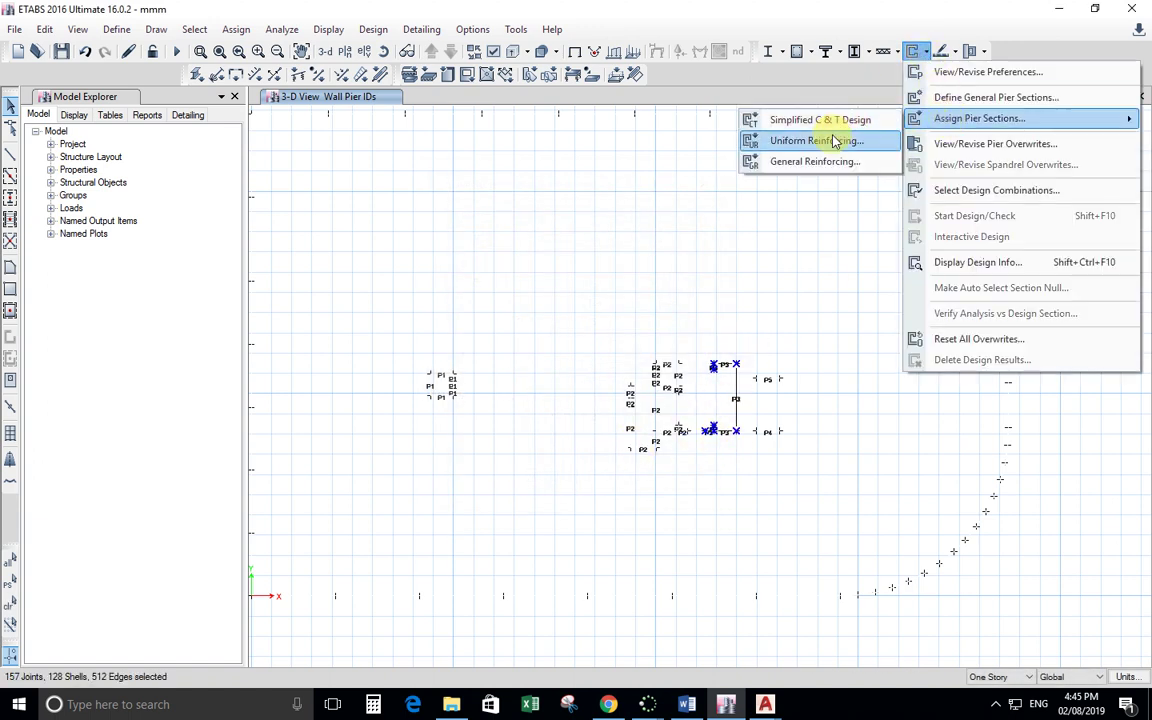
pyautogui.click(833, 140)
pyautogui.click(530, 483)
# - Assign uniform reinforcing to the P4 pier wall with distributed bar size 16, keeping 150 mm spacing and end/corner bar size 18
pyautogui.scroll(3, 783, 427)
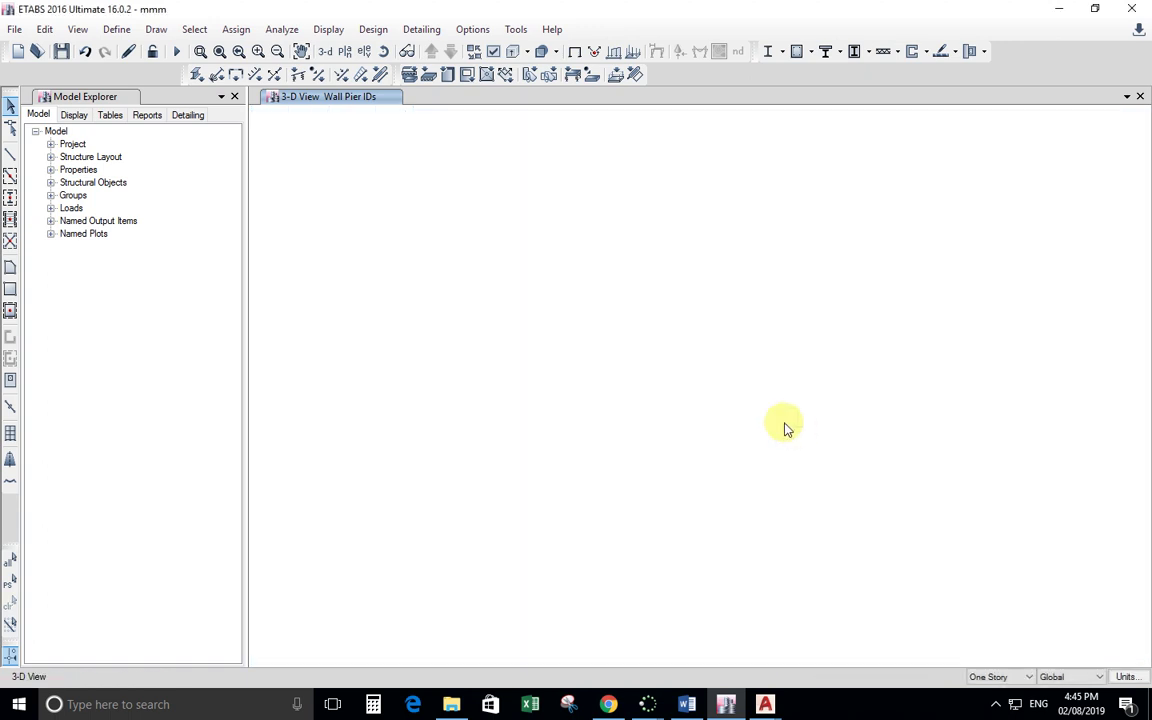
pyautogui.moveTo(648, 460); pyautogui.dragTo(764, 378)
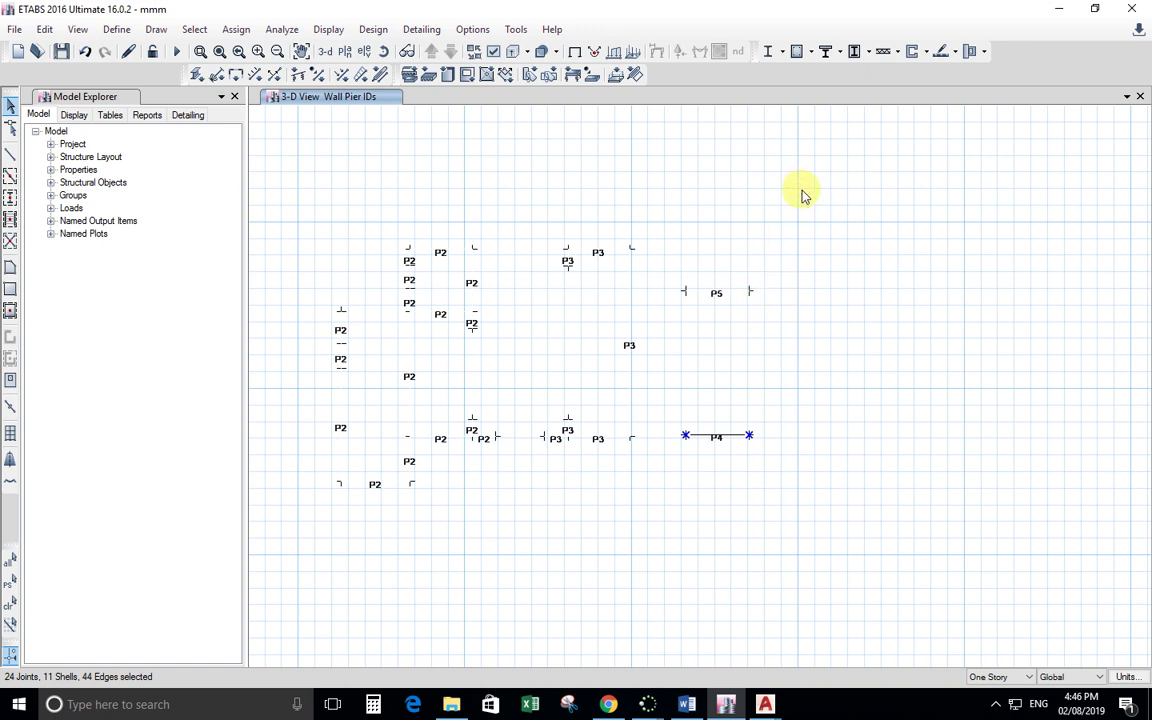
pyautogui.click(925, 52)
pyautogui.moveTo(964, 118)
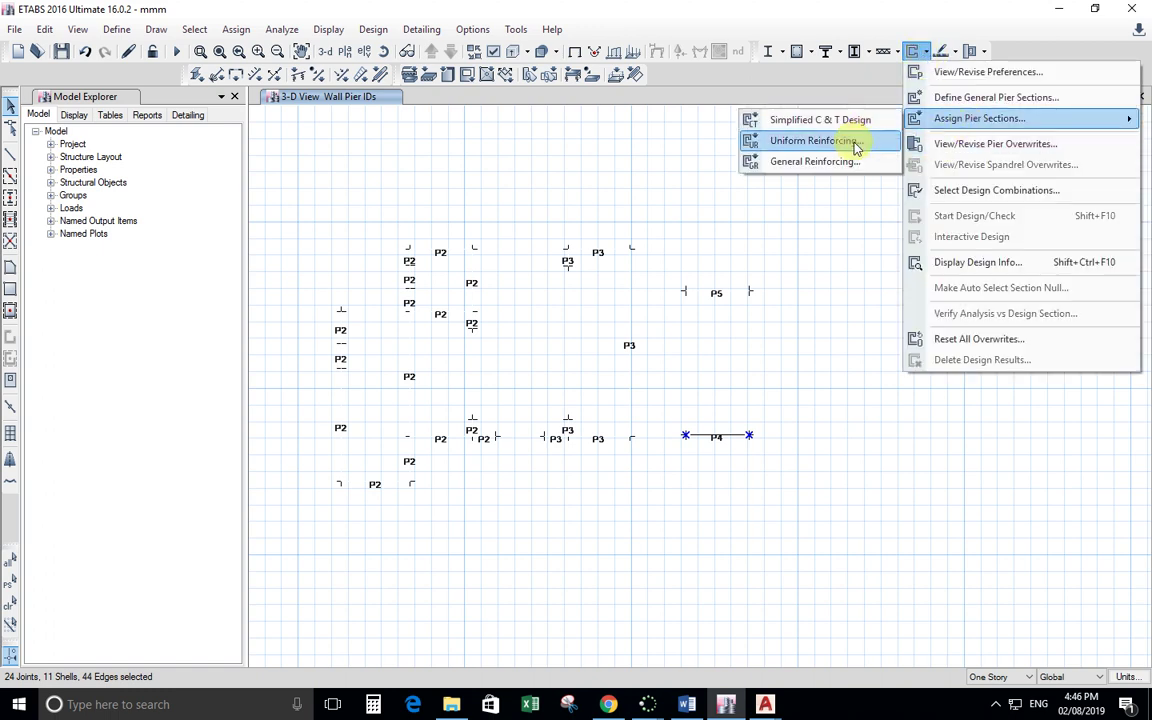
pyautogui.click(849, 139)
pyautogui.click(618, 283)
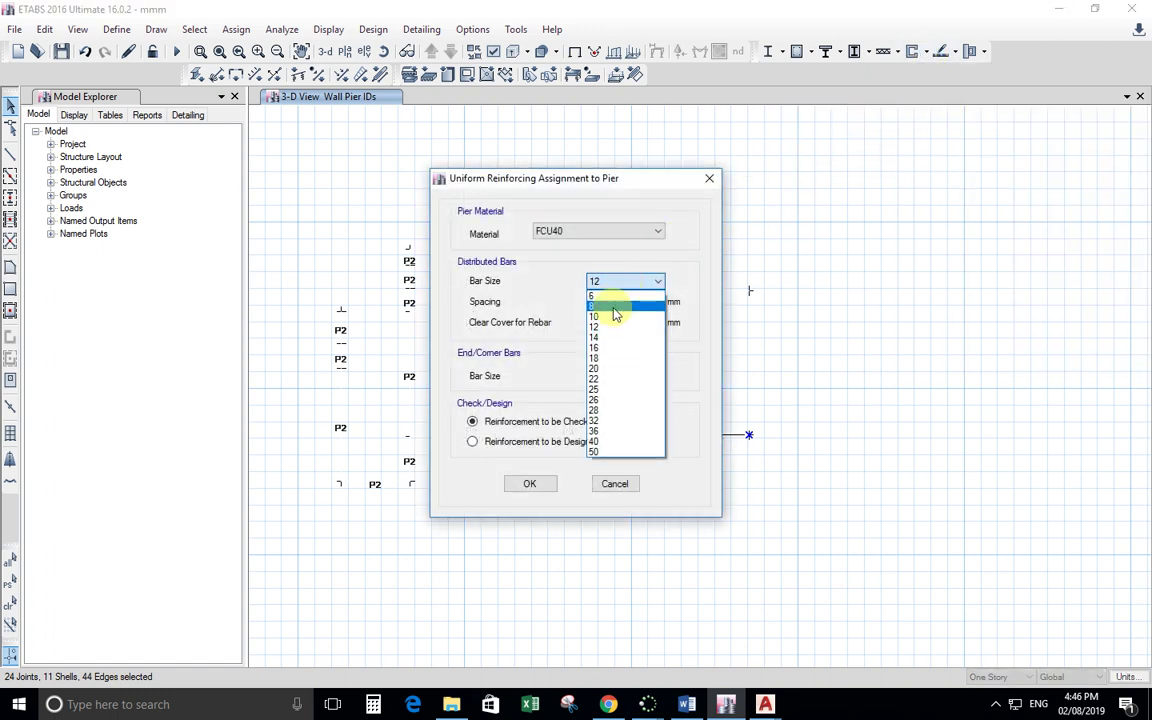
pyautogui.click(600, 347)
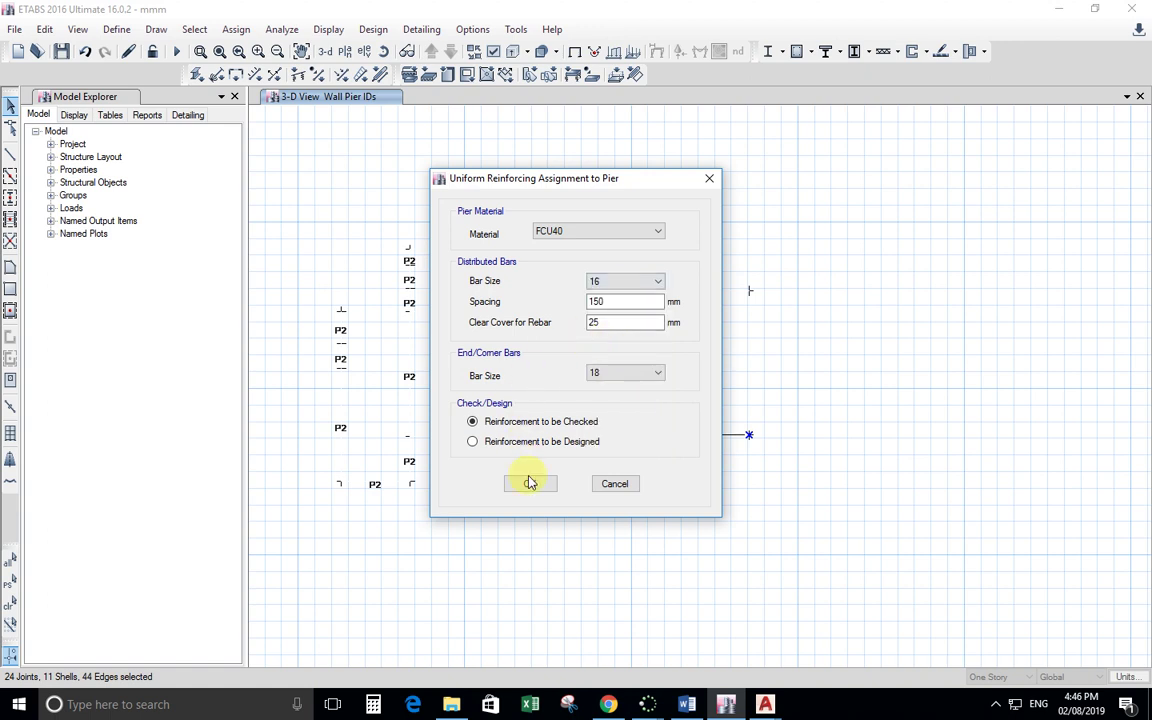
pyautogui.click(535, 492)
# - Assign uniform reinforcing to the P5 pier wall with the same settings as P4
pyautogui.moveTo(784, 265); pyautogui.dragTo(676, 330)
pyautogui.click(915, 51)
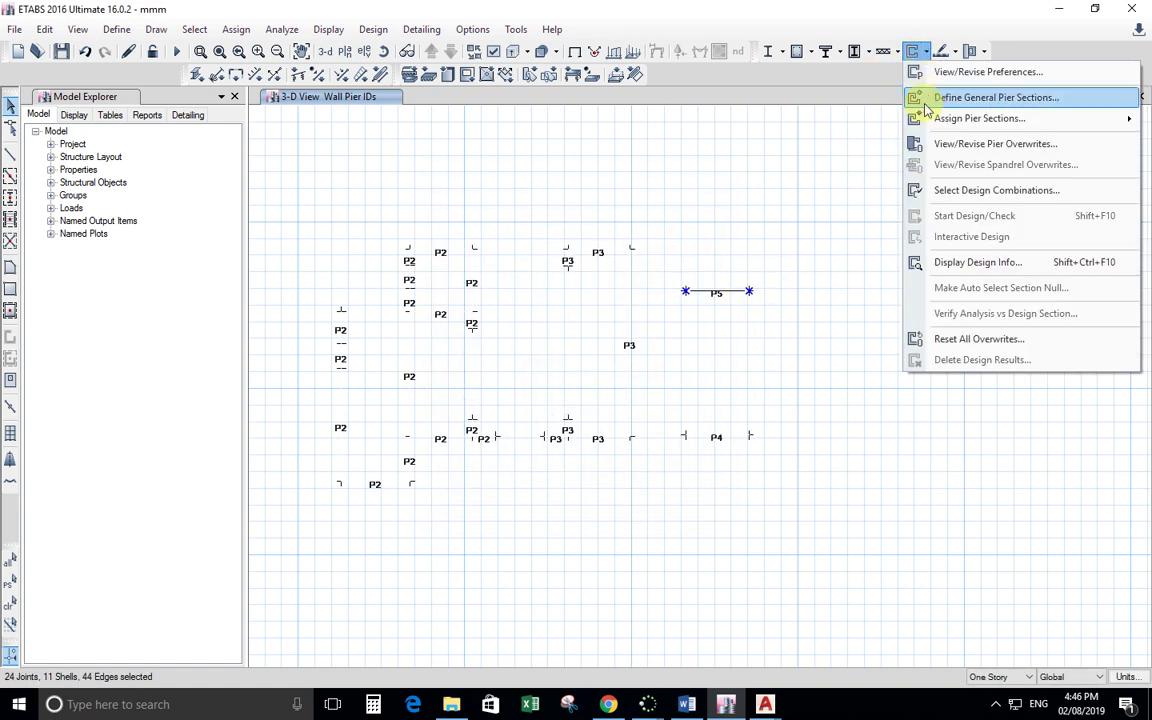
pyautogui.moveTo(938, 122)
pyautogui.click(760, 140)
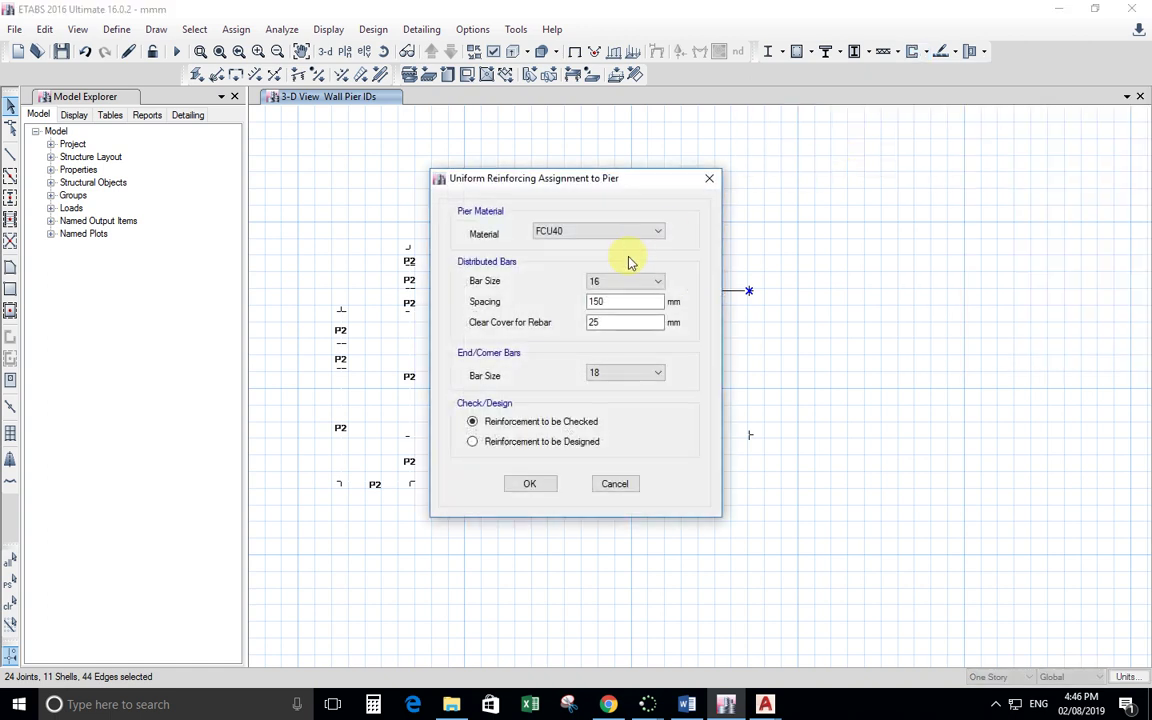
pyautogui.click(546, 485)
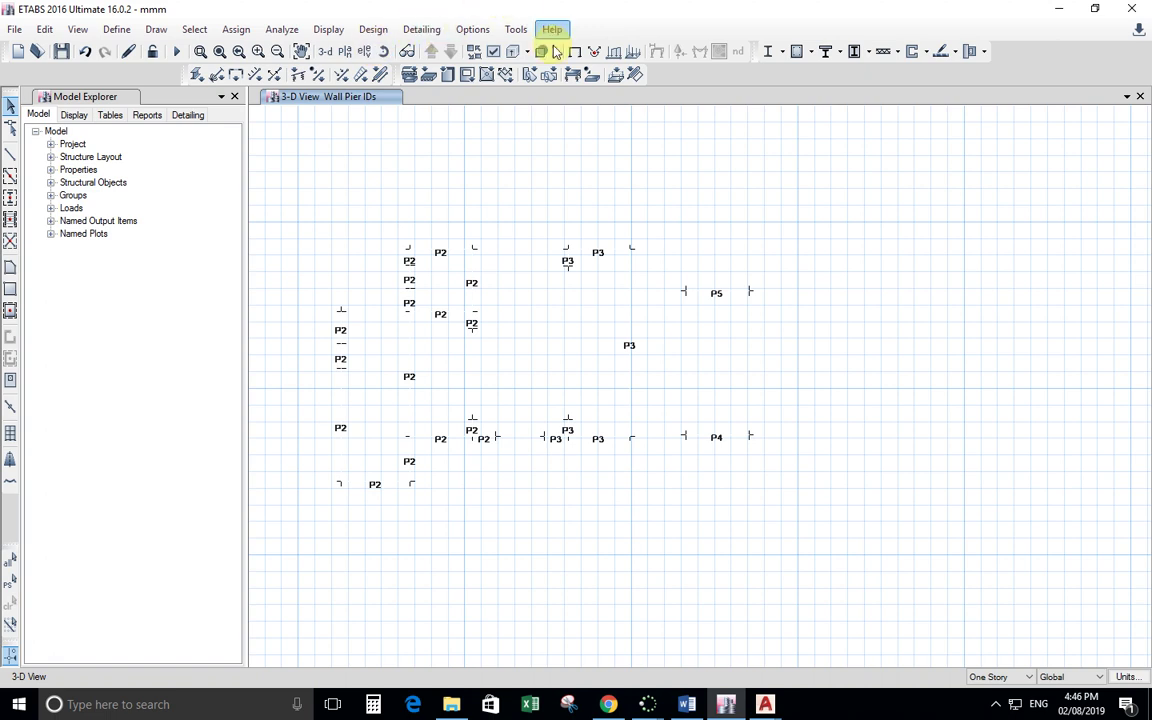
# - Add a new general pier section named Pier4
pyautogui.click(925, 52)
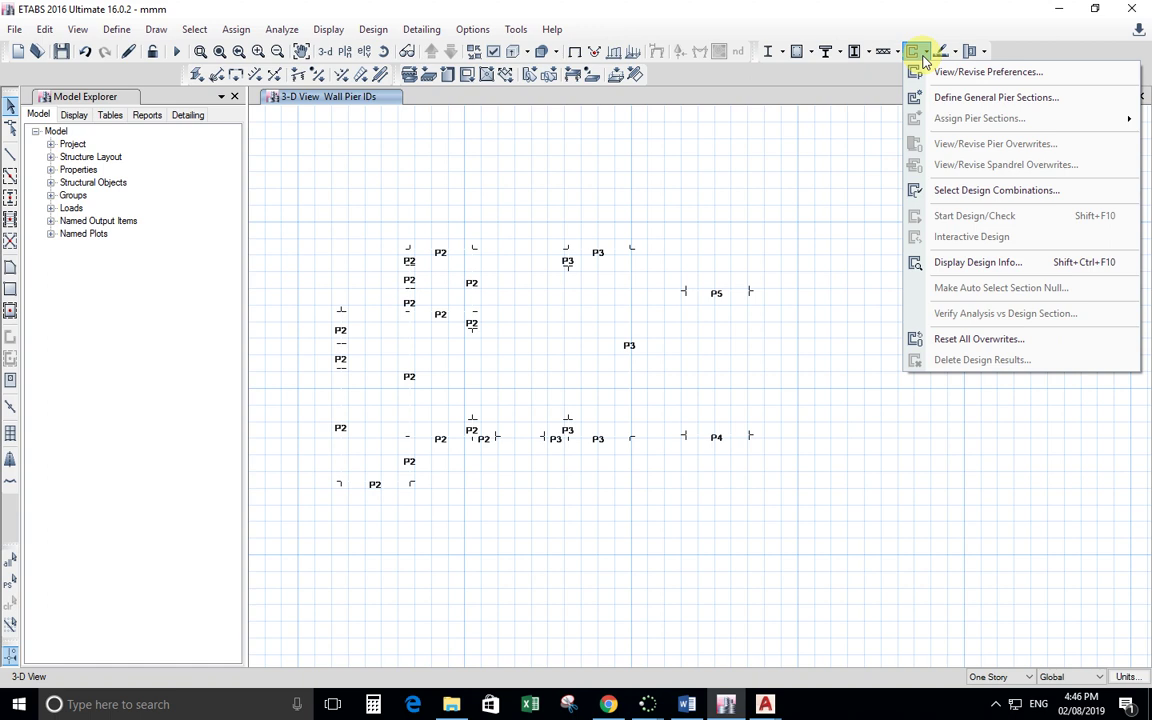
pyautogui.click(925, 58)
pyautogui.click(929, 52)
pyautogui.click(991, 98)
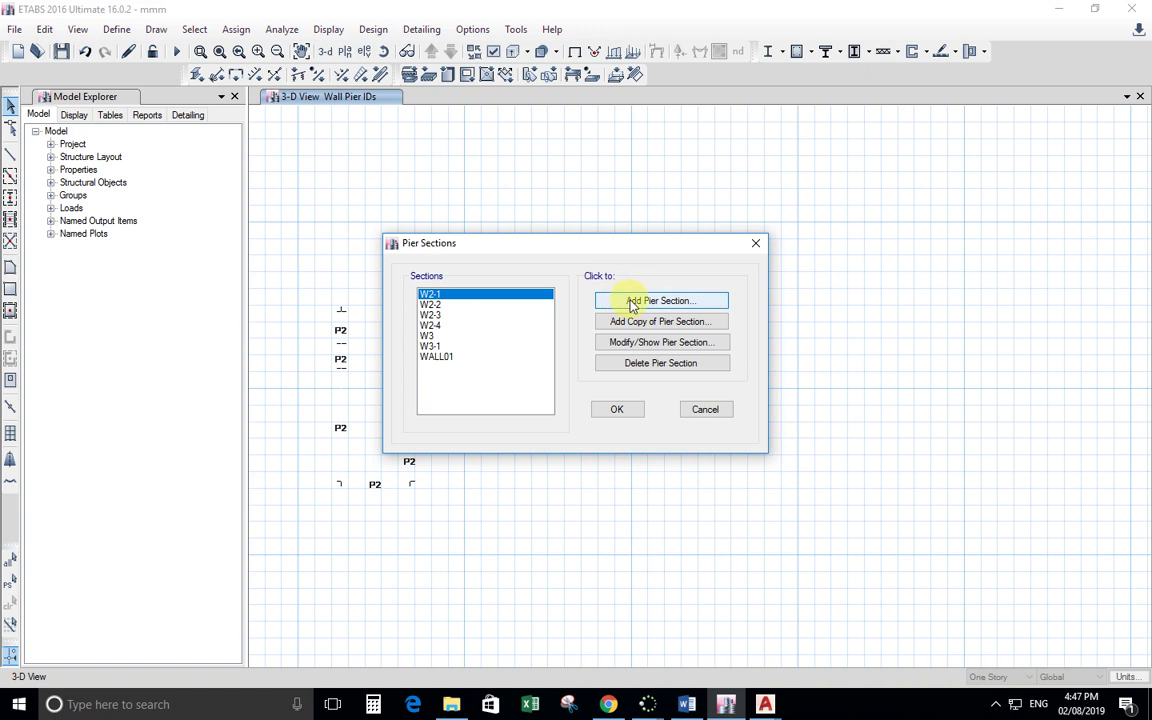
pyautogui.click(632, 300)
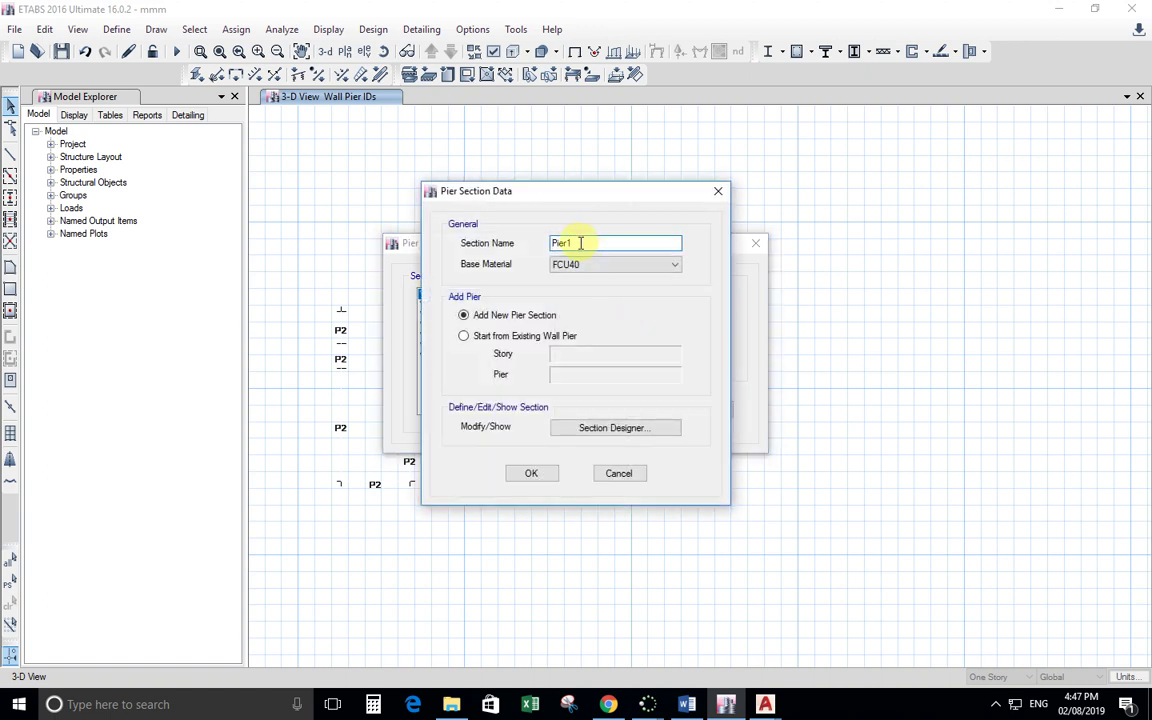
pyautogui.moveTo(584, 192); pyautogui.dragTo(682, 191)
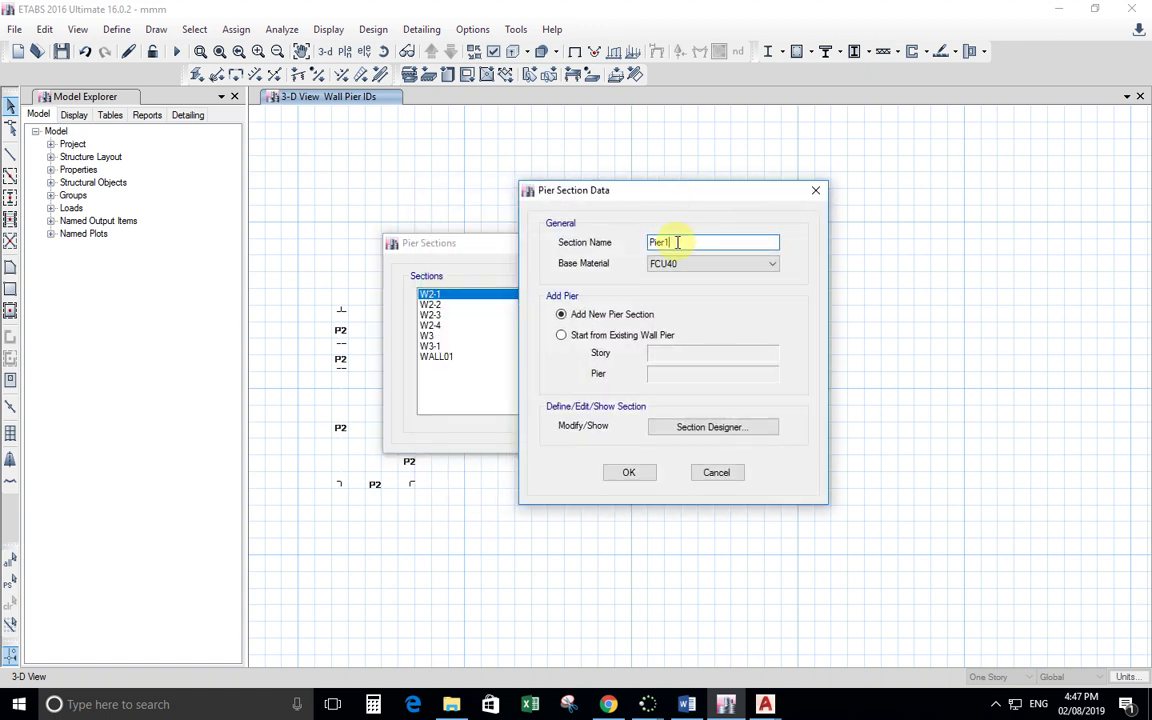
pyautogui.write('4')
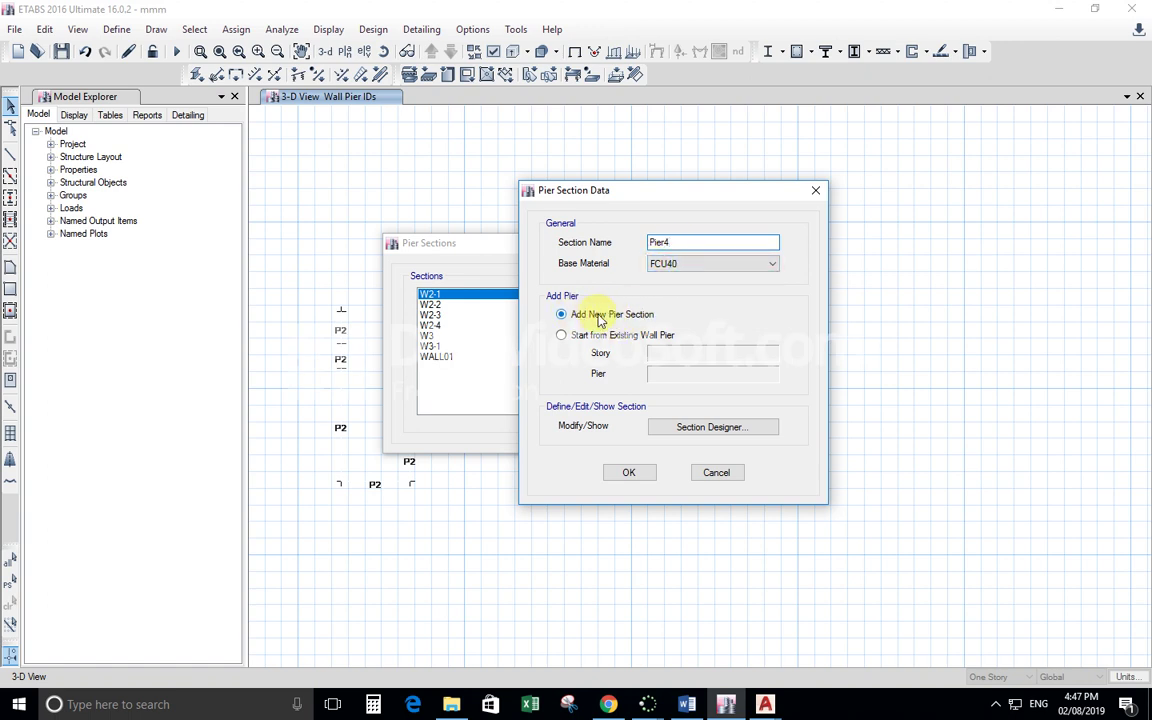
# - Base the Pier4 section on existing wall pier P4 at FIRST BASEMENT FLOOR and open it in Section Designer
pyautogui.click(697, 430)
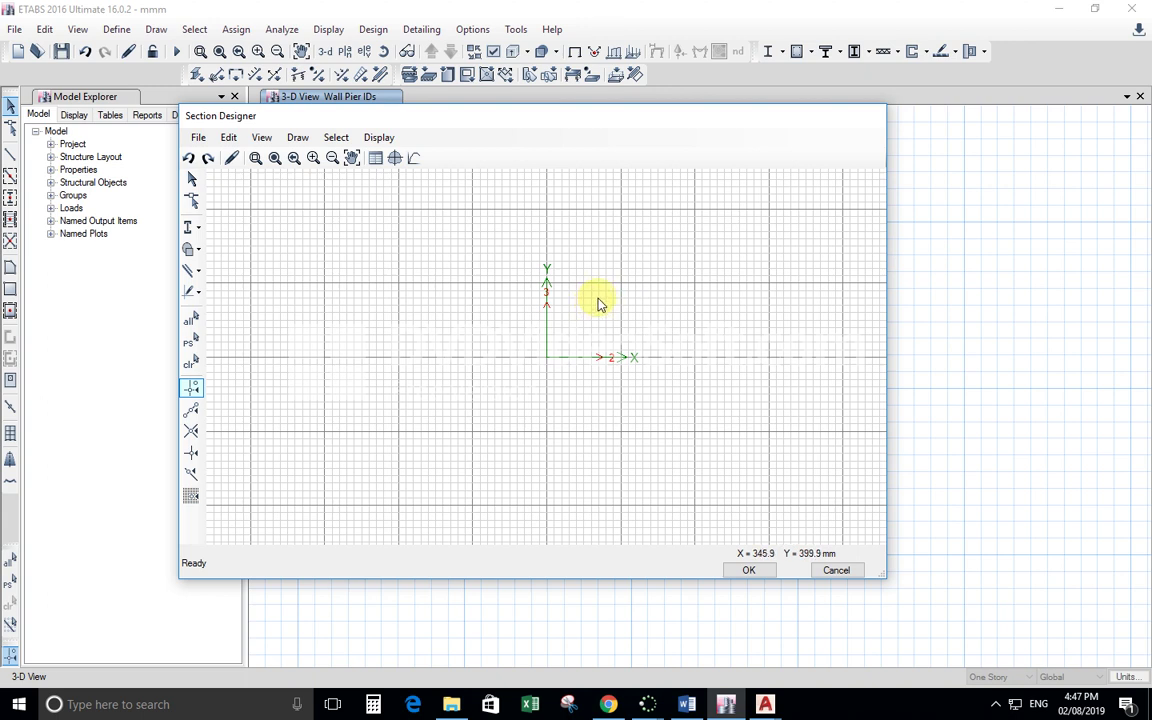
pyautogui.click(836, 570)
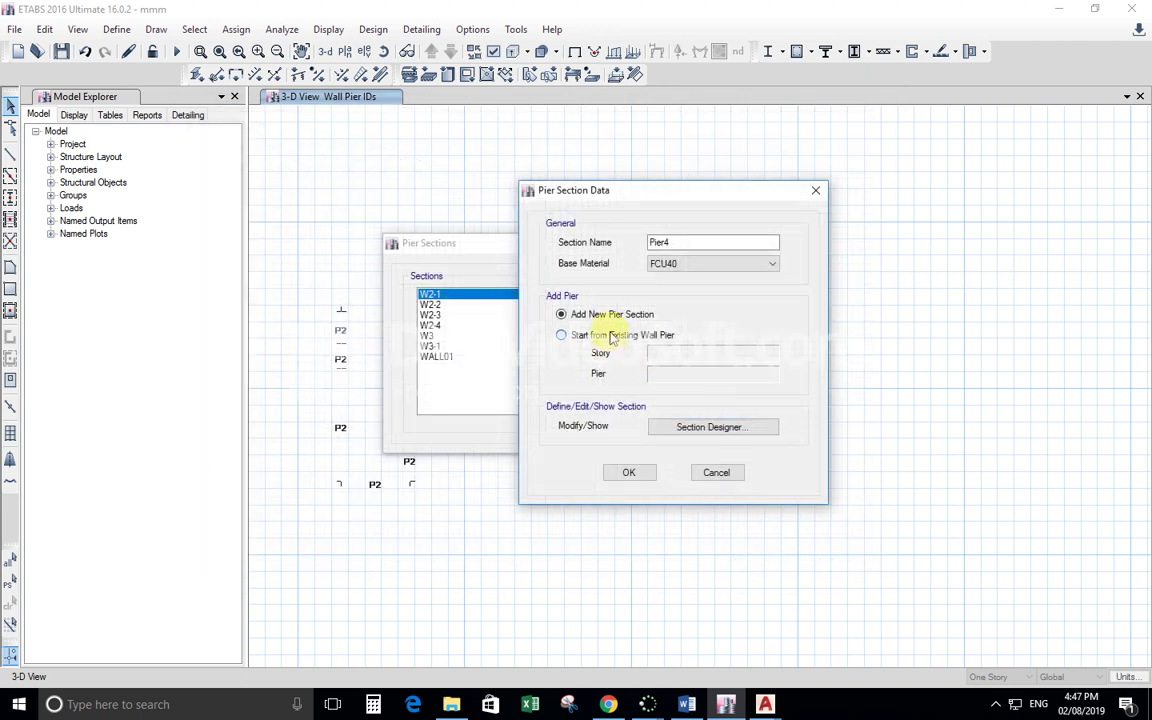
pyautogui.click(561, 335)
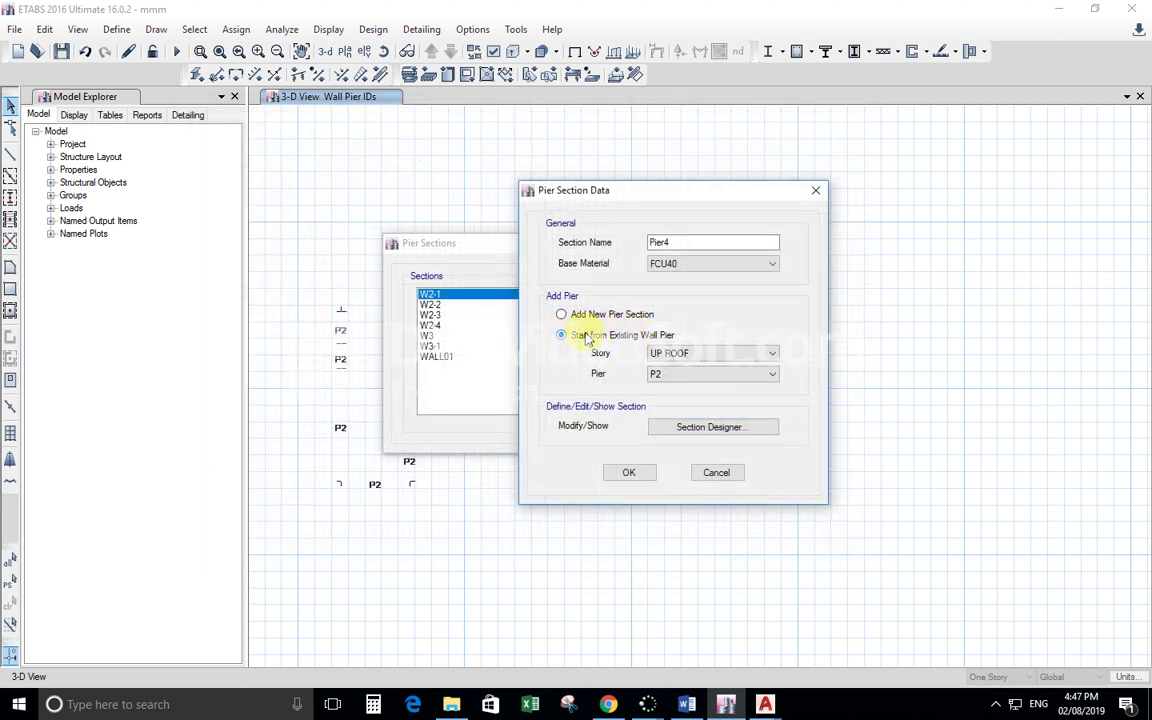
pyautogui.click(693, 355)
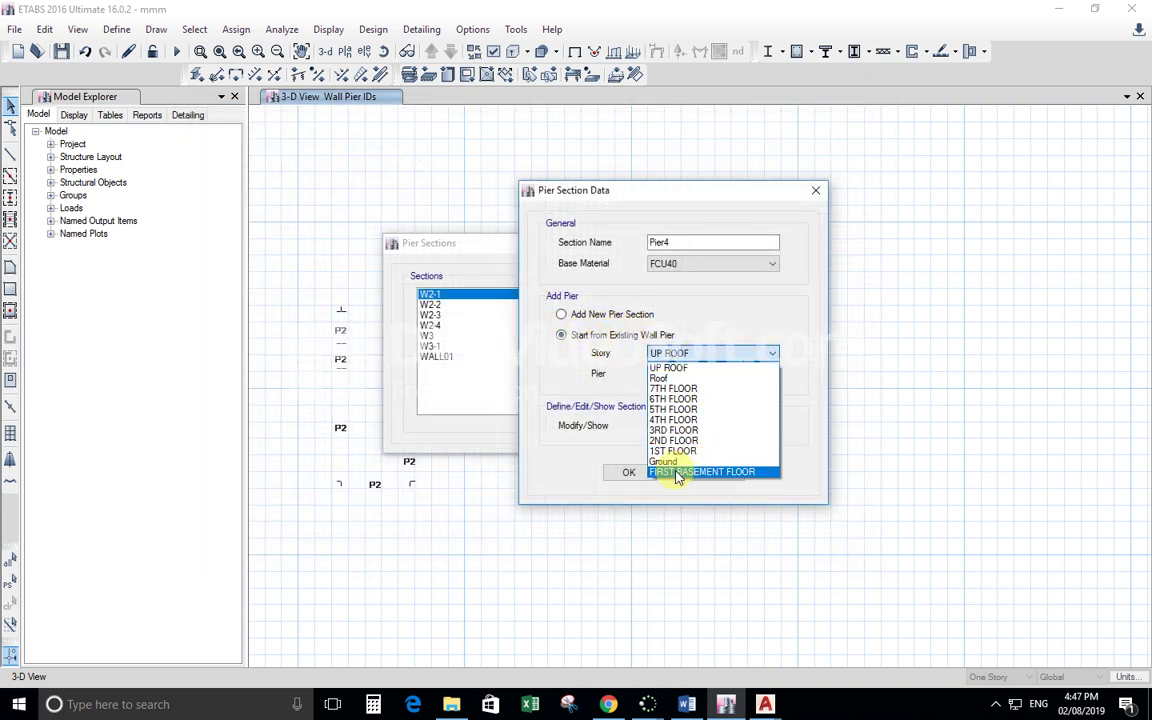
pyautogui.click(676, 470)
pyautogui.click(672, 374)
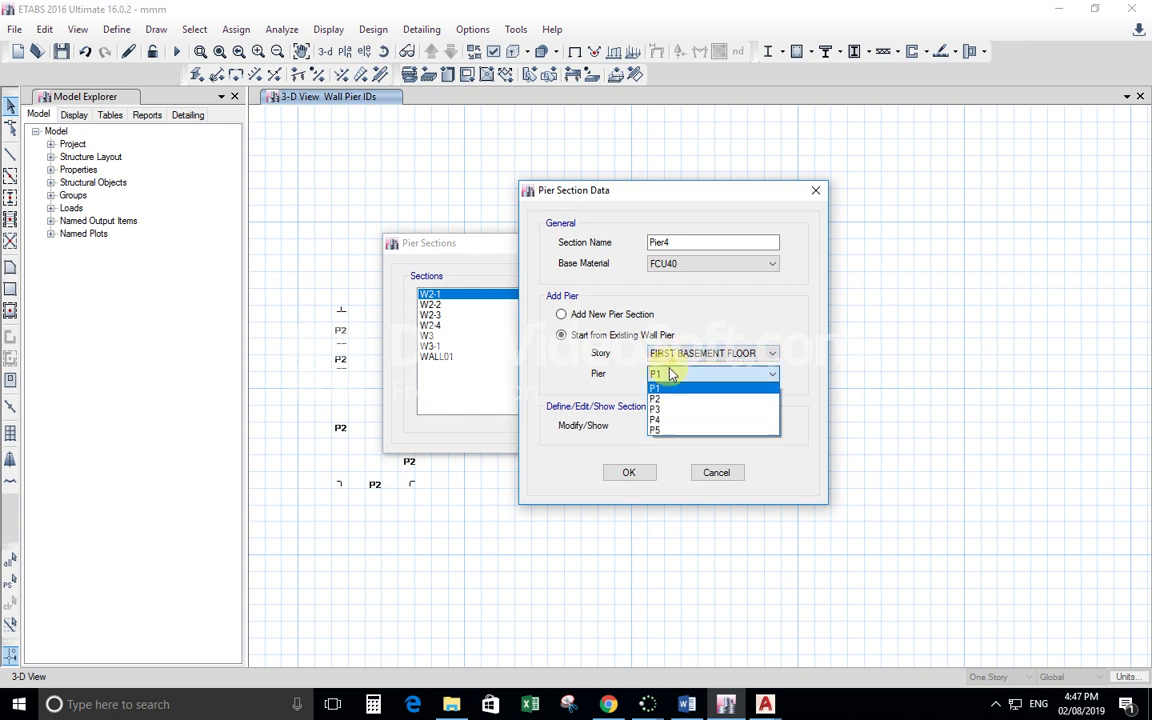
pyautogui.click(658, 420)
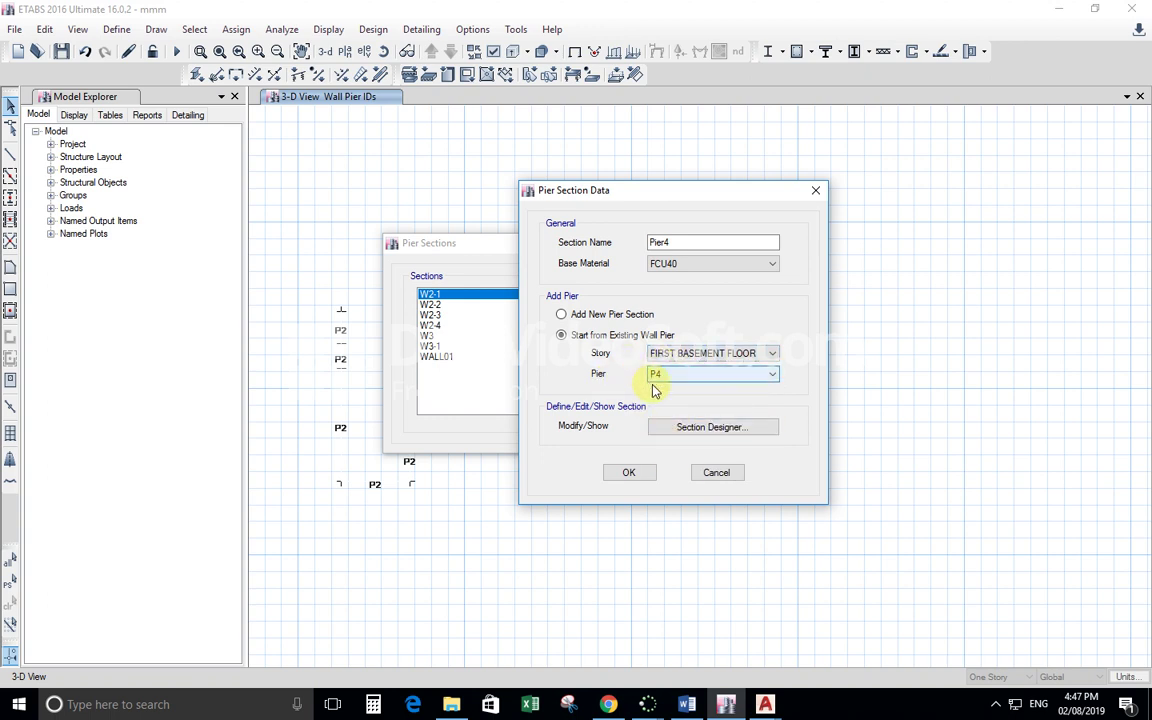
pyautogui.click(694, 437)
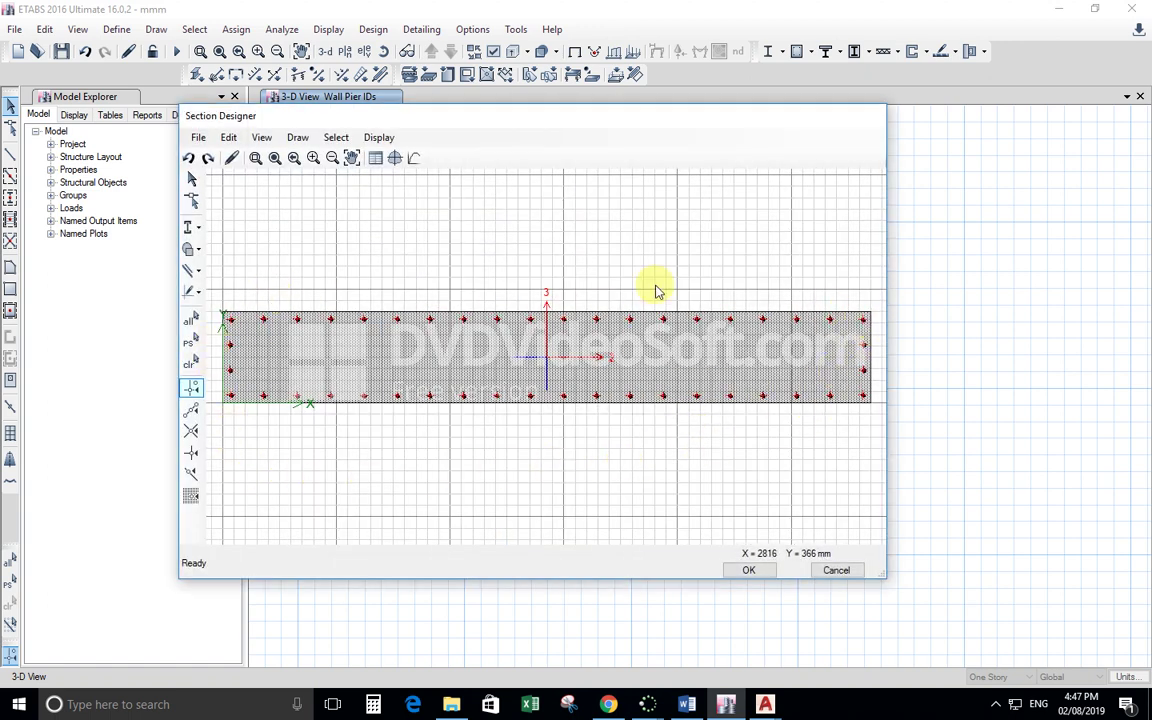
# - Inspect the reinforcing of the lower-right corner bar, the long bottom edge and the short right edge of the wall section
pyautogui.rightClick(866, 393)
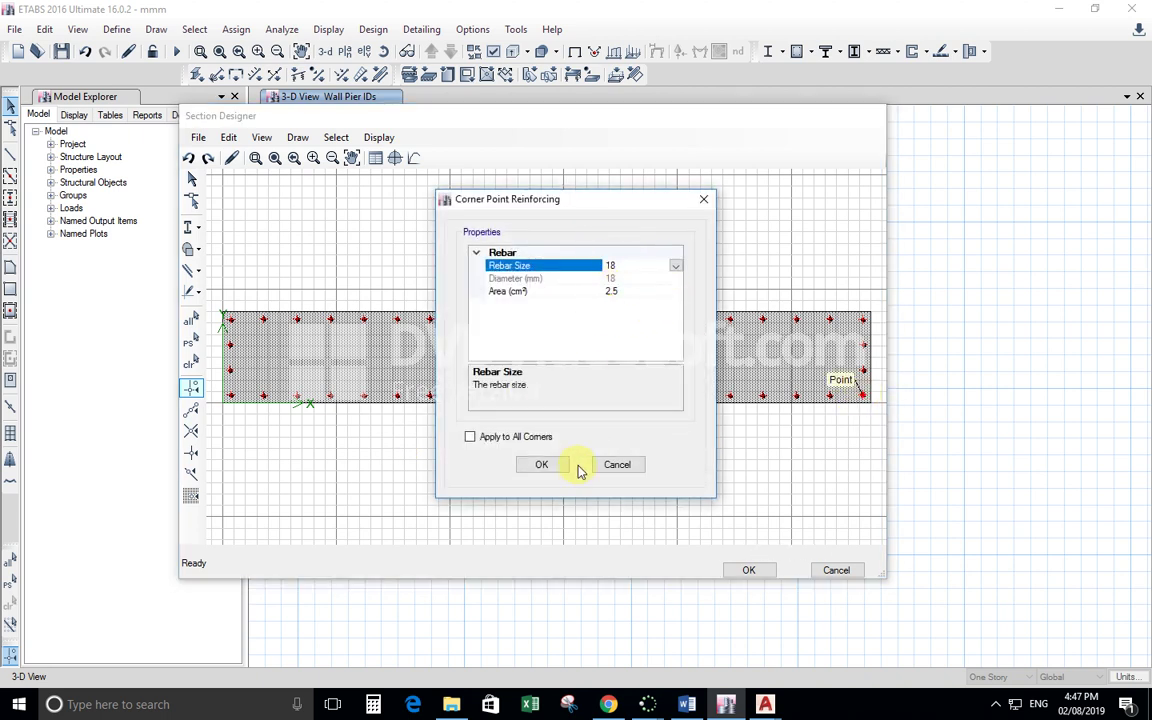
pyautogui.click(543, 465)
pyautogui.rightClick(729, 398)
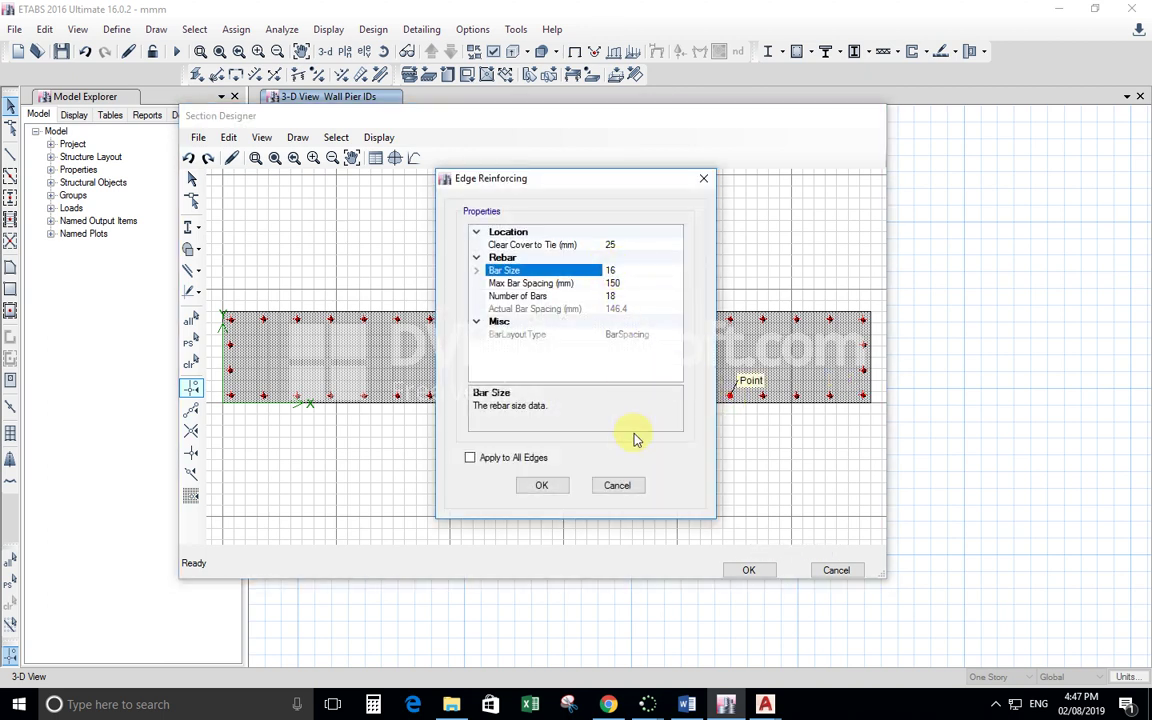
pyautogui.click(617, 484)
pyautogui.rightClick(866, 348)
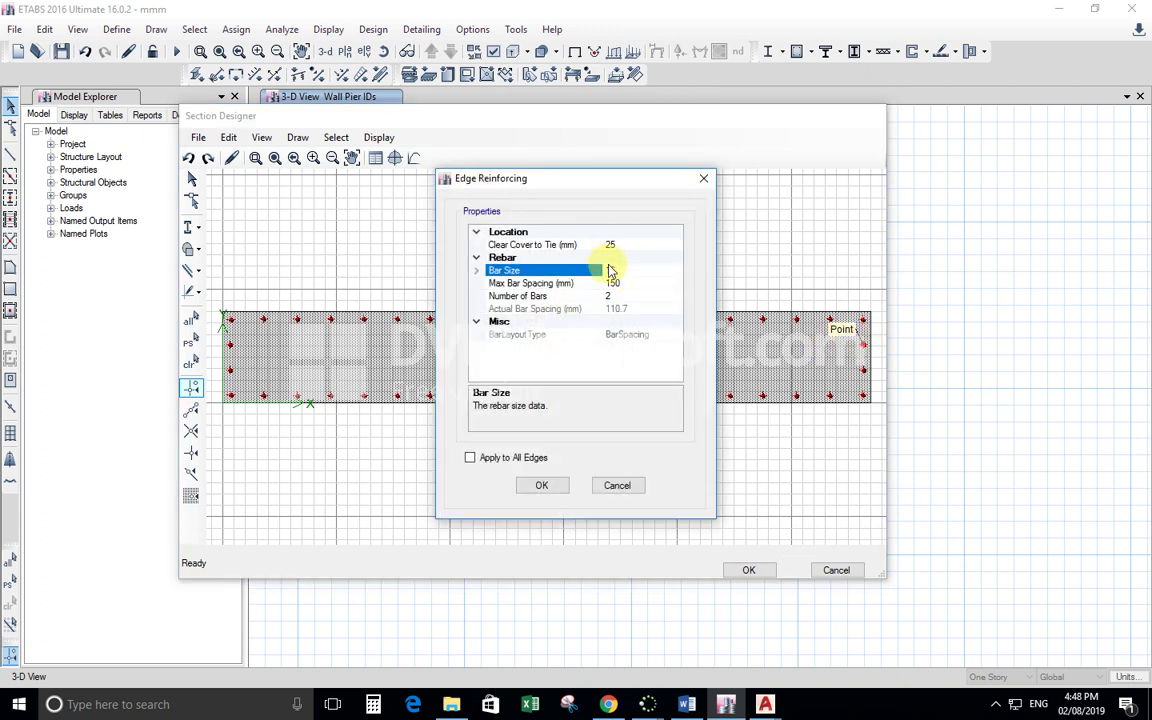
pyautogui.click(617, 485)
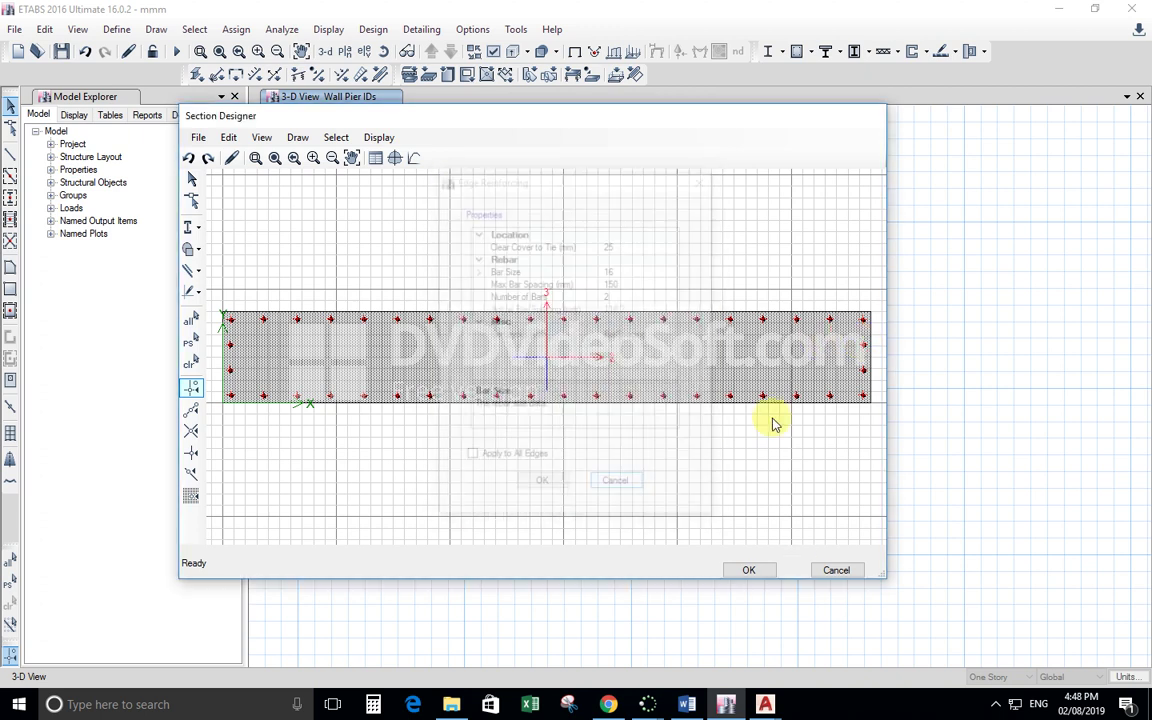
# - Set the edge reinforcing on the section's short right edge to bar size 18 with 3 bars
pyautogui.click(866, 378)
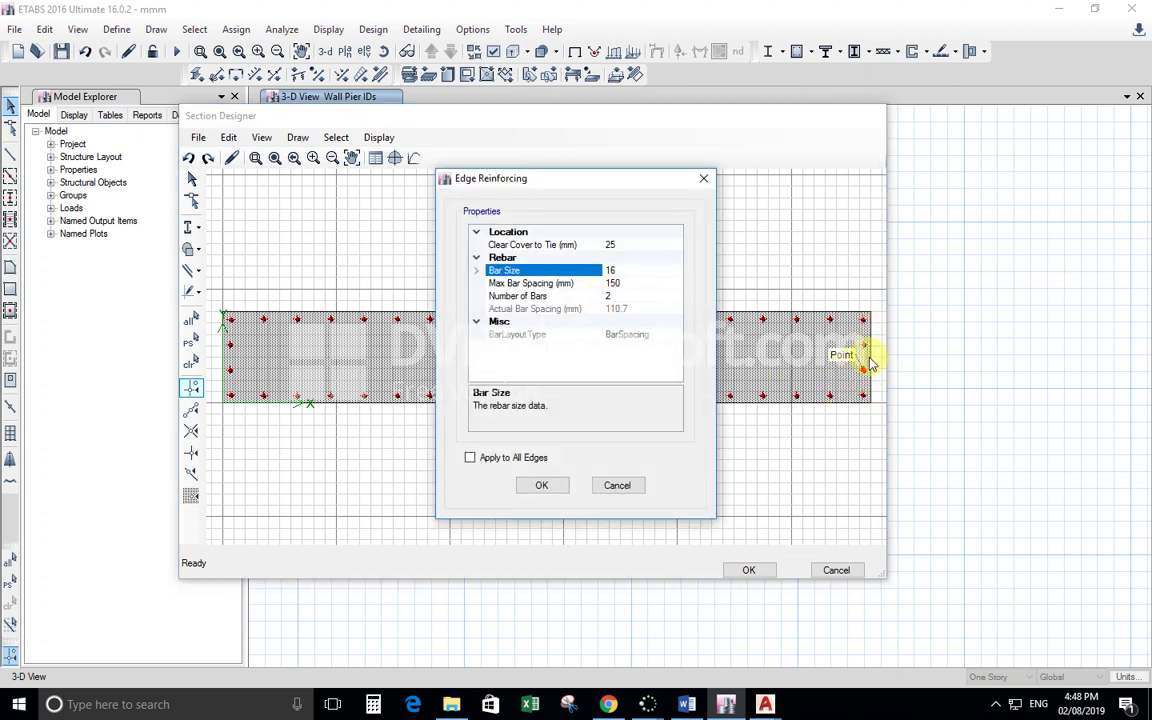
pyautogui.doubleClick(610, 270)
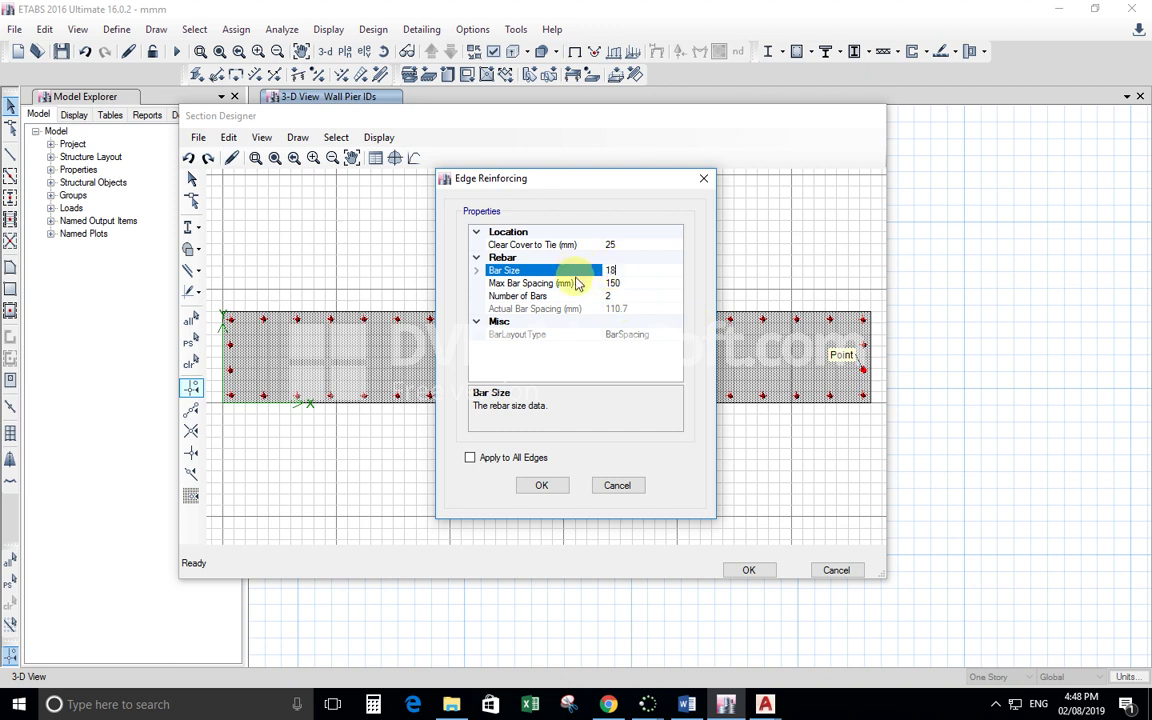
pyautogui.click(499, 321)
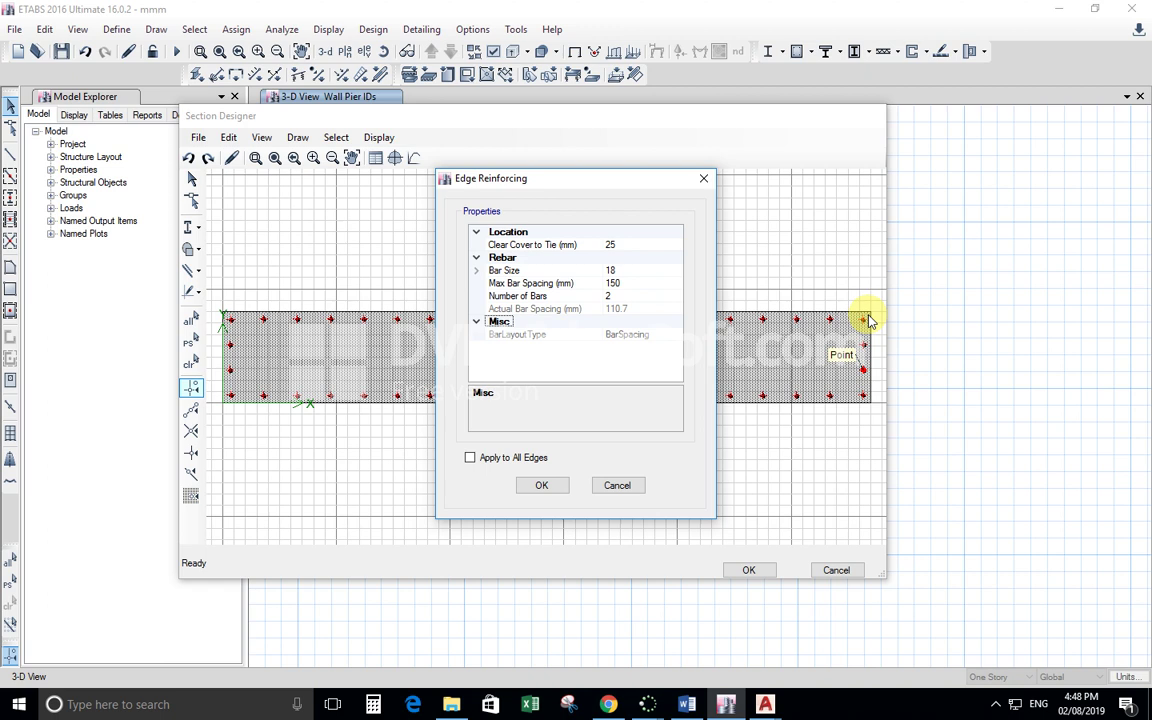
pyautogui.doubleClick(612, 295)
pyautogui.write('3')
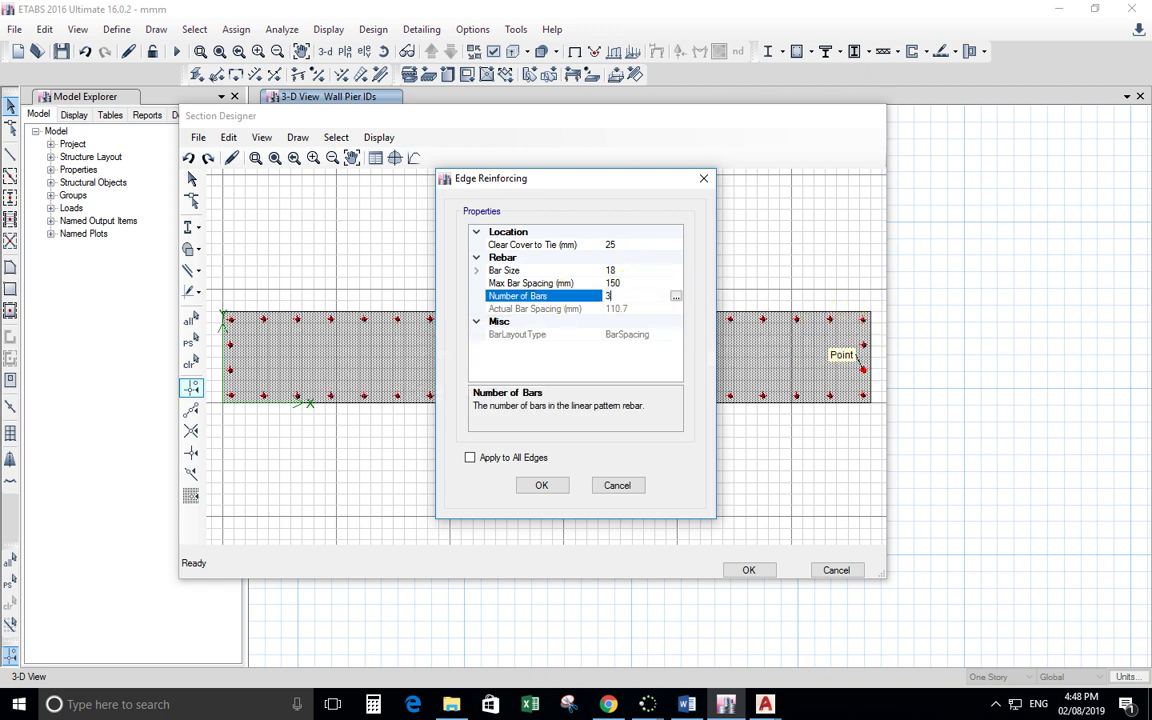
pyautogui.click(507, 270)
pyautogui.click(538, 485)
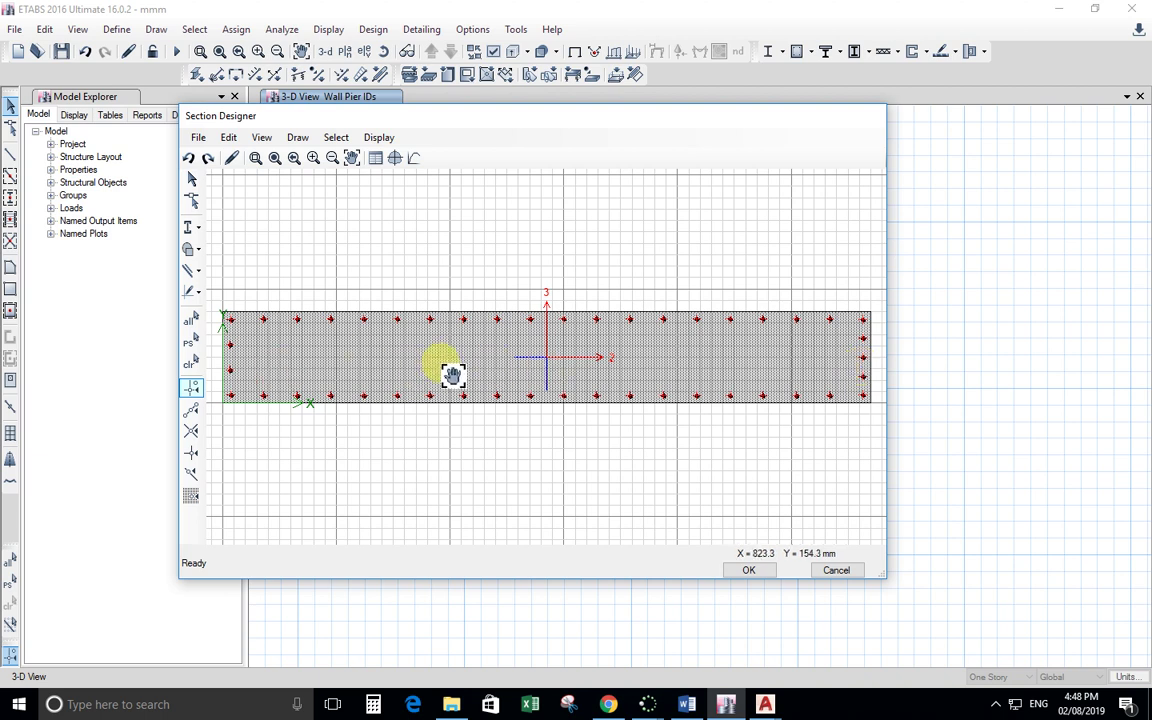
# - Remove the lower-left corner bar of the section by setting its rebar size to None
pyautogui.moveTo(560, 373); pyautogui.dragTo(691, 373)
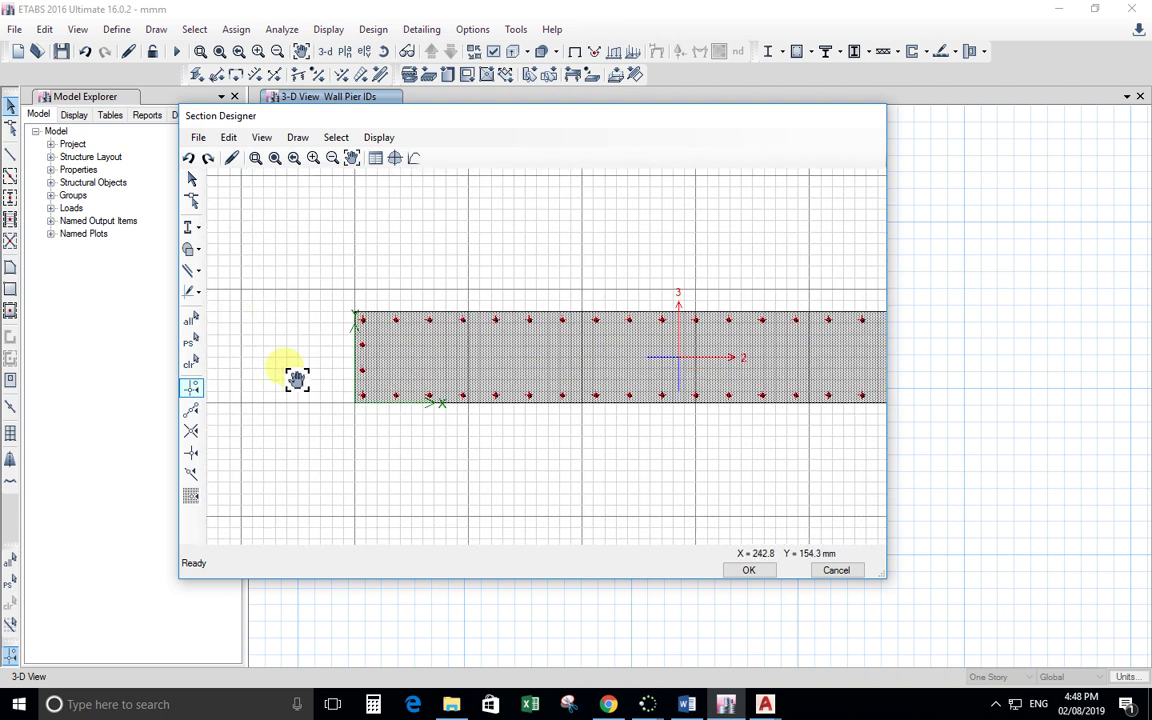
pyautogui.moveTo(297, 378); pyautogui.dragTo(329, 373)
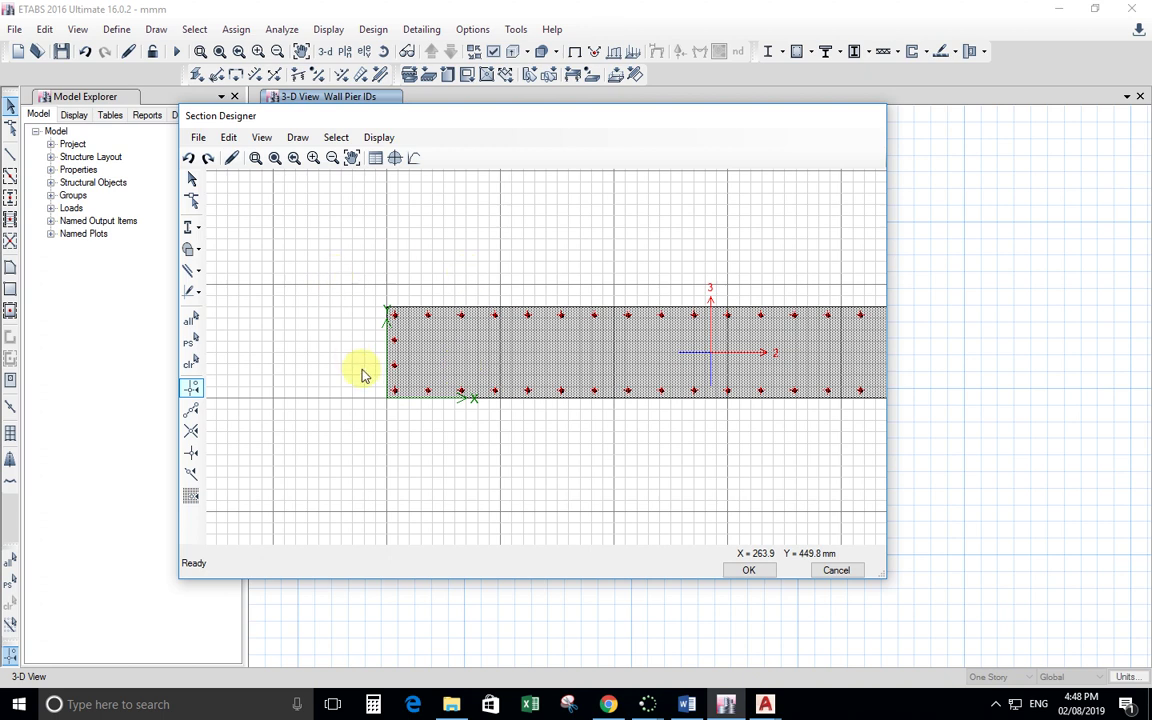
pyautogui.rightClick(394, 390)
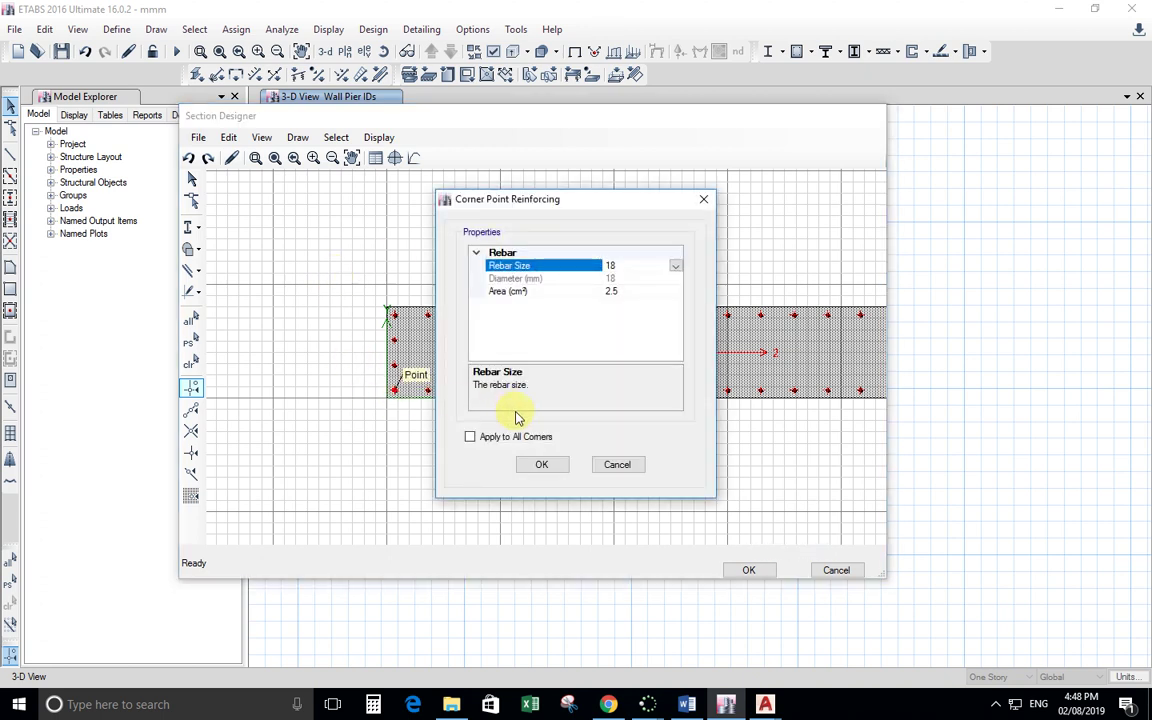
pyautogui.click(676, 268)
pyautogui.scroll(-2, 622, 362)
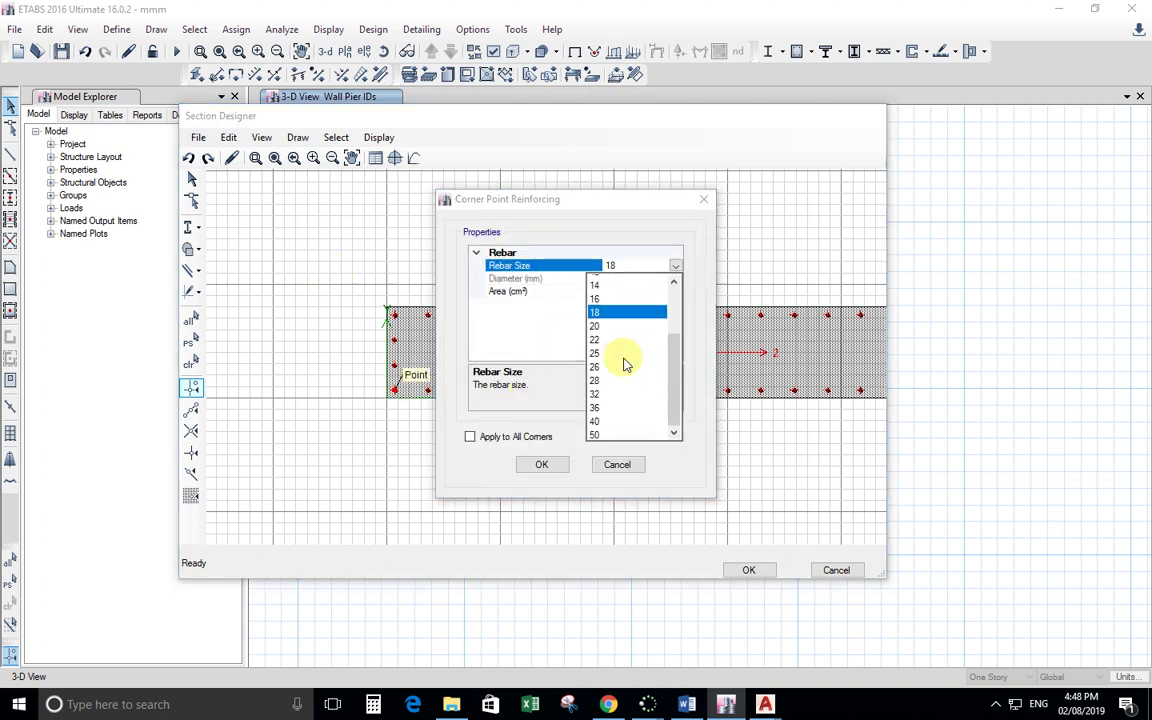
pyautogui.click(603, 432)
pyautogui.click(536, 464)
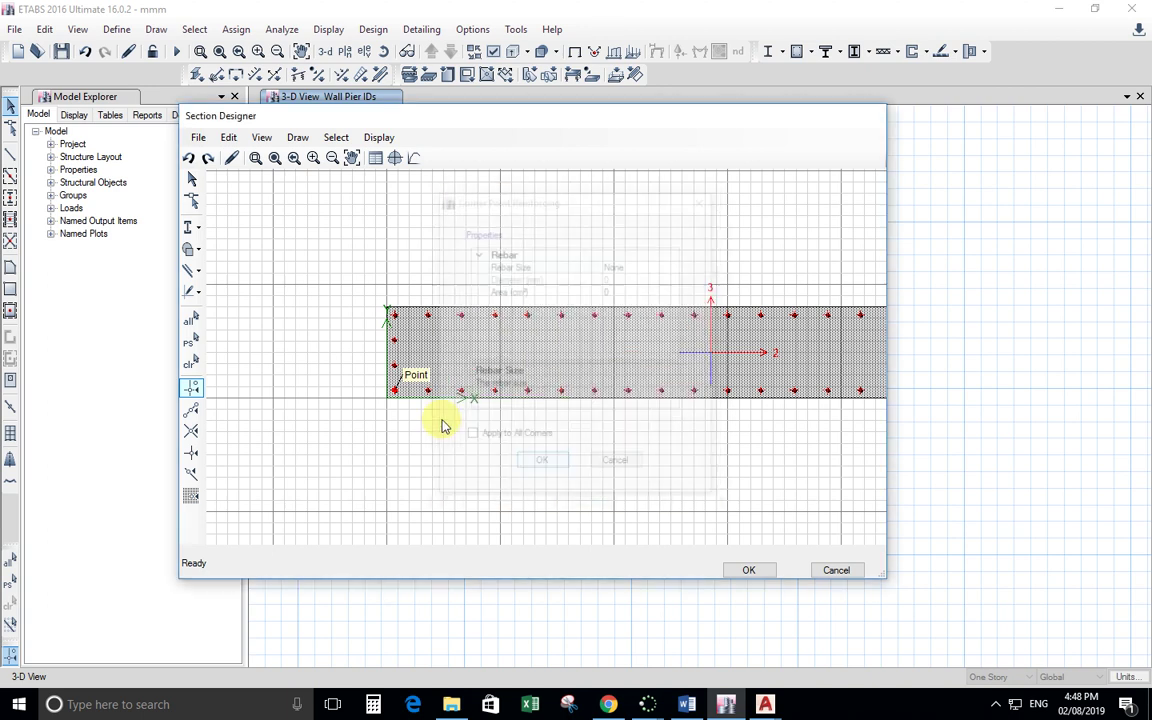
# - Remove the upper-left corner bar of the wall section by setting its rebar size to None
pyautogui.click(397, 314)
pyautogui.click(676, 265)
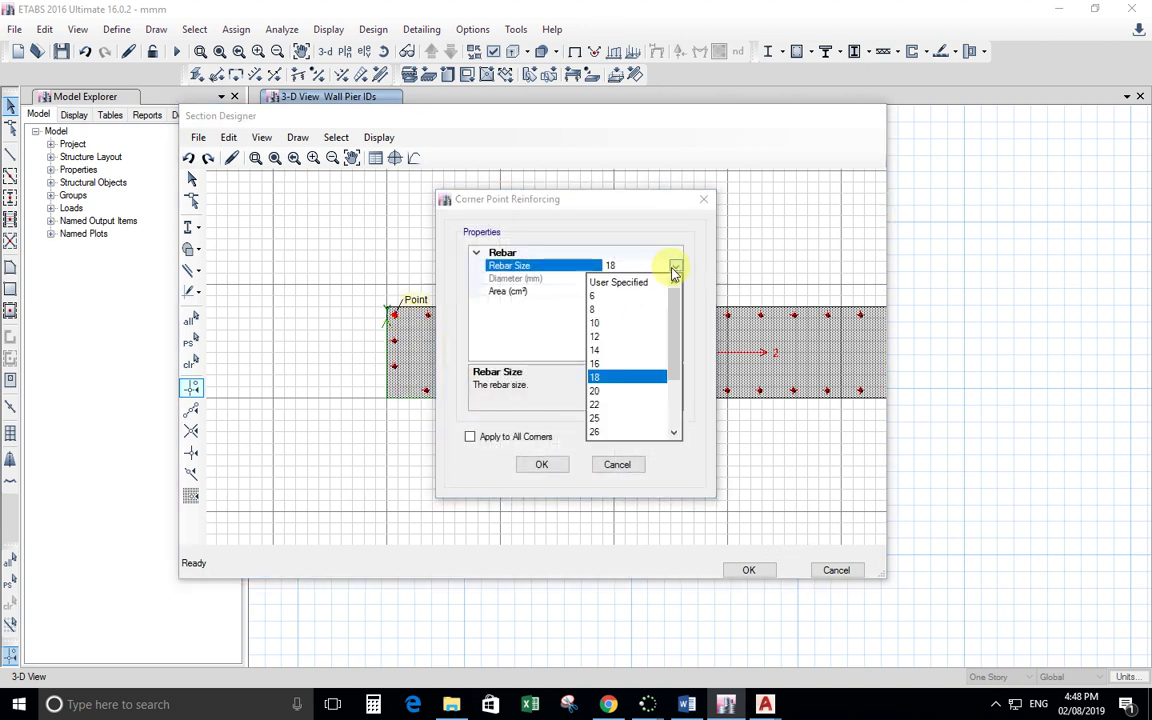
pyautogui.click(671, 364)
pyautogui.click(676, 266)
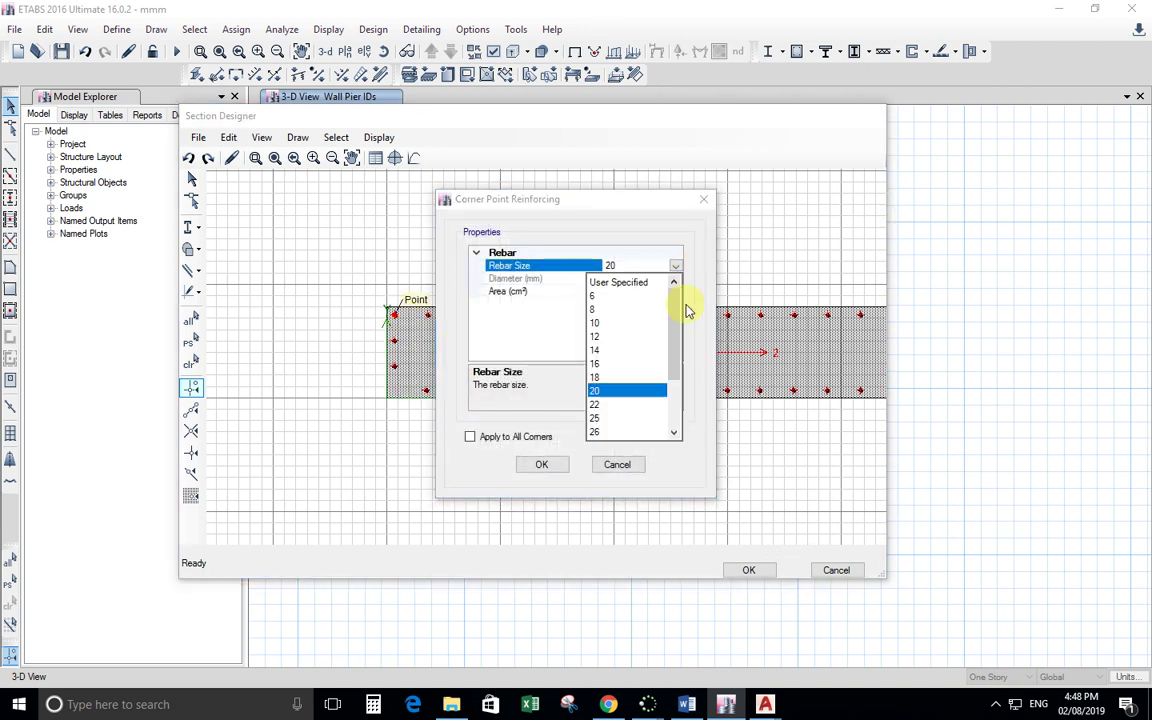
pyautogui.scroll(-2, 595, 432)
pyautogui.click(597, 432)
pyautogui.click(550, 464)
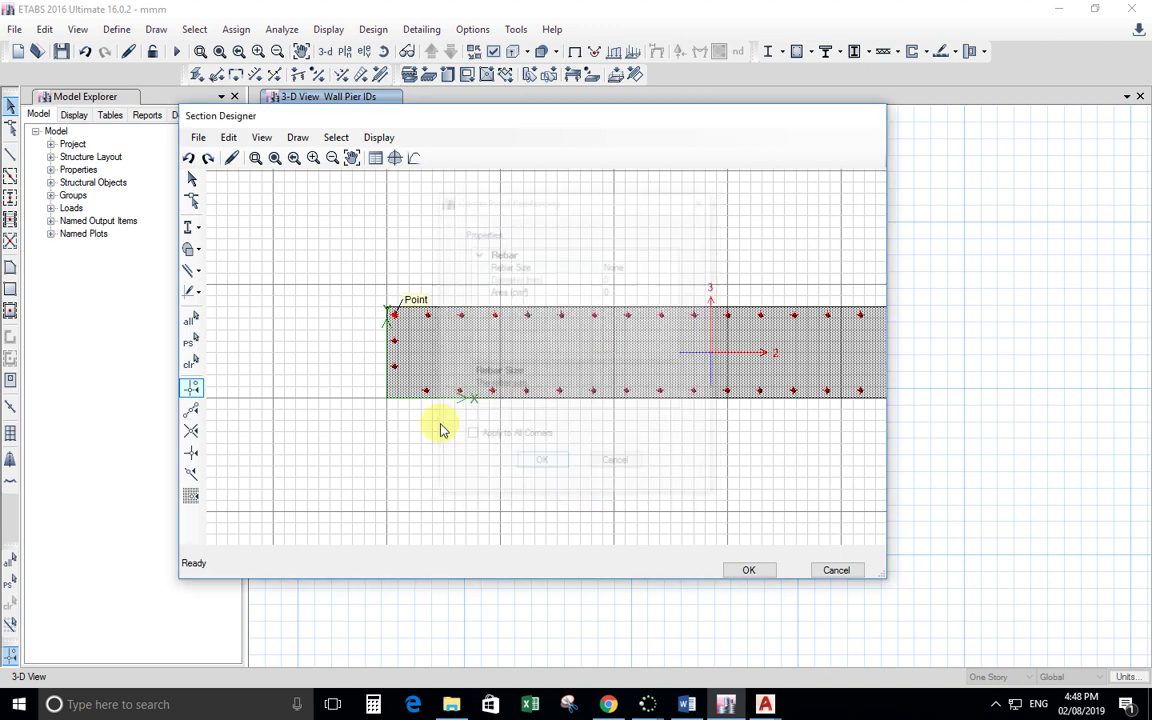
# - Remove the edge bars on the wall section's short left edge by setting the number of bars to 0
pyautogui.click(397, 340)
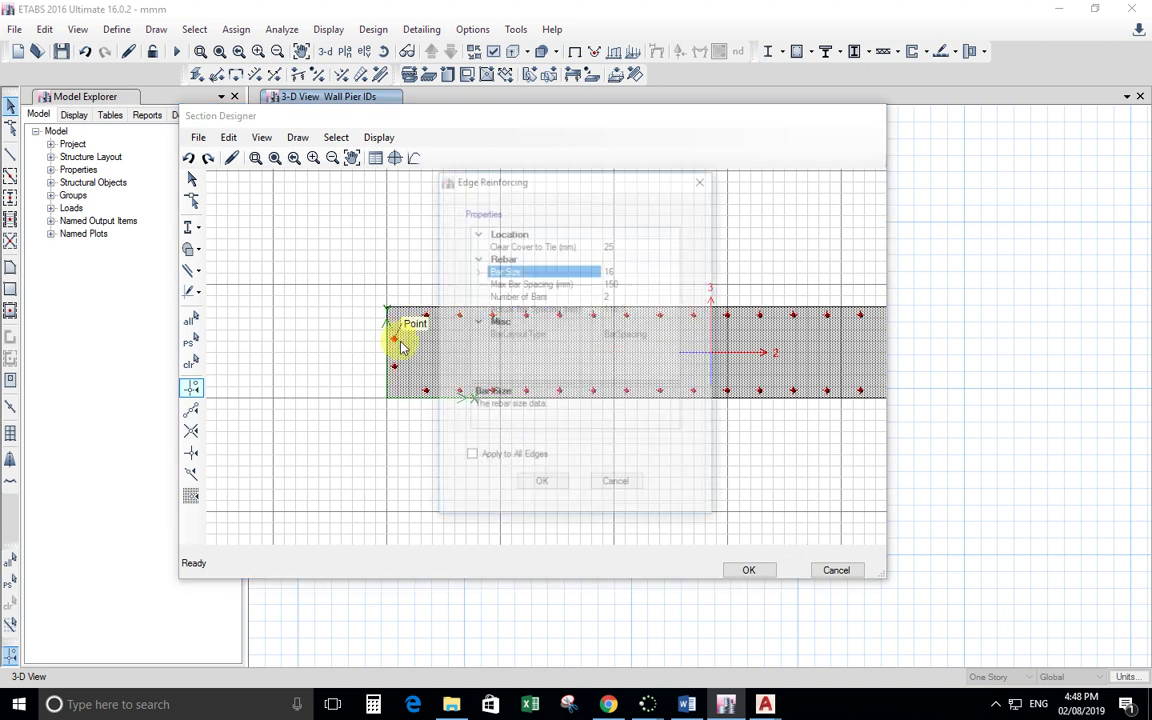
pyautogui.click(625, 296)
pyautogui.click(676, 296)
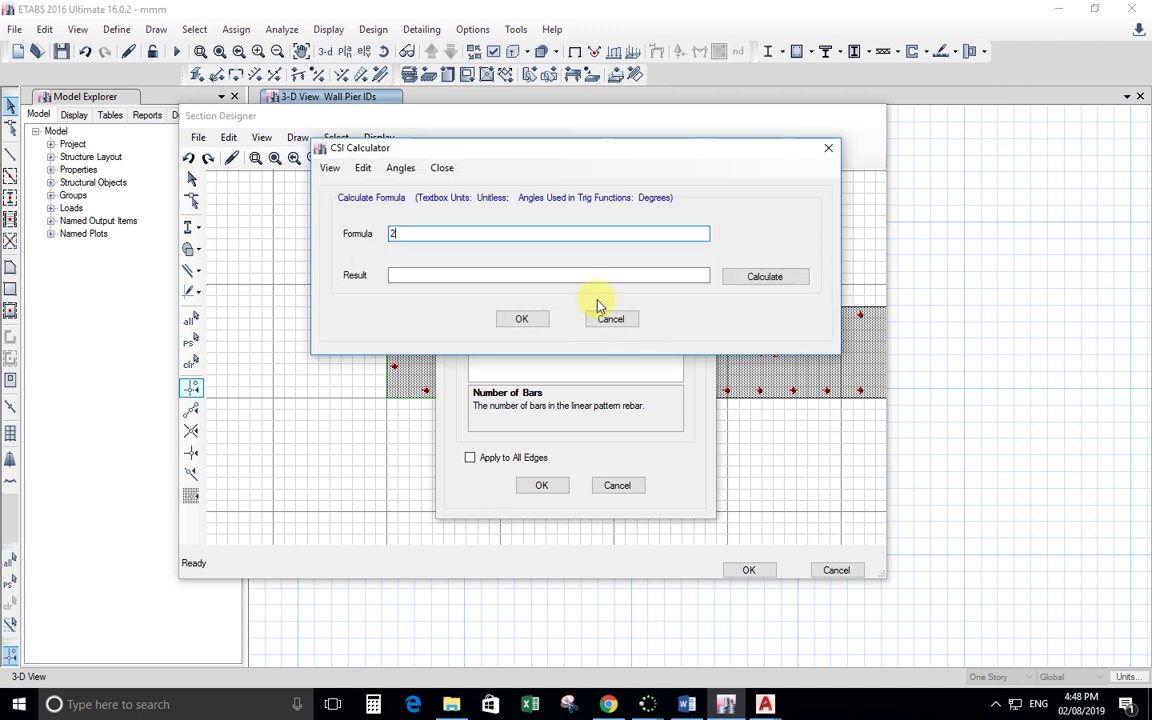
pyautogui.click(521, 318)
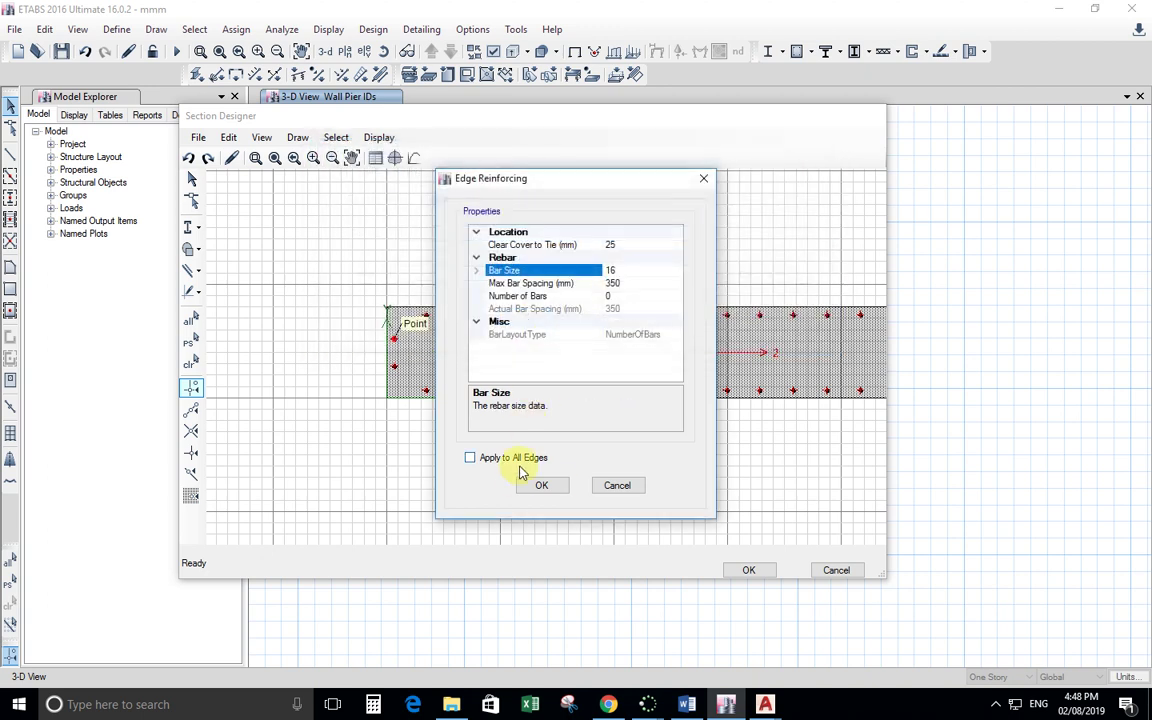
pyautogui.click(541, 485)
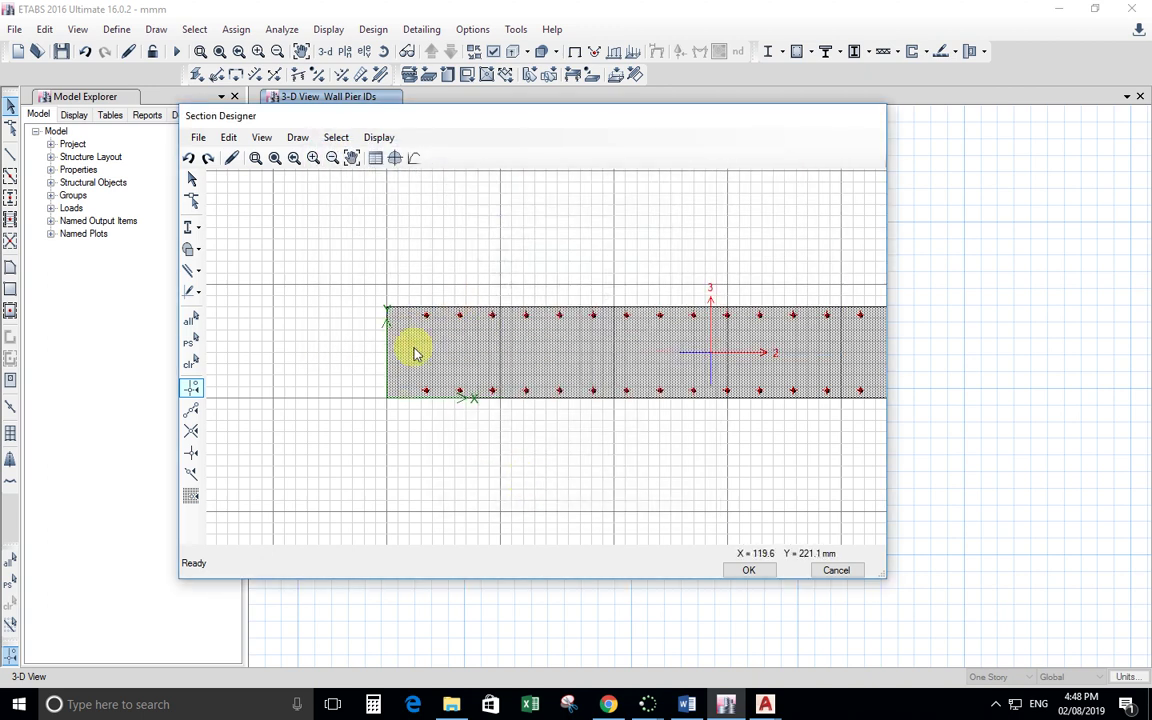
# - Draw a rectangular rebar layout at the wall's upper-left corner and move it so its lower edge meets the bottom bar row at the wall's left end
pyautogui.click(196, 273)
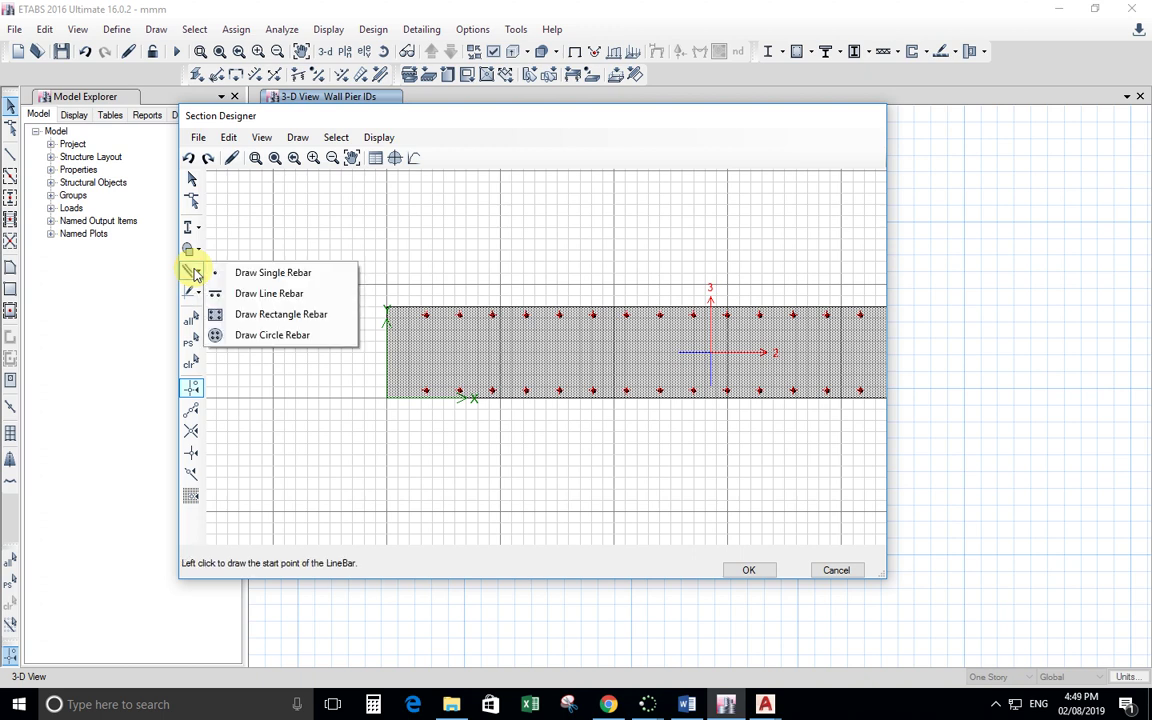
pyautogui.click(286, 314)
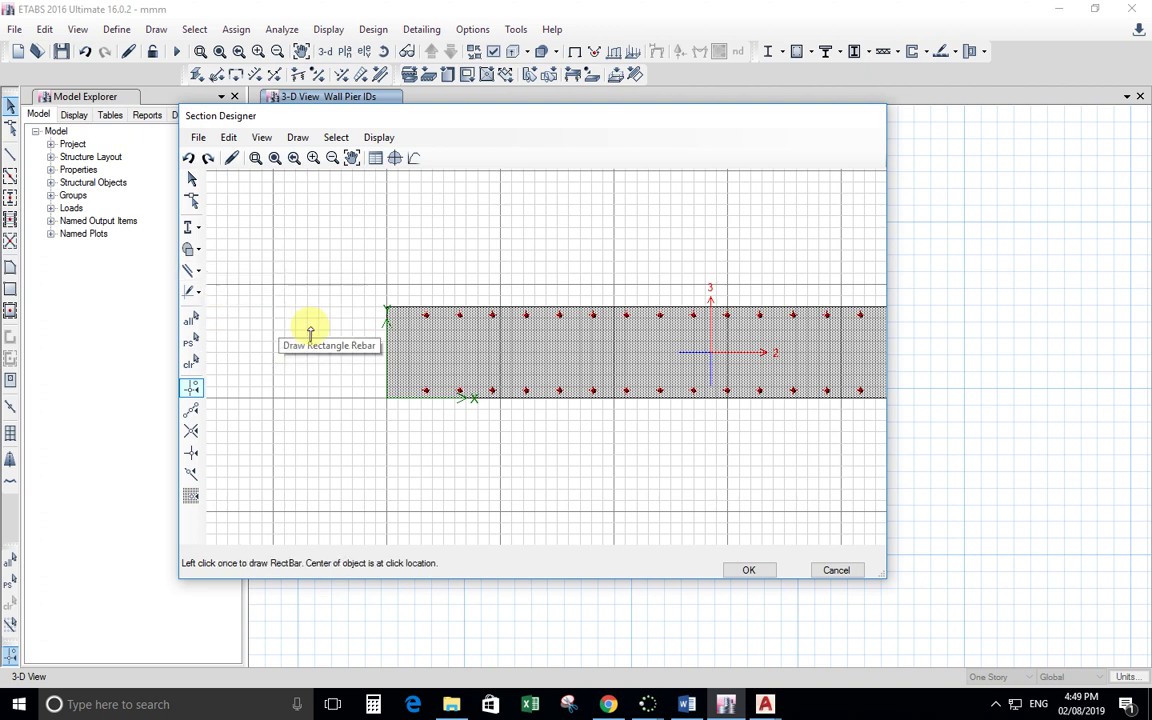
pyautogui.click(388, 307)
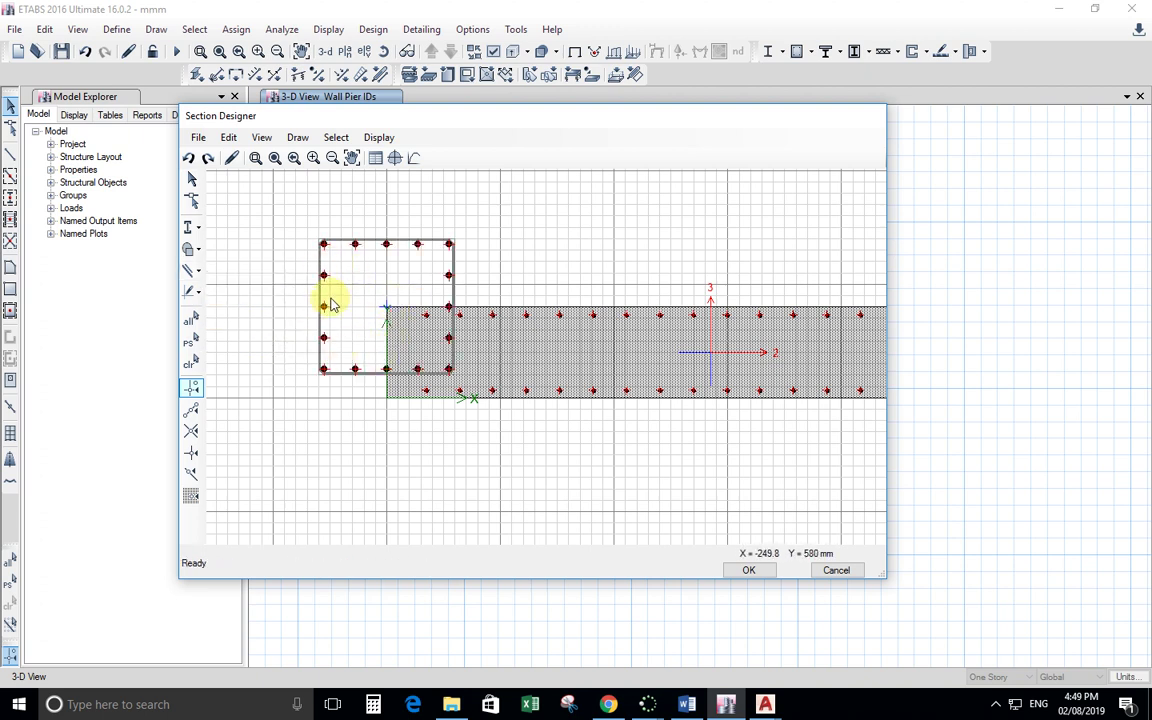
pyautogui.click(192, 200)
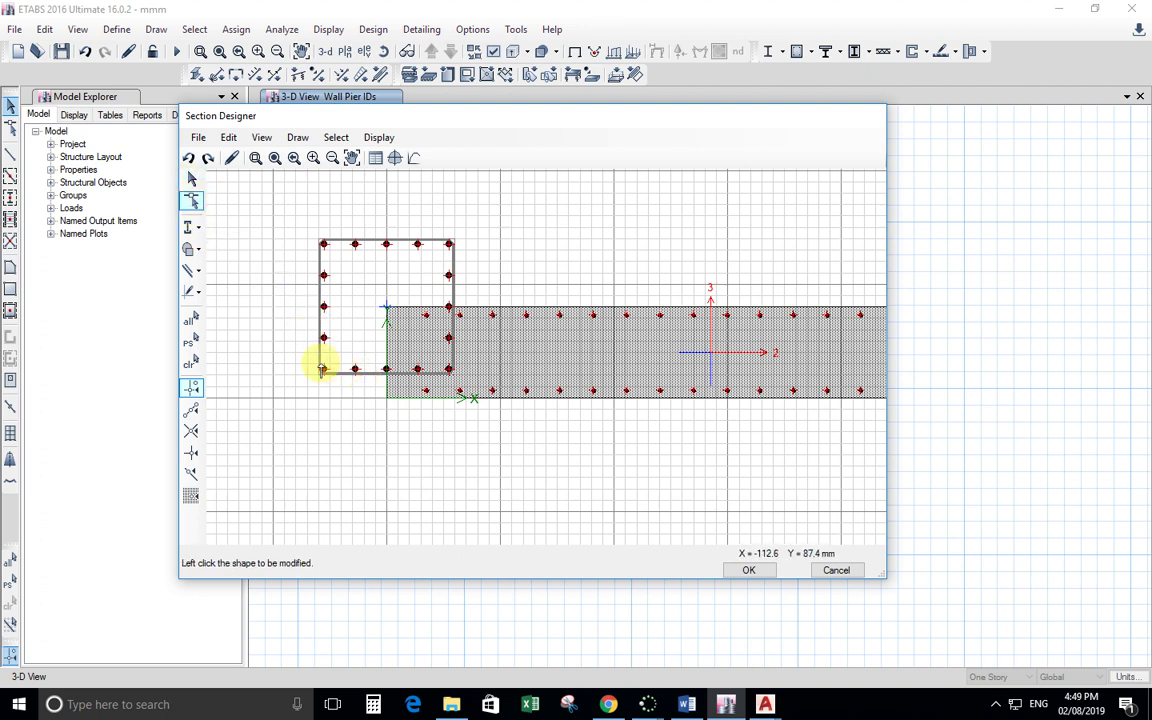
pyautogui.click(334, 372)
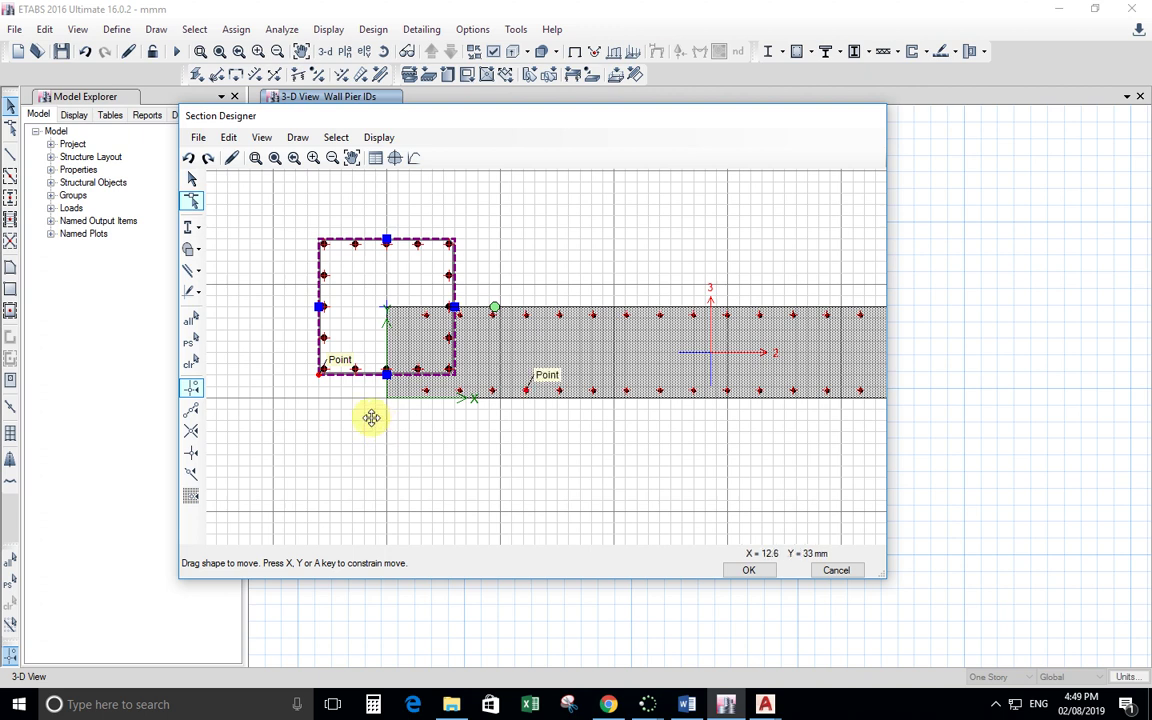
pyautogui.moveTo(361, 412); pyautogui.dragTo(399, 424)
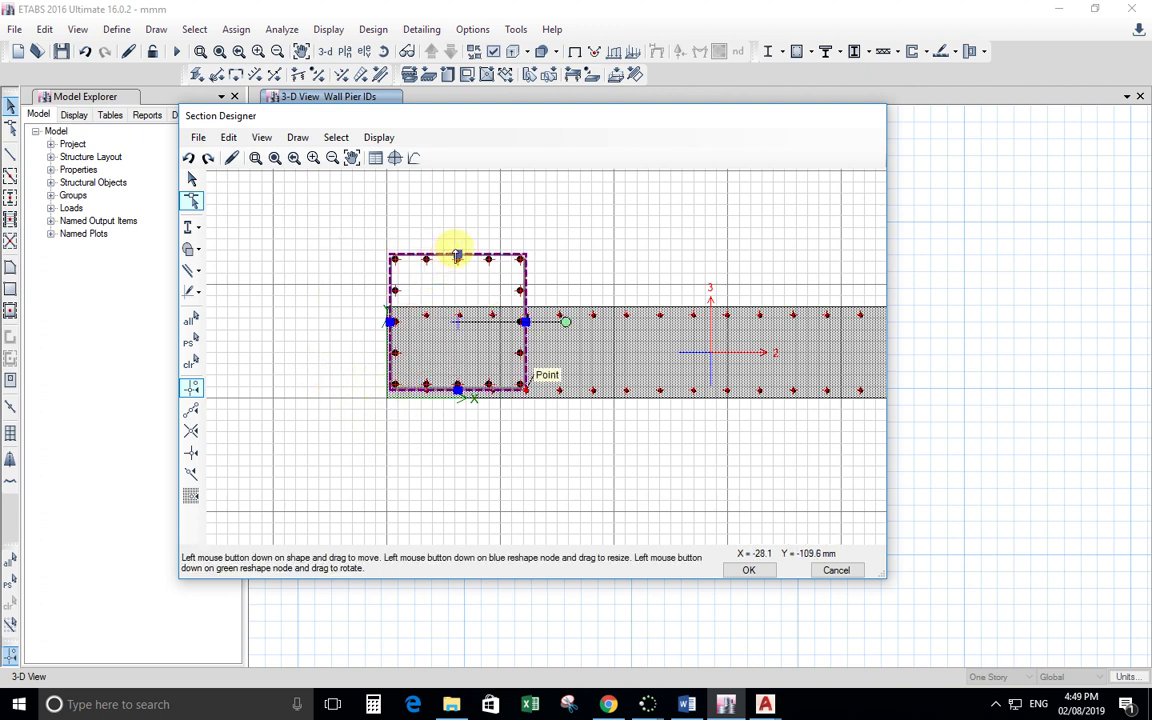
# - Try to lower the rectangular rebar layout's top edge to fit within the wall thickness
pyautogui.click(455, 303)
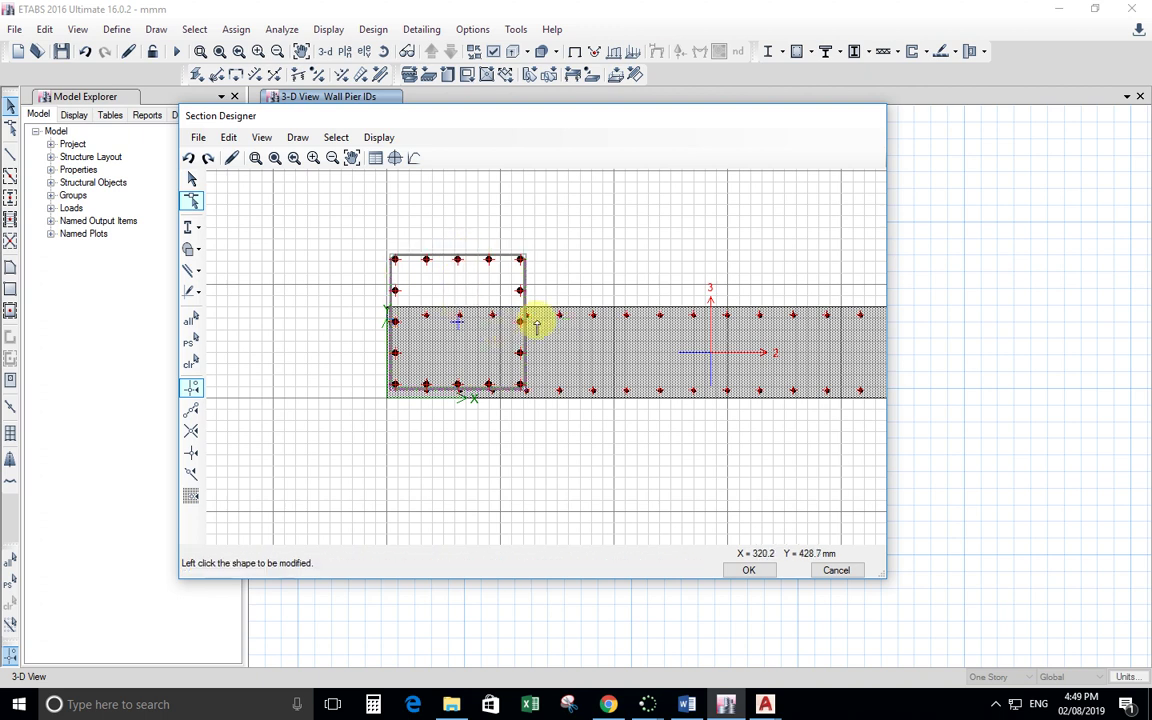
pyautogui.click(447, 263)
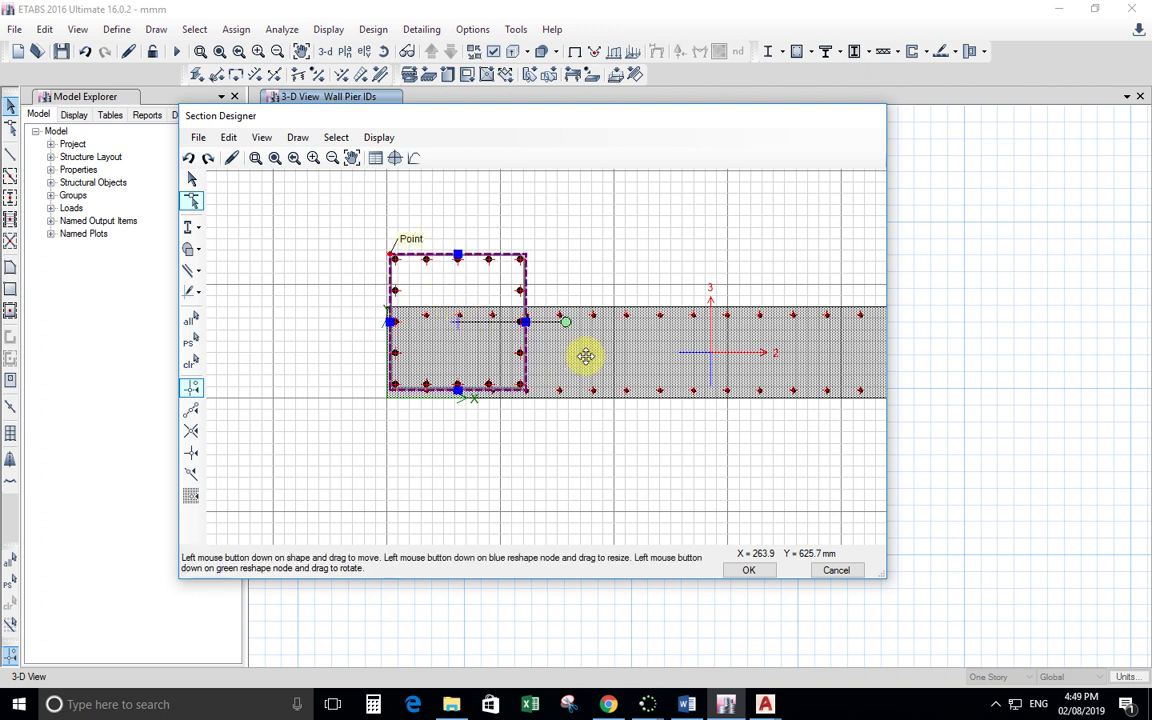
pyautogui.click(497, 282)
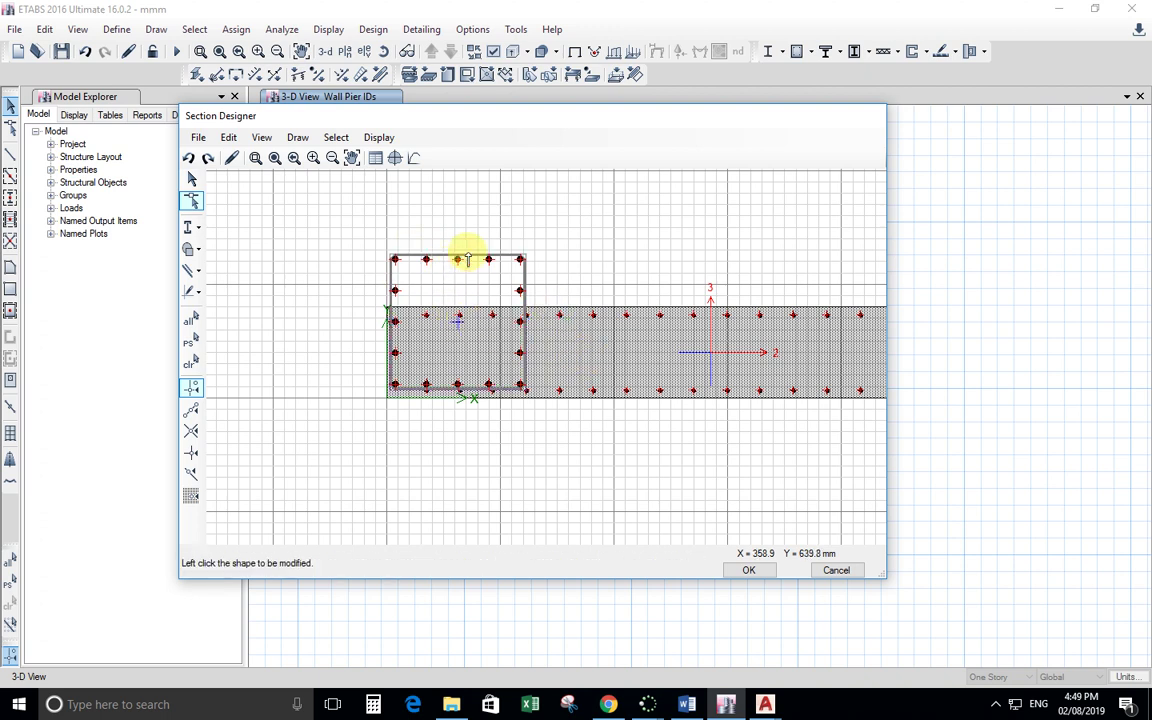
# - Discard the Section Designer edits and accept Pier4 as a new pier section based on wall pier P4
pyautogui.click(828, 570)
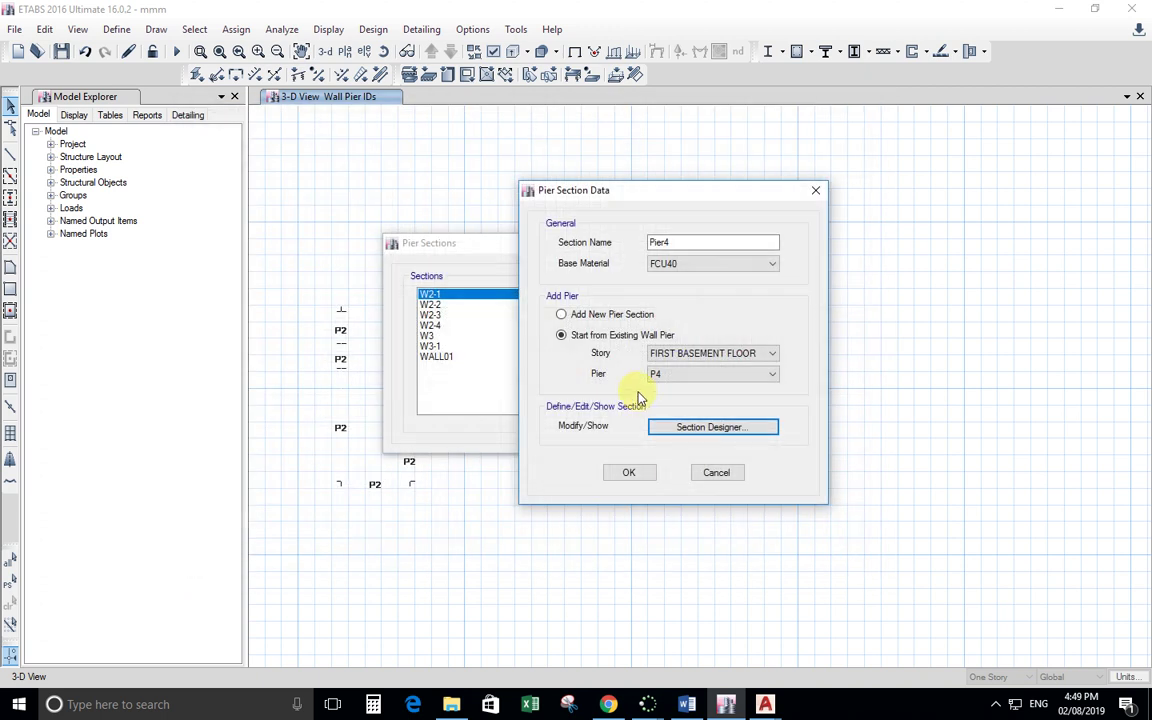
pyautogui.click(629, 476)
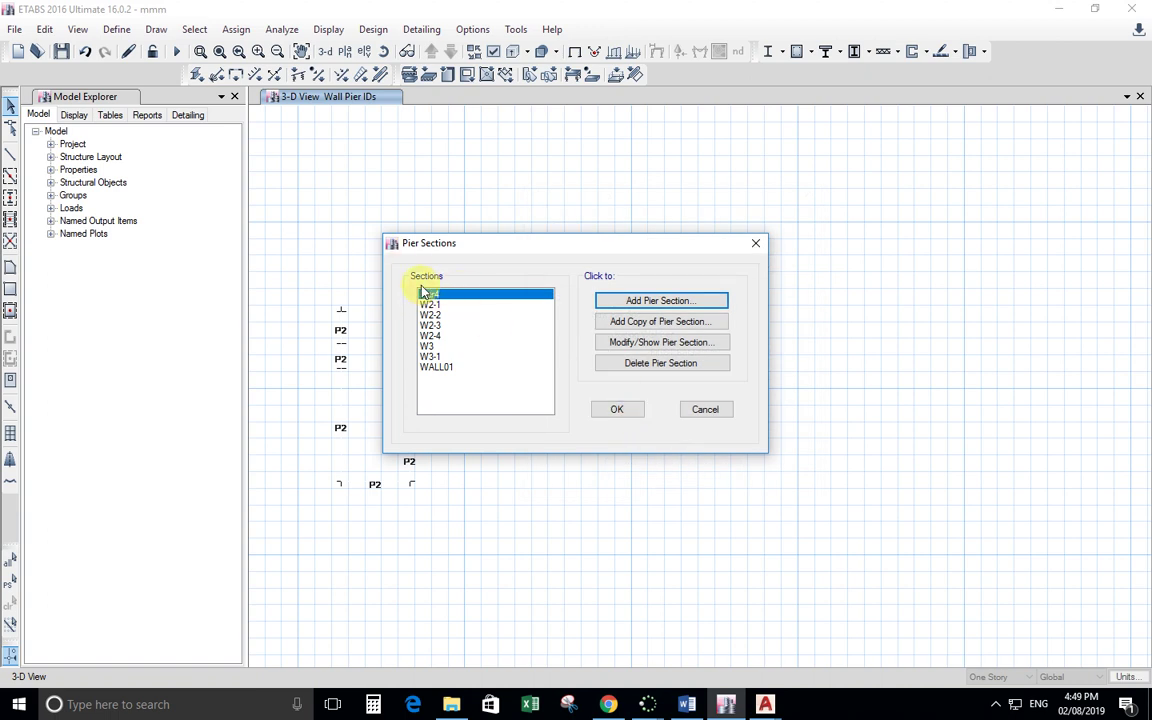
pyautogui.click(619, 410)
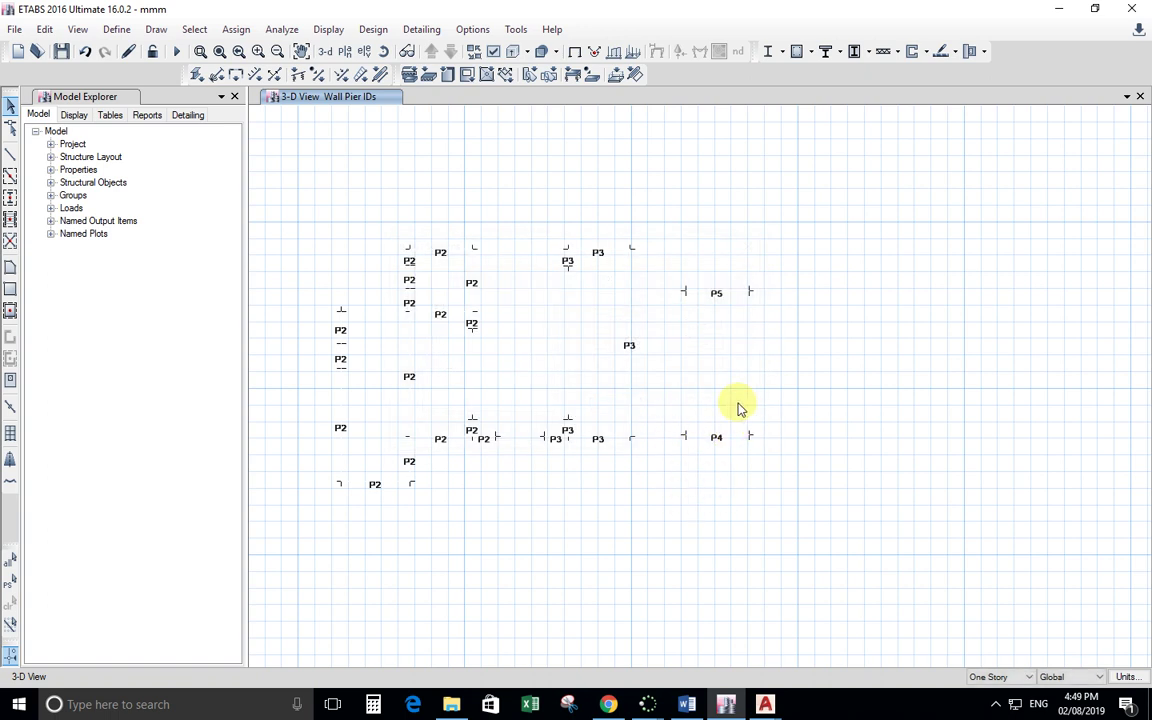
# - Assign general reinforcing to the P4 walls with Pier4 as both bottom and top section and the reinforcement to be checked
pyautogui.moveTo(790, 388); pyautogui.dragTo(660, 476)
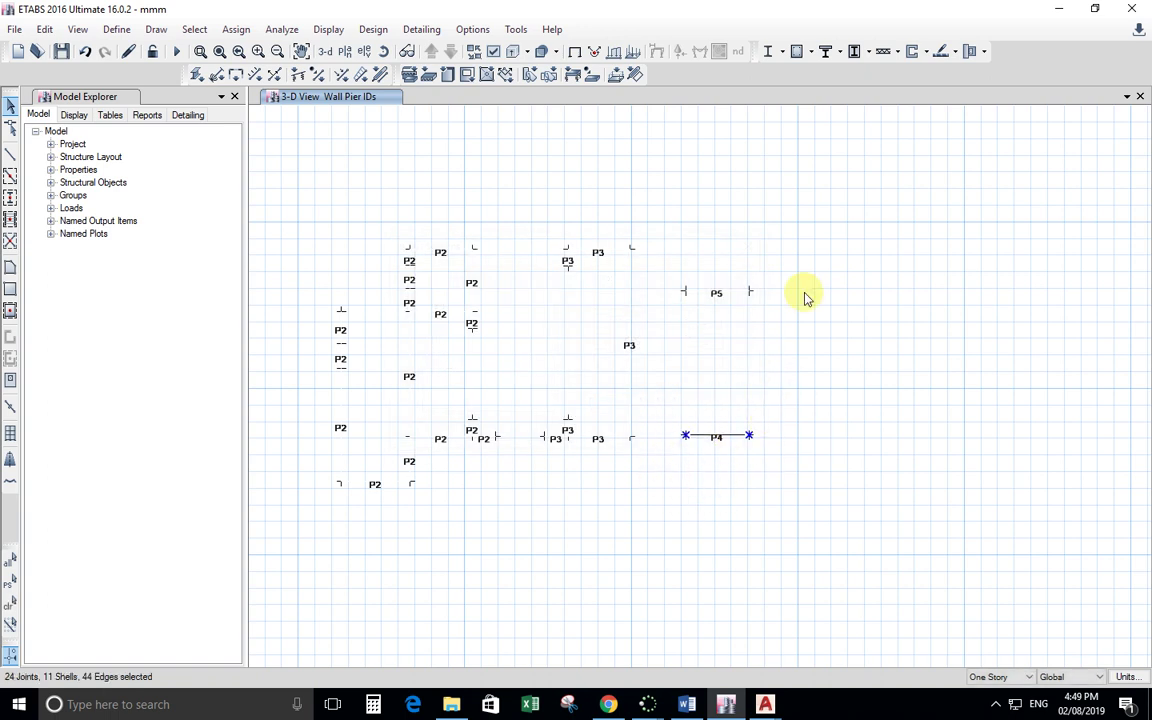
pyautogui.click(926, 51)
pyautogui.moveTo(952, 117)
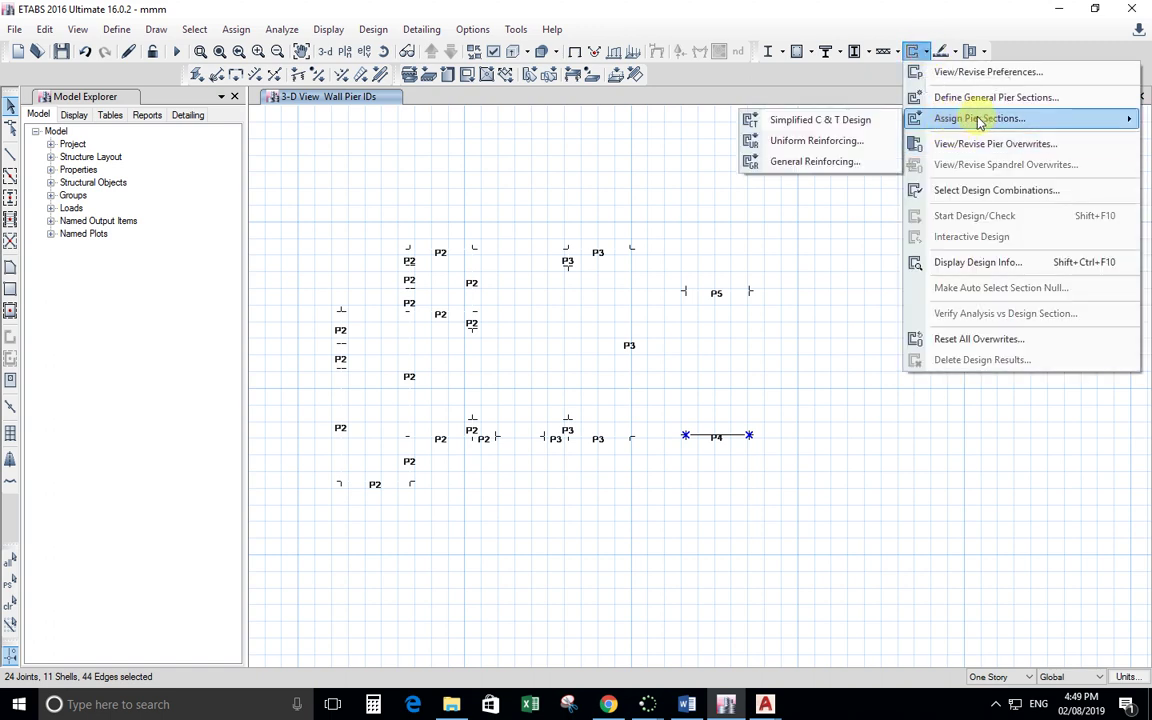
pyautogui.click(810, 163)
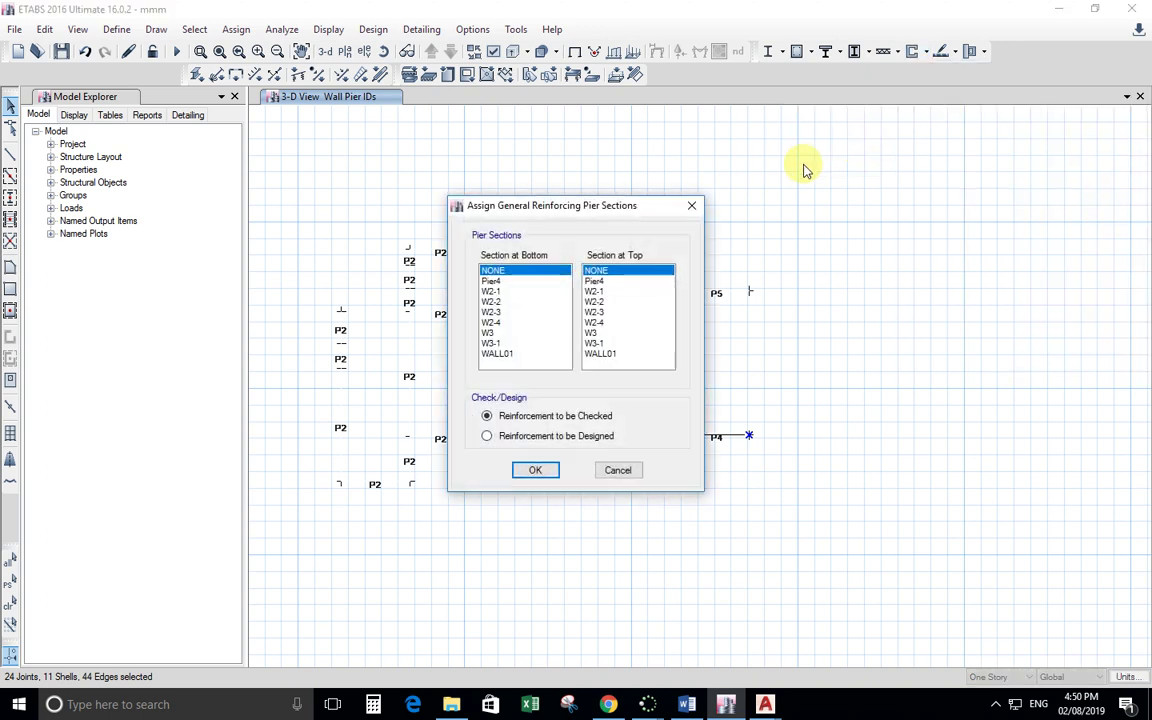
pyautogui.click(508, 343)
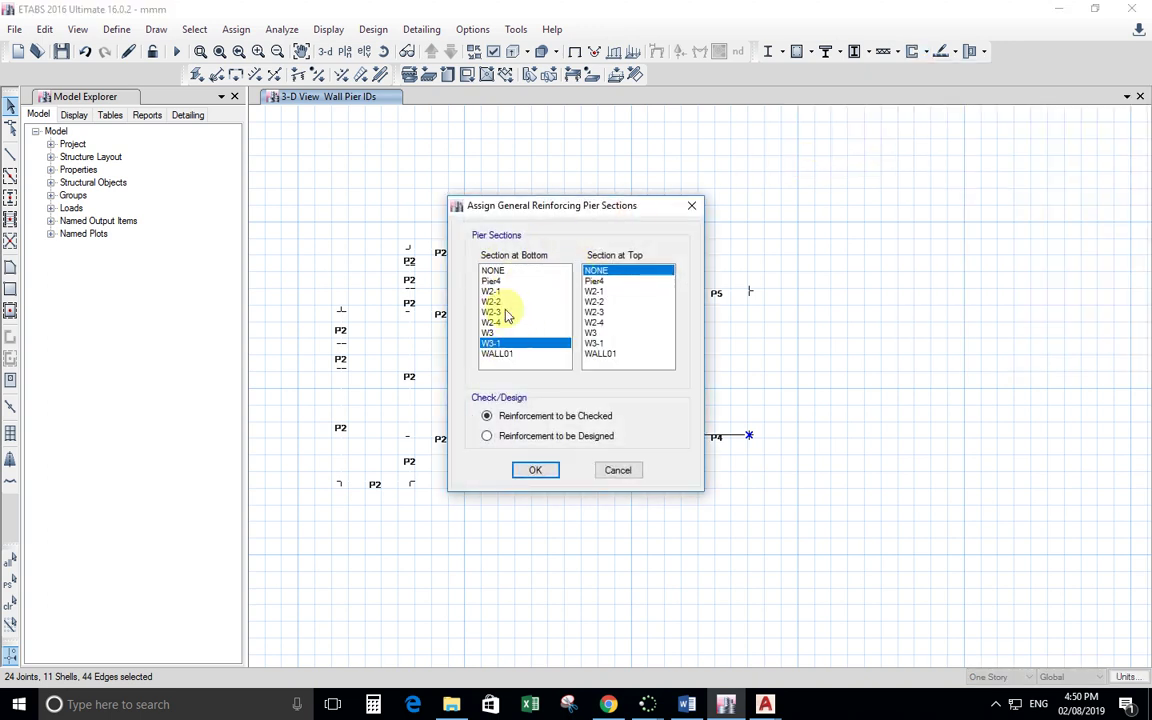
pyautogui.click(592, 282)
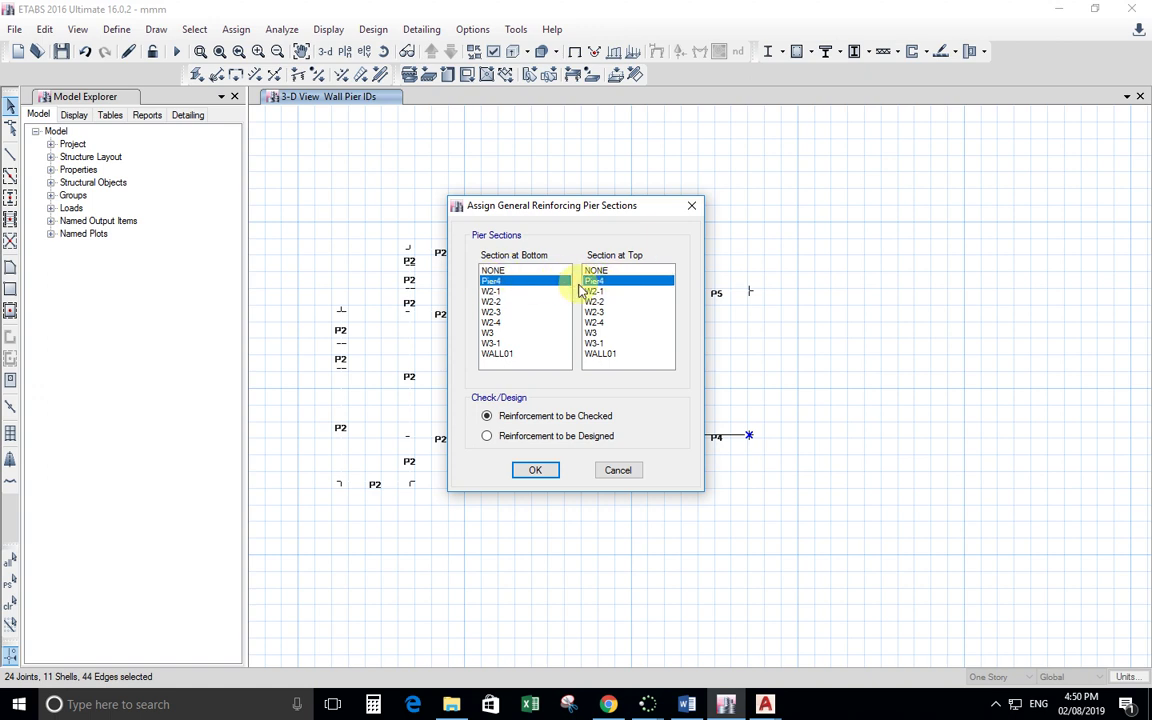
pyautogui.click(545, 471)
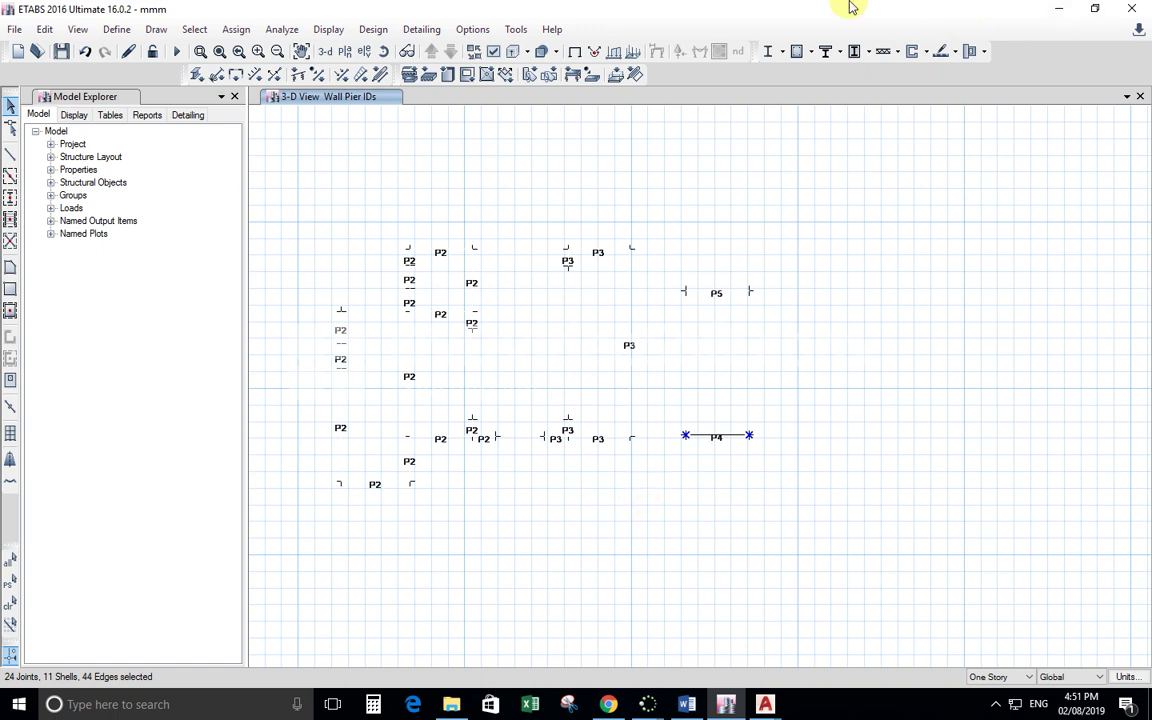
# - Run the model analysis and switch to the CAD-TEMP-FILE R01 drawing in AutoCAD
pyautogui.click(176, 51)
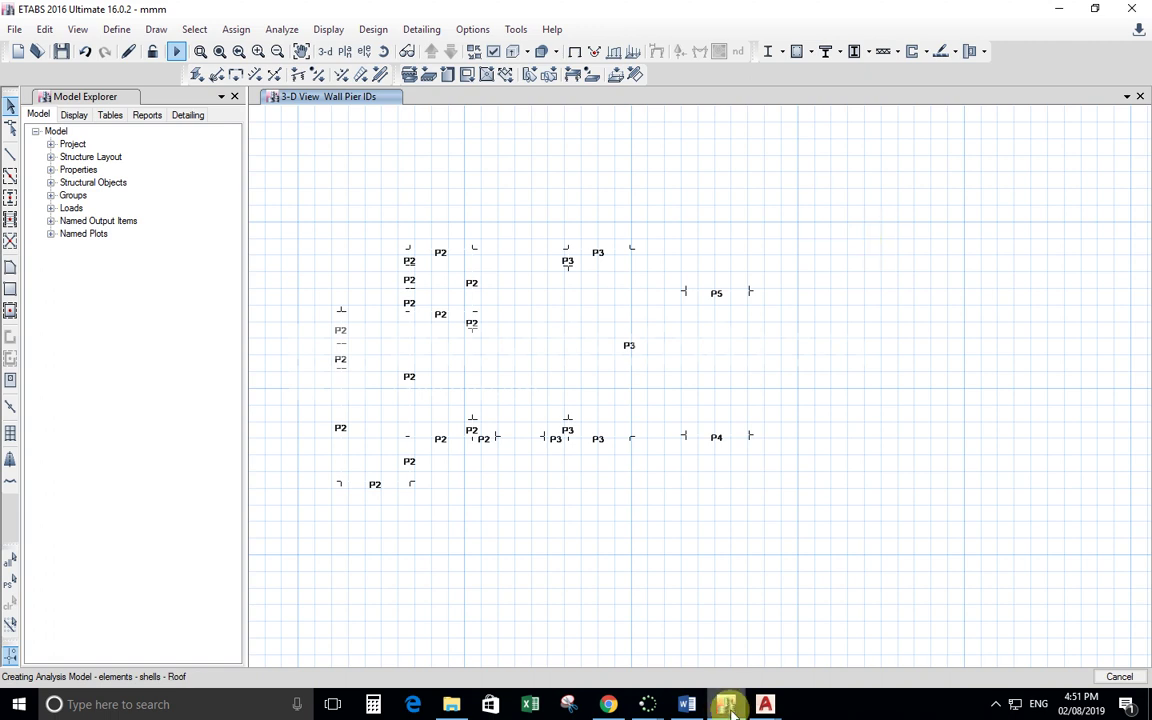
pyautogui.moveTo(762, 706)
pyautogui.click(689, 643)
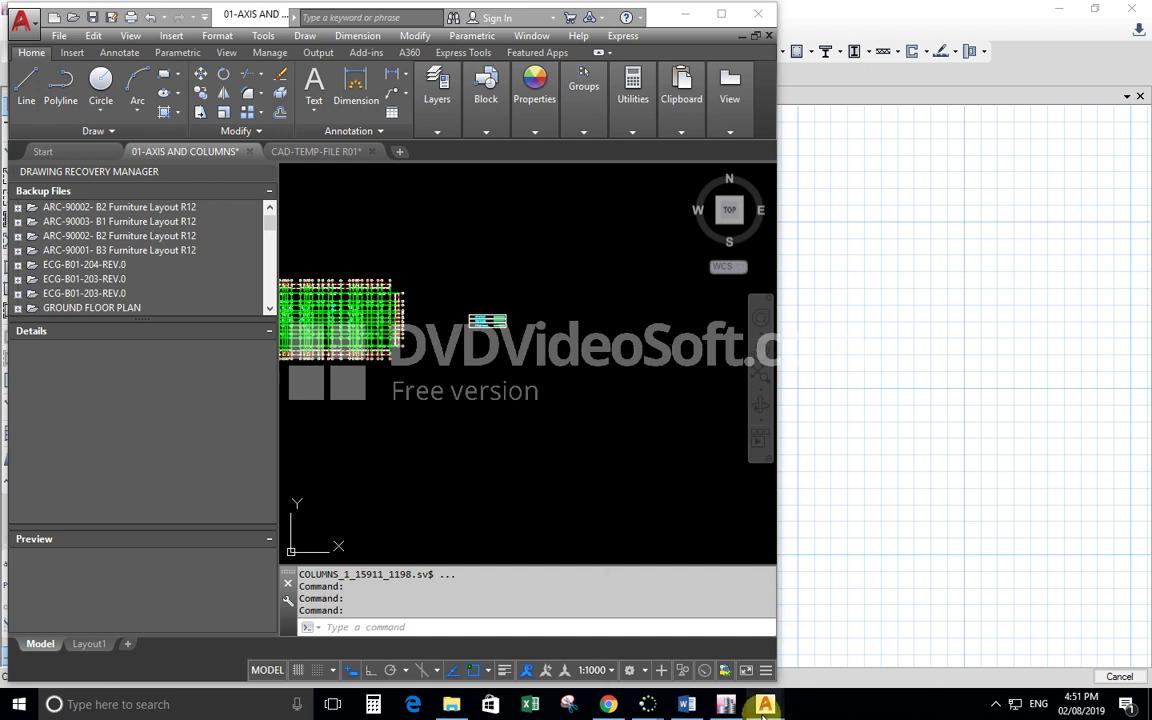
pyautogui.moveTo(765, 705)
pyautogui.click(800, 655)
# - Examine the detail sheets and locate the core wall reinforcement sections in the drawing
pyautogui.scroll(-5, 578, 420)
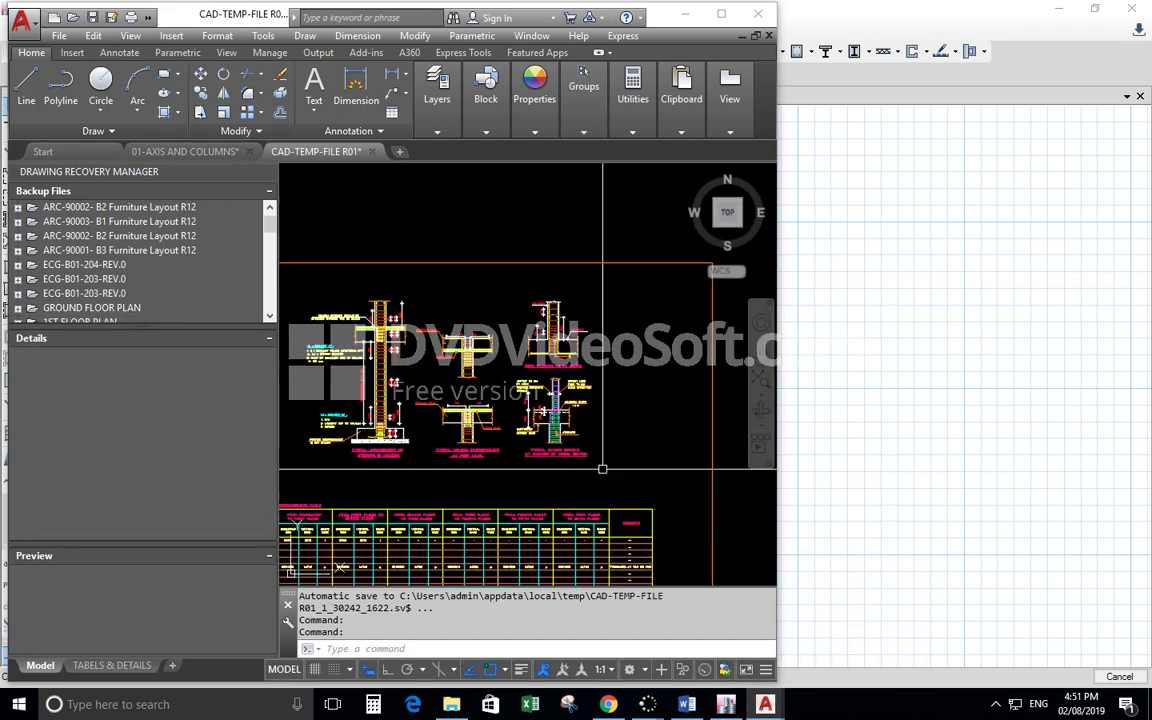
pyautogui.scroll(-3, 400, 460)
pyautogui.scroll(5, 465, 400)
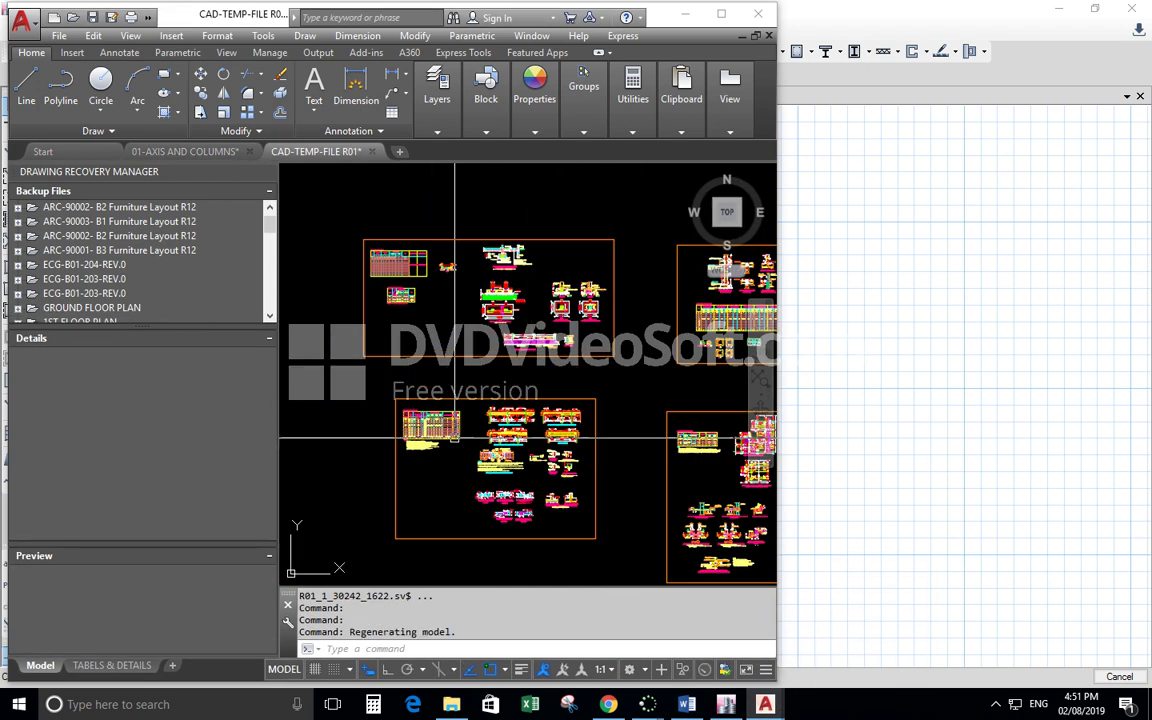
pyautogui.scroll(-3, 490, 312)
pyautogui.scroll(5, 530, 305)
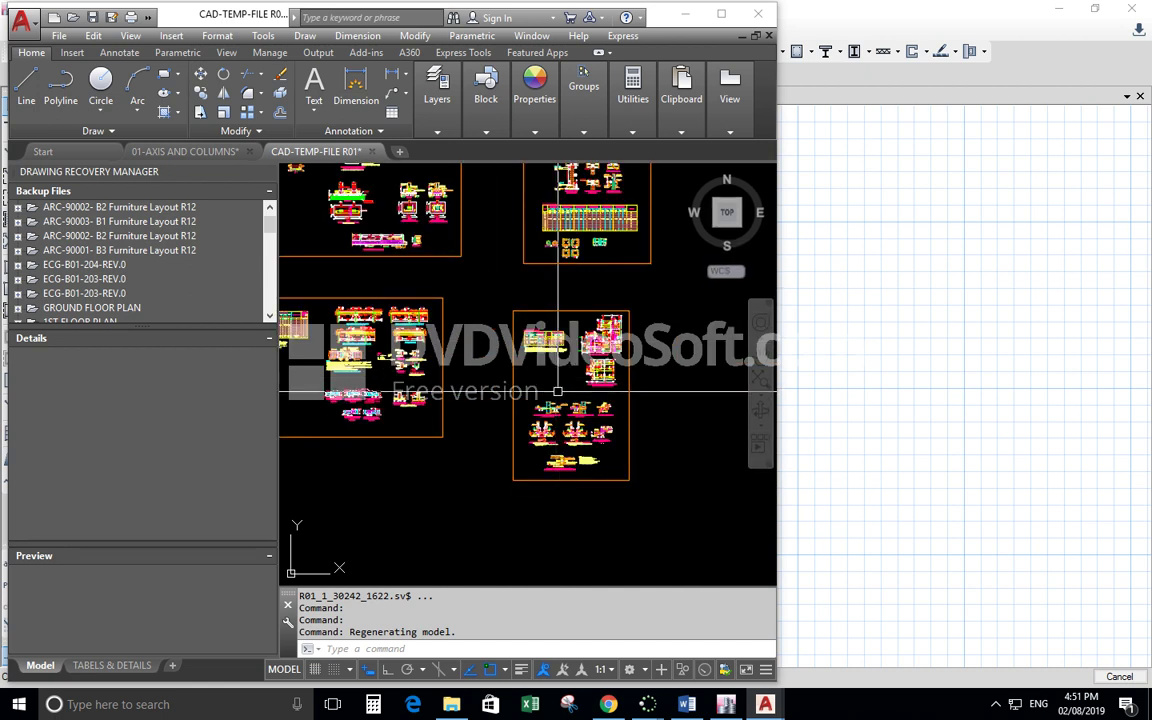
pyautogui.scroll(5, 577, 295)
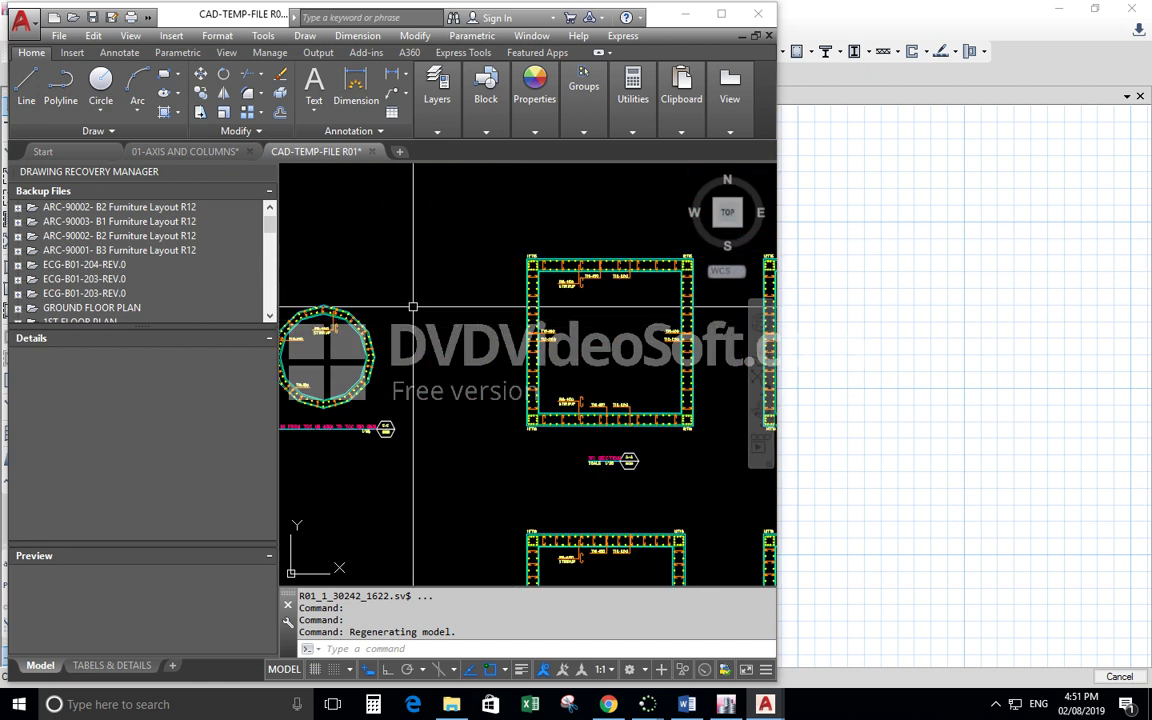
# - Maximize the drawing window and minimize the ribbon to its tab titles
pyautogui.click(721, 14)
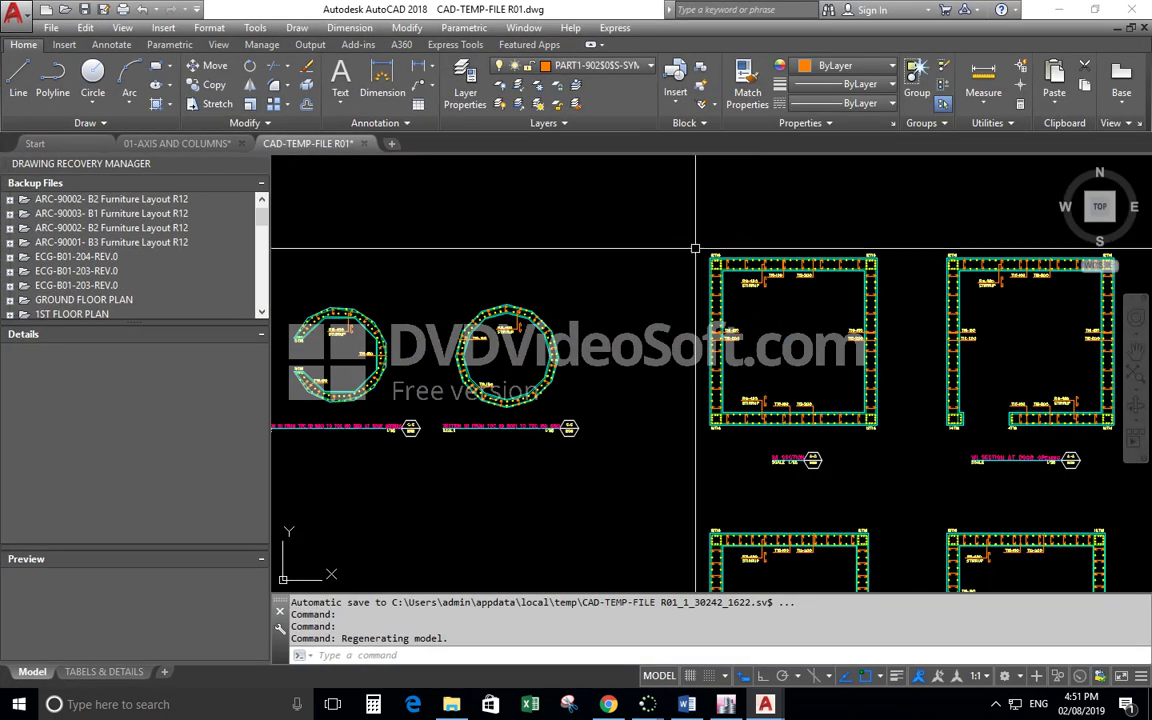
pyautogui.click(591, 44)
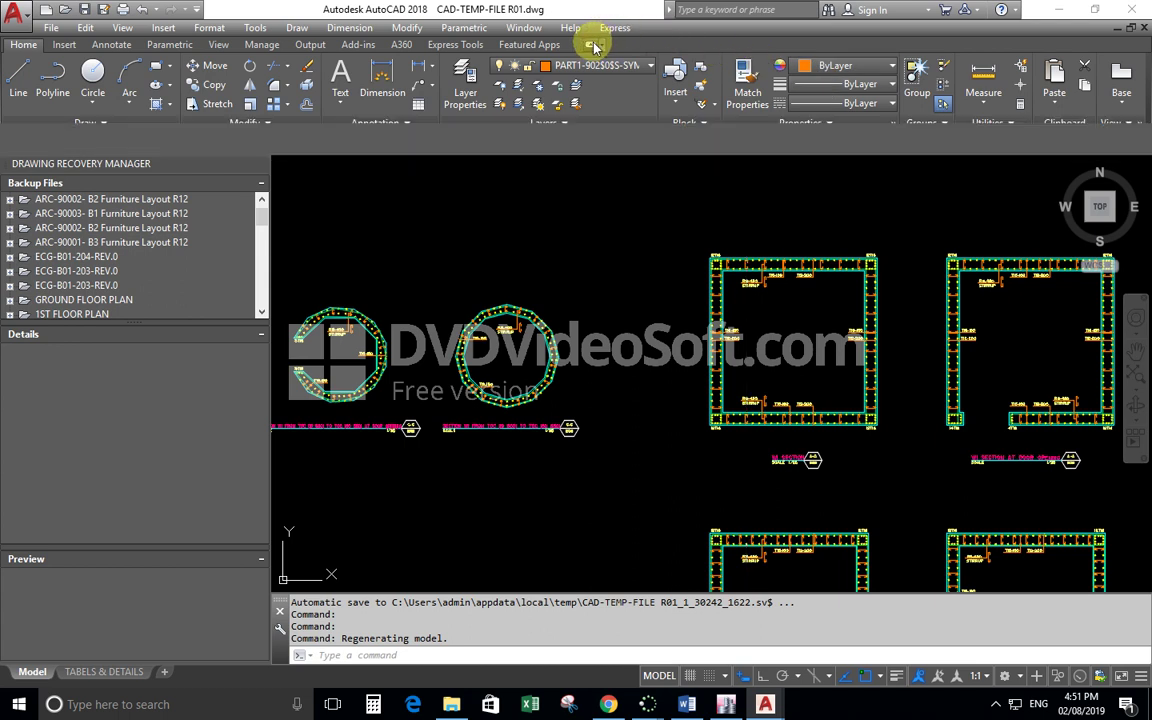
pyautogui.click(592, 46)
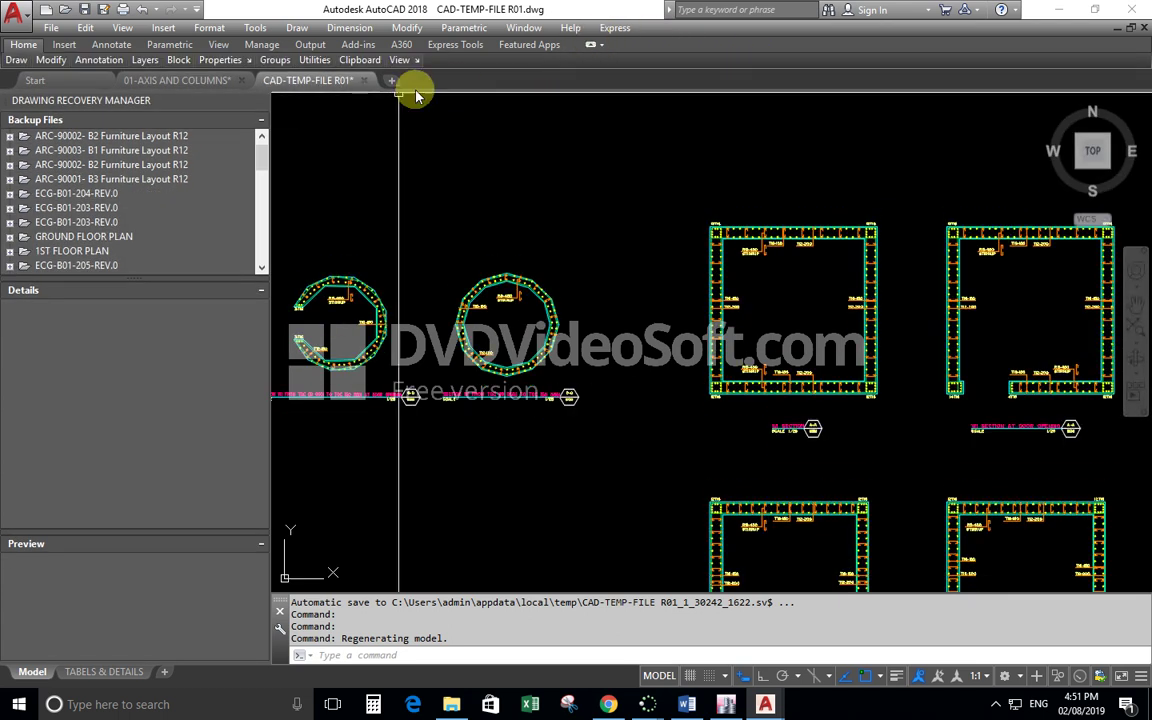
pyautogui.click(590, 46)
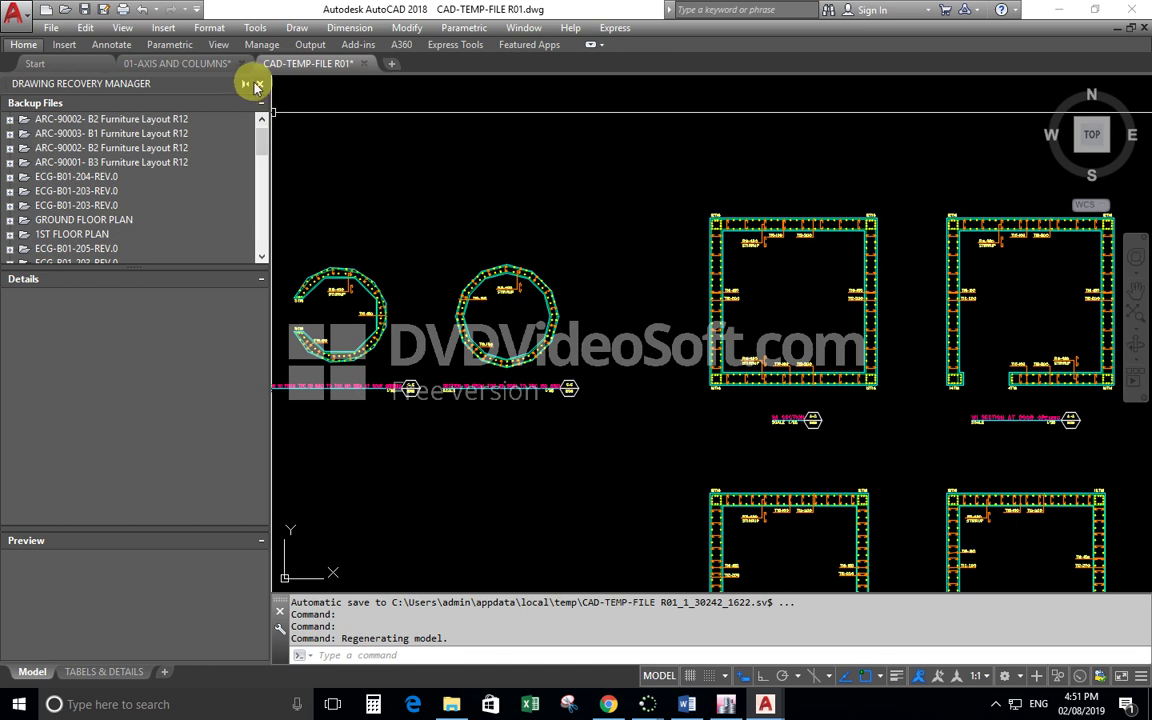
# - Close the Drawing Recovery Manager and bring the upper-left core wall section's reinforcement into close view
pyautogui.click(259, 82)
pyautogui.scroll(-5, 385, 168)
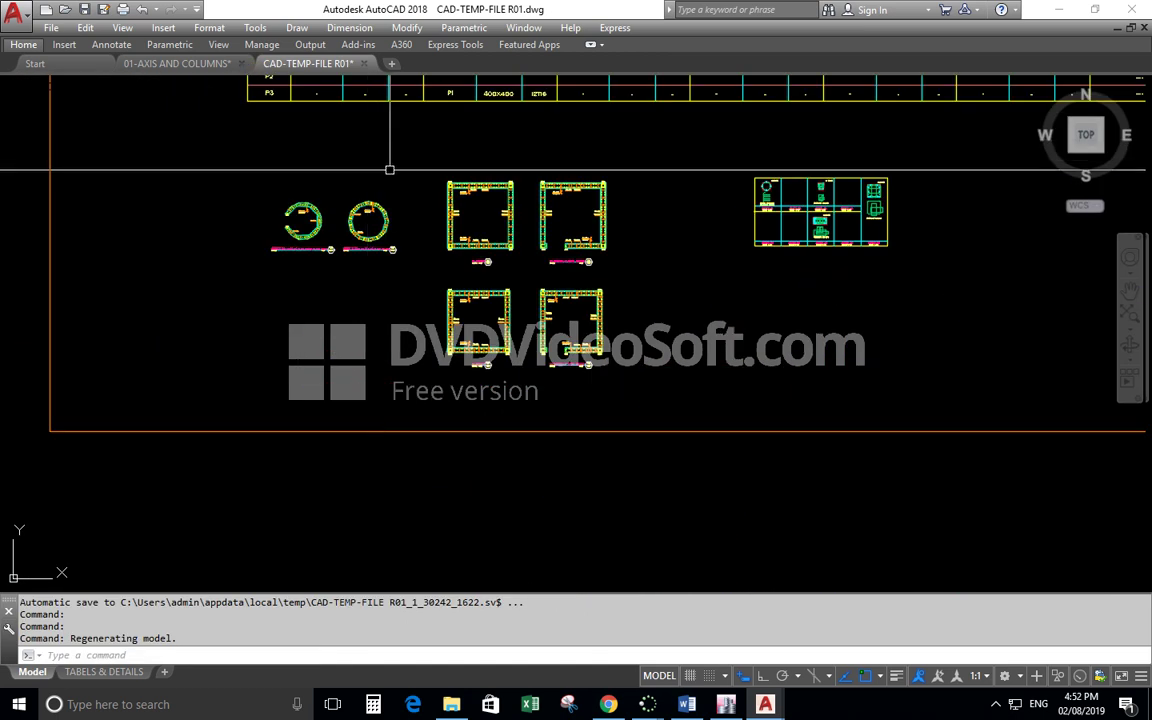
pyautogui.scroll(2, 502, 186)
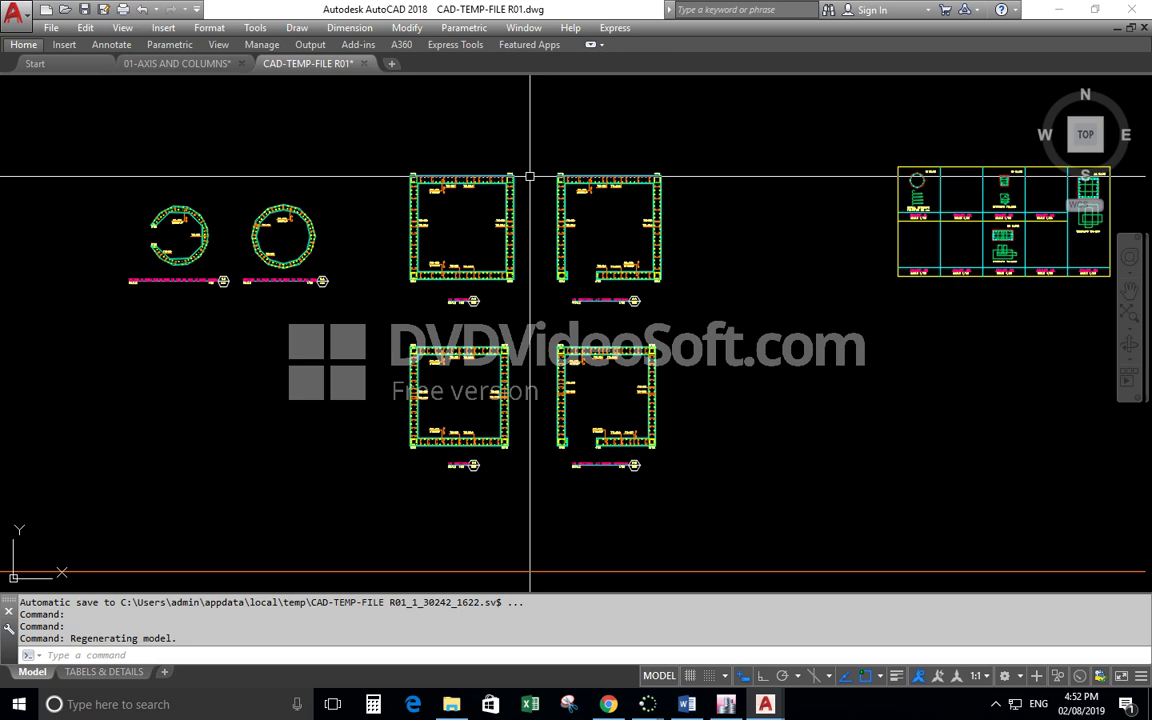
pyautogui.scroll(3, 468, 208)
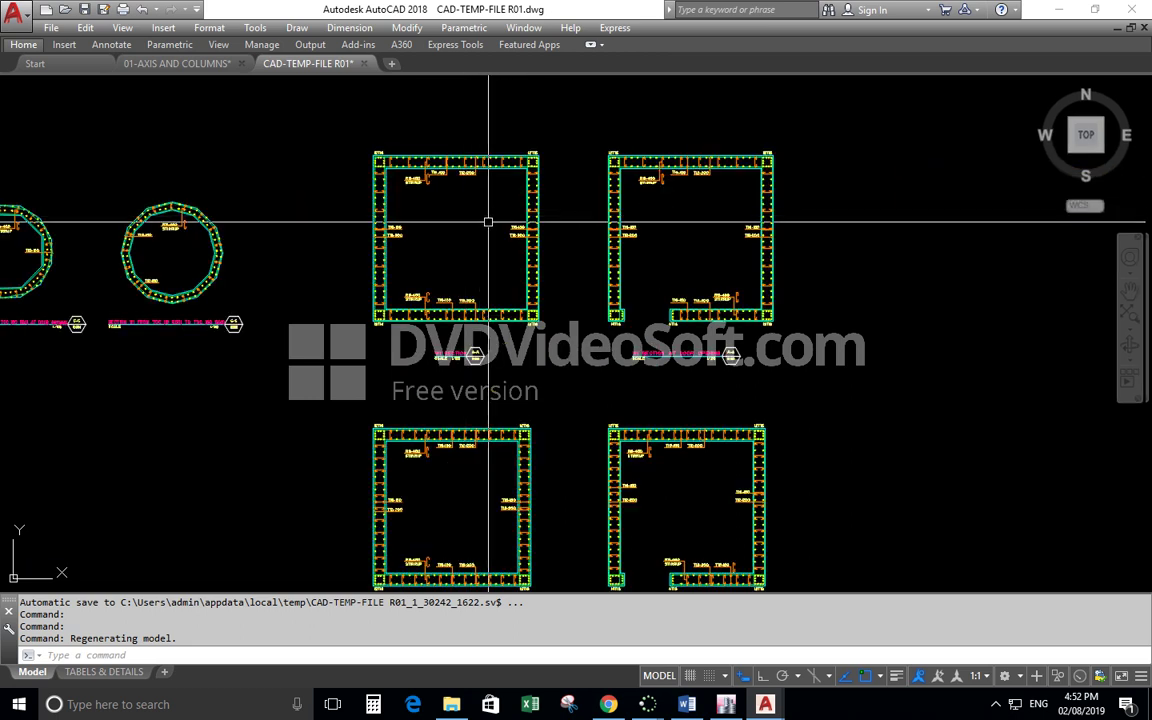
pyautogui.scroll(3, 488, 222)
pyautogui.scroll(-2, 170, 150)
pyautogui.scroll(3, 330, 205)
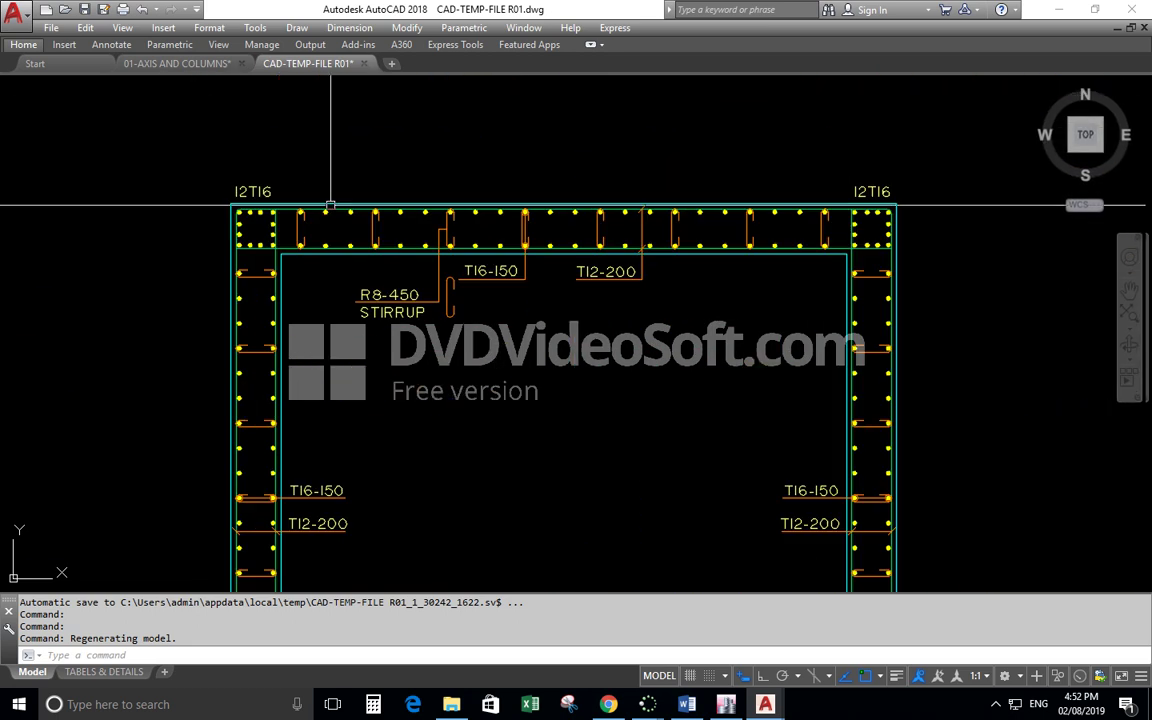
# - Examine the 12T16 corner bars, the T16-150 and T12-200 wall bars and the R8-450 stirrups in the core wall section
pyautogui.scroll(4, 366, 205)
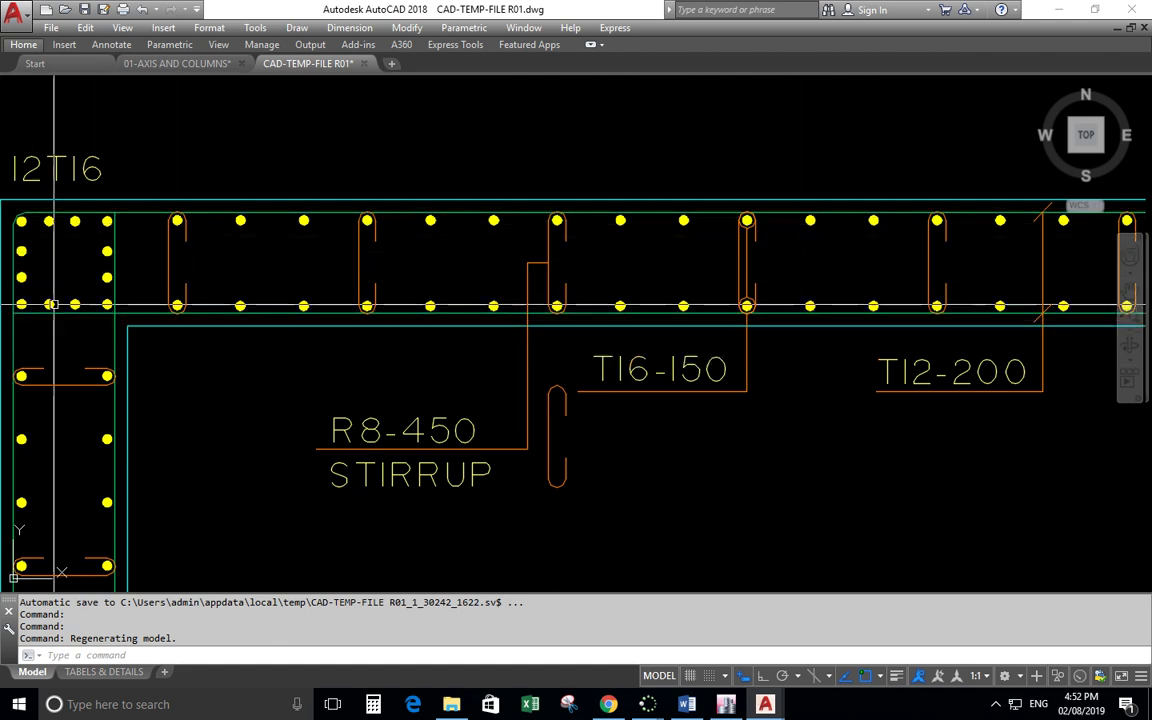
pyautogui.moveTo(95, 248); pyautogui.dragTo(133, 249, button='middle')
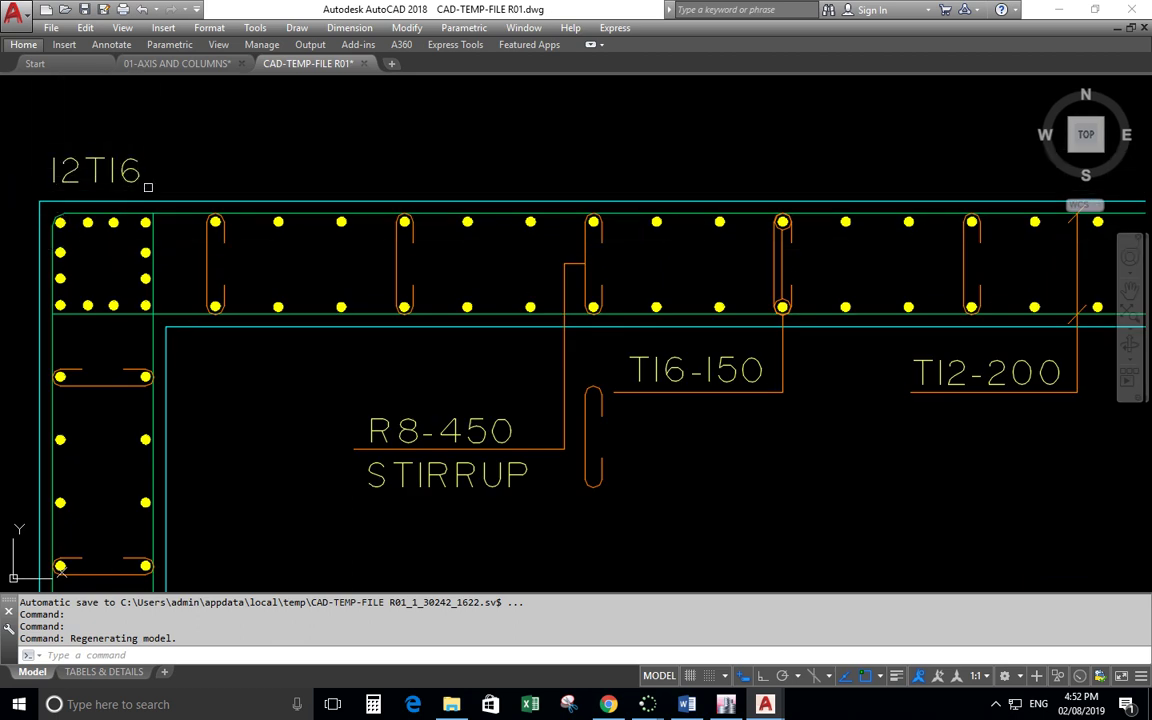
pyautogui.scroll(4, 100, 230)
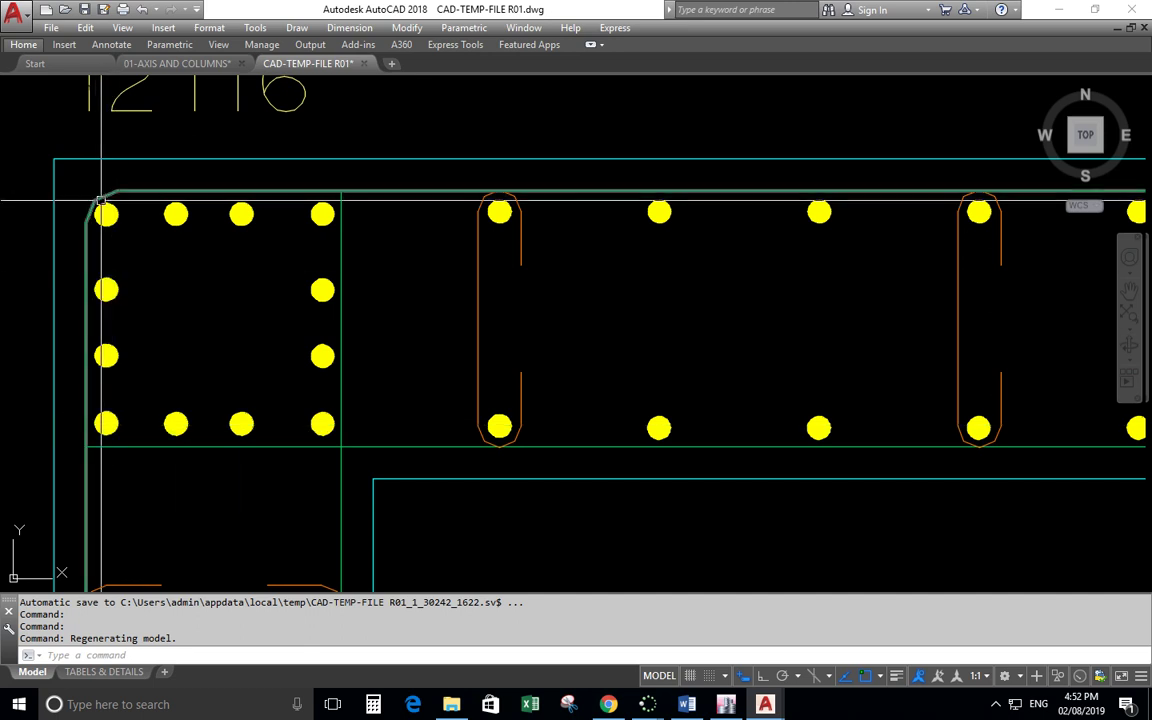
pyautogui.scroll(-1, 100, 222)
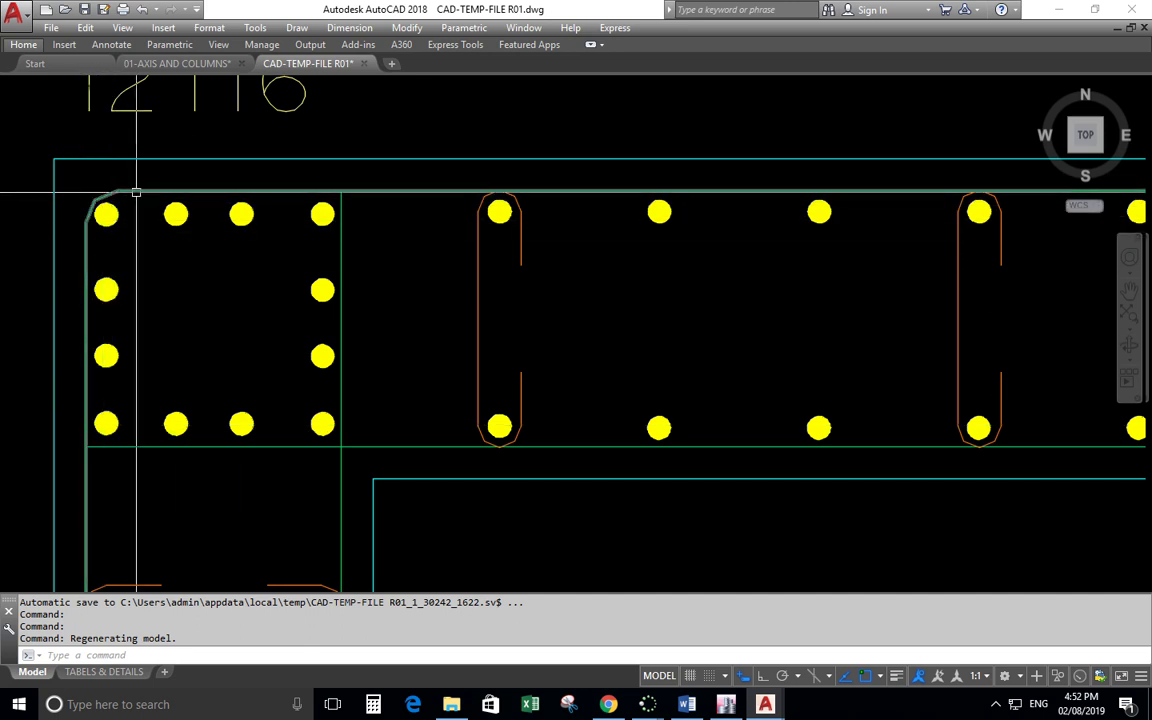
pyautogui.scroll(-9, 150, 210)
pyautogui.scroll(-3, 191, 240)
pyautogui.scroll(9, 220, 370)
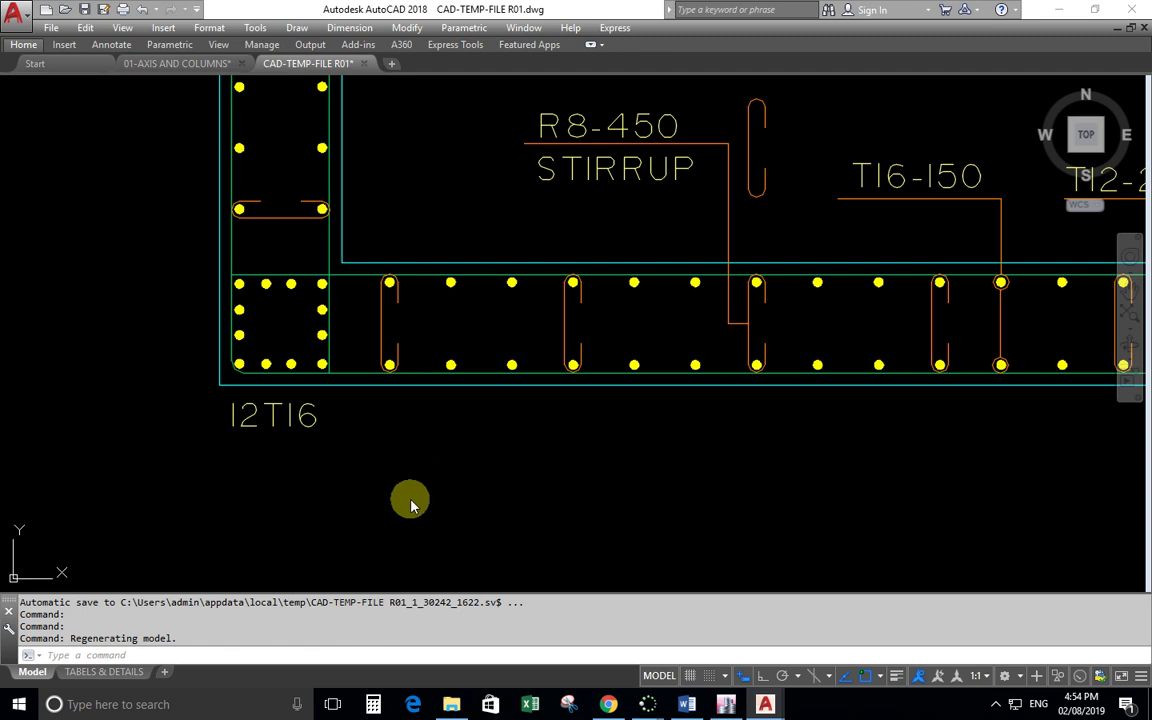
# - Switch to ETABS briefly, and return to AutoCAD with the 01-AXIS AND COLUMNS drawing active
pyautogui.click(725, 704)
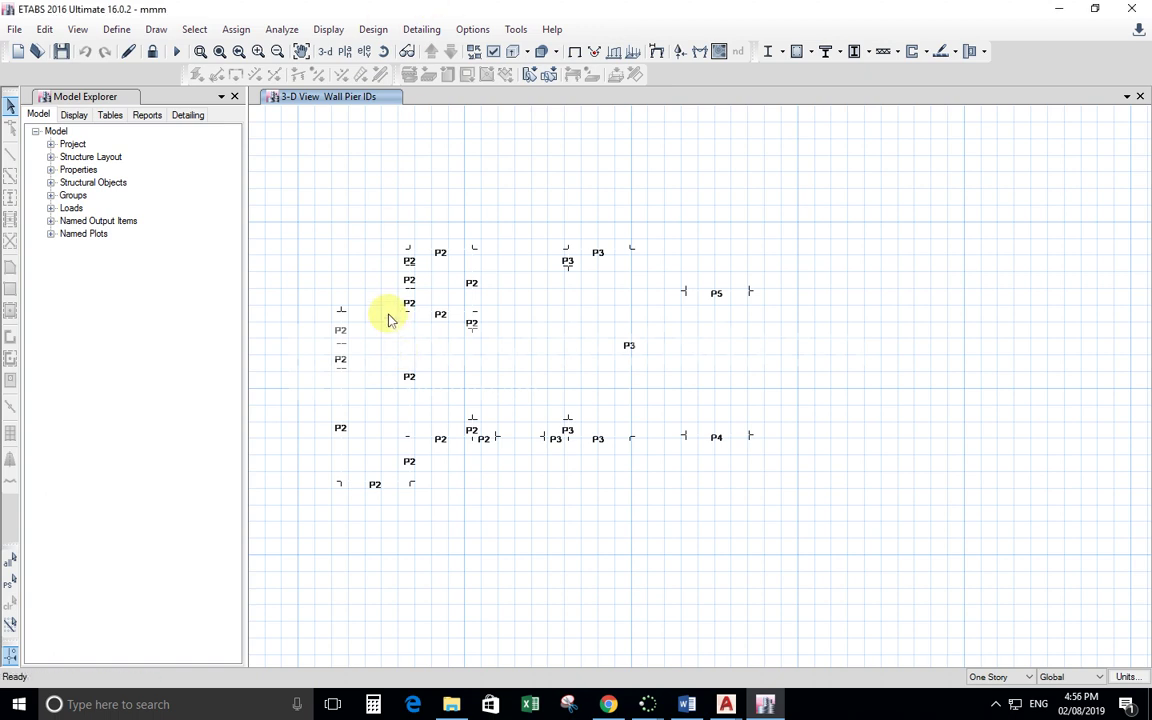
pyautogui.click(725, 704)
pyautogui.click(658, 622)
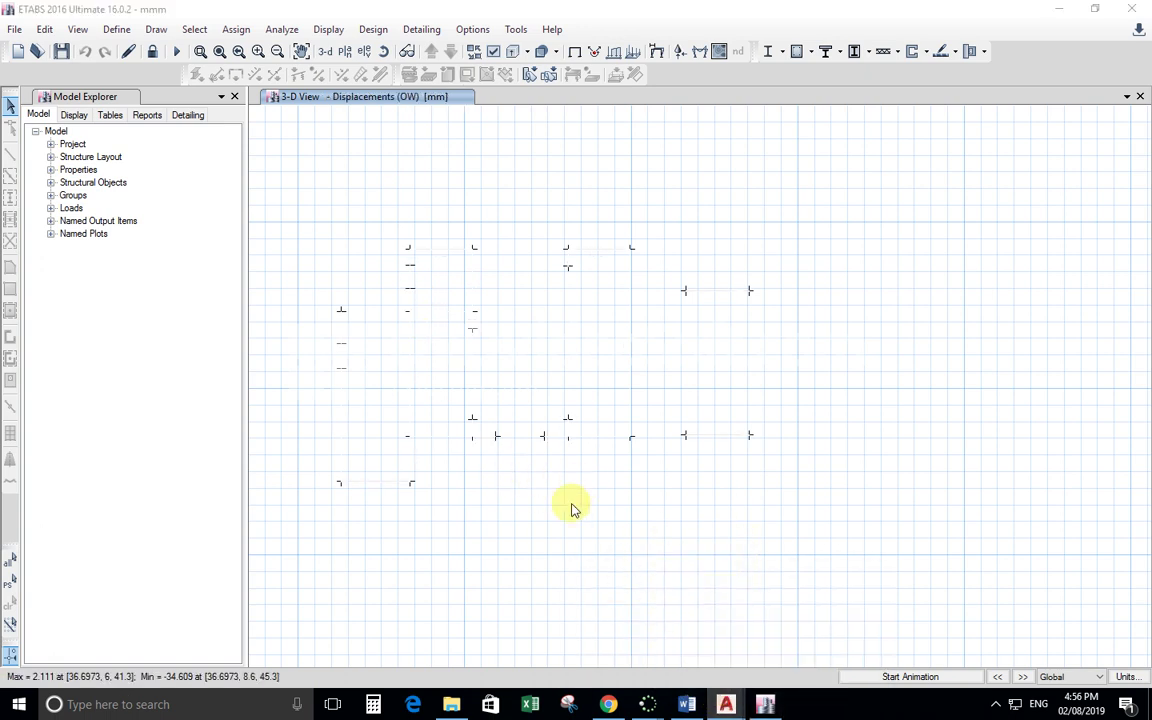
# - Isolate the column layers with LAYISO, using the outline and hatch of a C2 column as the selection
pyautogui.scroll(15, 343, 266)
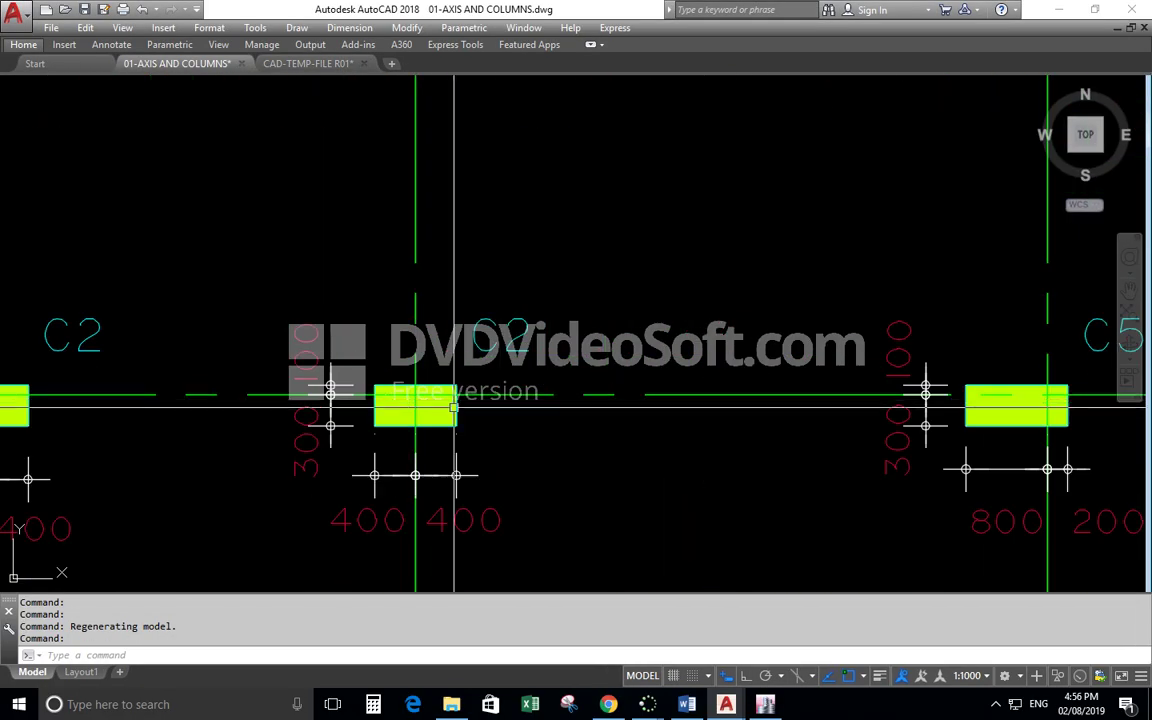
pyautogui.click(455, 388)
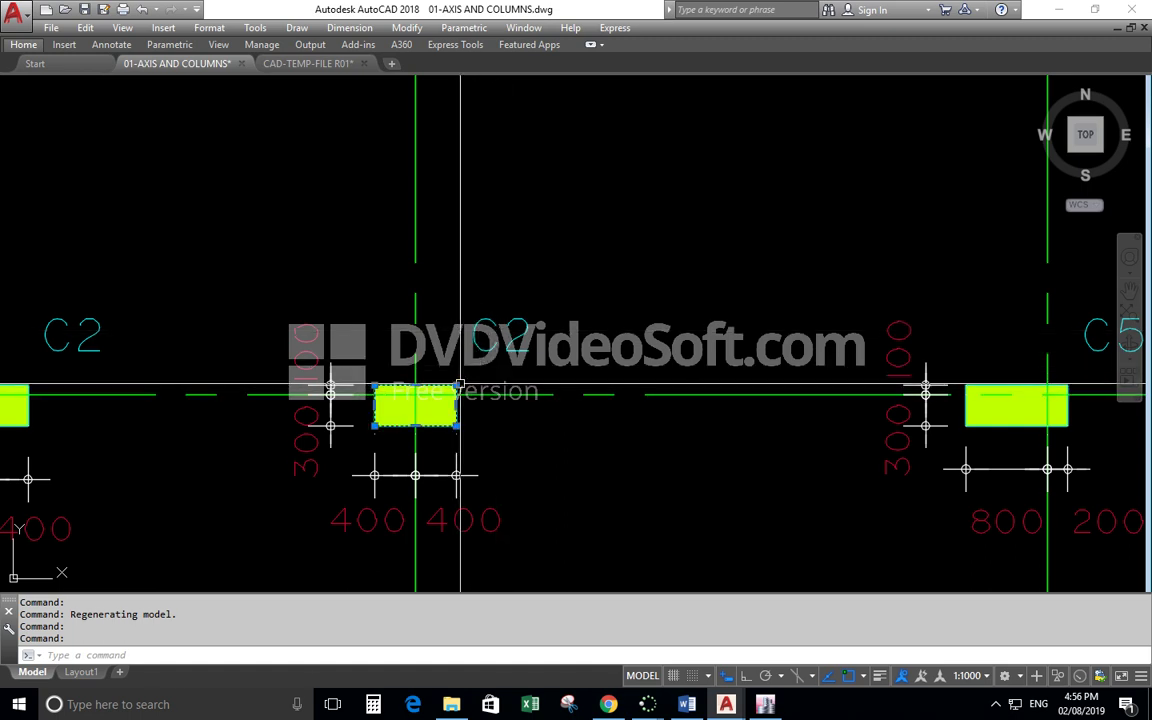
pyautogui.scroll(3, 452, 375)
pyautogui.press('Escape')
pyautogui.click(318, 382)
pyautogui.click(462, 465)
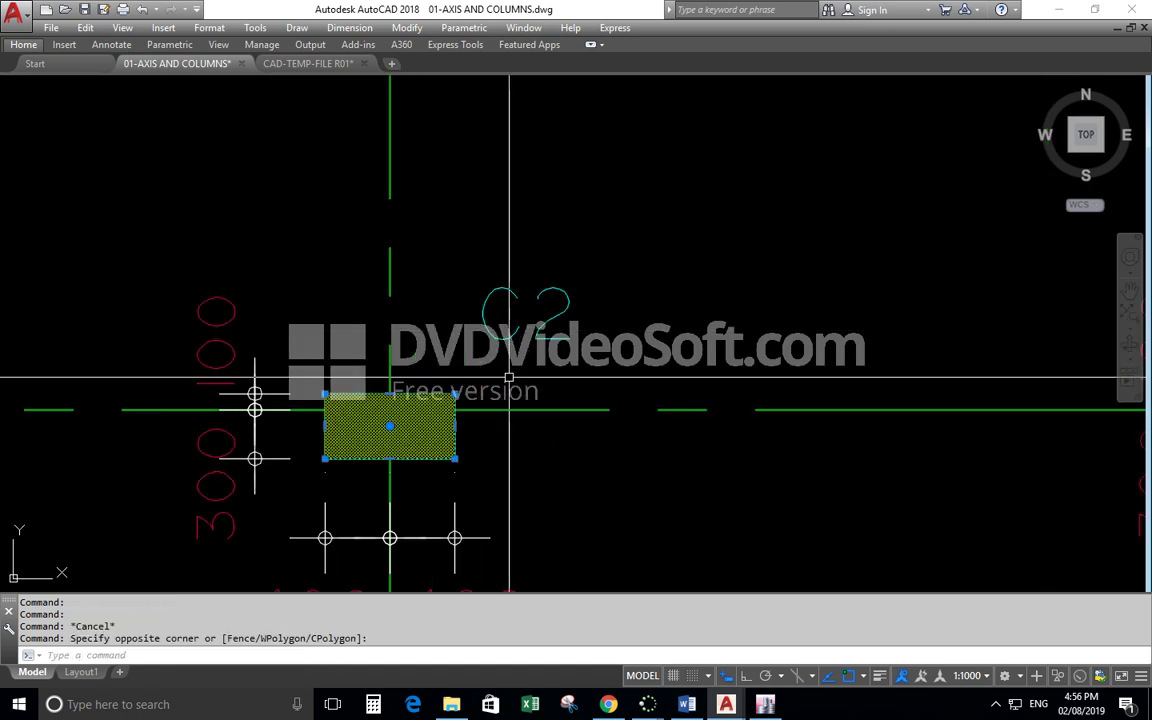
pyautogui.write('layiso')
pyautogui.press('Return')
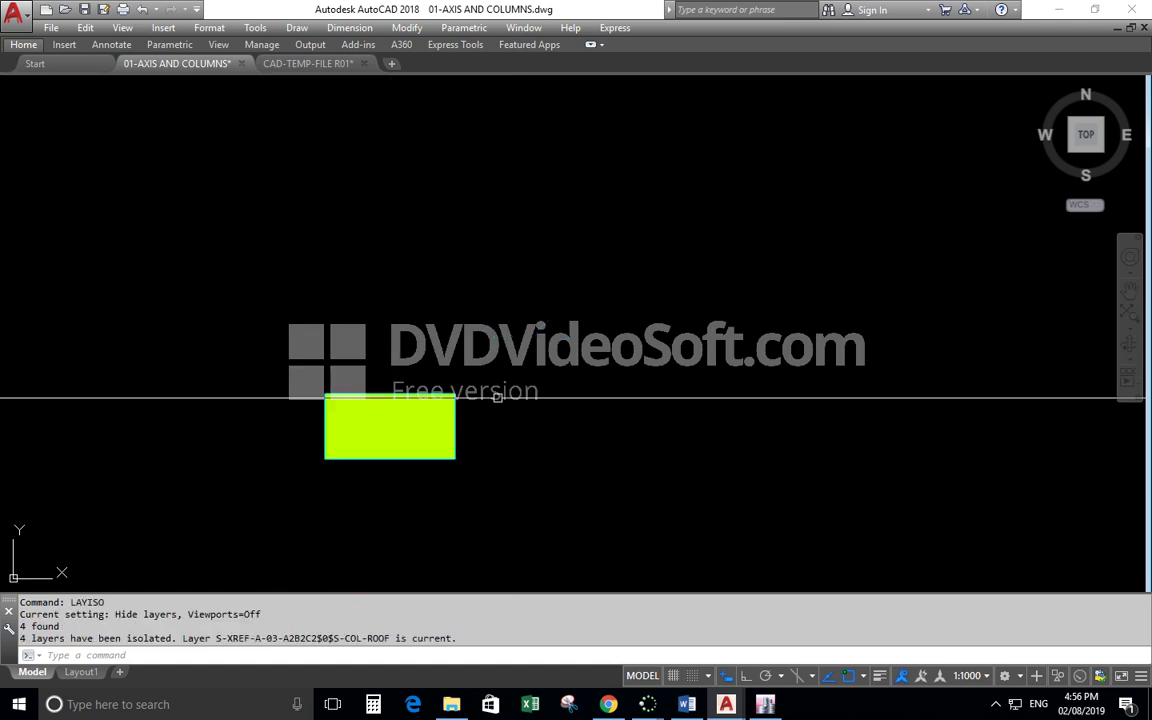
# - Stretch the upper edges of the four horizontal columns in the second-lowest row upward by 200 with Ortho on
pyautogui.scroll(-4, 487, 426)
pyautogui.scroll(-3, 487, 426)
pyautogui.scroll(3, 614, 420)
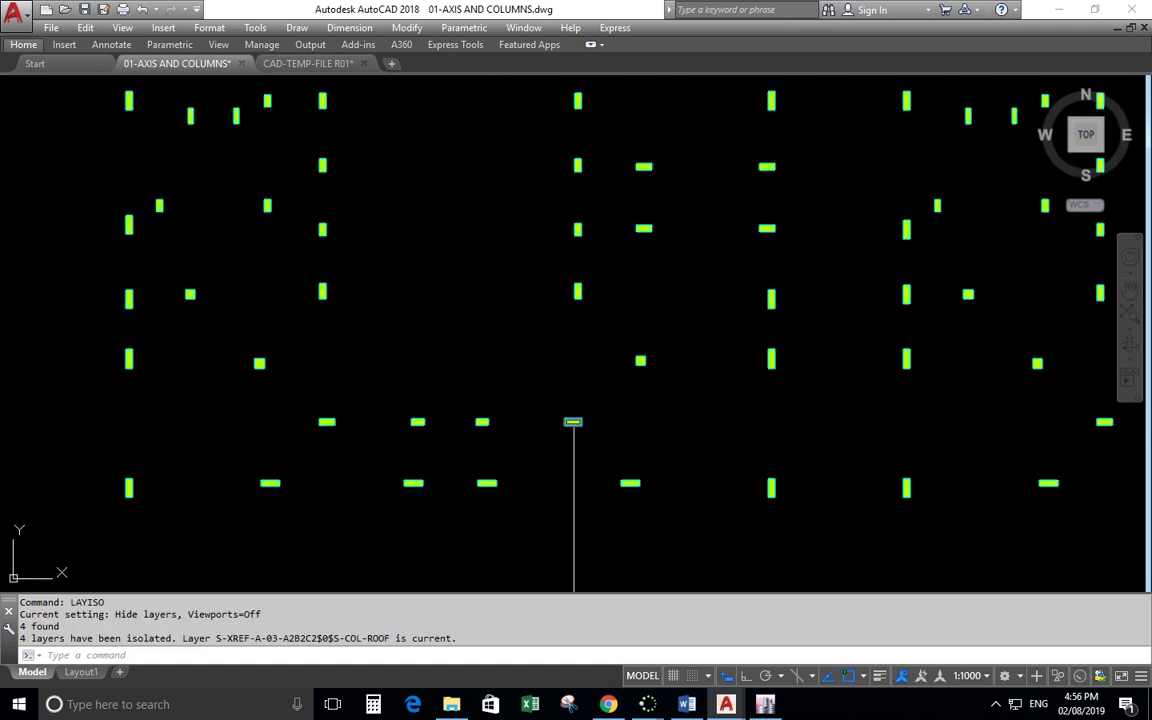
pyautogui.scroll(1, 400, 415)
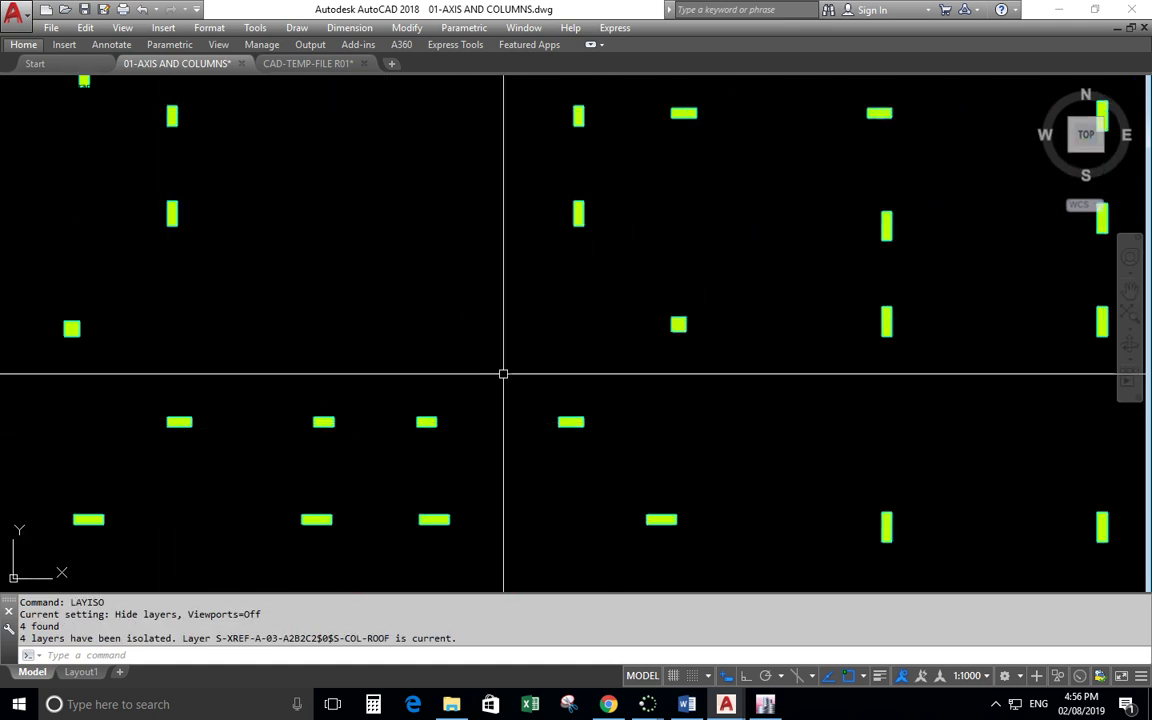
pyautogui.write('s')
pyautogui.press('Return')
pyautogui.click(638, 394)
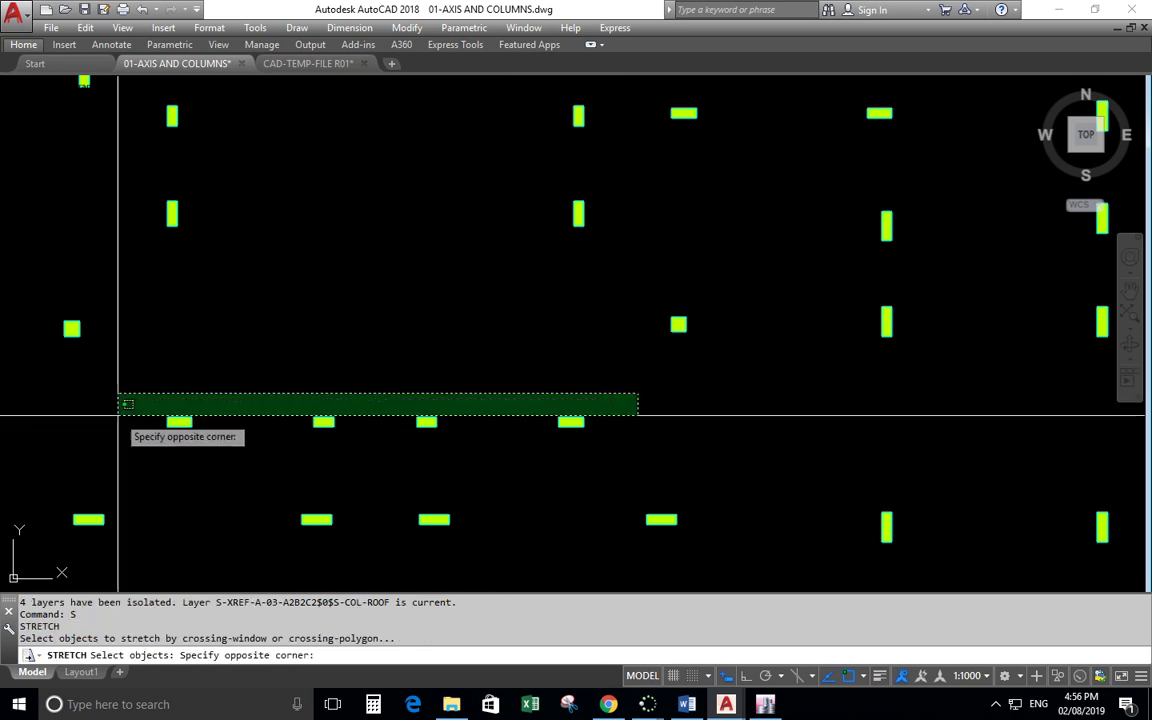
pyautogui.click(119, 424)
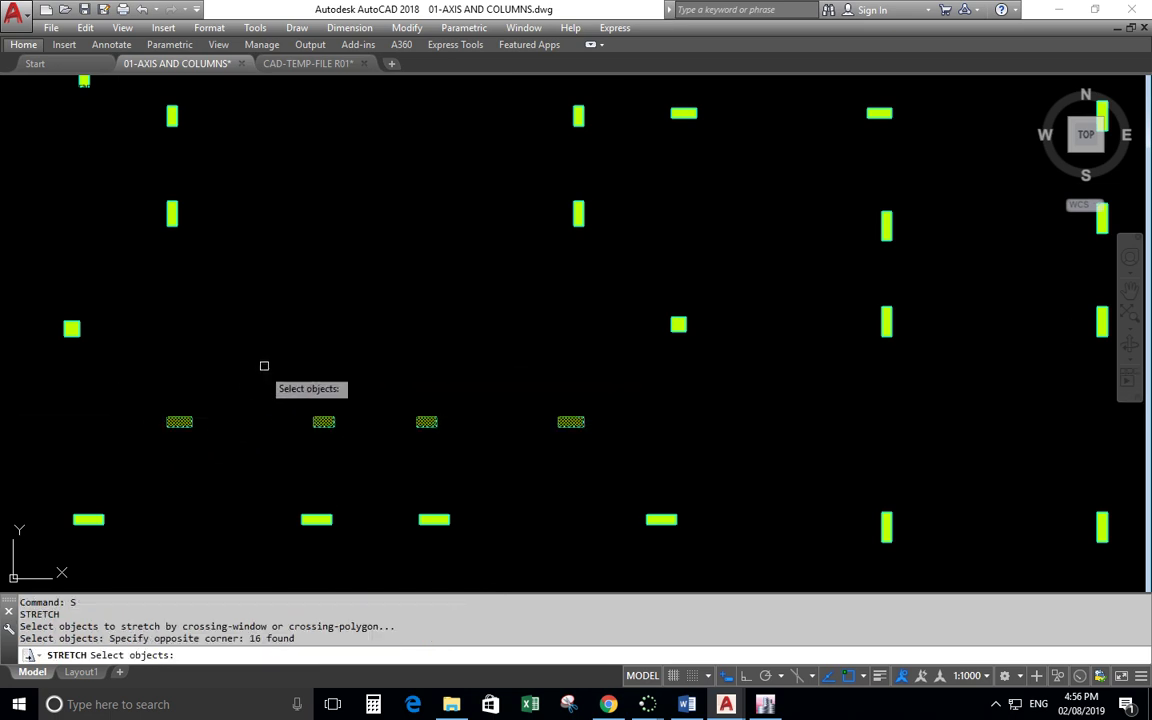
pyautogui.press('Return')
pyautogui.click(268, 364)
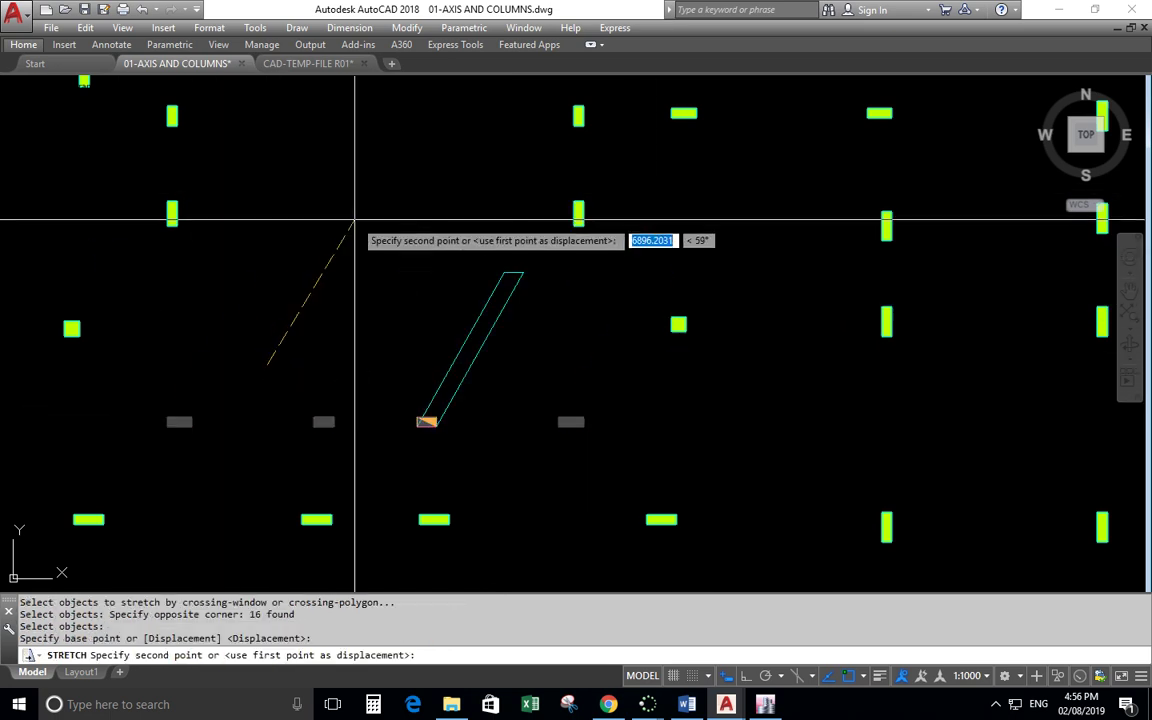
pyautogui.press('F8')
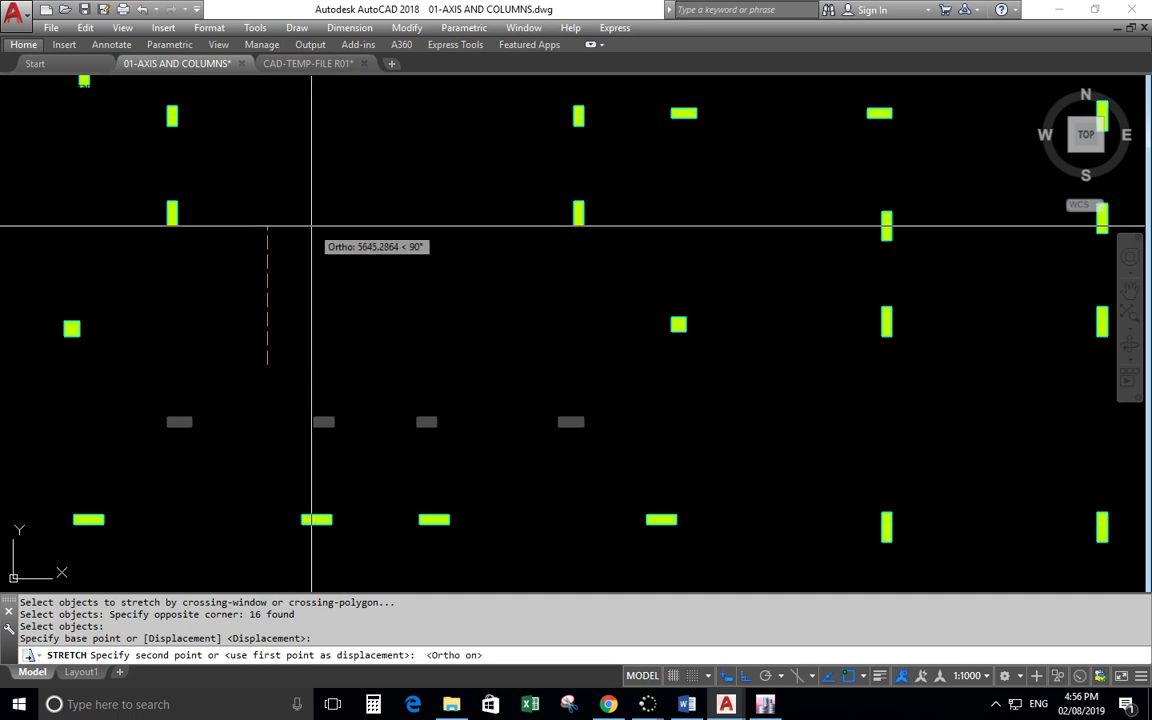
pyautogui.write('200')
pyautogui.press('Return')
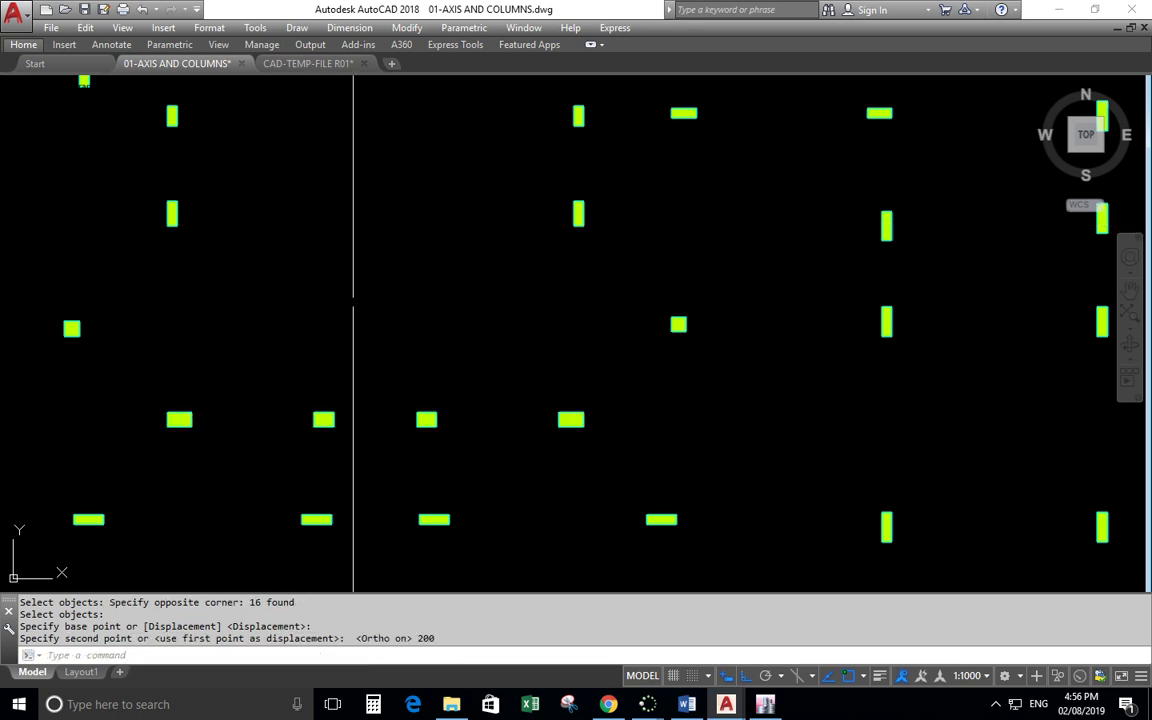
pyautogui.scroll(5, 460, 432)
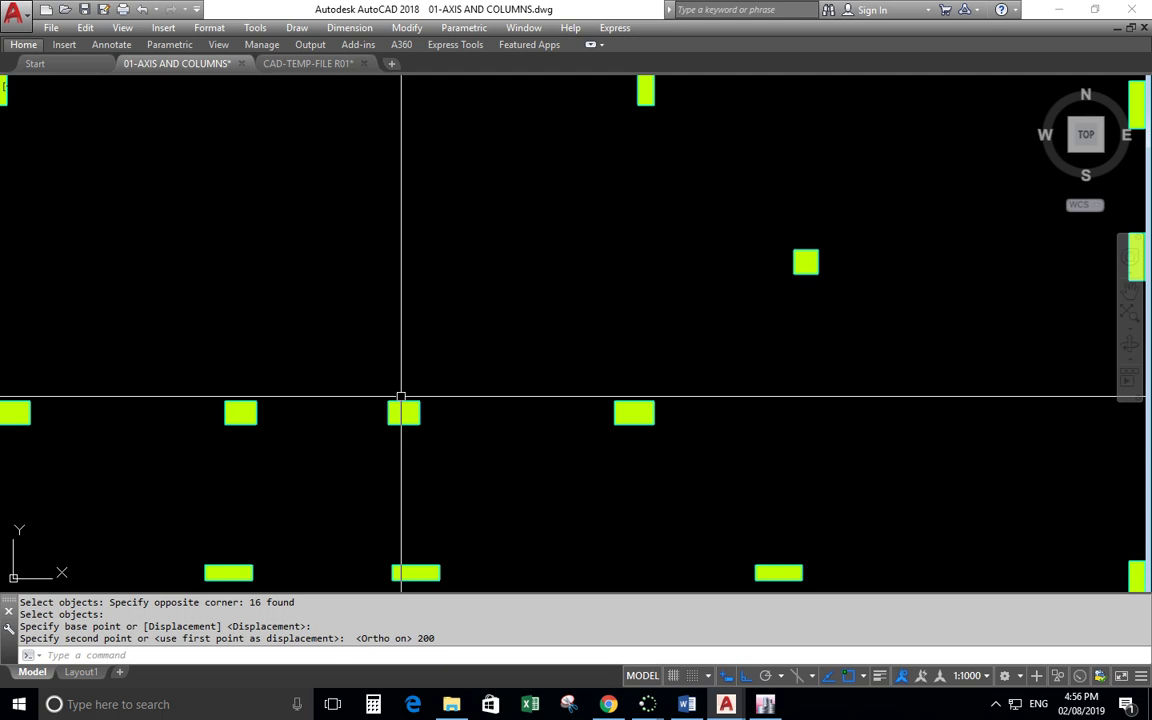
pyautogui.scroll(-6, 504, 417)
pyautogui.scroll(3, 517, 219)
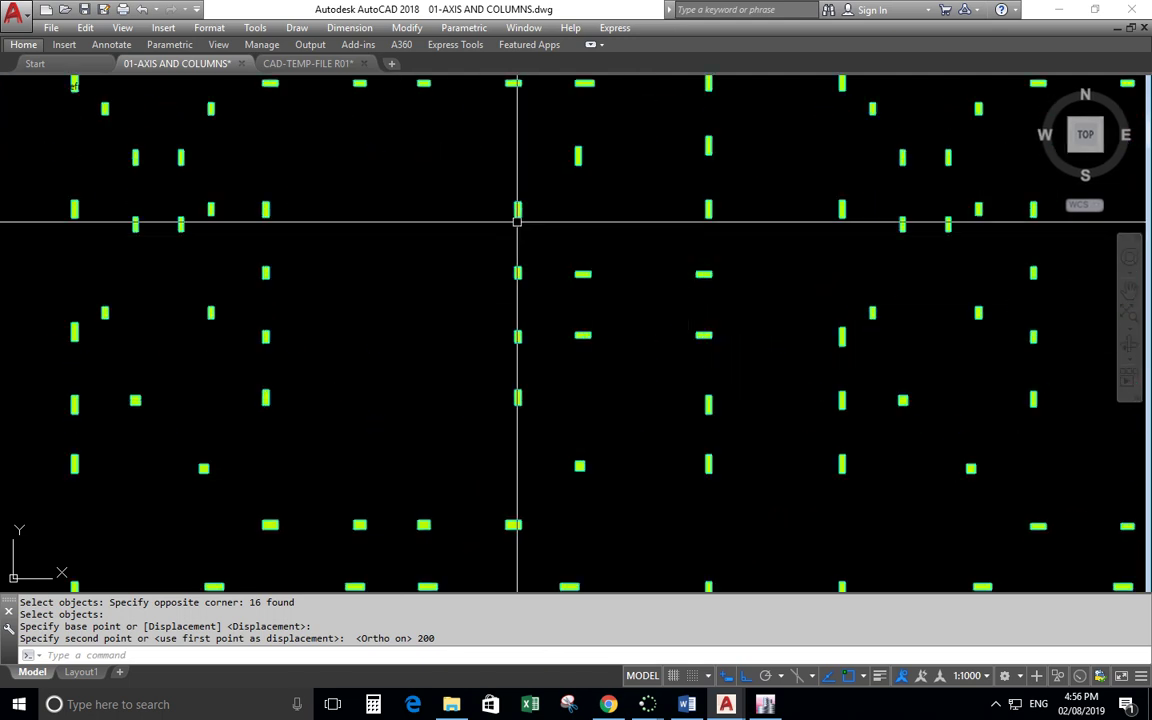
pyautogui.click(515, 172)
pyautogui.click(373, 159)
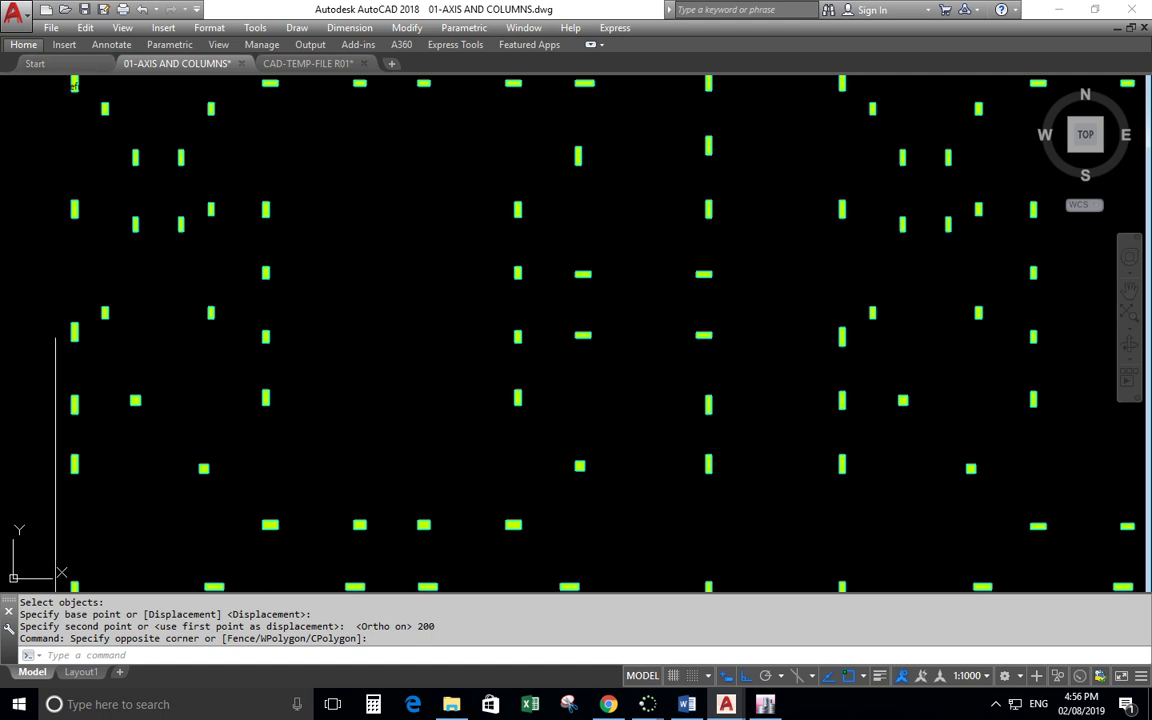
pyautogui.write('s')
pyautogui.press('Return')
pyautogui.click(518, 182)
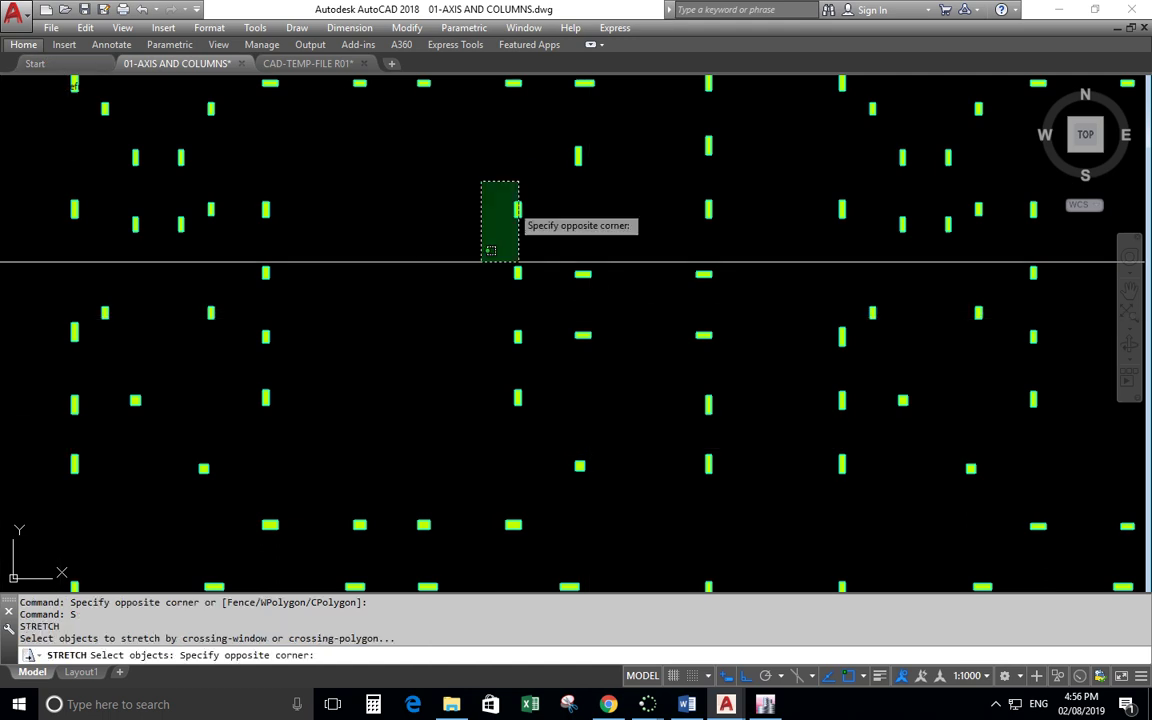
pyautogui.click(405, 450)
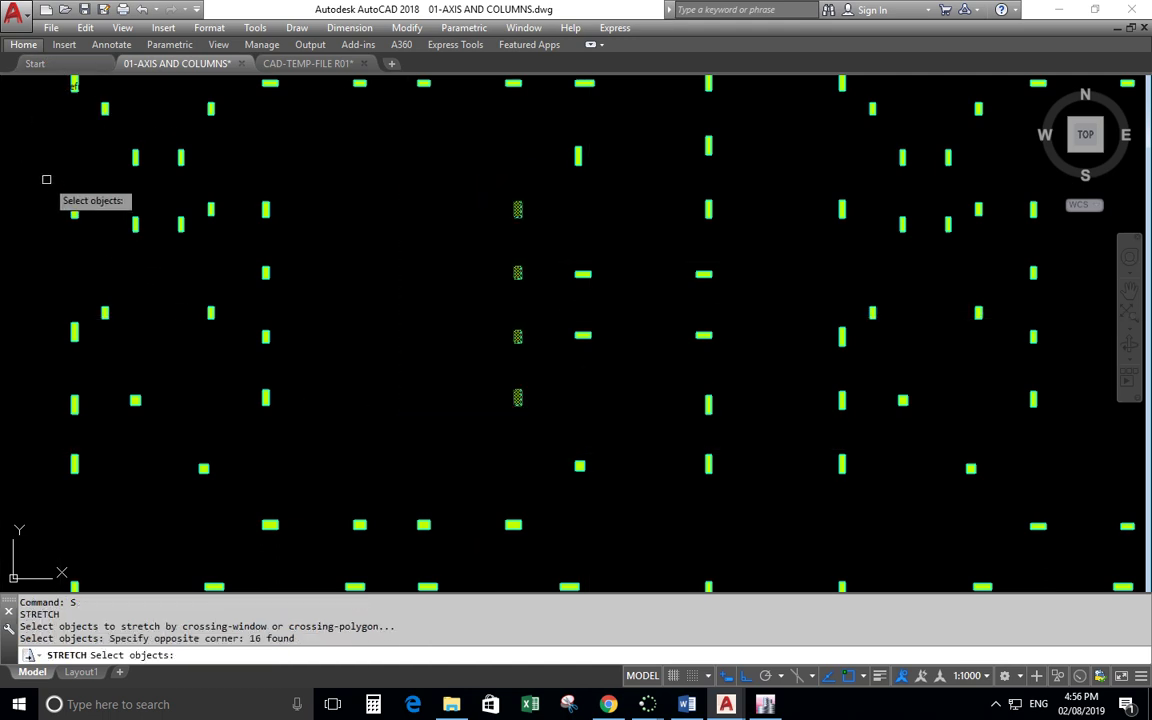
pyautogui.scroll(-5, 128, 225)
pyautogui.scroll(2, 128, 225)
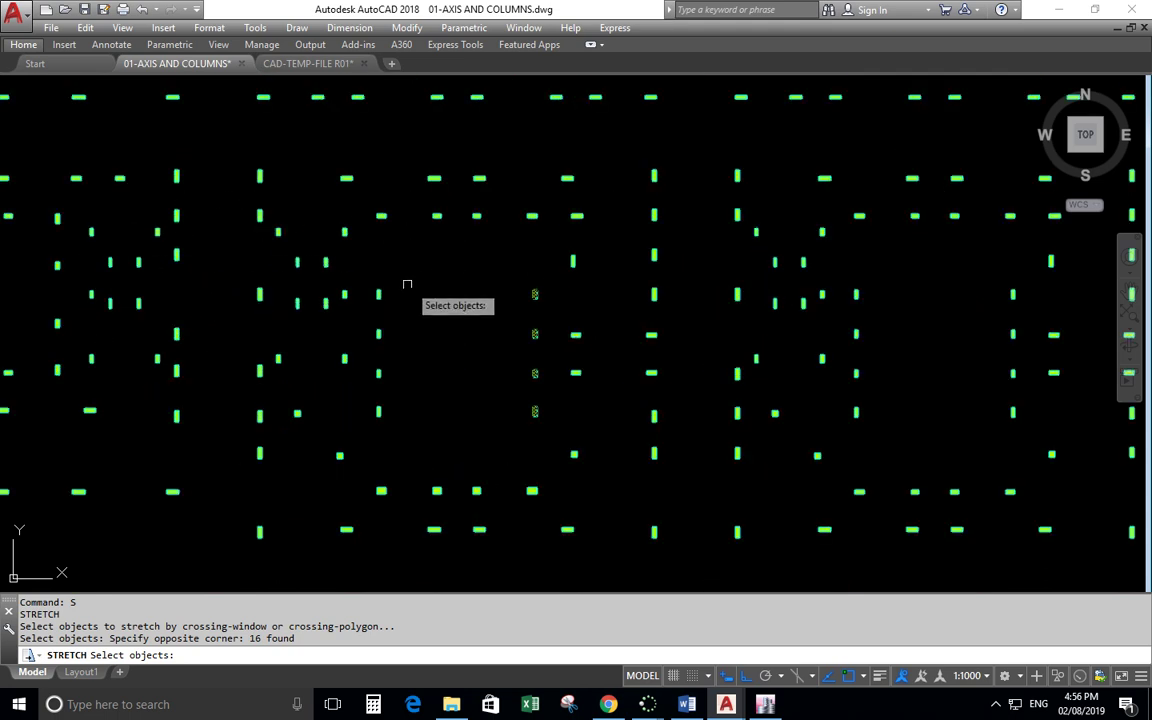
pyautogui.press('Escape')
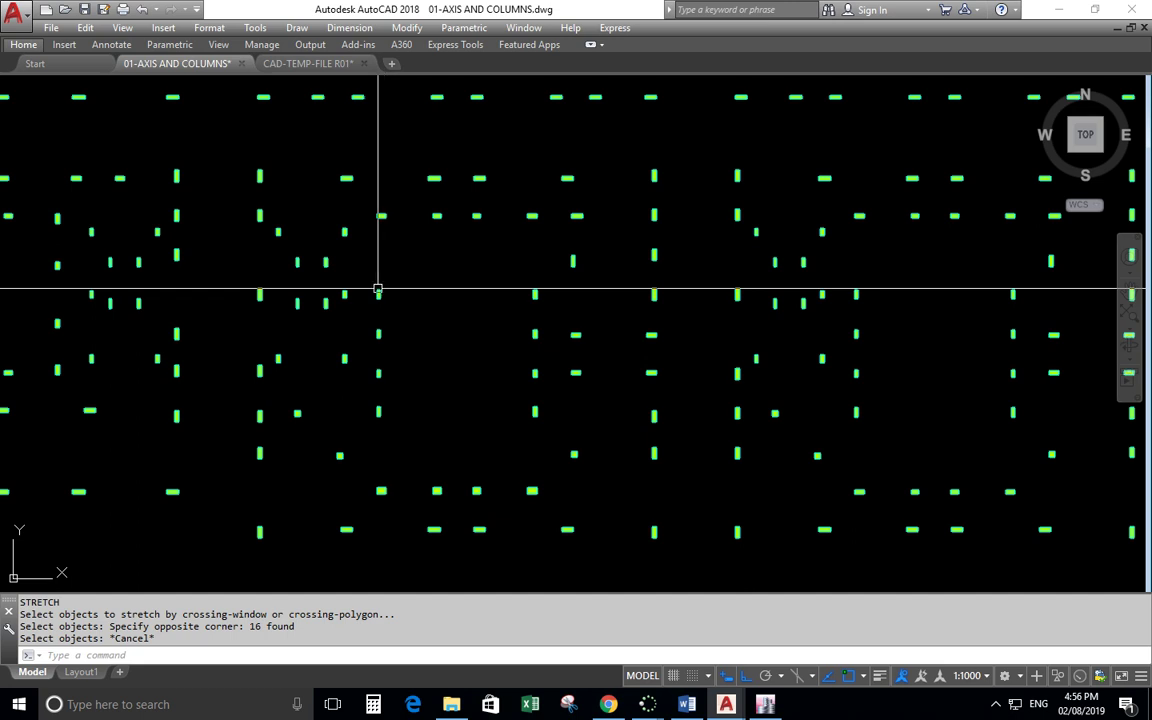
# - Switch to ETABS and run the shear wall design to display the pier longitudinal reinforcing areas
pyautogui.click(767, 708)
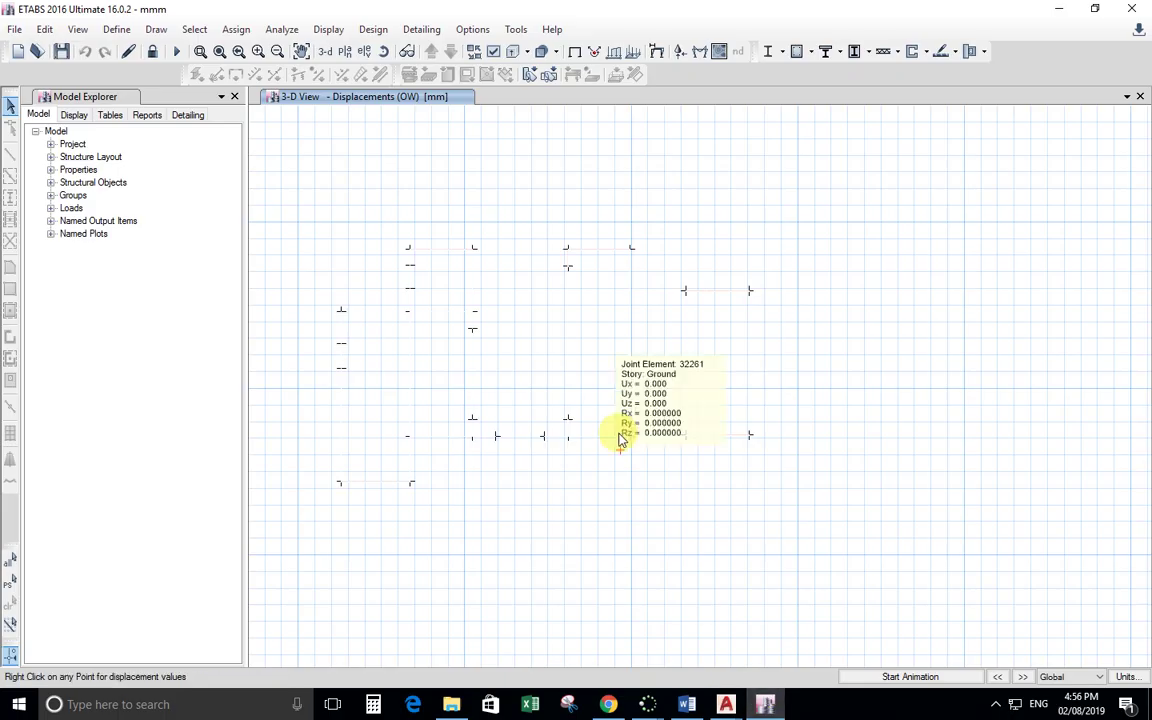
pyautogui.click(910, 53)
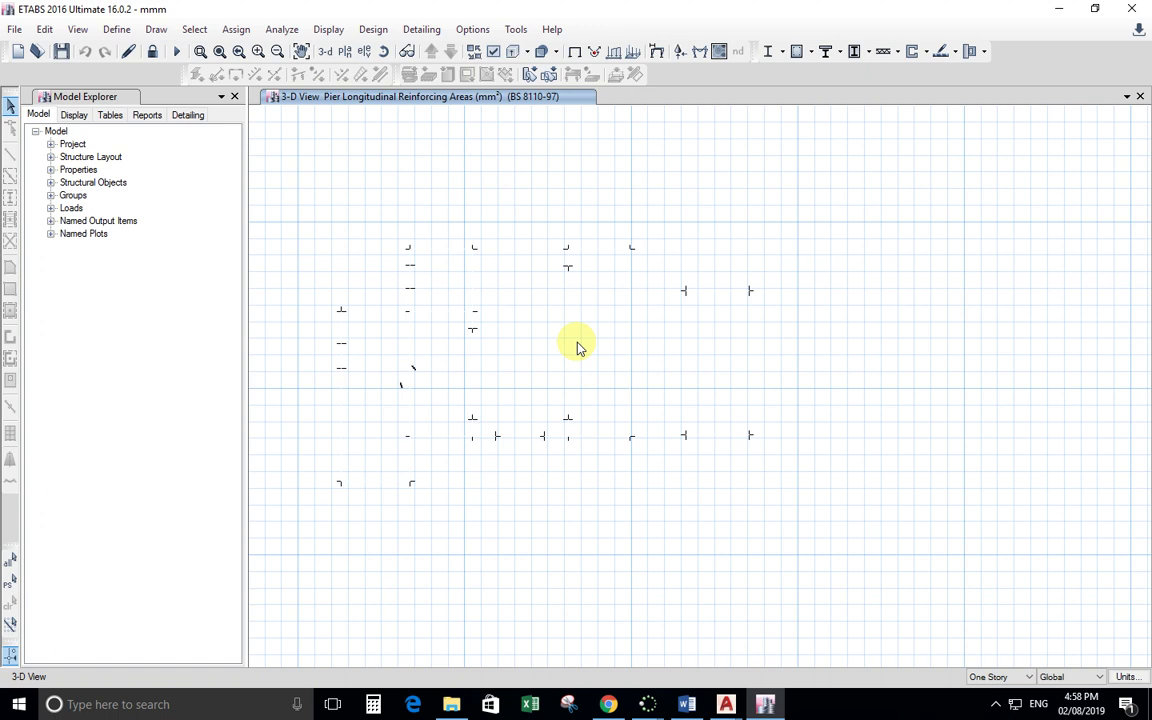
pyautogui.click(609, 348)
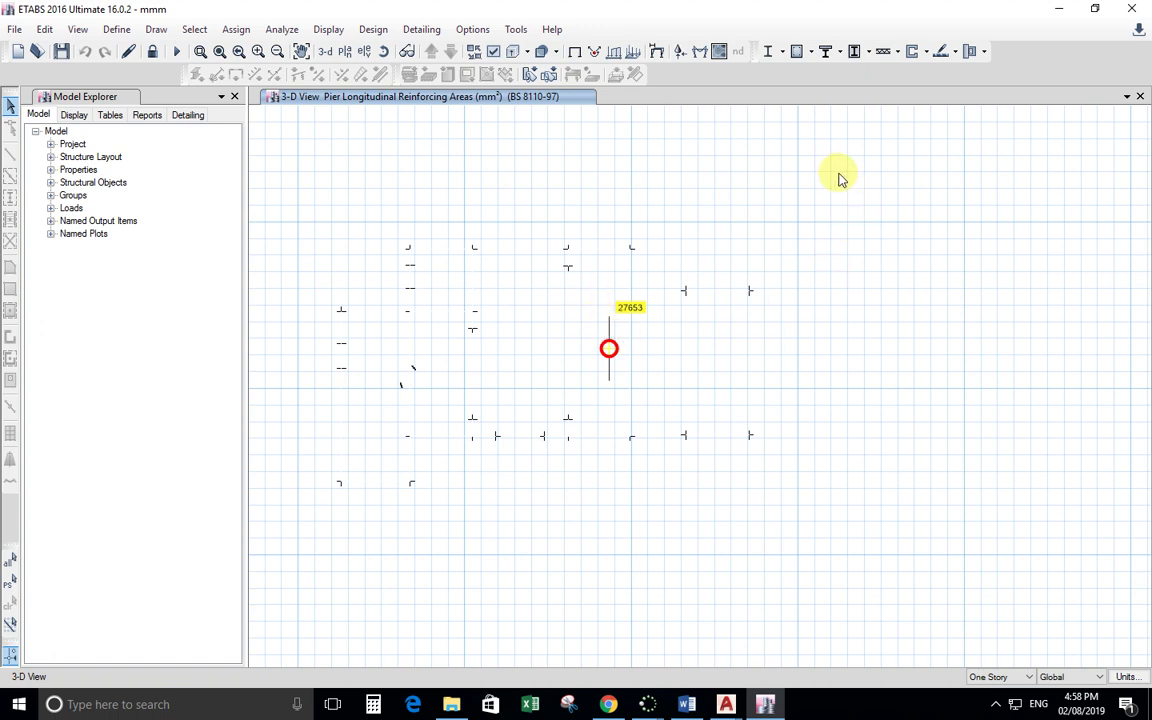
# - Select all the walls in the 3-D view and show only the selected objects
pyautogui.moveTo(838, 174)
pyautogui.mouseDown()
pyautogui.moveTo(339, 464)
pyautogui.moveTo(298, 591)
pyautogui.mouseUp()
pyautogui.rightClick(926, 263)
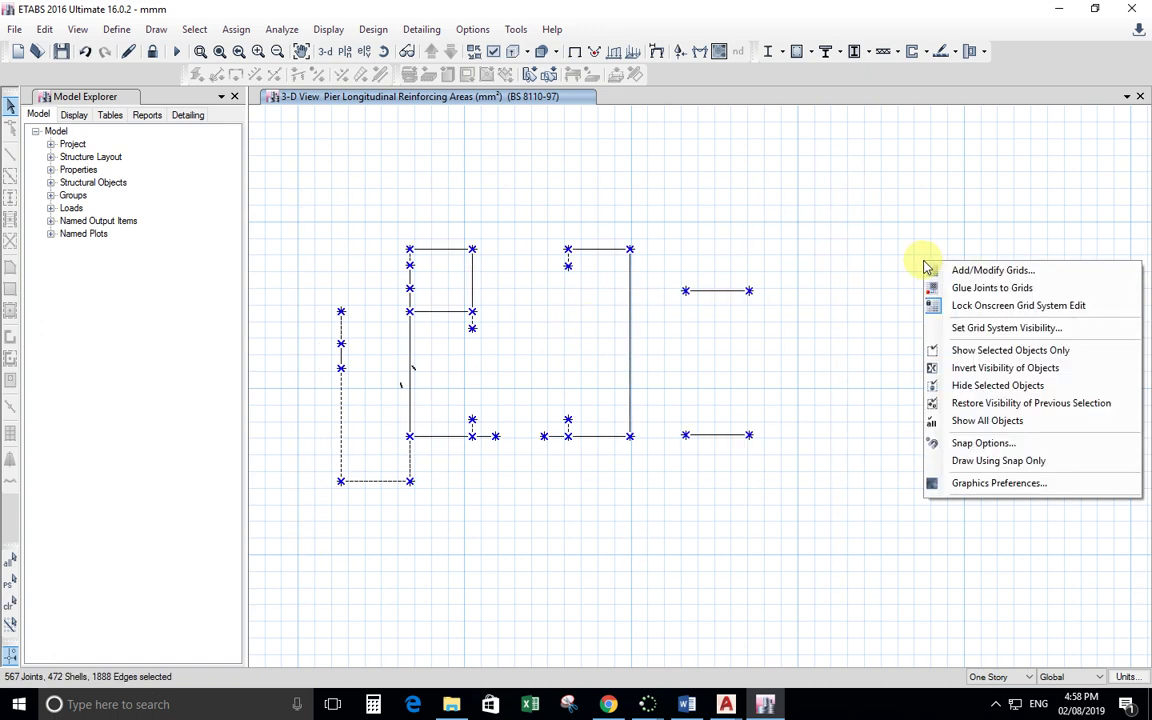
pyautogui.click(1006, 352)
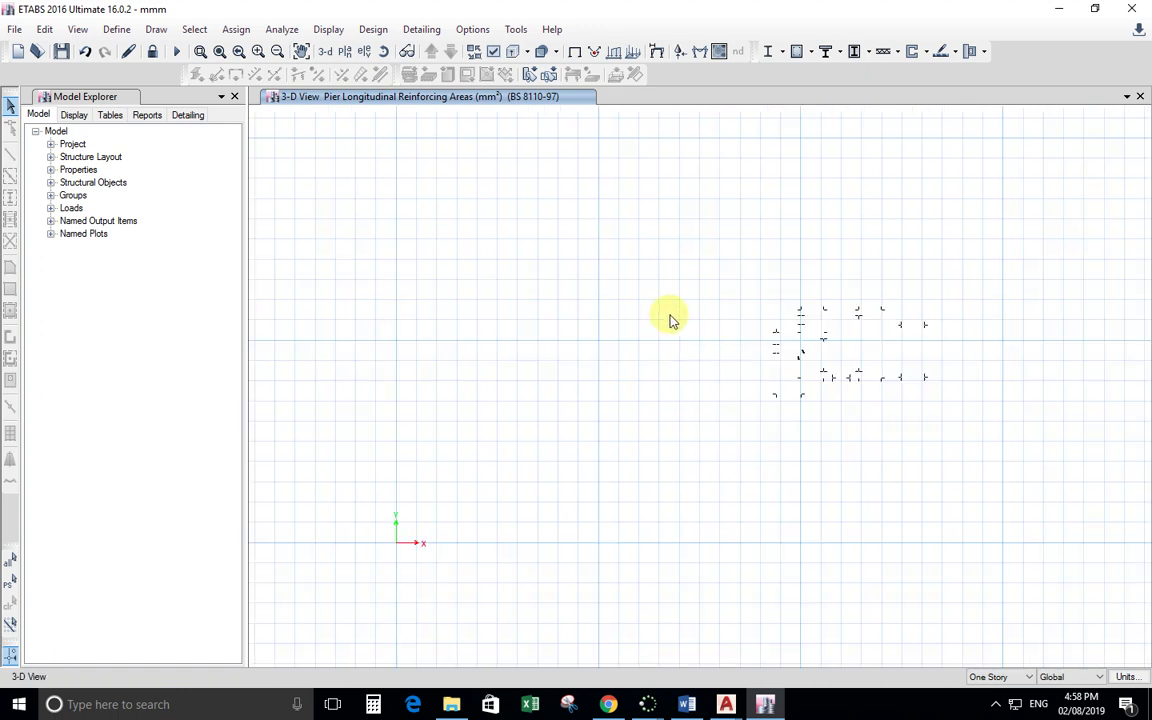
# - Select the walls with the W30 and W40 wall properties, show only those objects, and switch to the default 3-D view
pyautogui.click(193, 29)
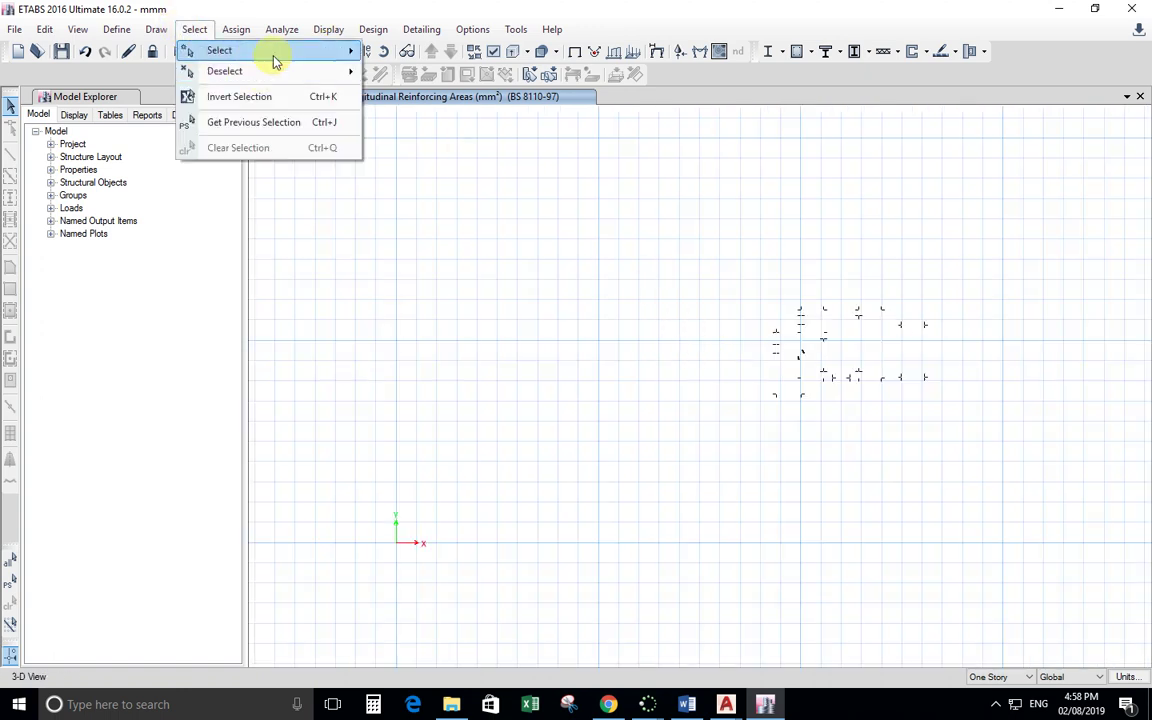
pyautogui.moveTo(250, 51)
pyautogui.moveTo(506, 190)
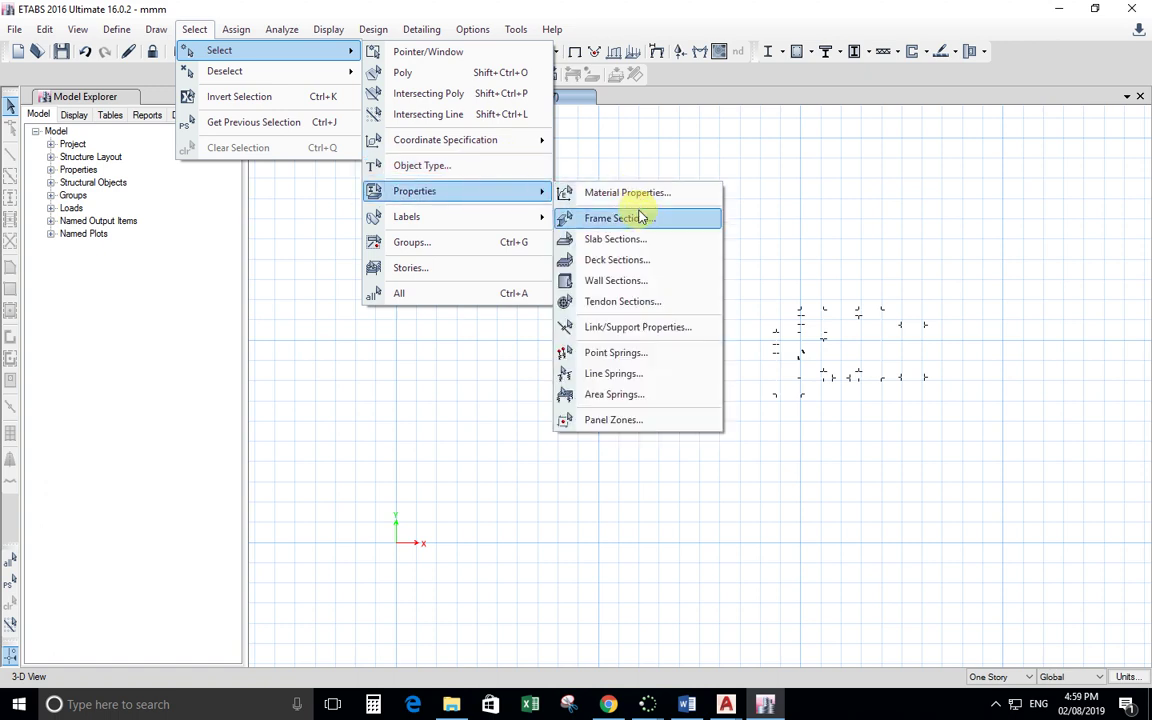
pyautogui.click(618, 280)
pyautogui.click(505, 239)
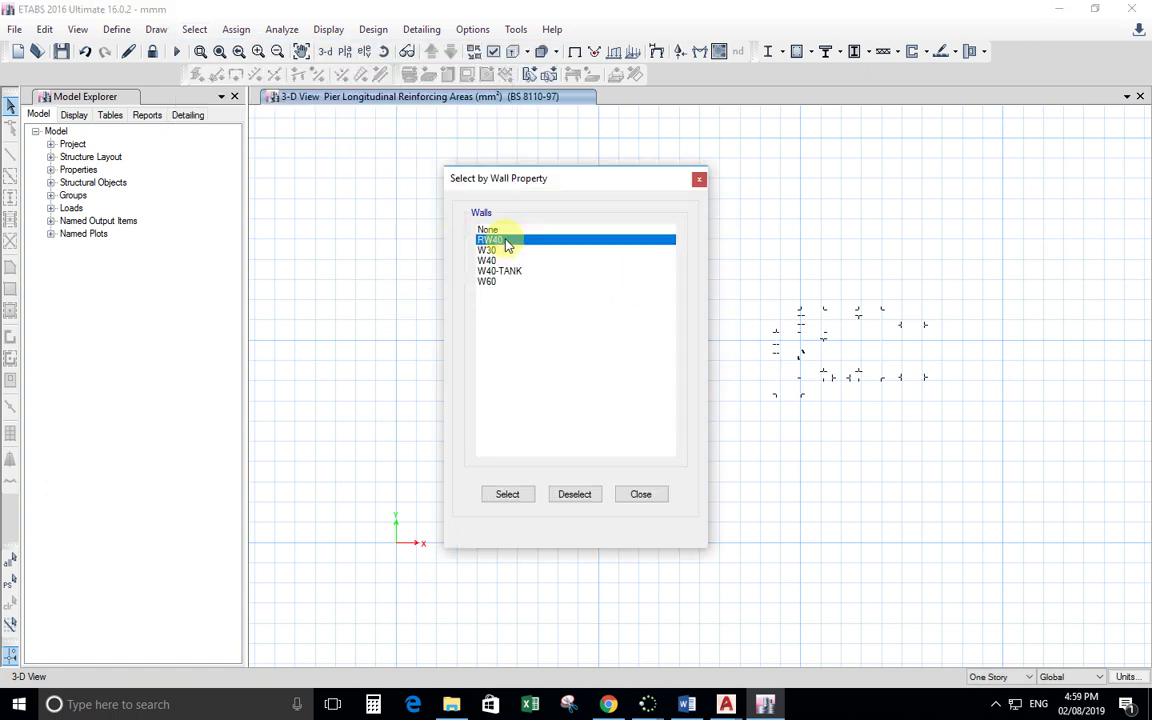
pyautogui.moveTo(506, 250); pyautogui.dragTo(501, 262)
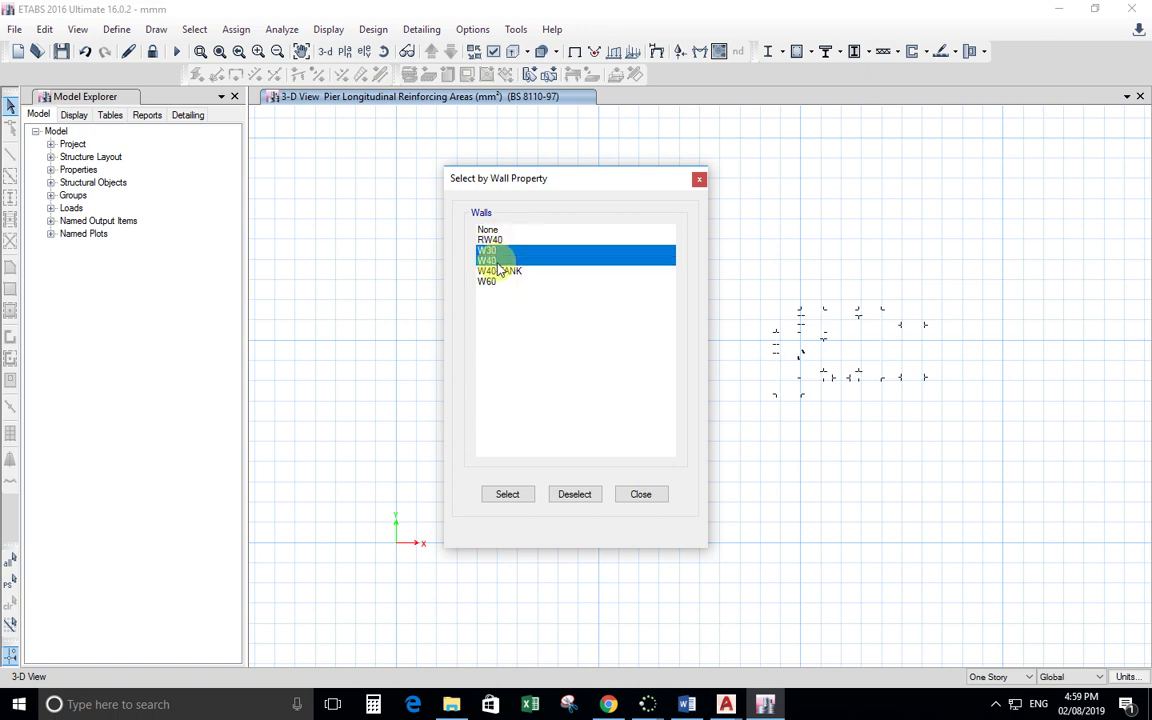
pyautogui.click(522, 492)
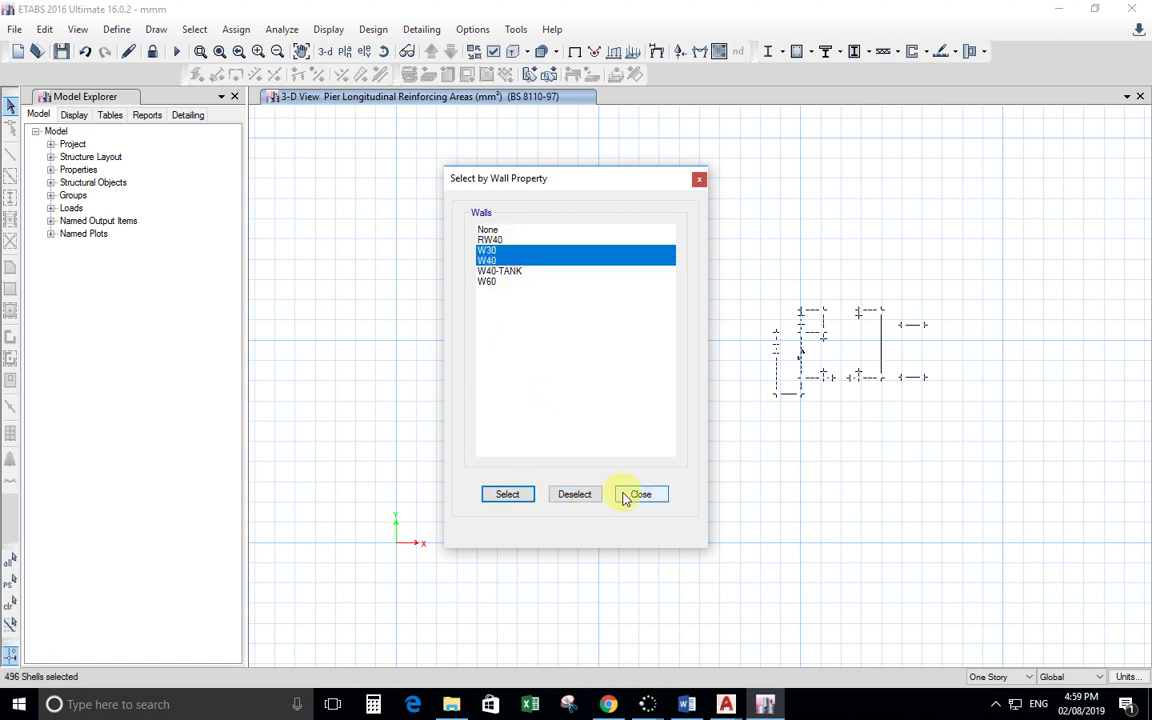
pyautogui.click(640, 495)
pyautogui.rightClick(656, 364)
pyautogui.click(674, 458)
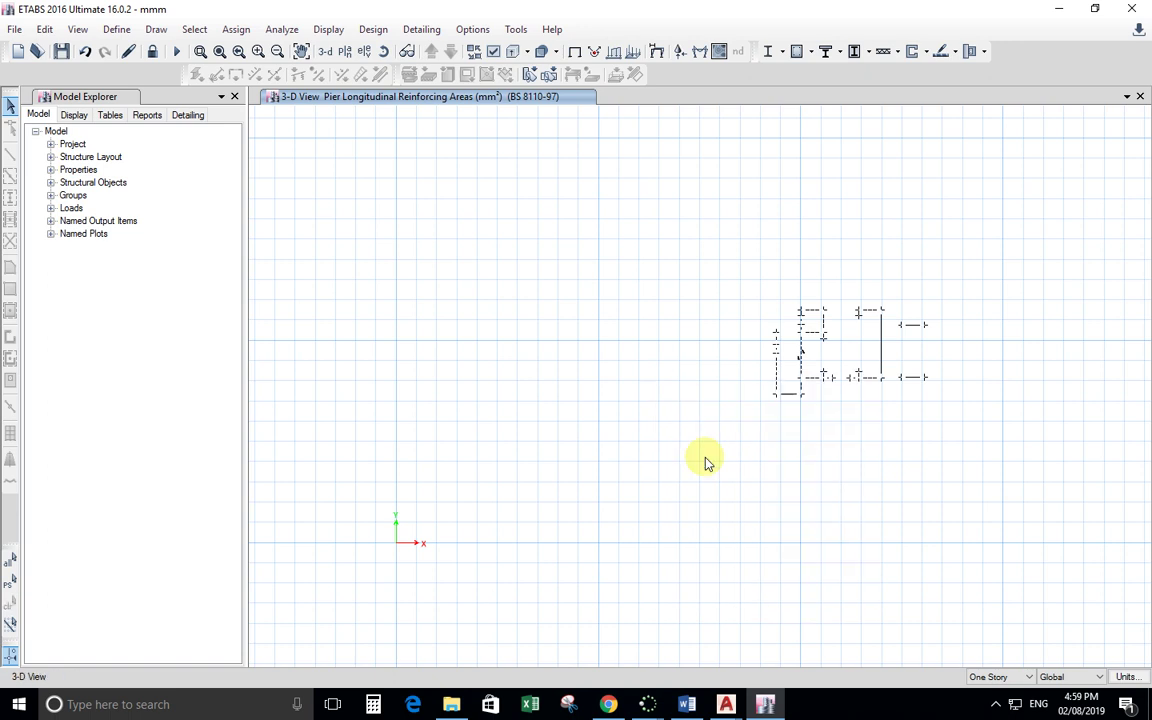
pyautogui.click(324, 52)
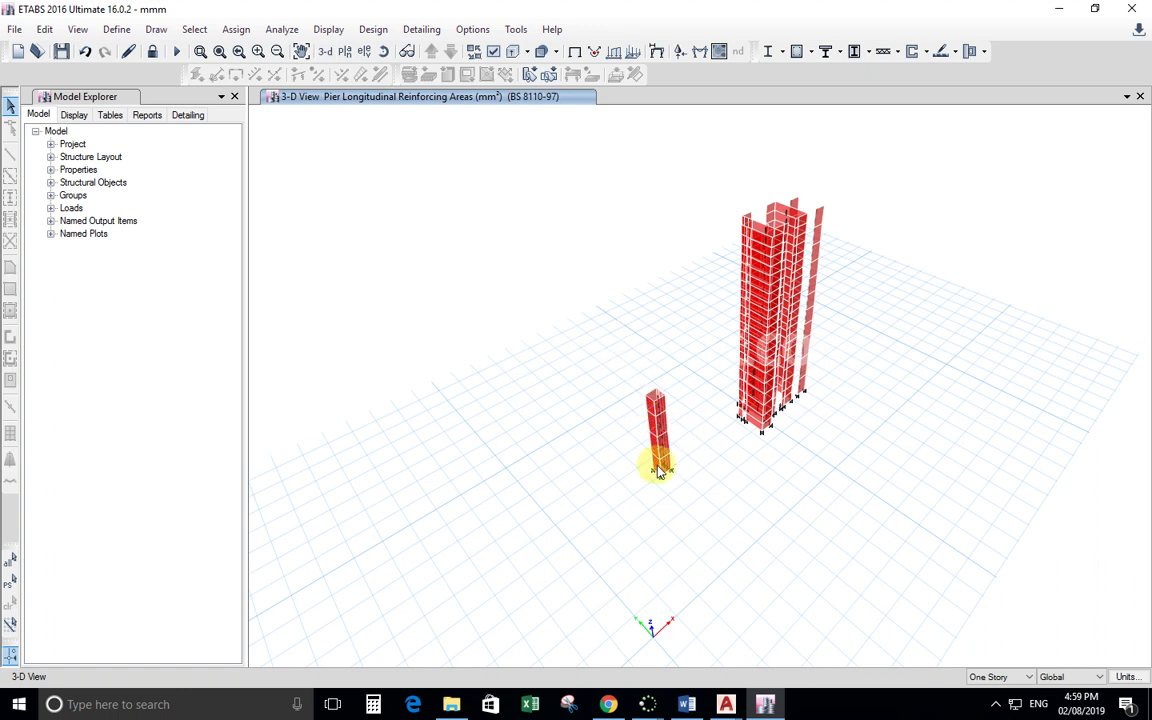
# - Display the shear wall design output for Pier D/C Ratios on the isolated walls
pyautogui.click(925, 52)
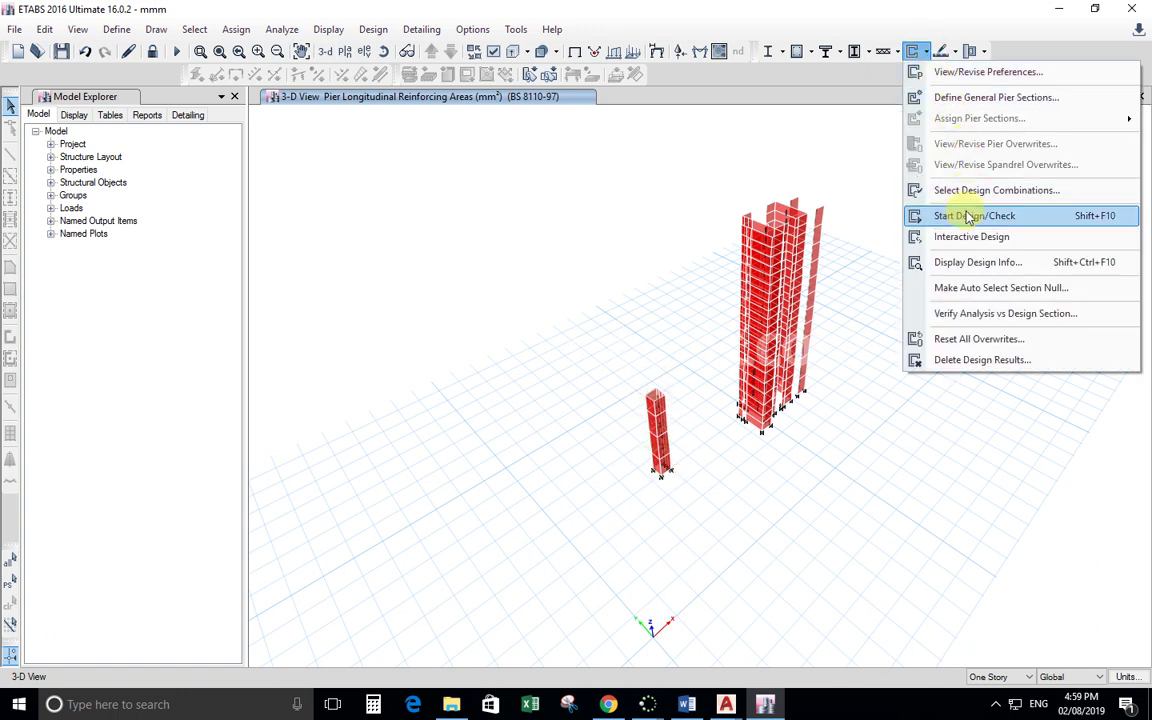
pyautogui.click(973, 265)
pyautogui.click(588, 340)
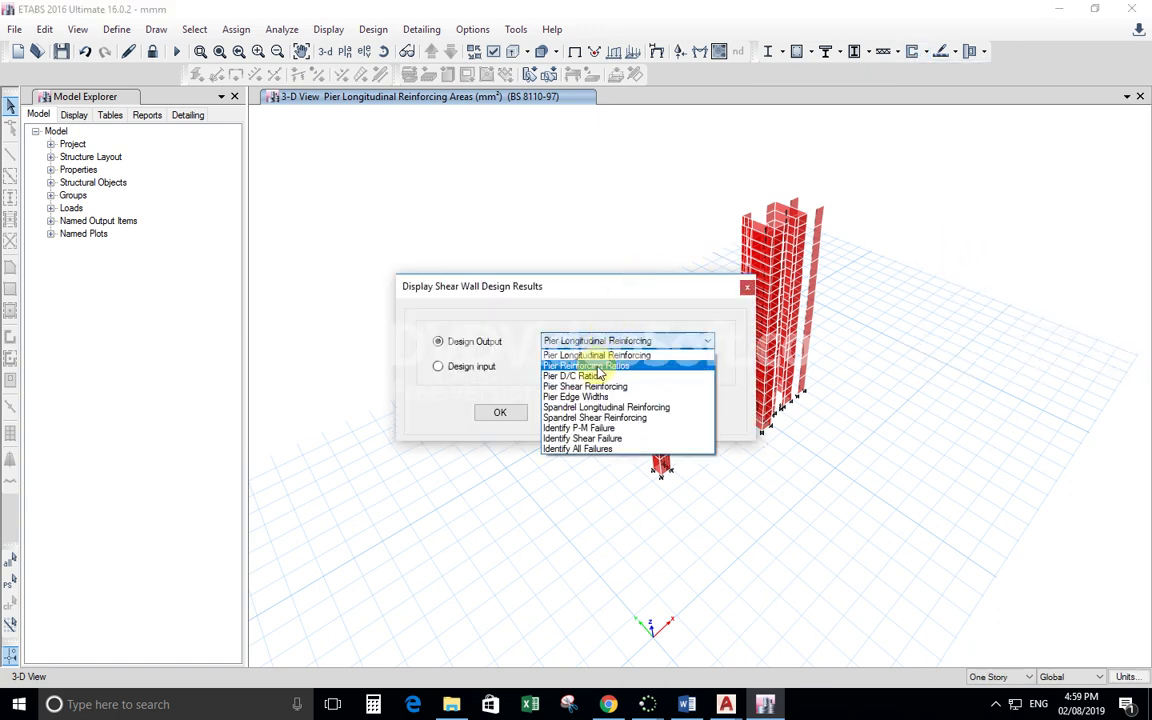
pyautogui.click(586, 378)
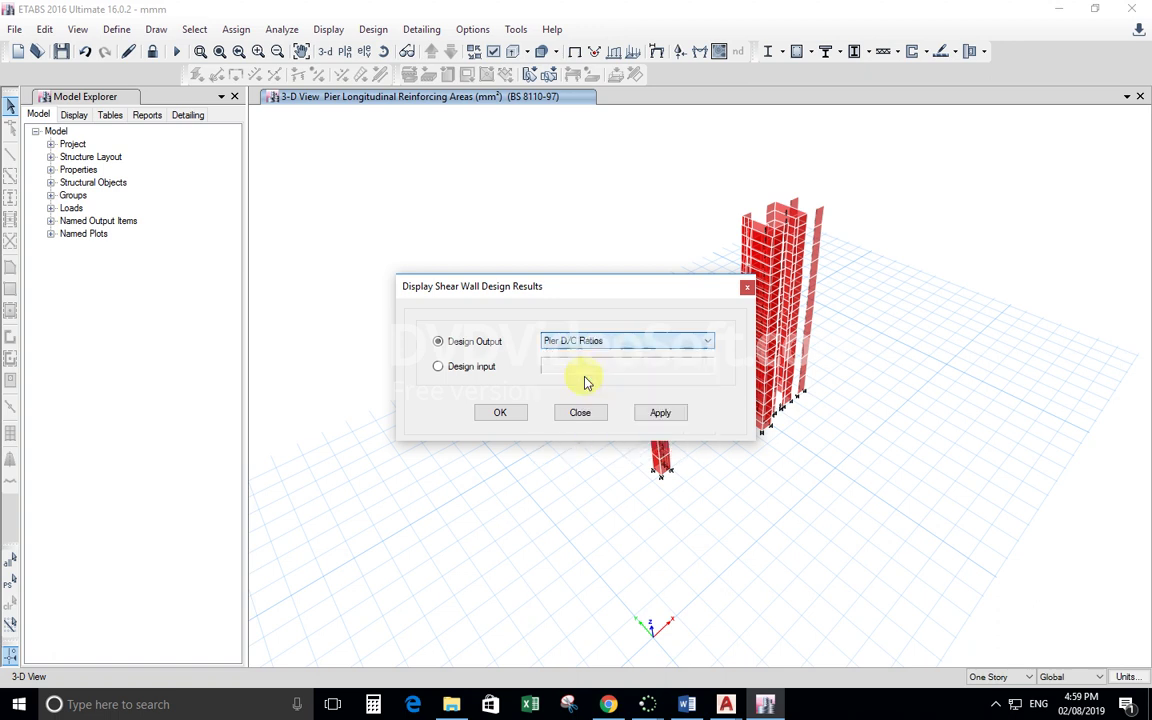
pyautogui.click(513, 415)
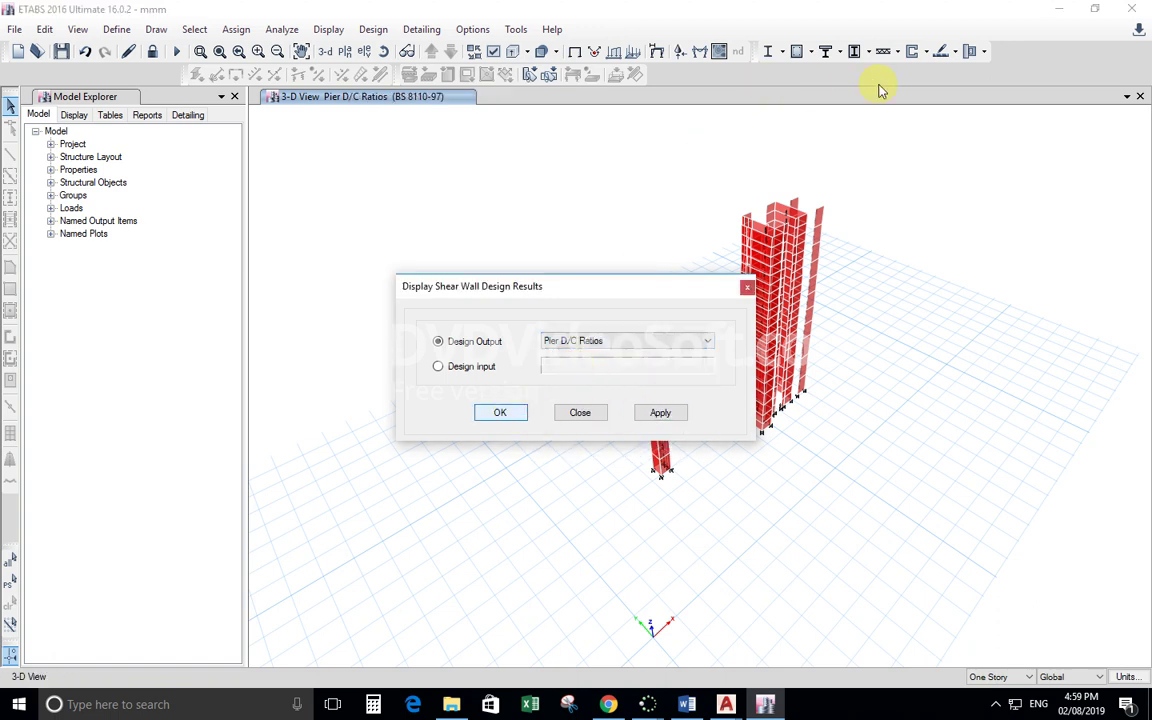
pyautogui.click(812, 53)
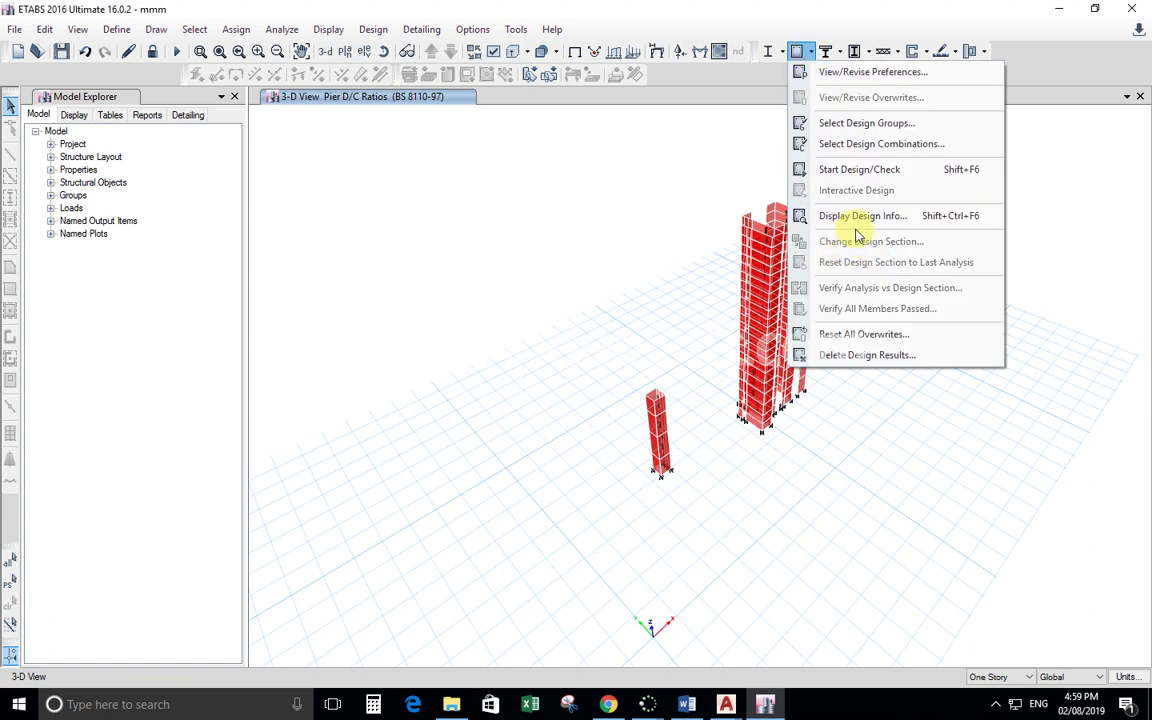
pyautogui.click(913, 48)
pyautogui.click(924, 54)
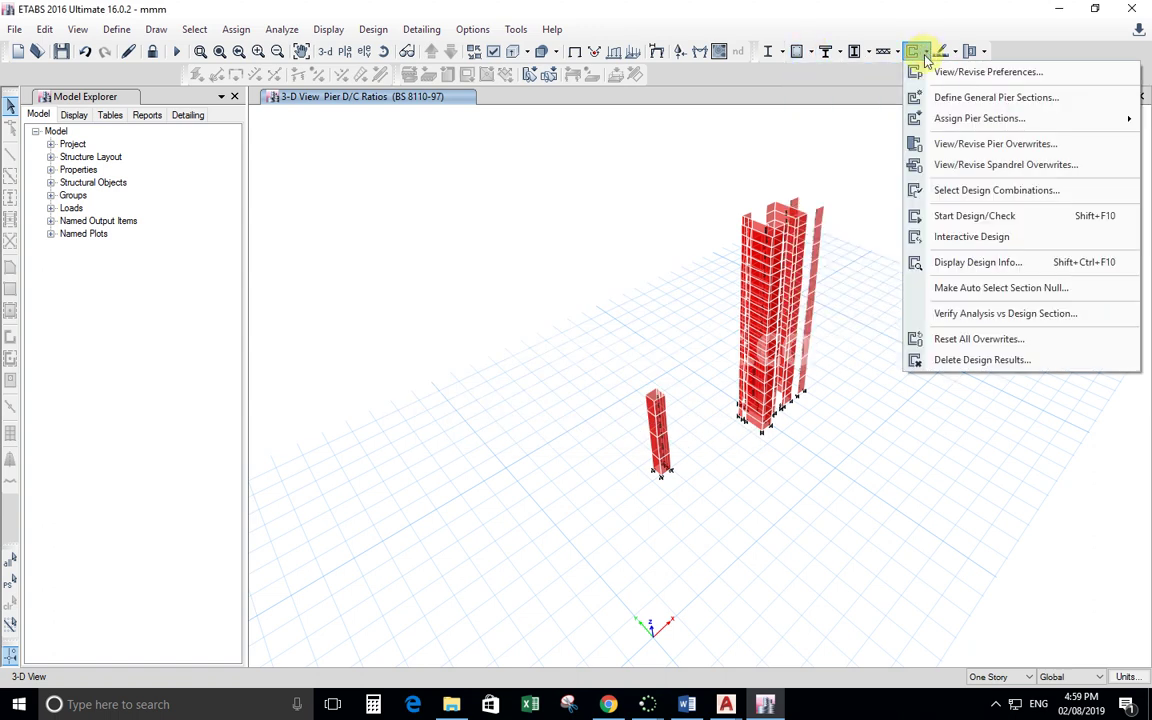
pyautogui.click(955, 262)
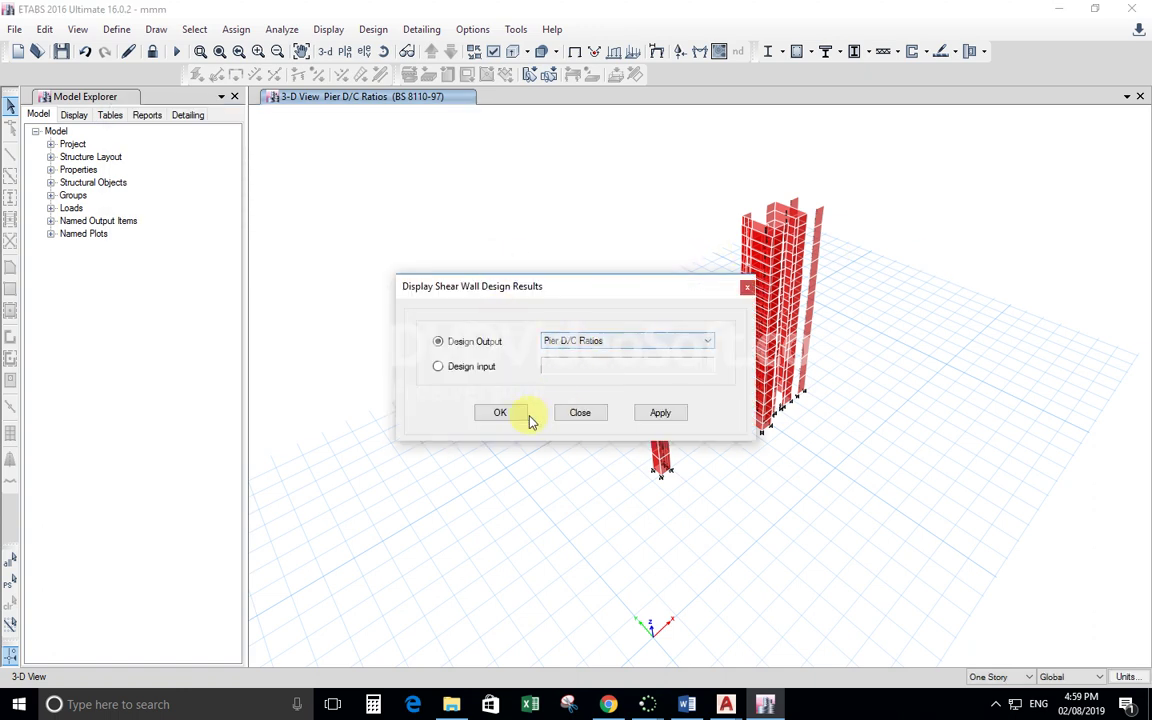
pyautogui.click(514, 415)
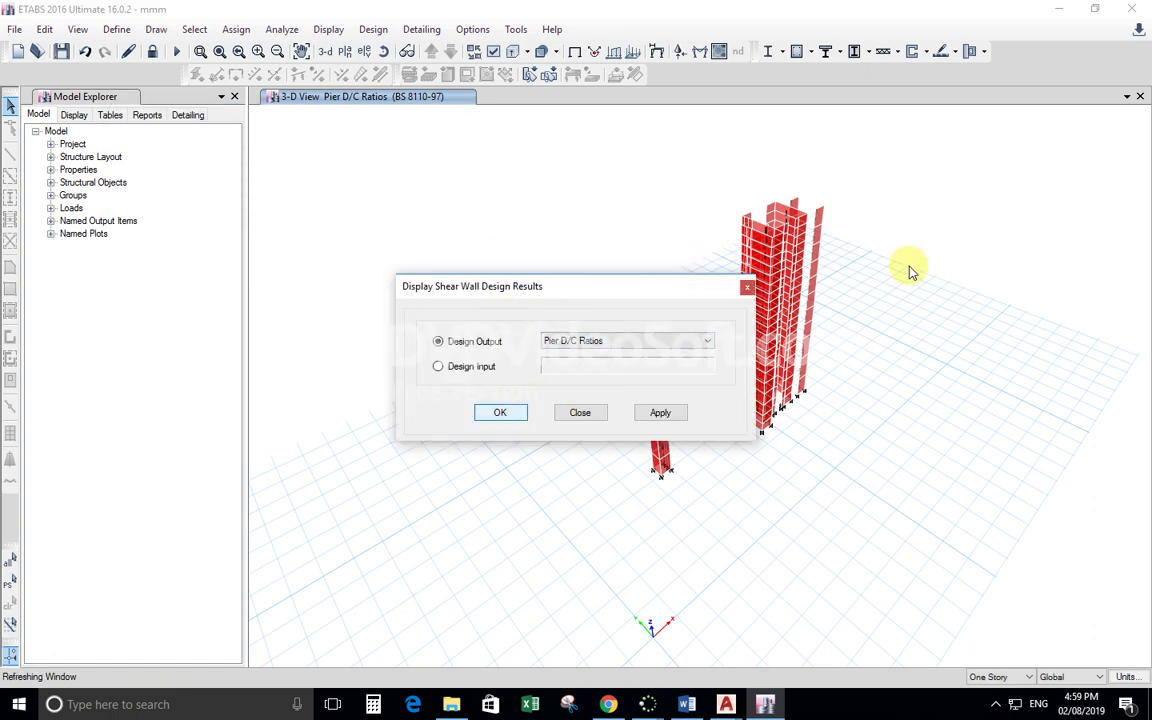
# - Examine the D/C ratios along the height of the smaller, detached core
pyautogui.scroll(5, 687, 470)
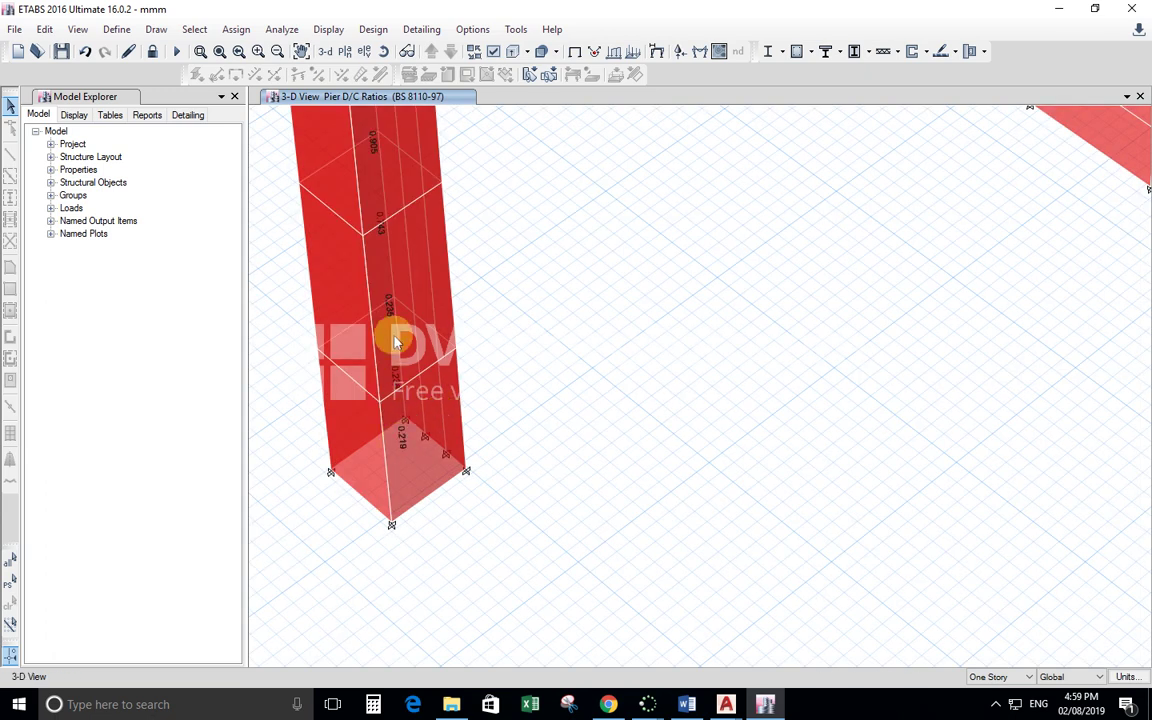
pyautogui.moveTo(416, 248); pyautogui.dragTo(612, 419, button='middle')
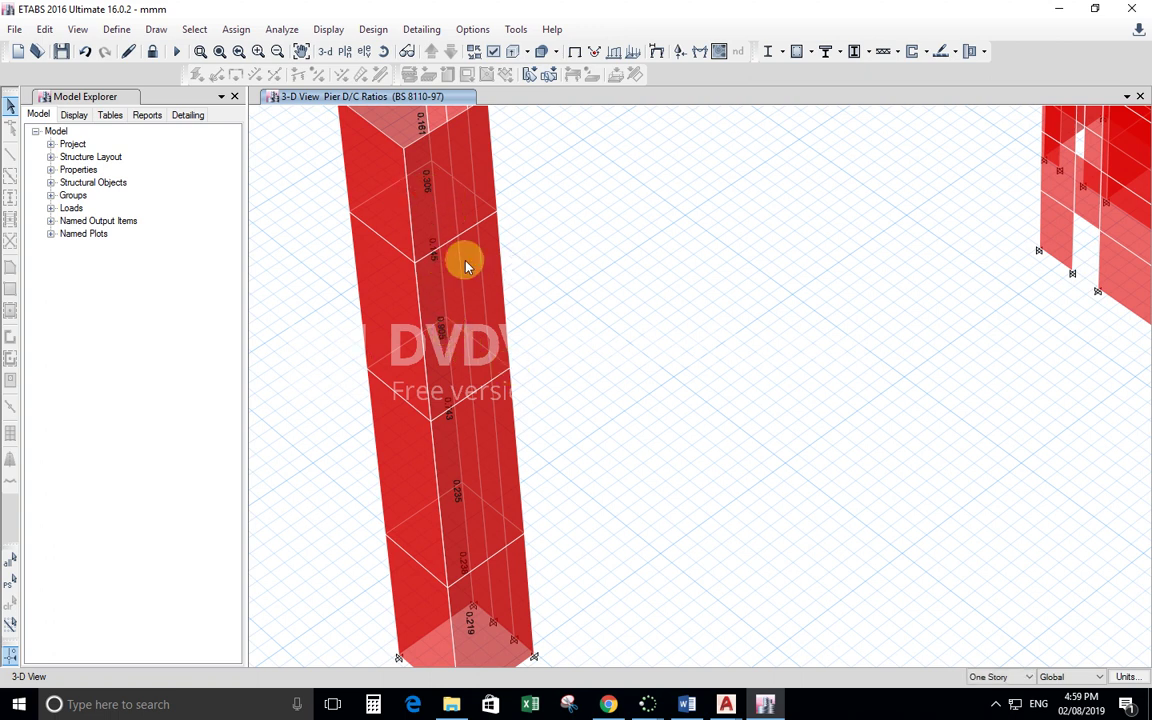
pyautogui.moveTo(451, 420)
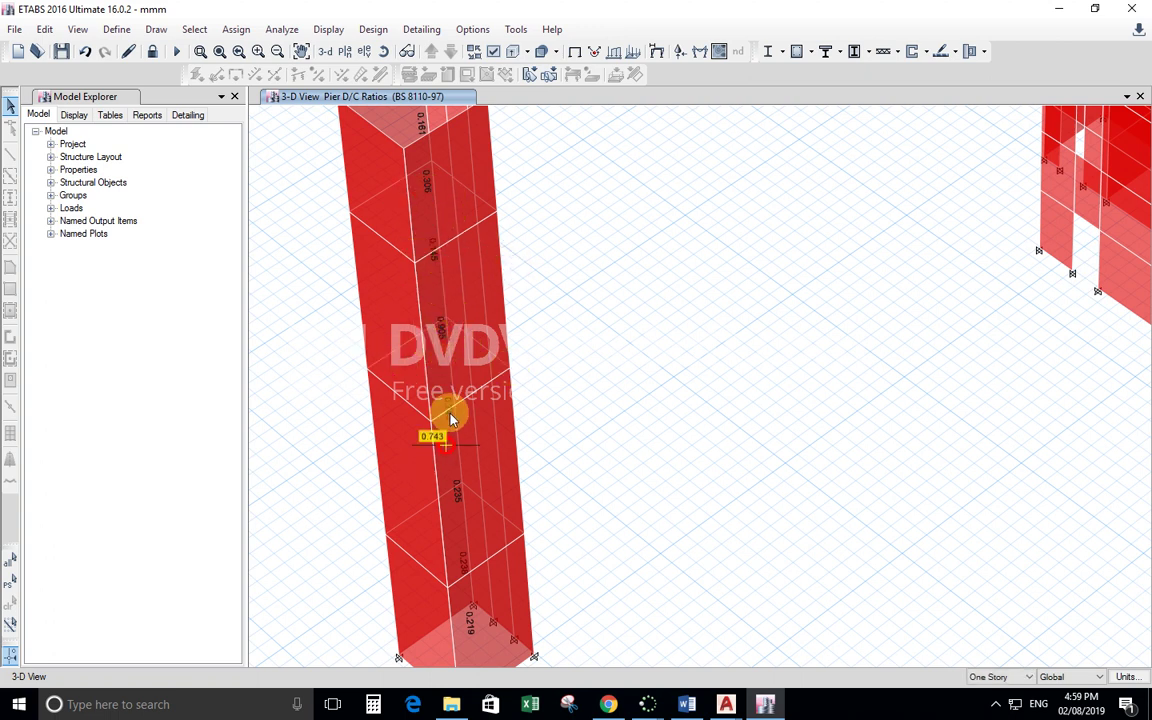
pyautogui.scroll(-5, 500, 466)
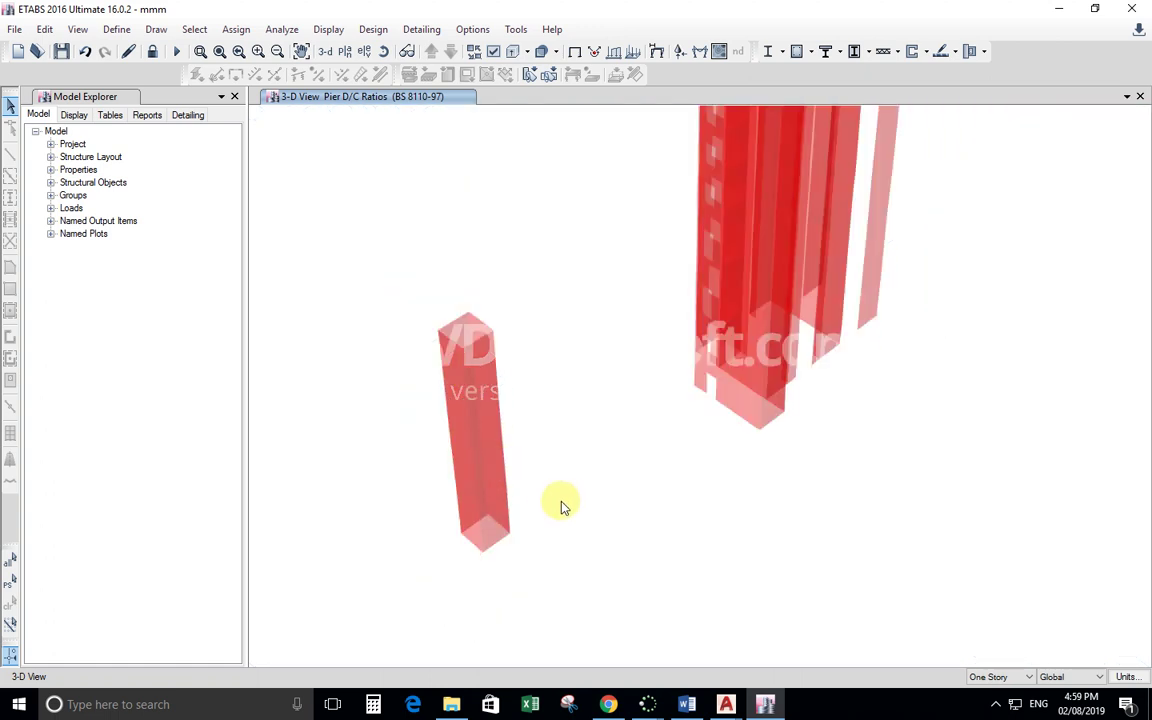
pyautogui.scroll(-3, 540, 560)
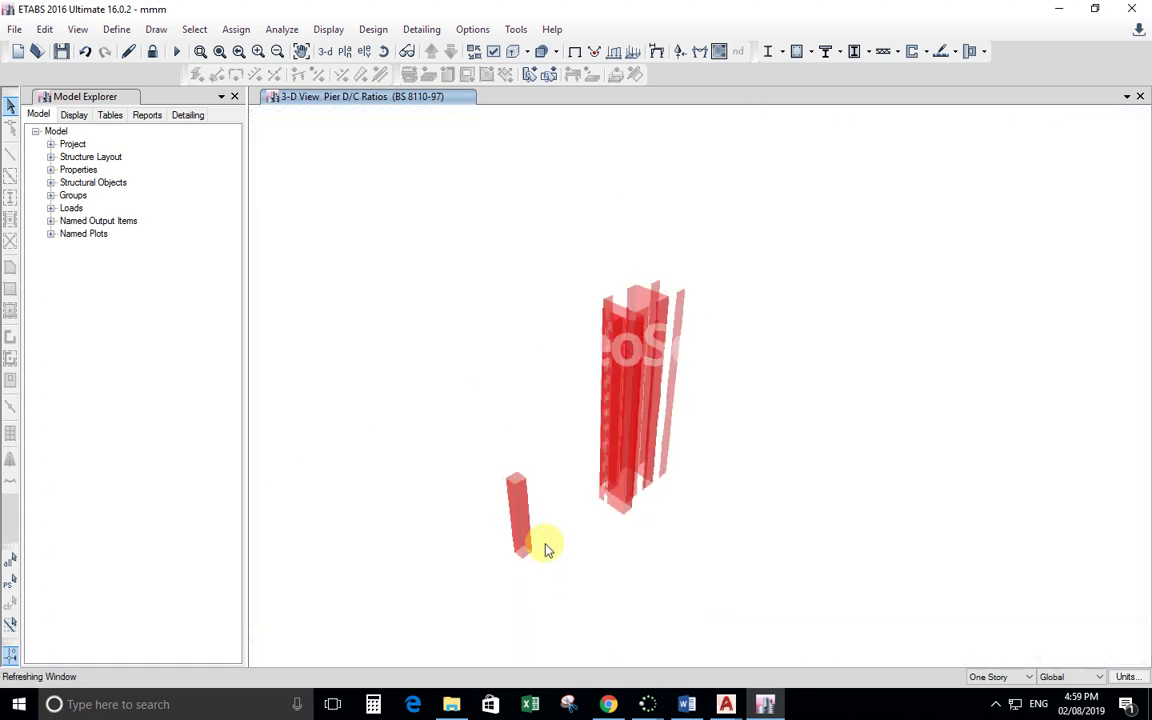
# - Select all the visible walls and show the Shear Wall Pier Summary - BS 8110-97 table
pyautogui.moveTo(833, 185); pyautogui.dragTo(382, 660)
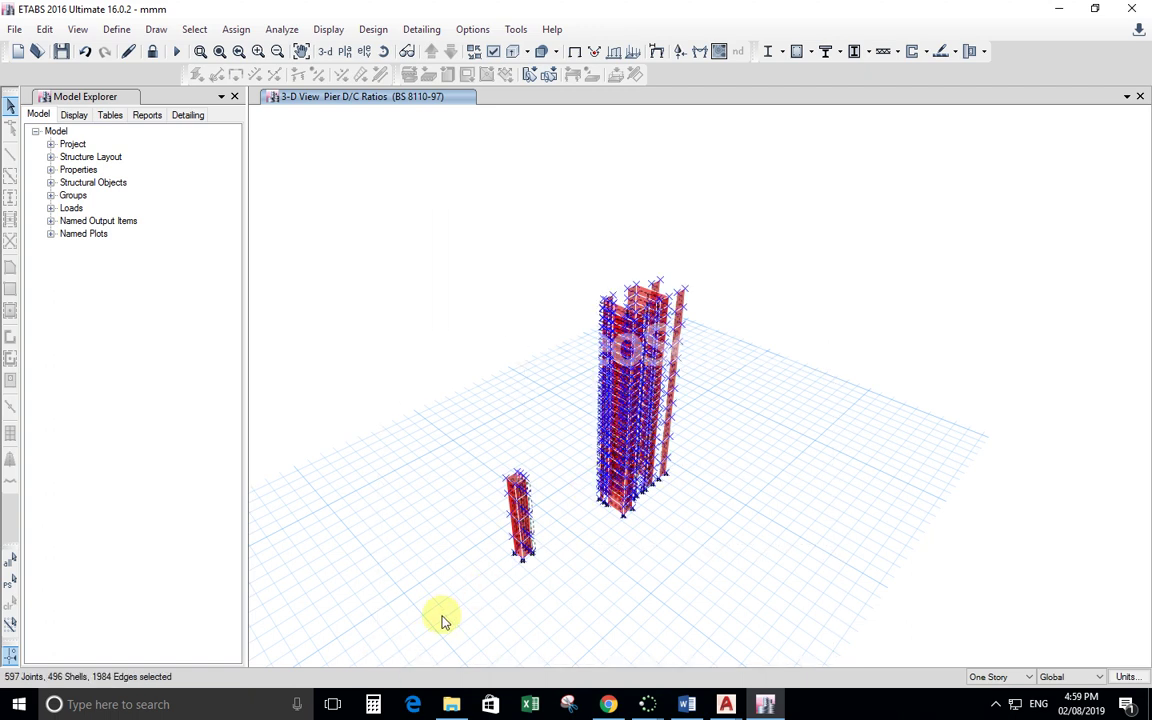
pyautogui.click(328, 34)
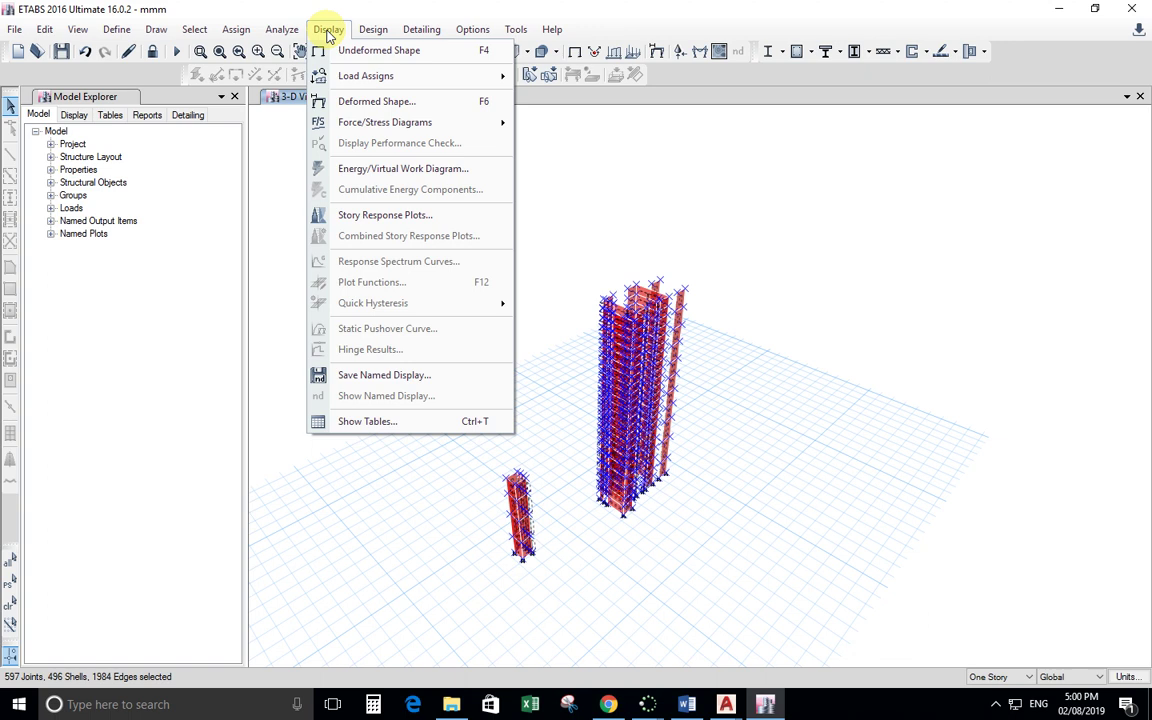
pyautogui.click(393, 427)
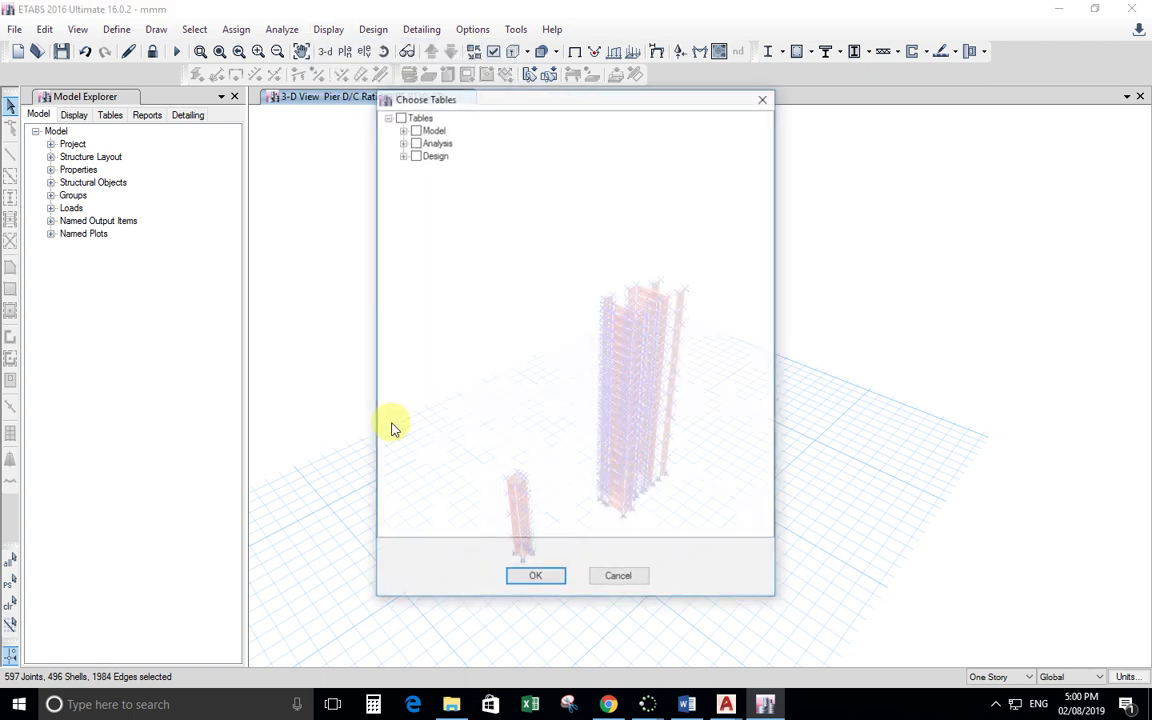
pyautogui.click(401, 155)
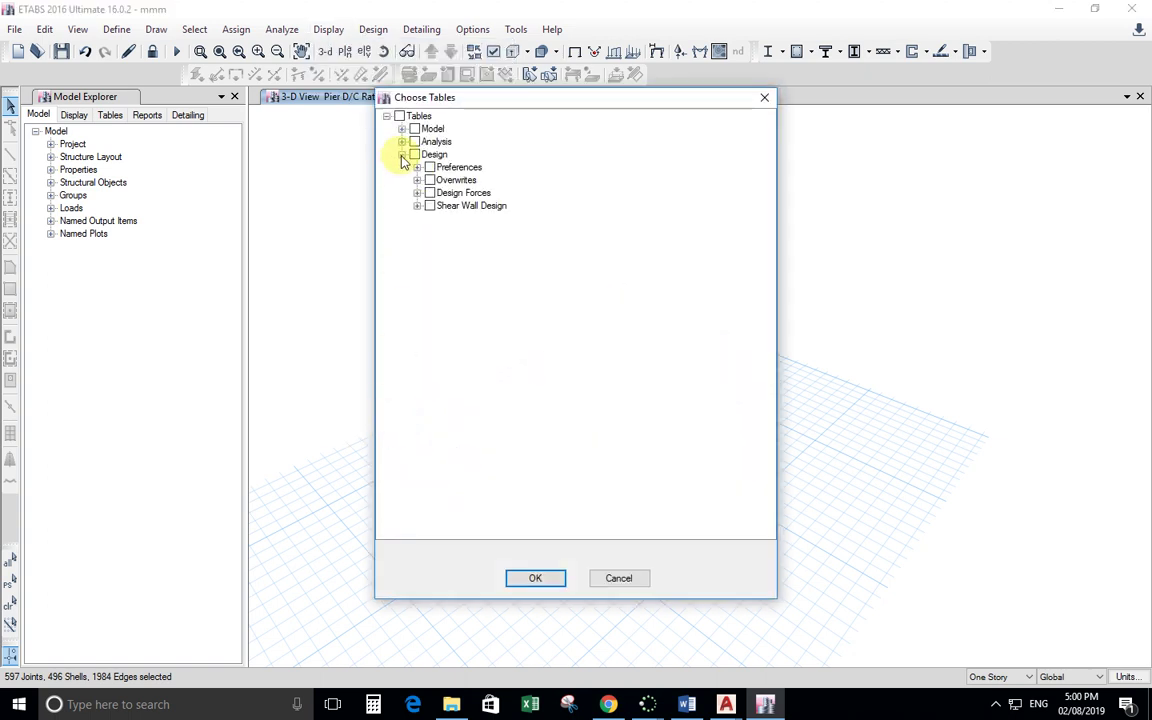
pyautogui.click(417, 193)
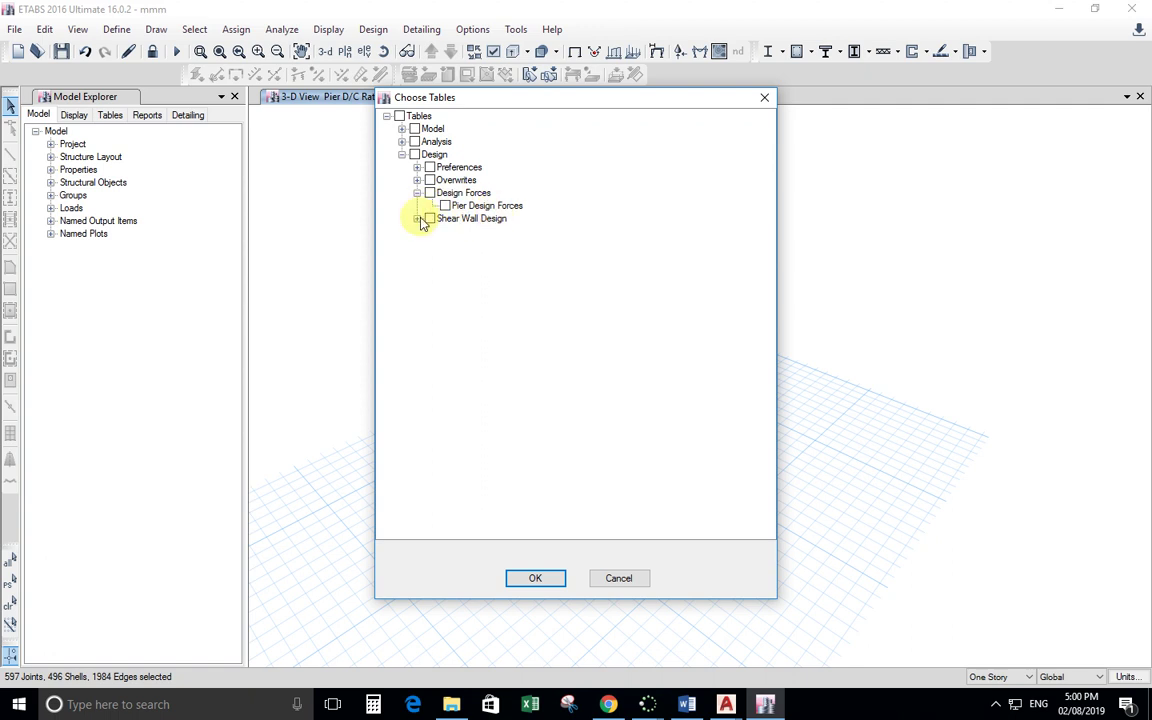
pyautogui.click(417, 218)
pyautogui.click(474, 233)
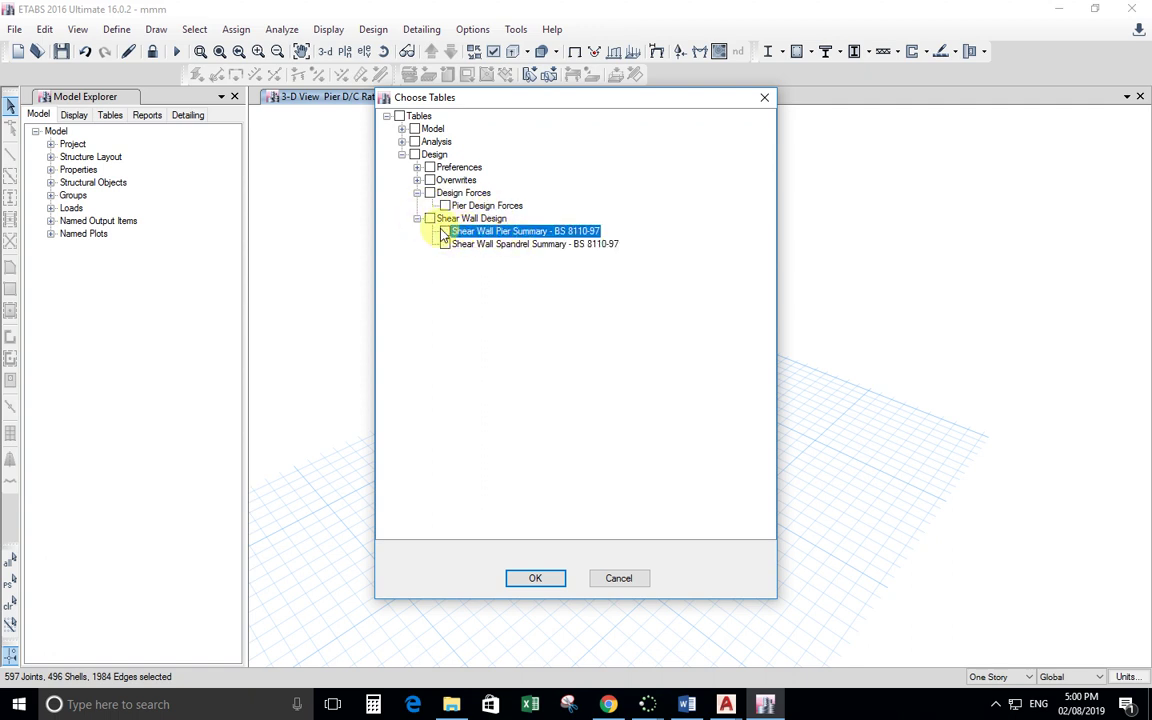
pyautogui.click(445, 232)
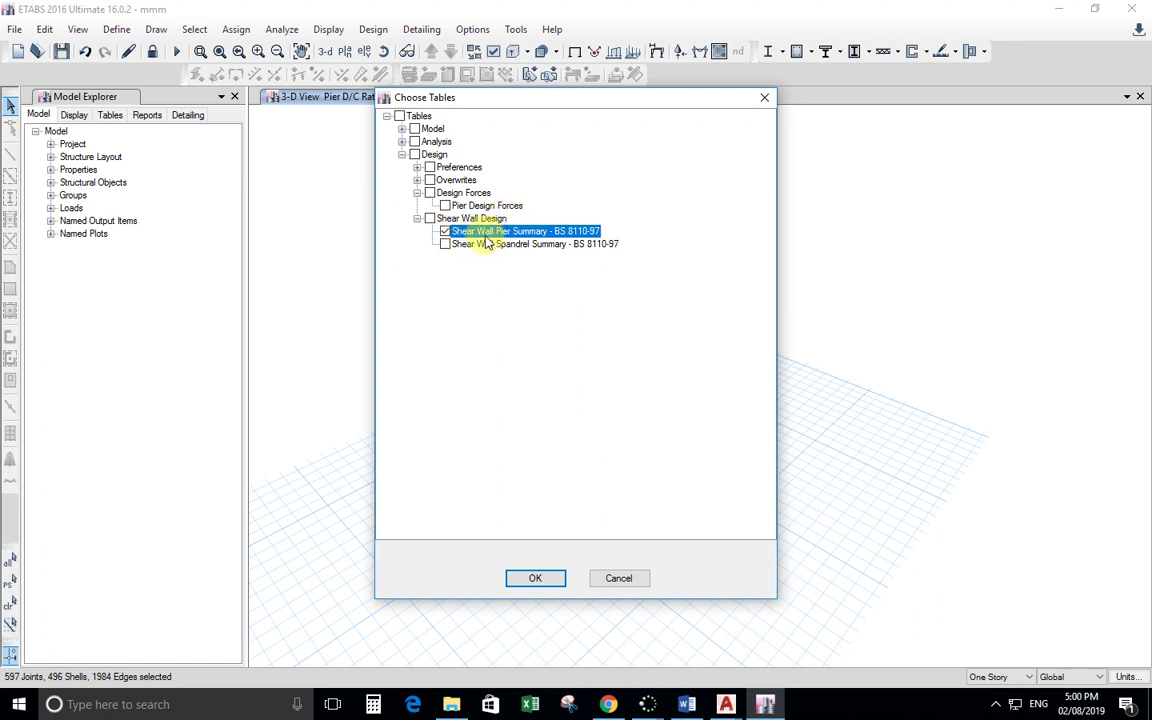
pyautogui.click(535, 578)
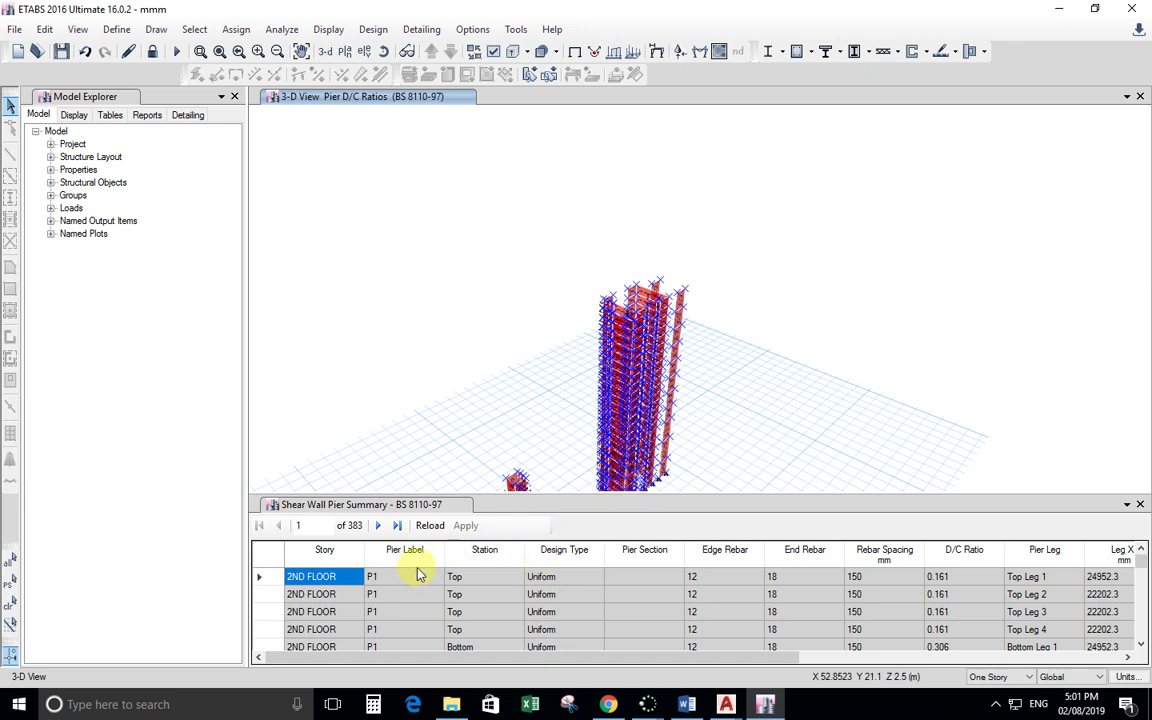
# - Enlarge the pier summary table and filter its Pier Label column to P1
pyautogui.moveTo(434, 493); pyautogui.dragTo(407, 261)
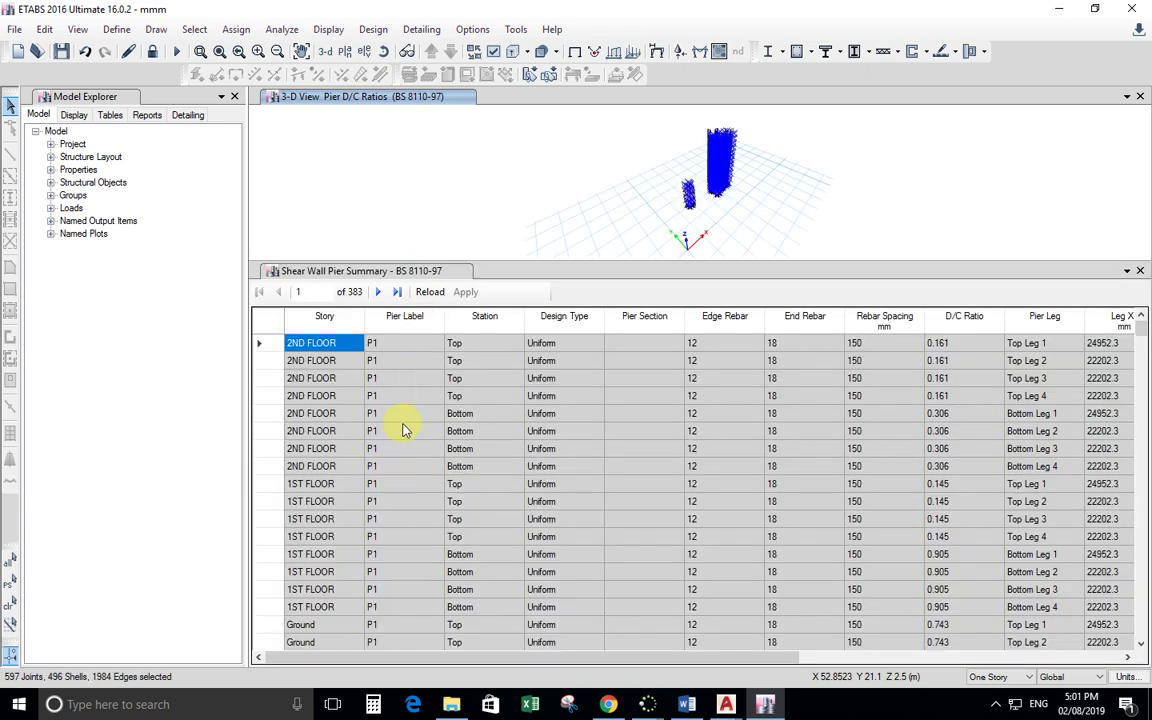
pyautogui.scroll(-20, 404, 412)
pyautogui.scroll(20, 404, 410)
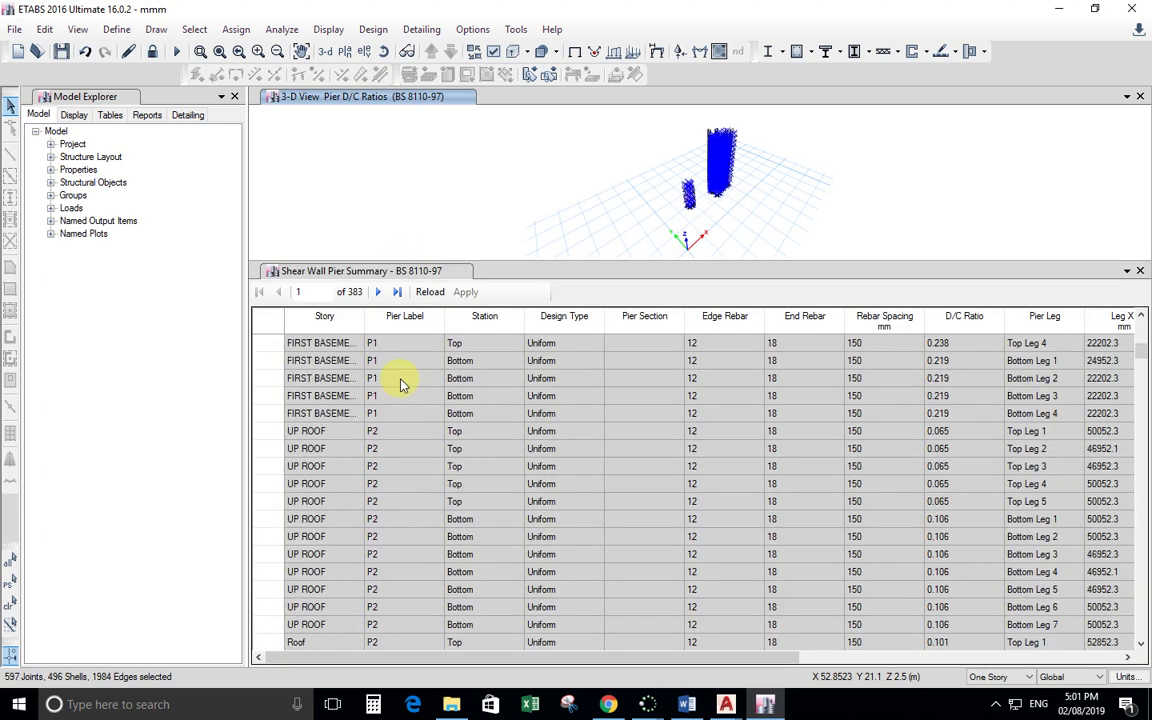
pyautogui.rightClick(415, 320)
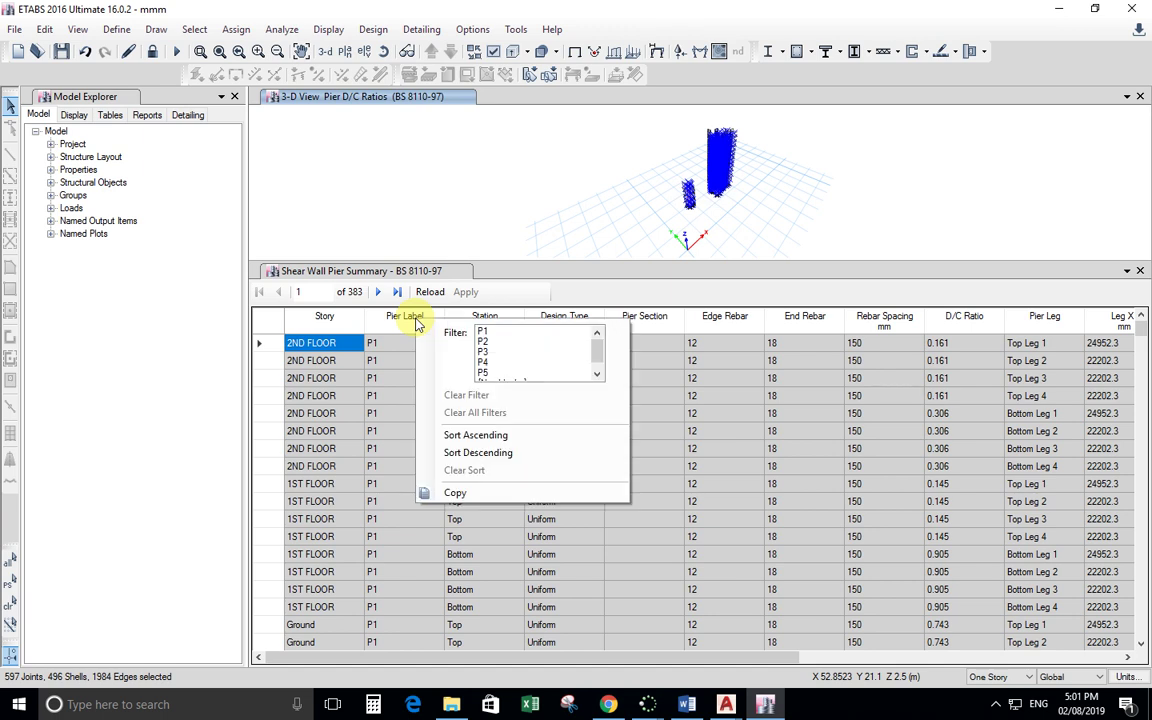
pyautogui.click(487, 332)
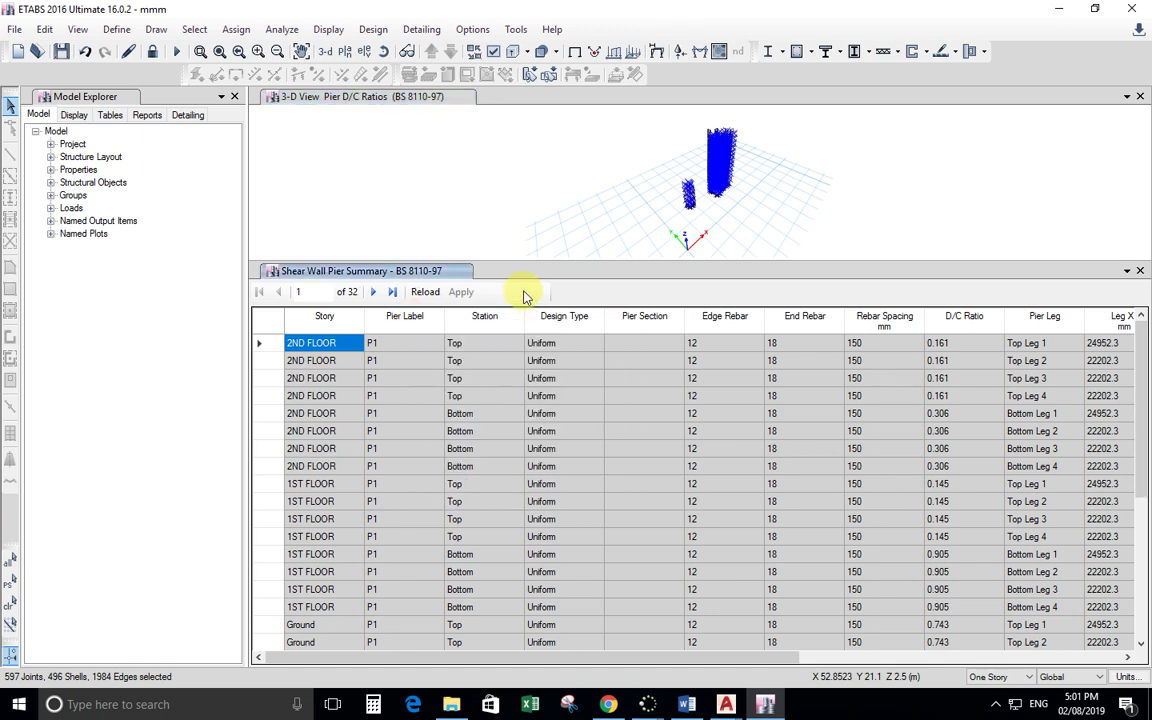
pyautogui.scroll(-5, 424, 398)
pyautogui.scroll(5, 393, 443)
# - Sort the filtered pier summary by D/C Ratio in descending order and go to its first rows
pyautogui.click(968, 322)
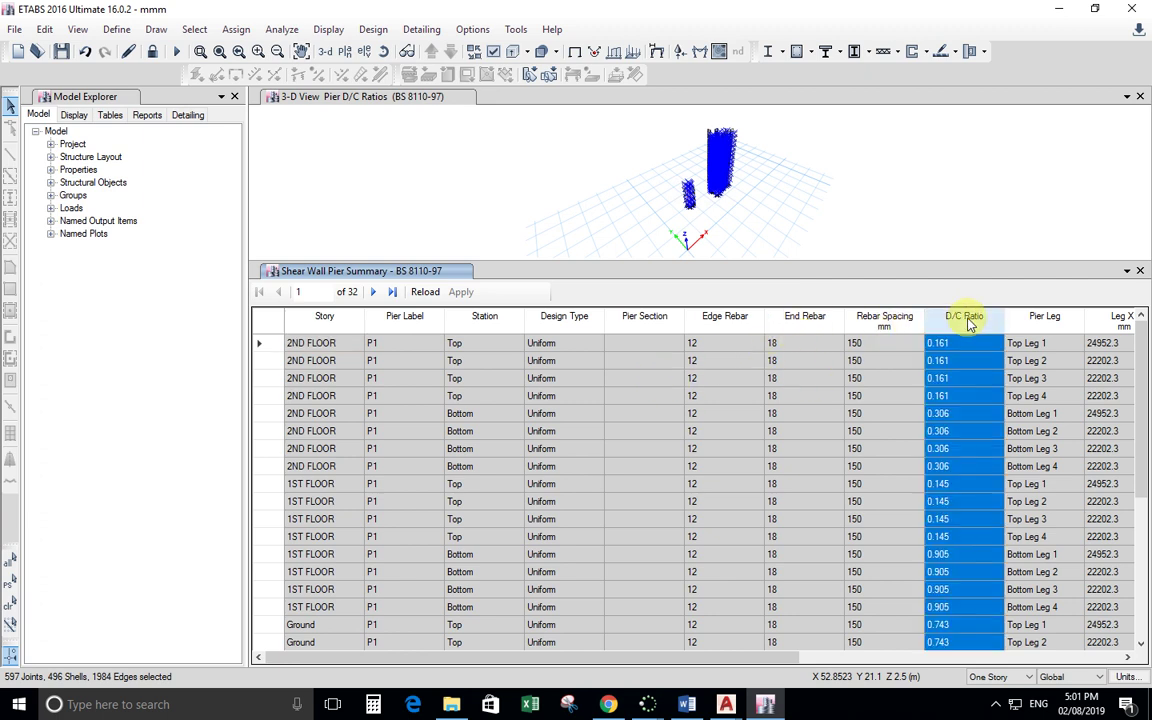
pyautogui.rightClick(970, 321)
pyautogui.click(1000, 454)
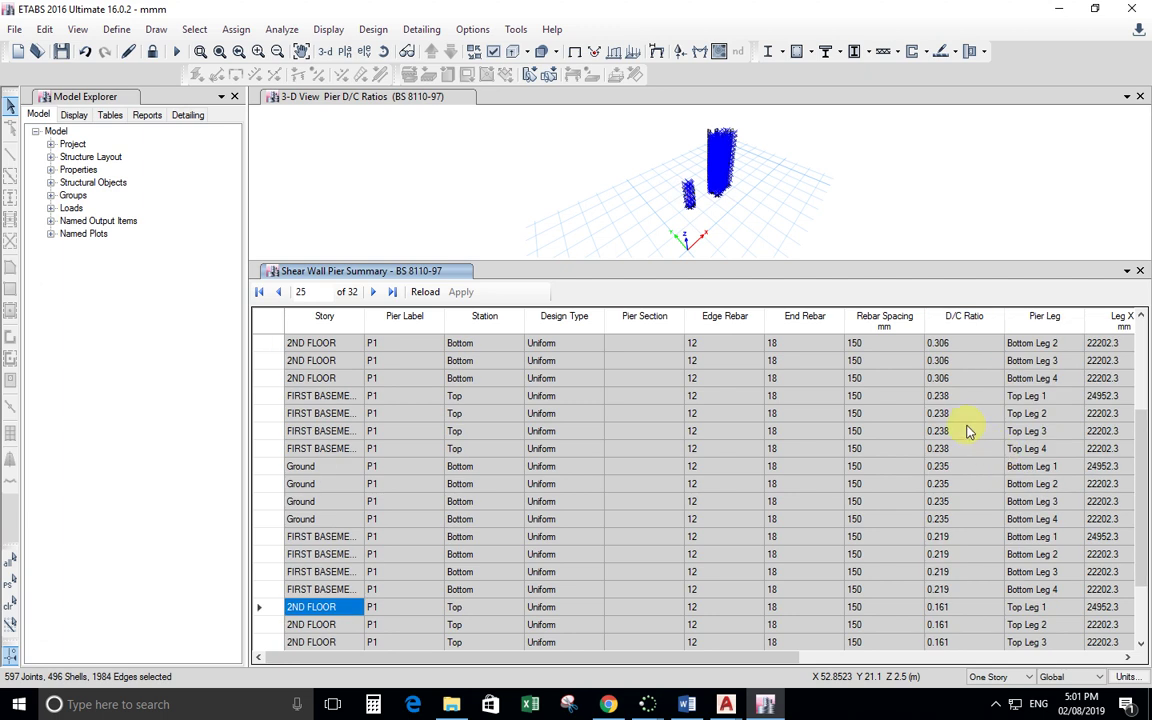
pyautogui.scroll(3, 960, 425)
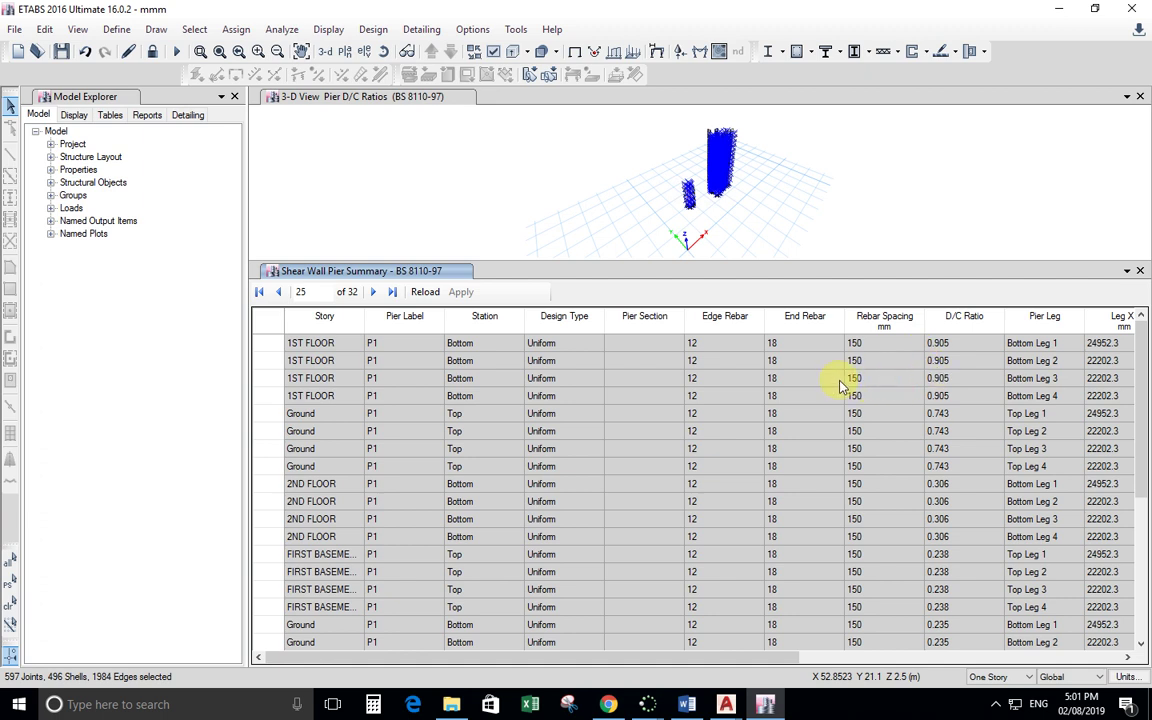
# - Change the pier summary's Pier Label filter to P2
pyautogui.click(406, 316)
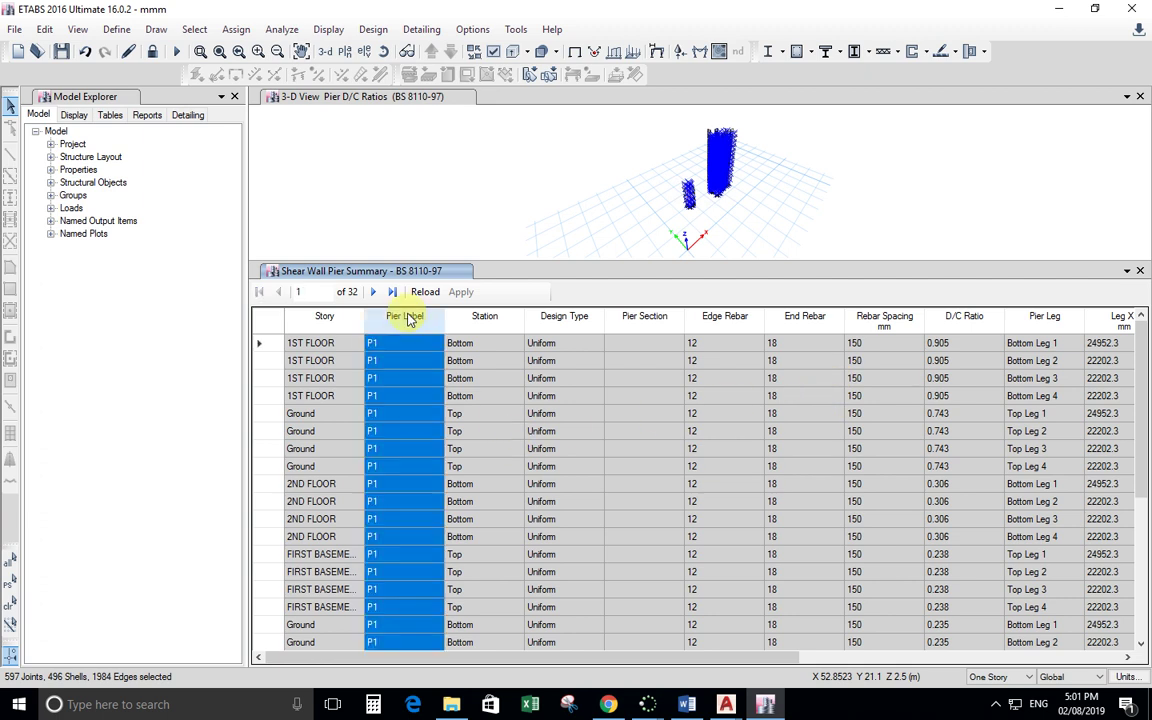
pyautogui.rightClick(406, 316)
pyautogui.click(478, 342)
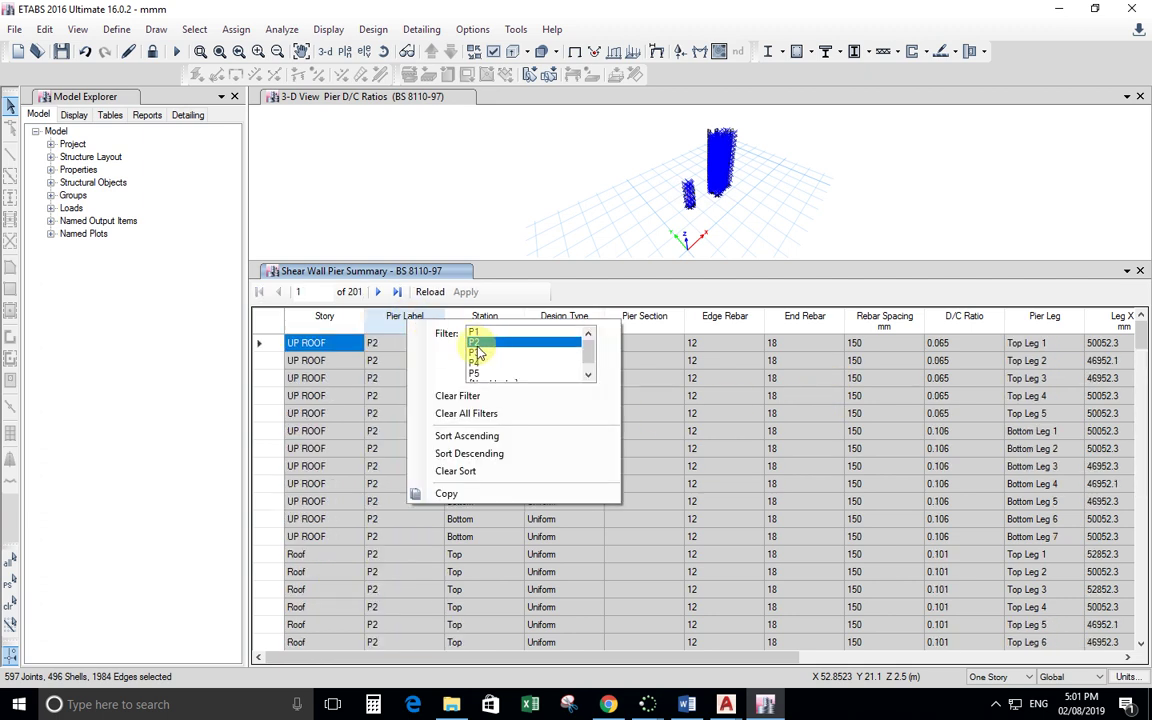
# - Sort the P2 rows by D/C Ratio in descending order and review the highest ratios by story
pyautogui.click(964, 316)
pyautogui.rightClick(966, 314)
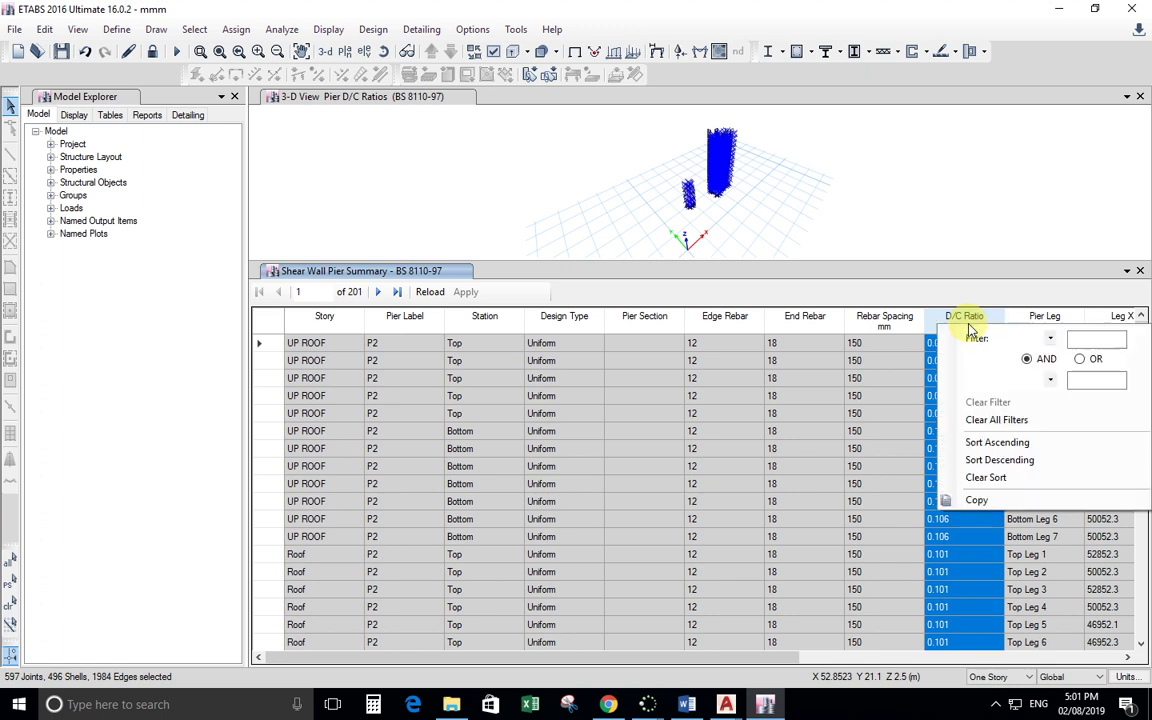
pyautogui.click(987, 461)
pyautogui.scroll(20, 940, 465)
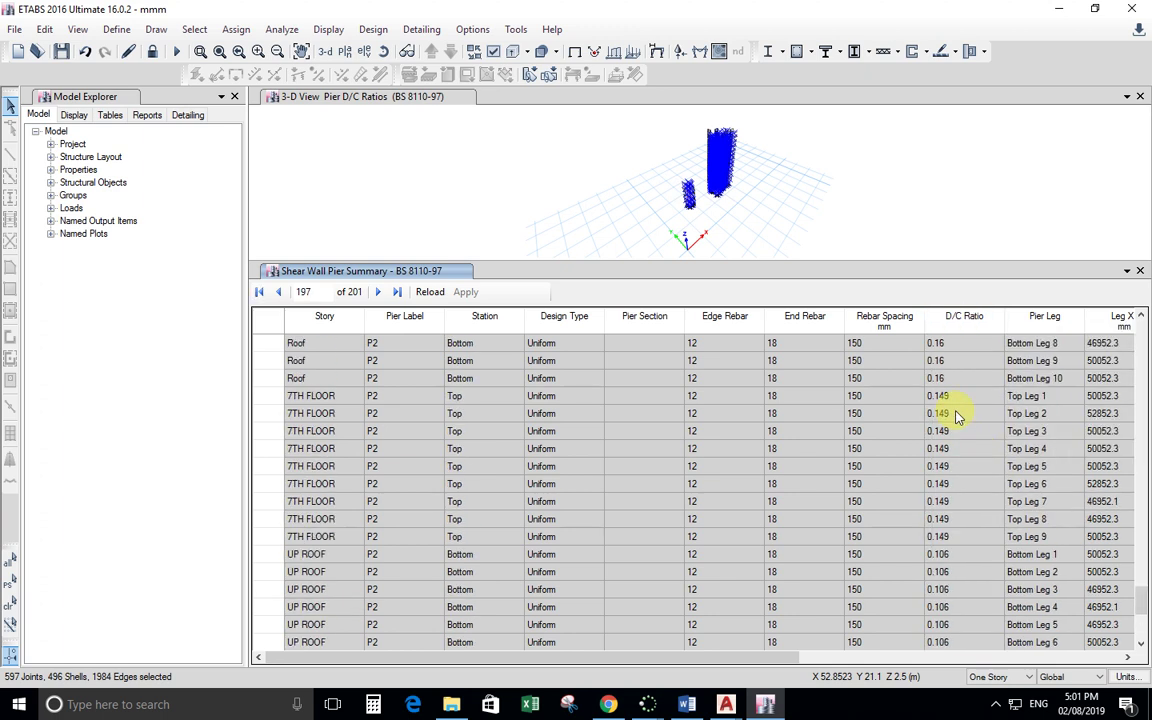
pyautogui.scroll(5, 1000, 475)
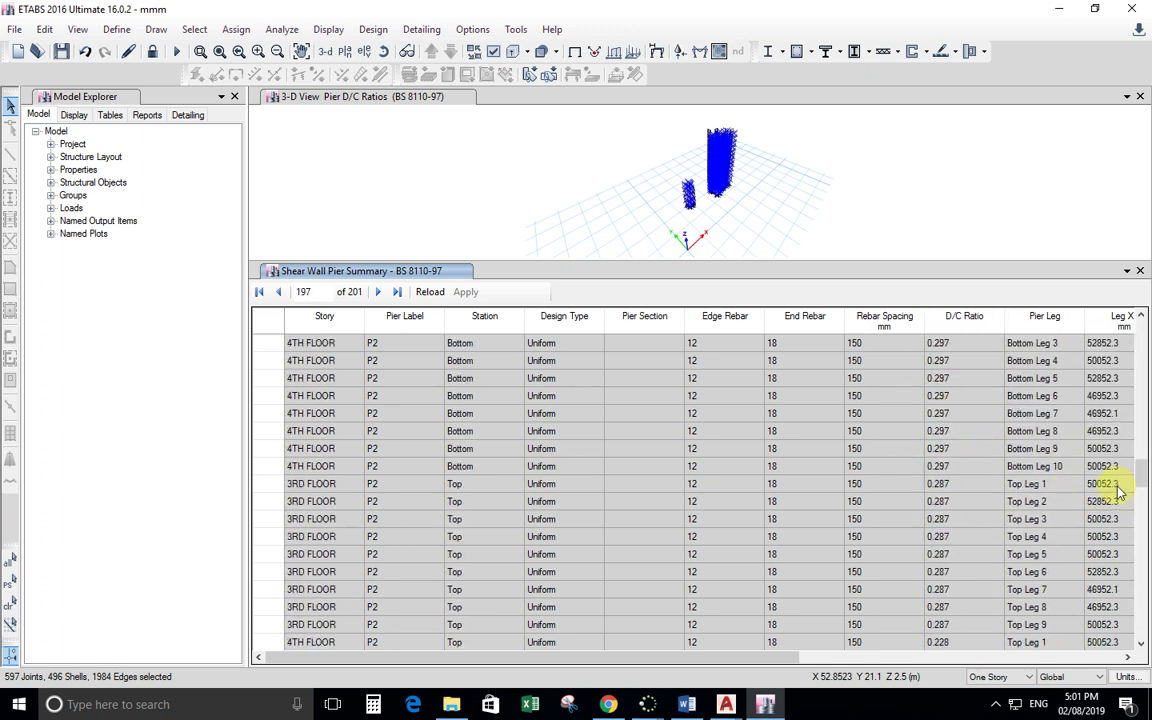
pyautogui.moveTo(1136, 478); pyautogui.dragTo(1136, 330)
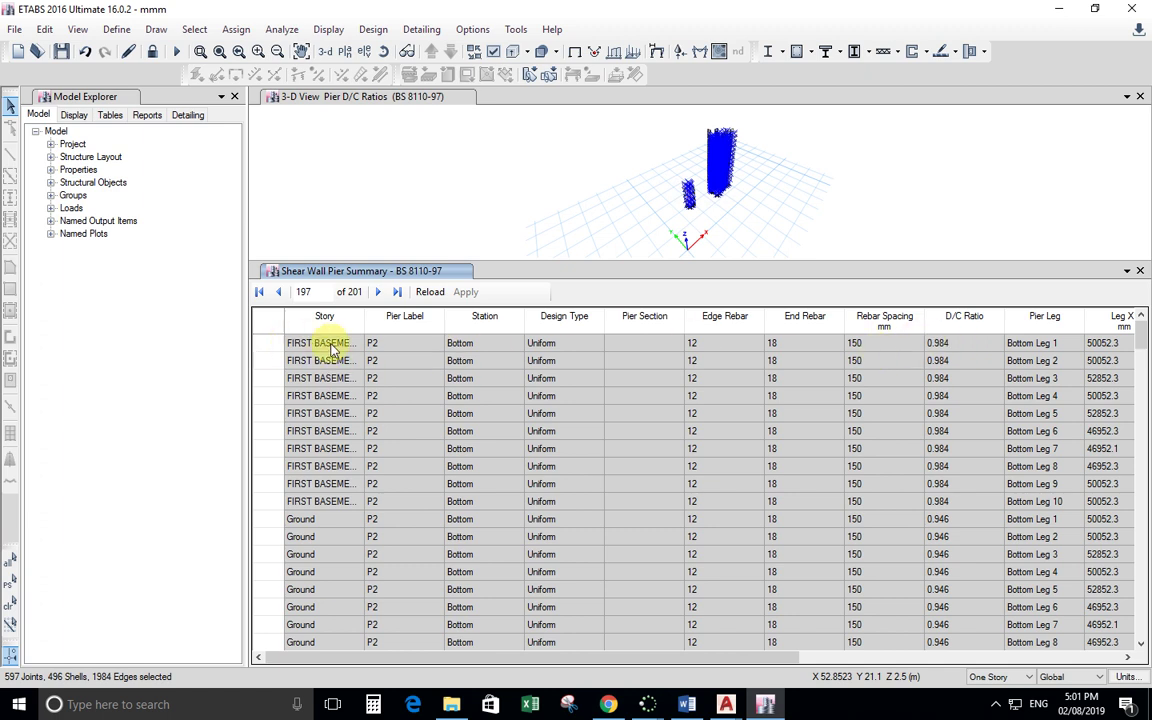
pyautogui.scroll(-2, 710, 432)
pyautogui.scroll(-2, 710, 432)
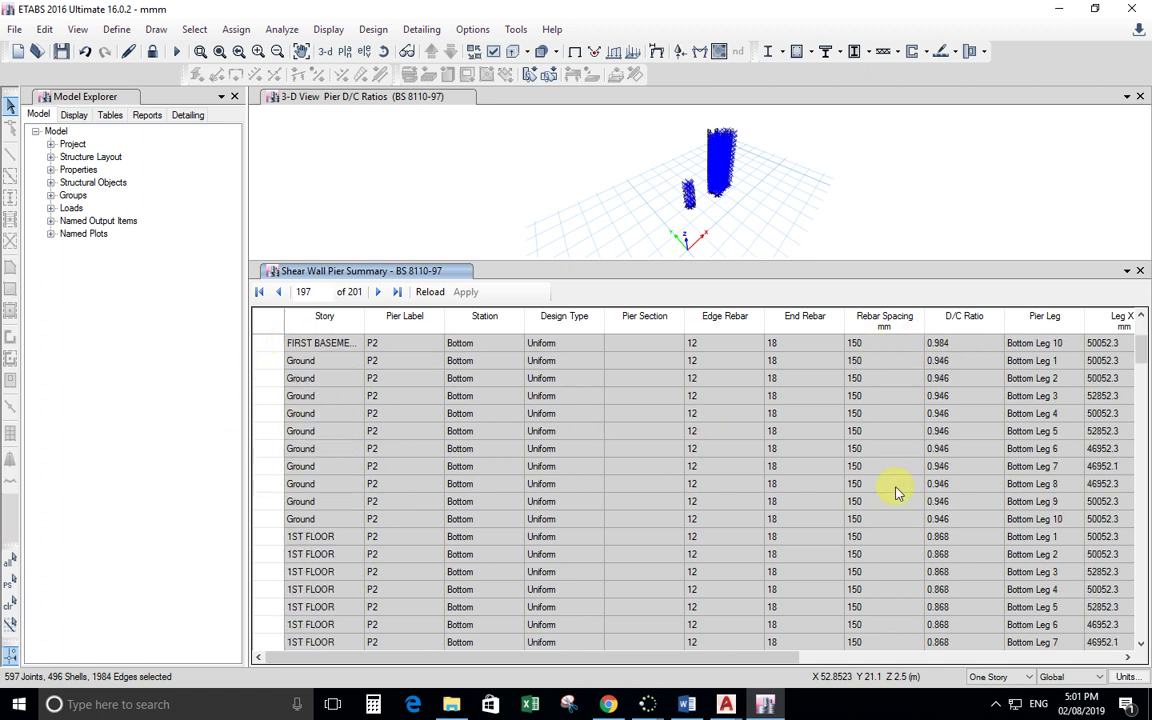
pyautogui.scroll(-2, 900, 490)
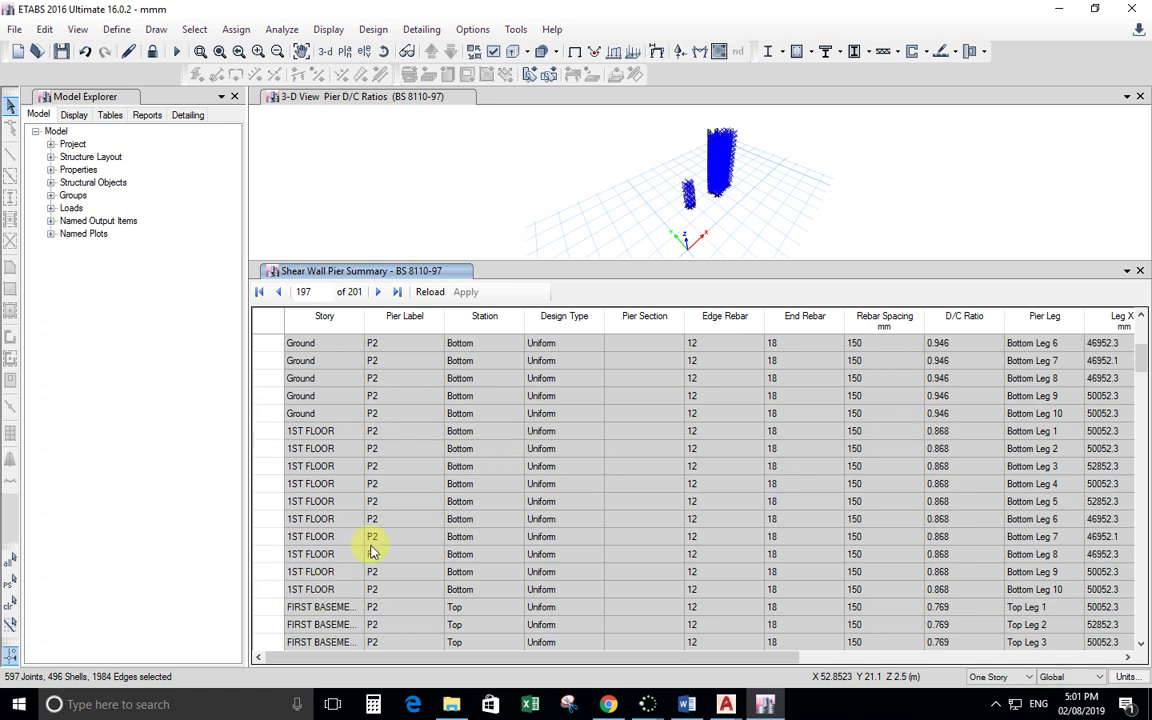
pyautogui.scroll(-2, 374, 548)
pyautogui.scroll(1, 314, 472)
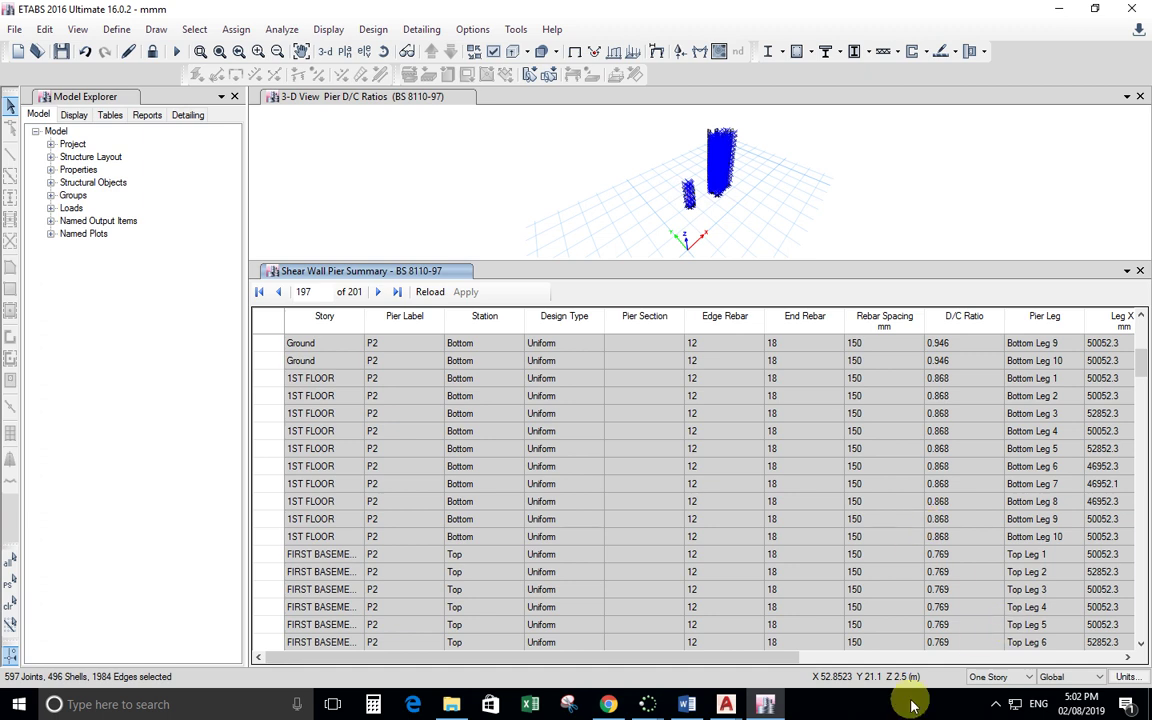
# - Switch to the CAD-TEMP-FILE R01.dwg drawing in AutoCAD and examine the rectangular W1 core sections and their titles
pyautogui.moveTo(716, 681)
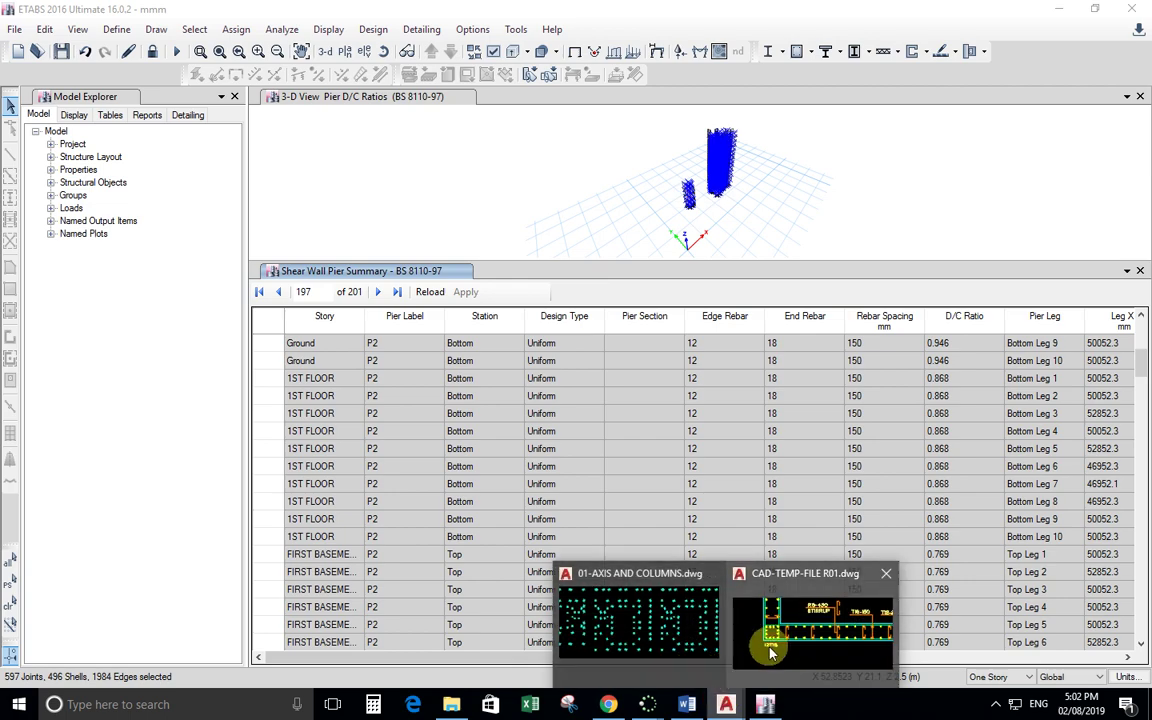
pyautogui.click(800, 622)
pyautogui.scroll(2, 617, 447)
pyautogui.scroll(-4, 620, 447)
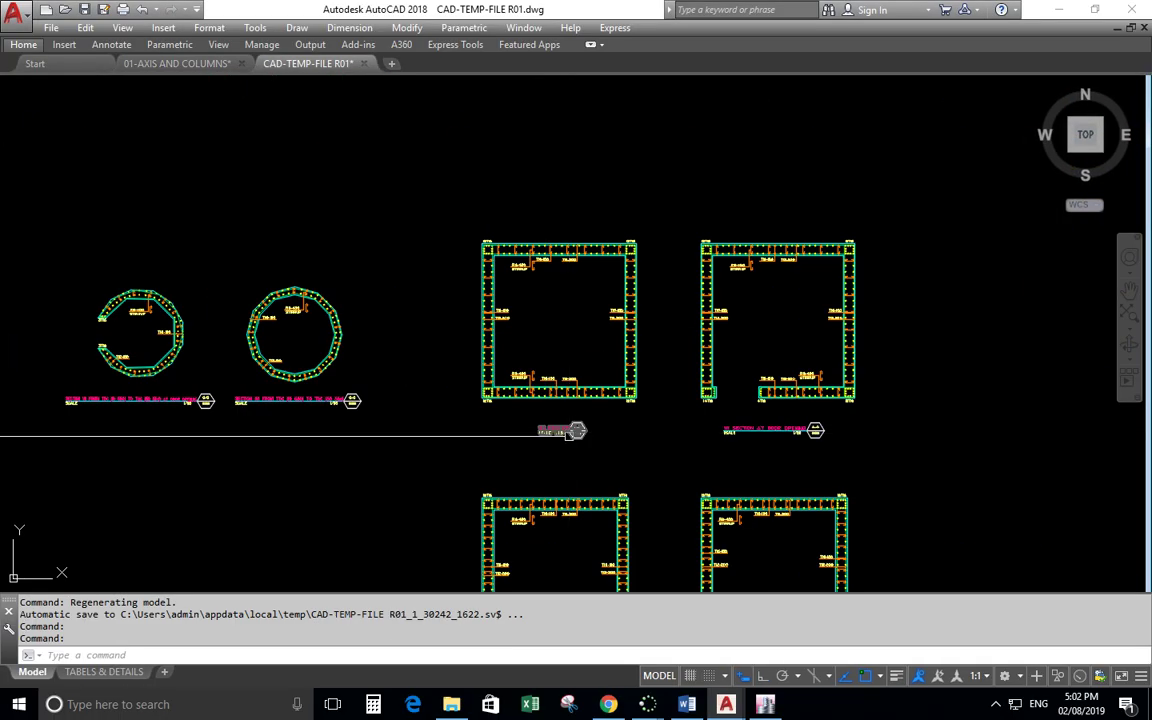
pyautogui.scroll(5, 740, 435)
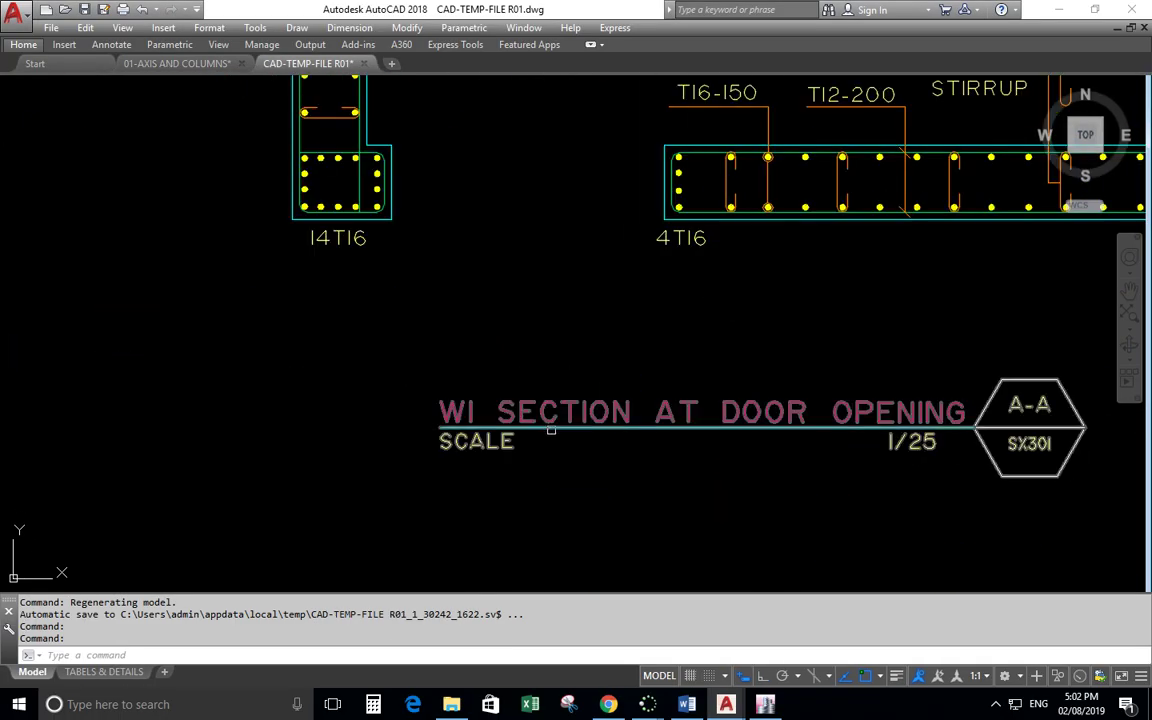
pyautogui.scroll(-4, 630, 345)
pyautogui.scroll(7, 614, 334)
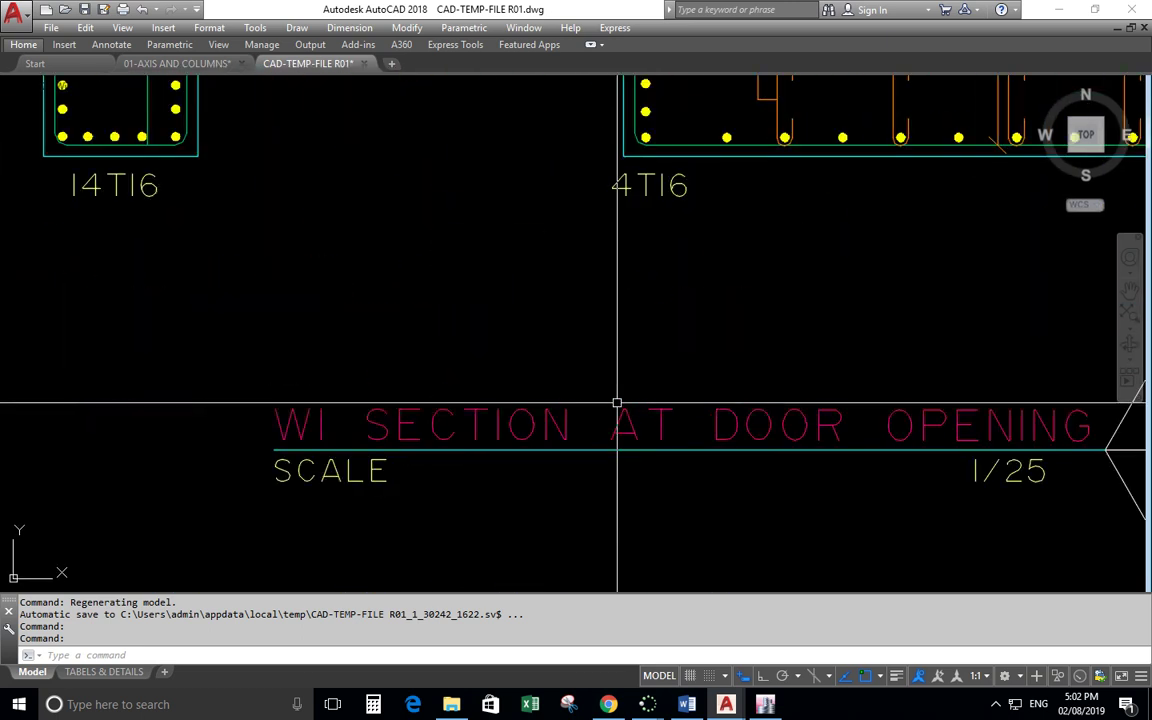
pyautogui.scroll(-2, 684, 437)
pyautogui.scroll(-5, 684, 437)
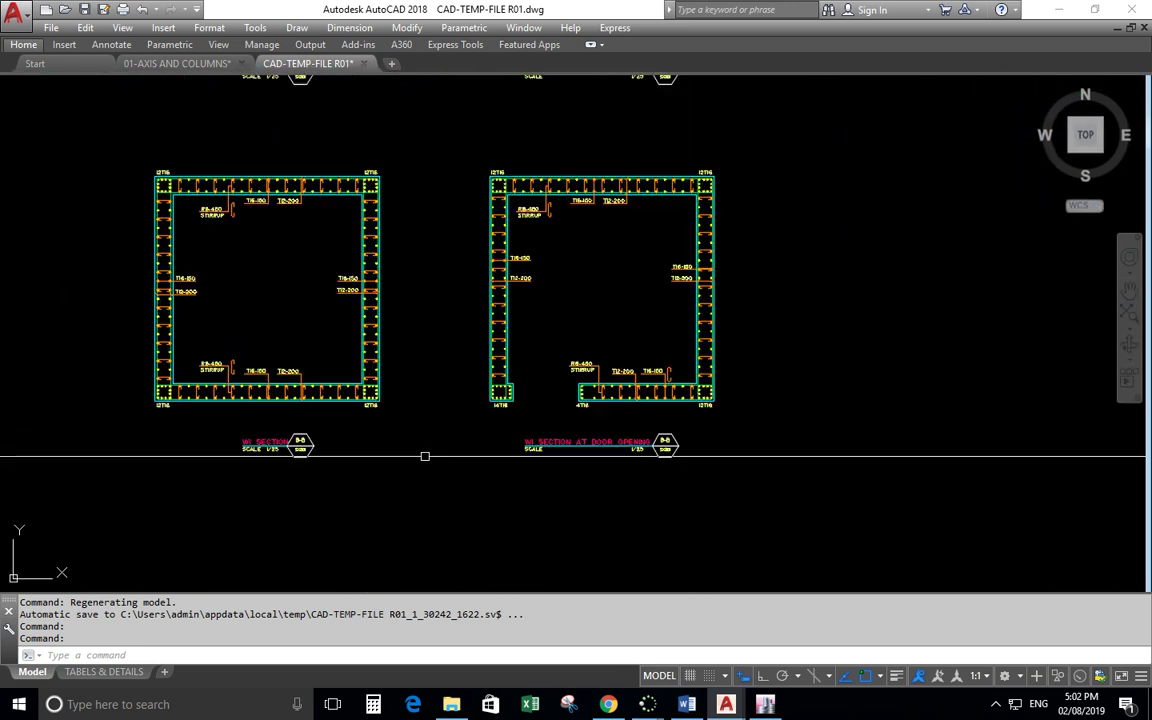
# - Examine the circular W1 wall sections C-C and the level range in their titles
pyautogui.scroll(4, 184, 339)
pyautogui.scroll(6, 310, 332)
pyautogui.scroll(-2, 320, 332)
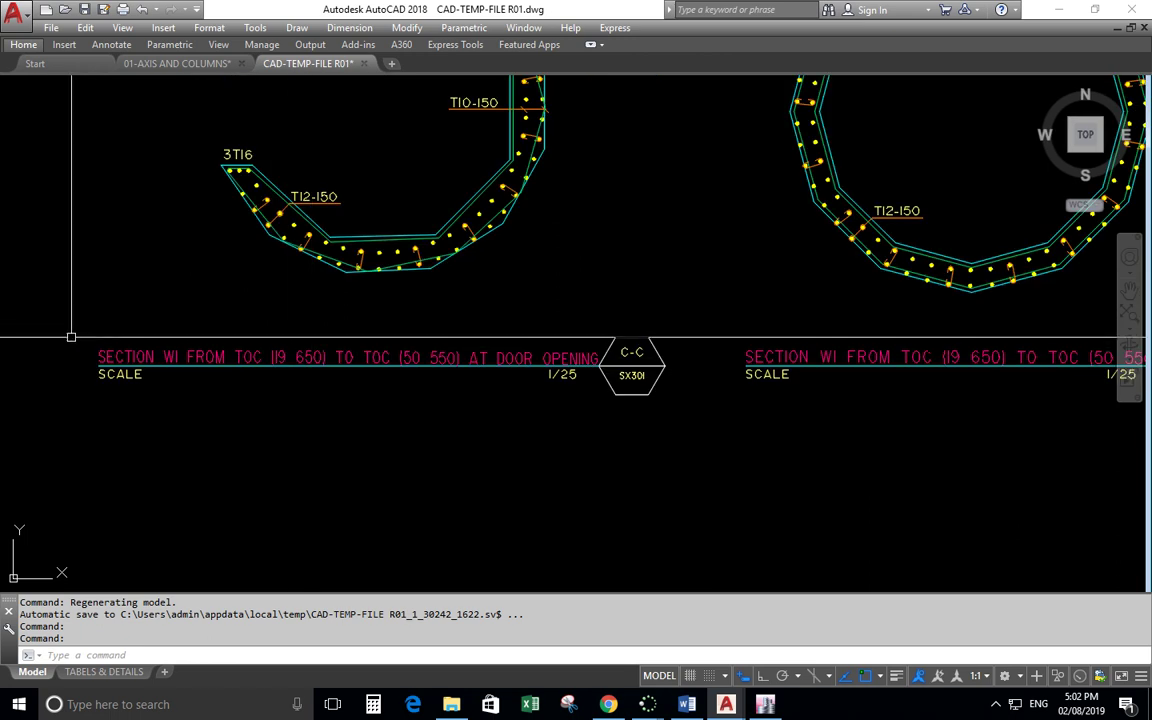
pyautogui.scroll(4, 160, 330)
pyautogui.scroll(-2, 160, 330)
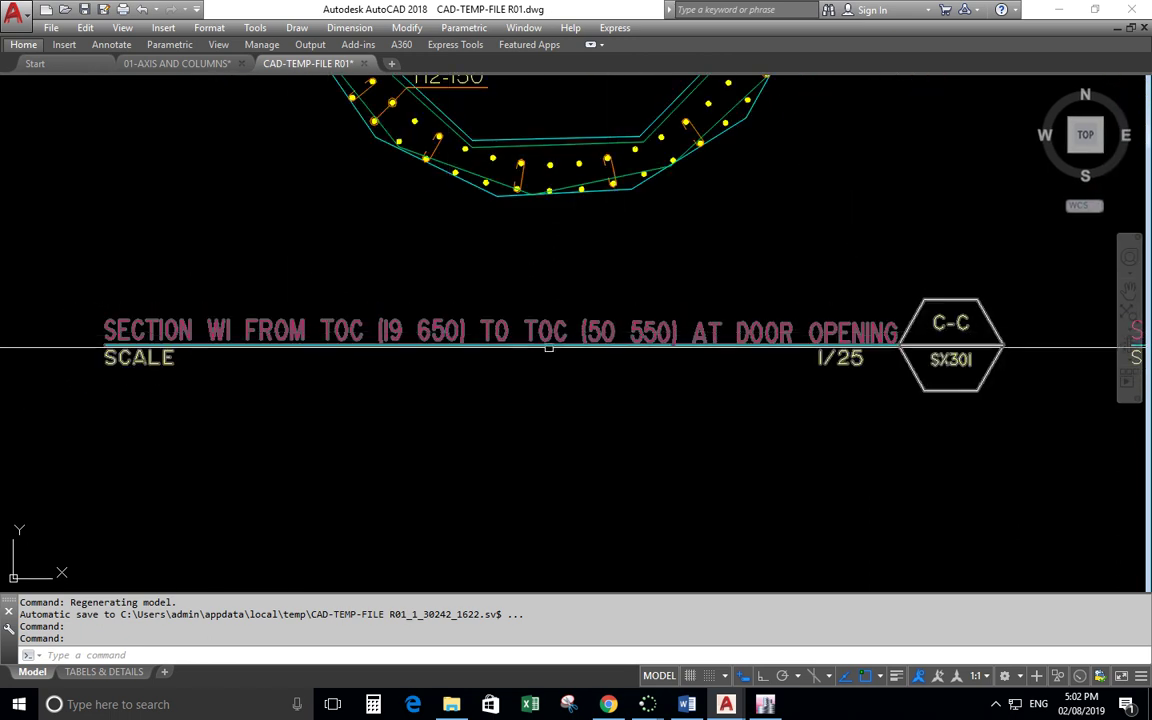
pyautogui.scroll(-4, 412, 300)
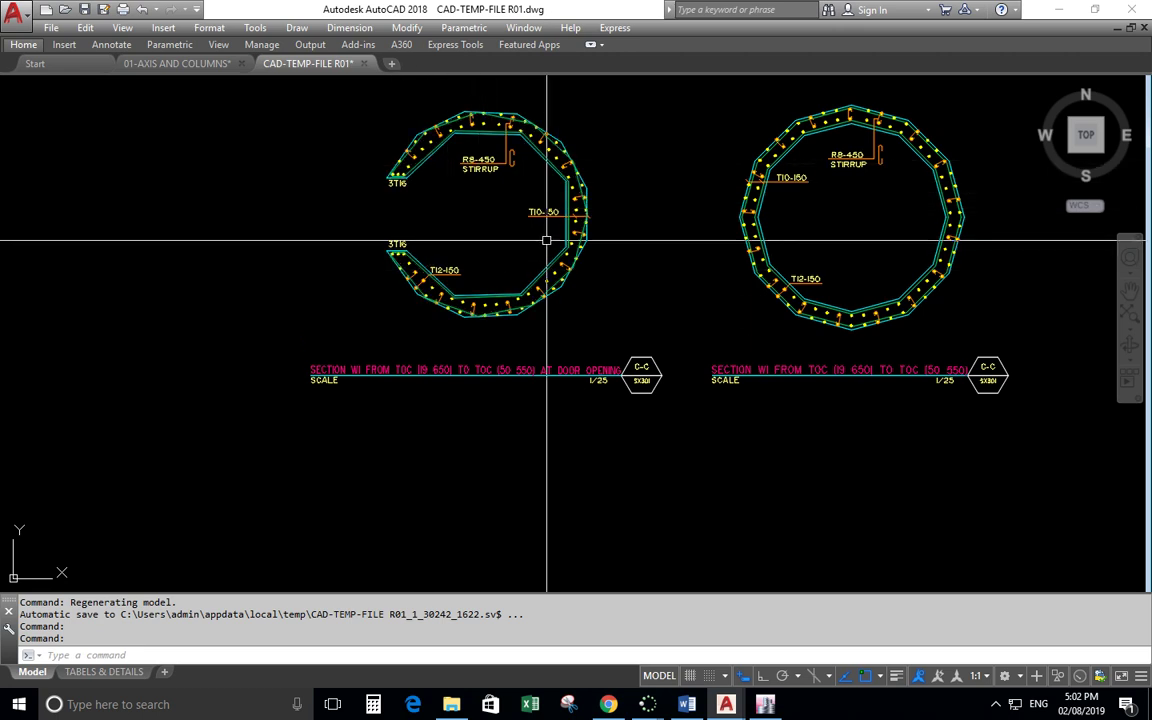
pyautogui.scroll(2, 462, 384)
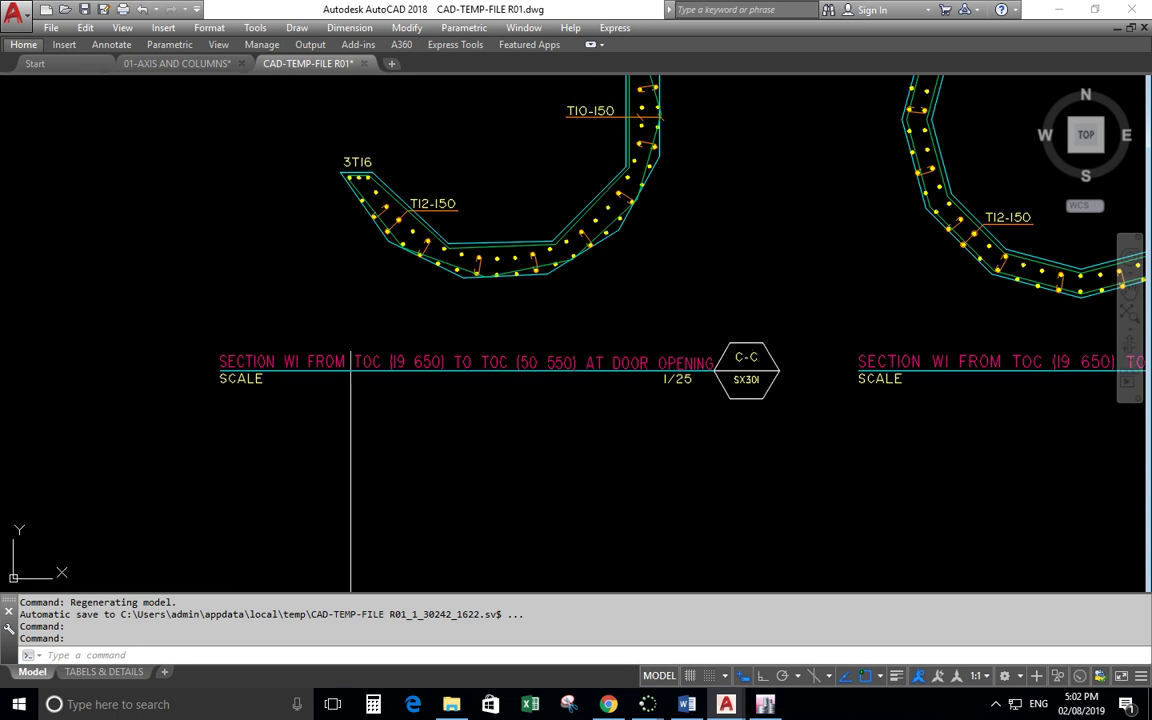
pyautogui.scroll(-4, 450, 384)
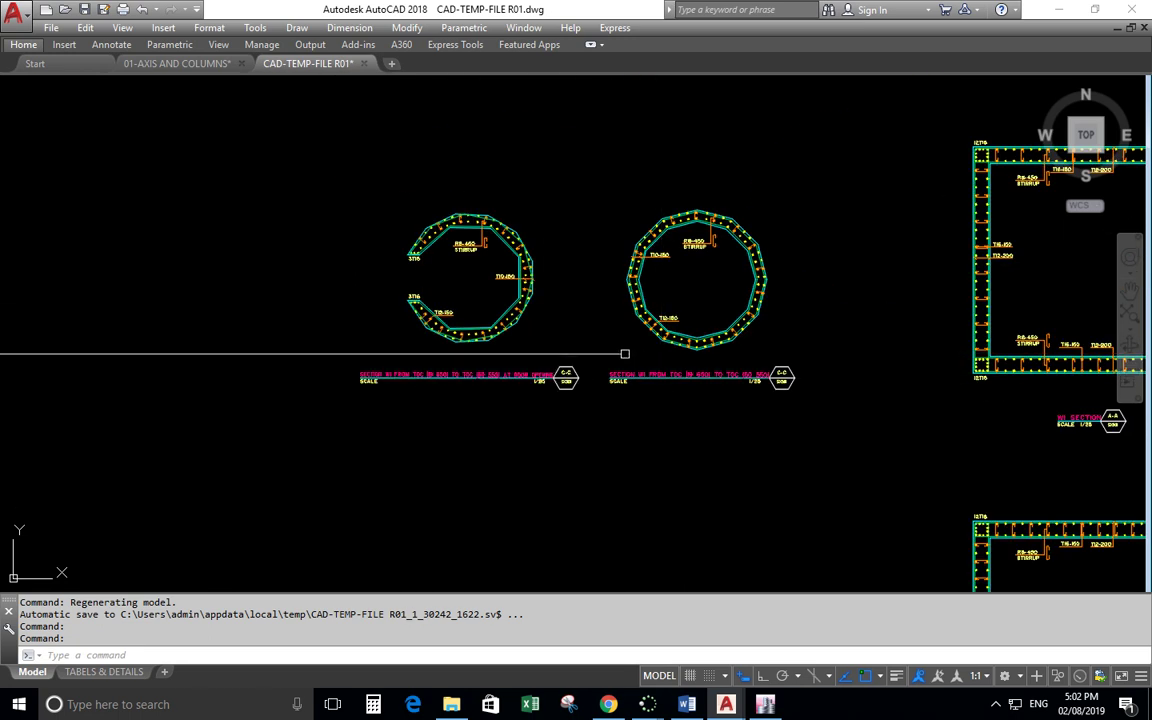
# - Regenerate the drawing and inspect the reinforcement of the circular W1 sections
pyautogui.write('RE')
pyautogui.press('Return')
pyautogui.scroll(2, 720, 321)
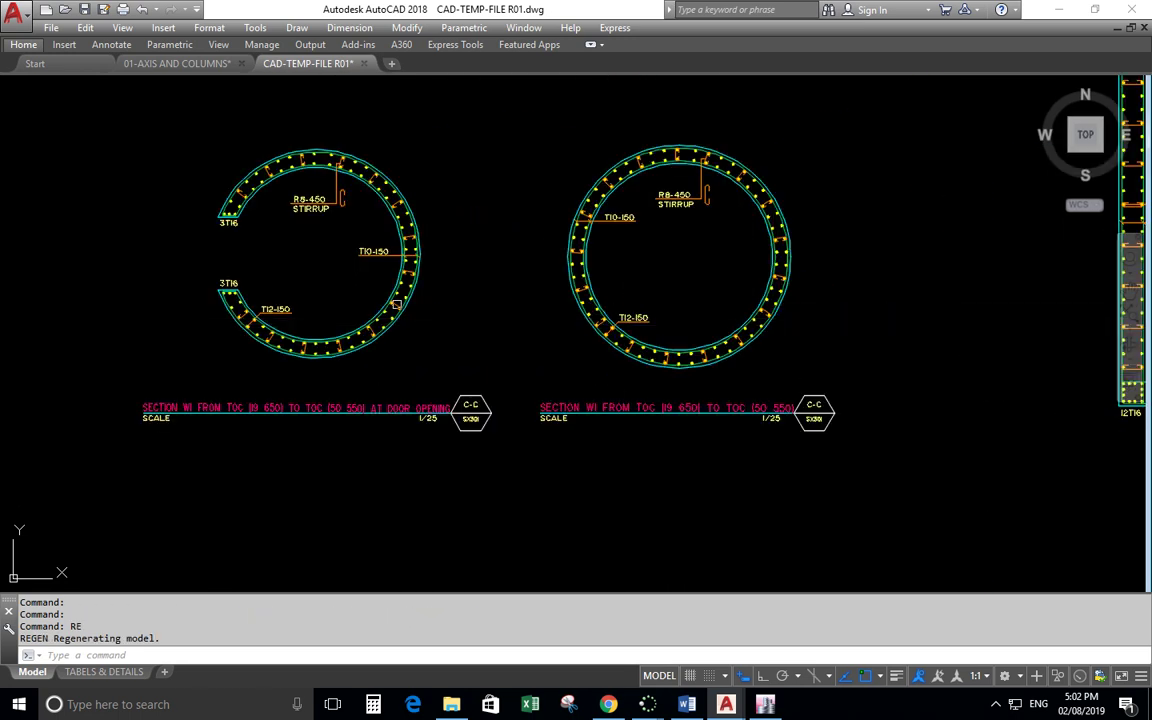
pyautogui.scroll(3, 373, 252)
pyautogui.scroll(-5, 260, 256)
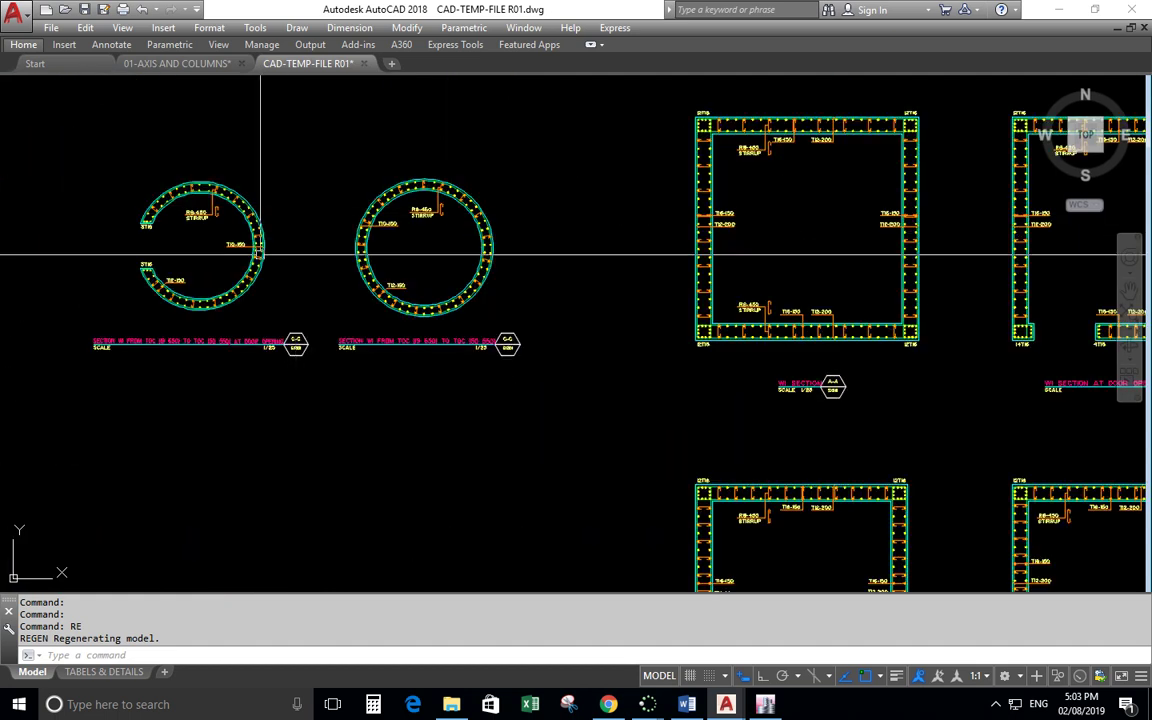
pyautogui.scroll(4, 429, 268)
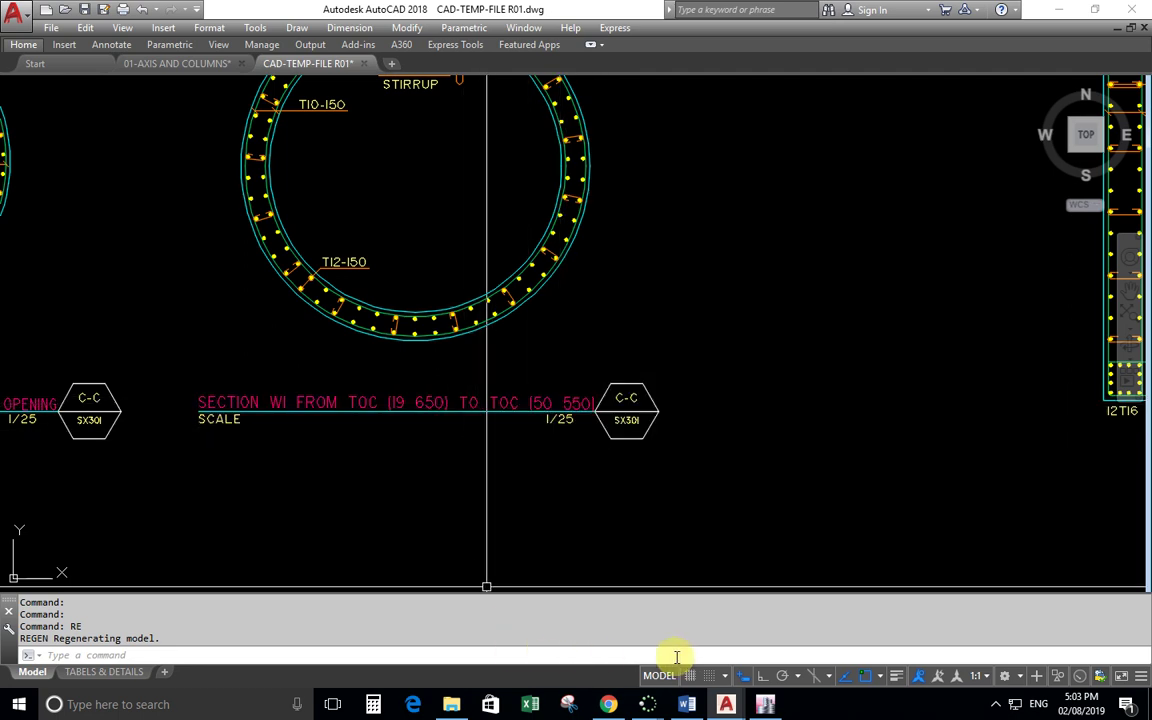
# - Switch back to ETABS and change the pier summary's Pier Label filter to P3
pyautogui.click(765, 704)
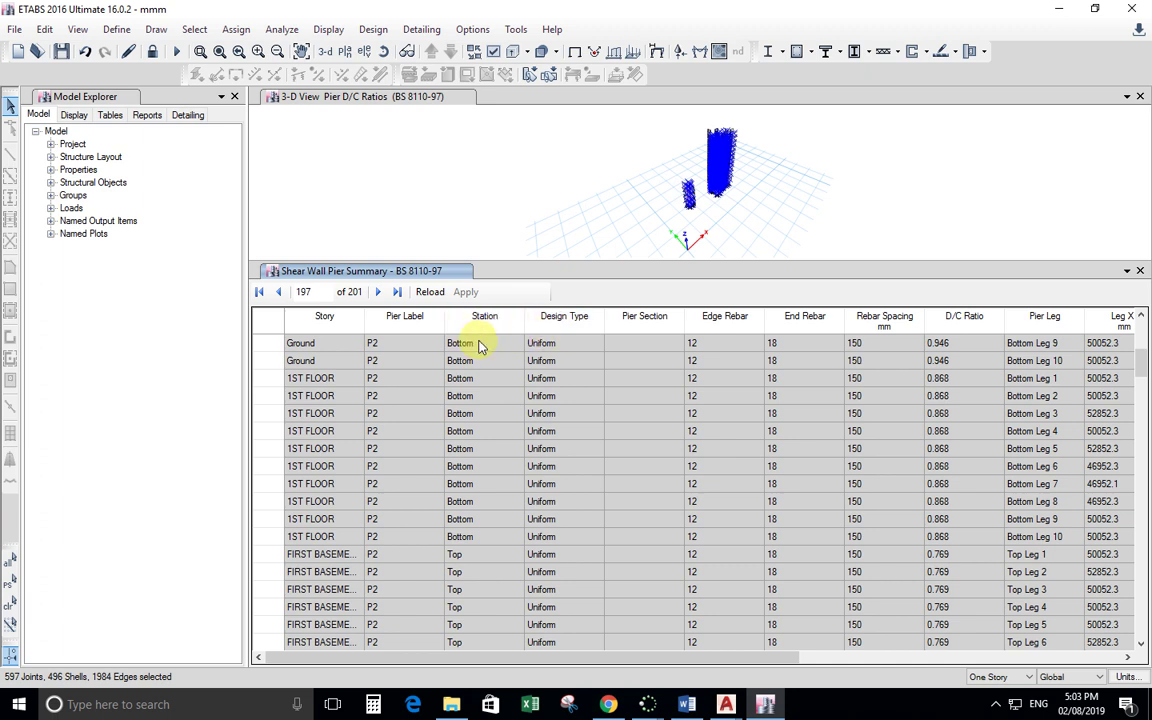
pyautogui.click(404, 317)
pyautogui.rightClick(405, 318)
pyautogui.click(472, 357)
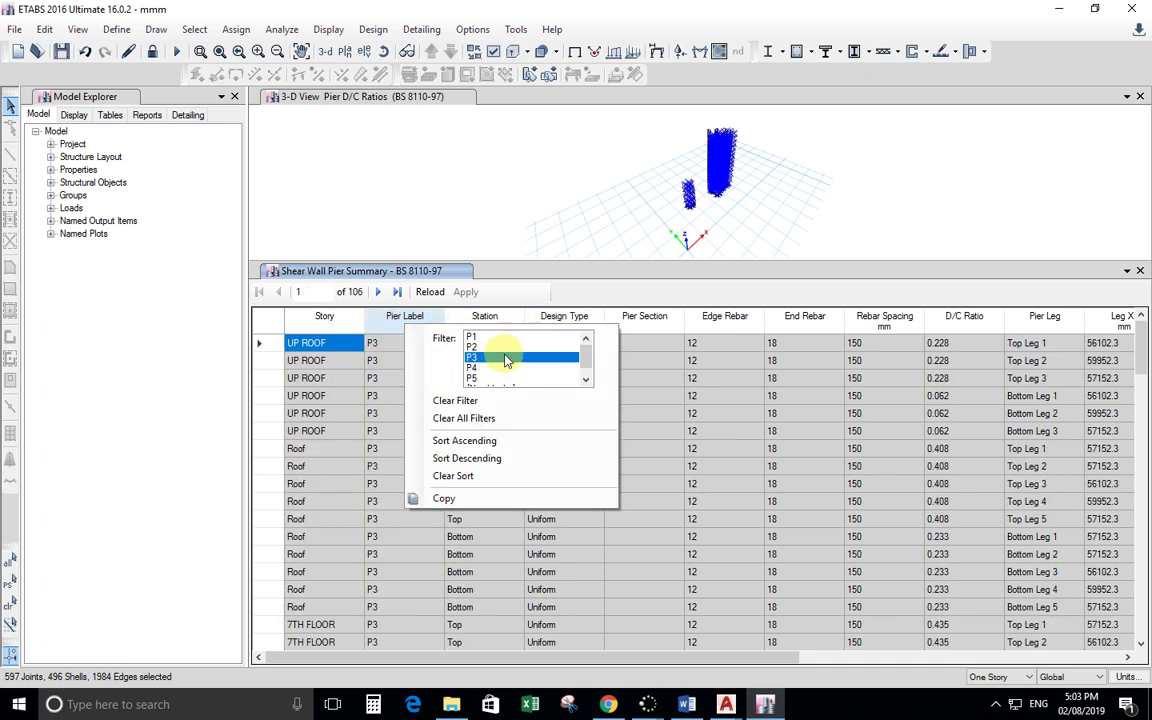
pyautogui.click(594, 300)
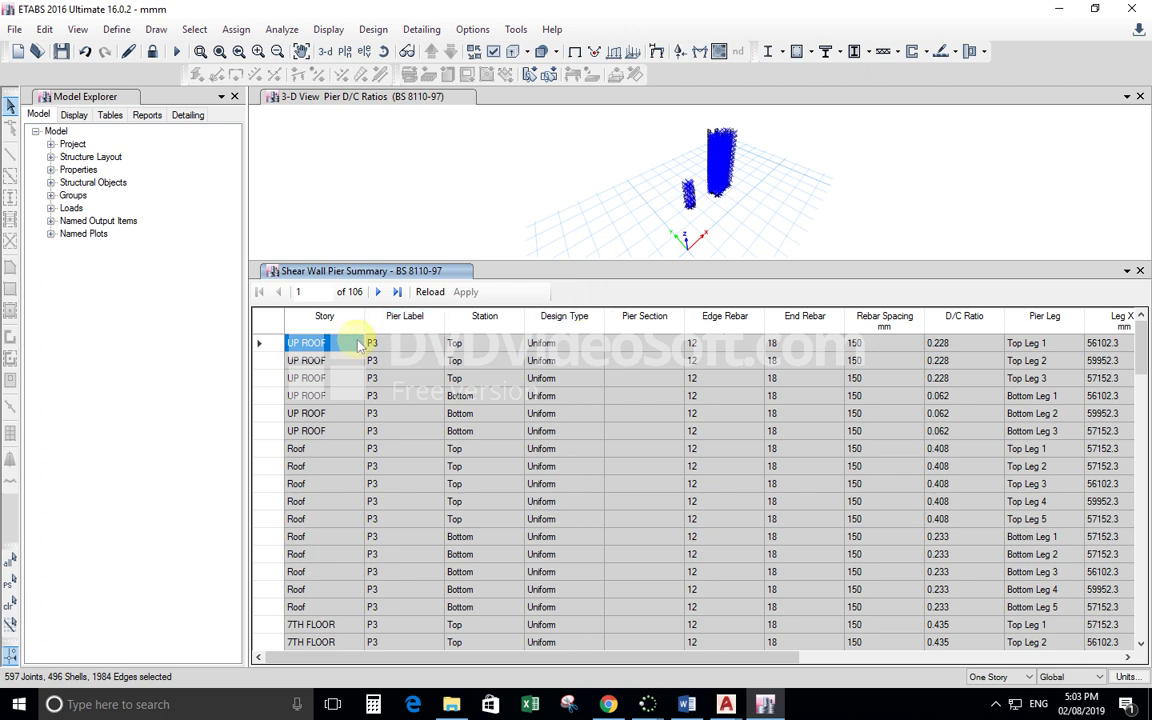
# - Sort the P3 rows by D/C Ratio in descending order and review which stories have the highest ratios
pyautogui.click(955, 320)
pyautogui.rightClick(955, 322)
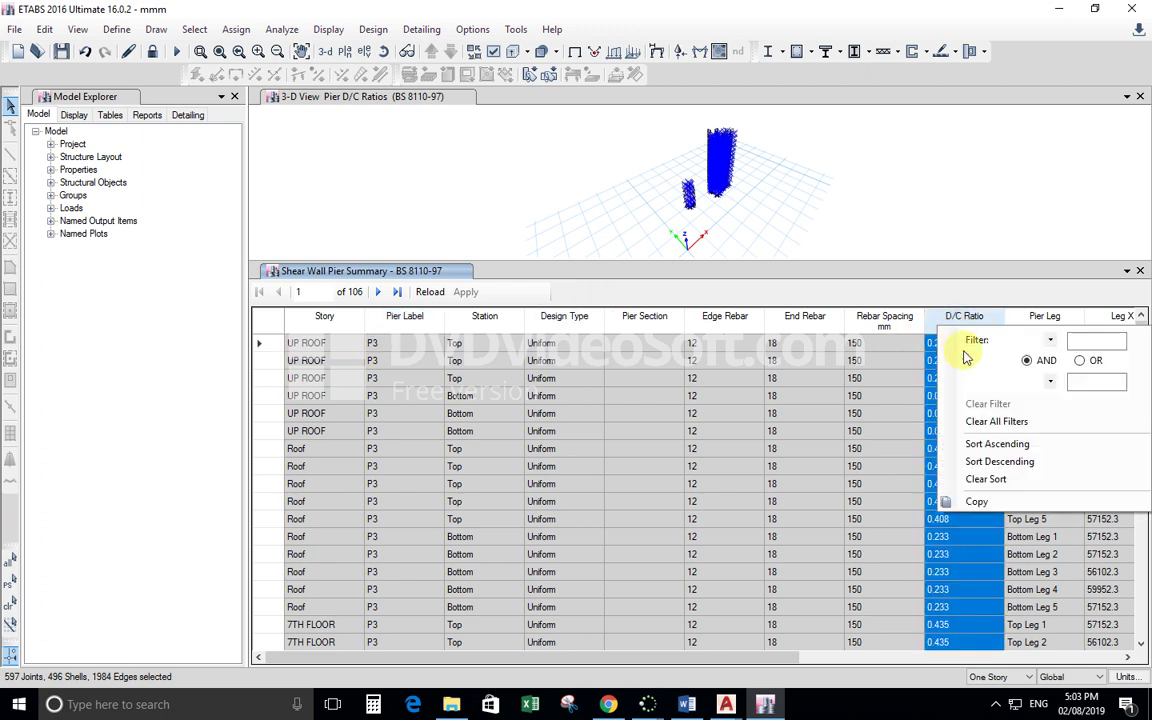
pyautogui.click(975, 461)
pyautogui.scroll(10, 982, 430)
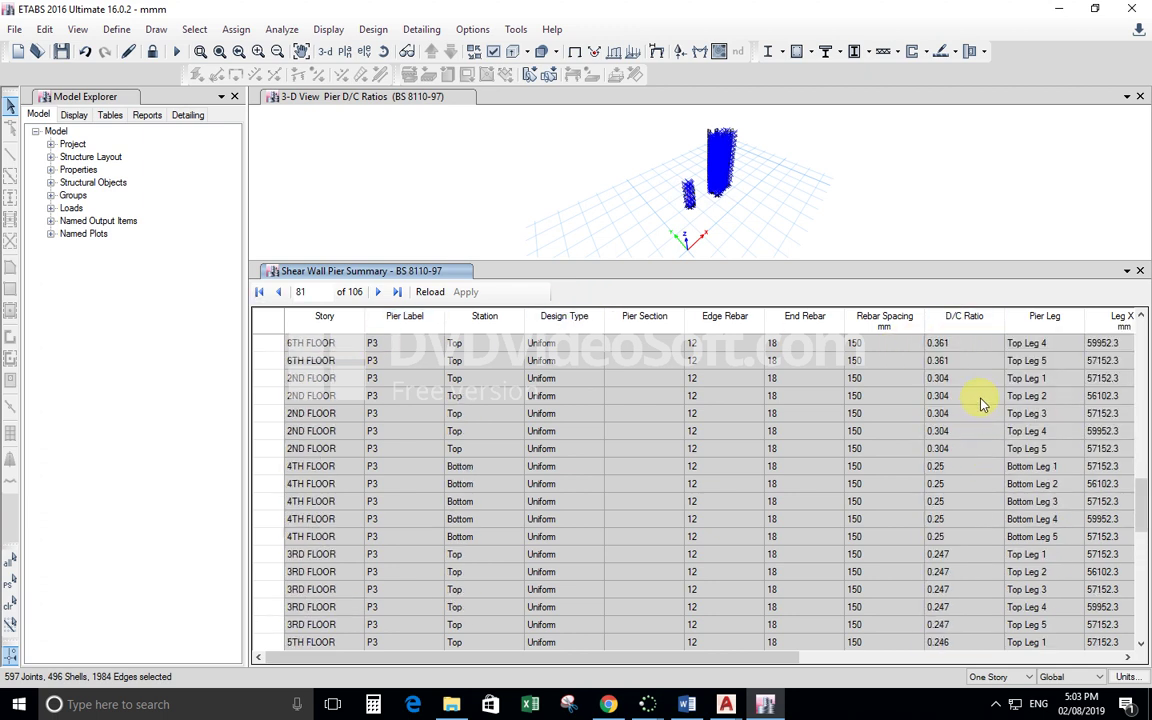
pyautogui.scroll(10, 980, 410)
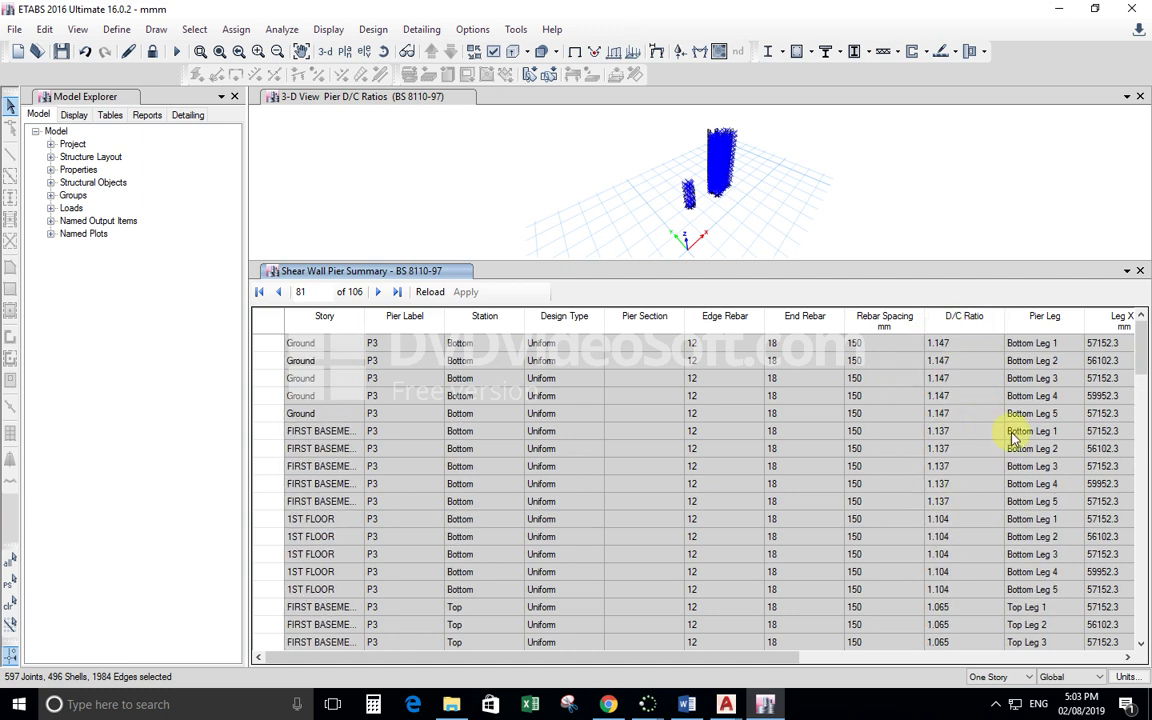
pyautogui.scroll(-3, 918, 553)
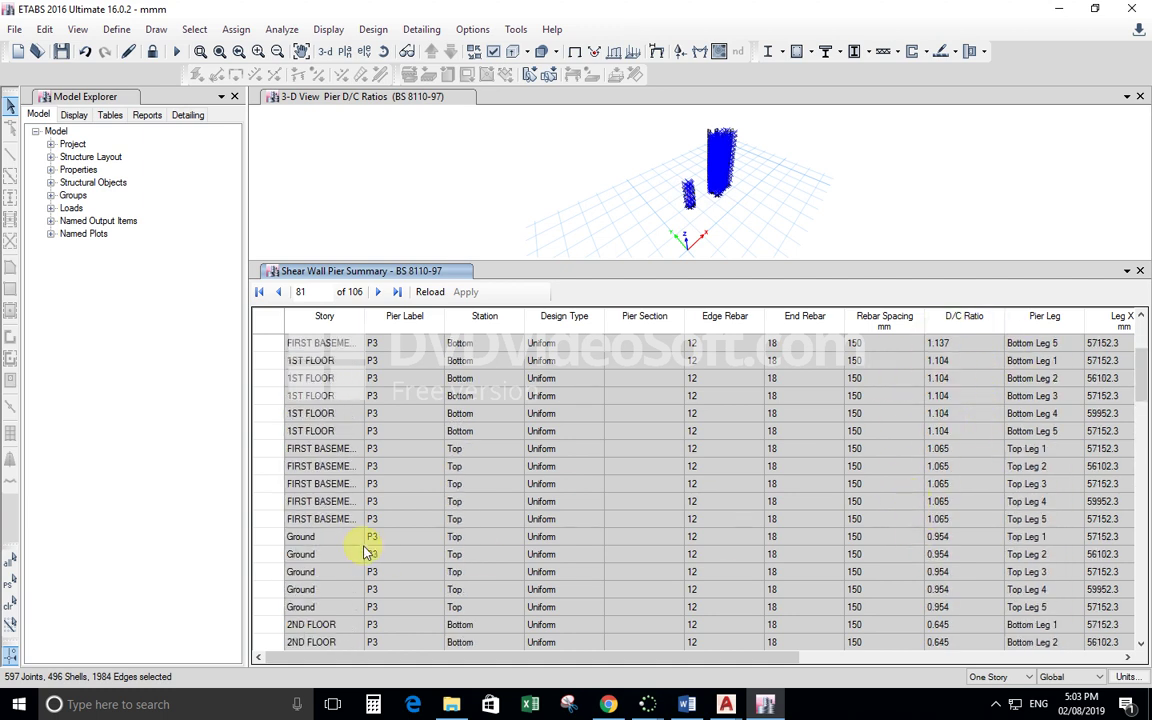
pyautogui.scroll(-1, 302, 562)
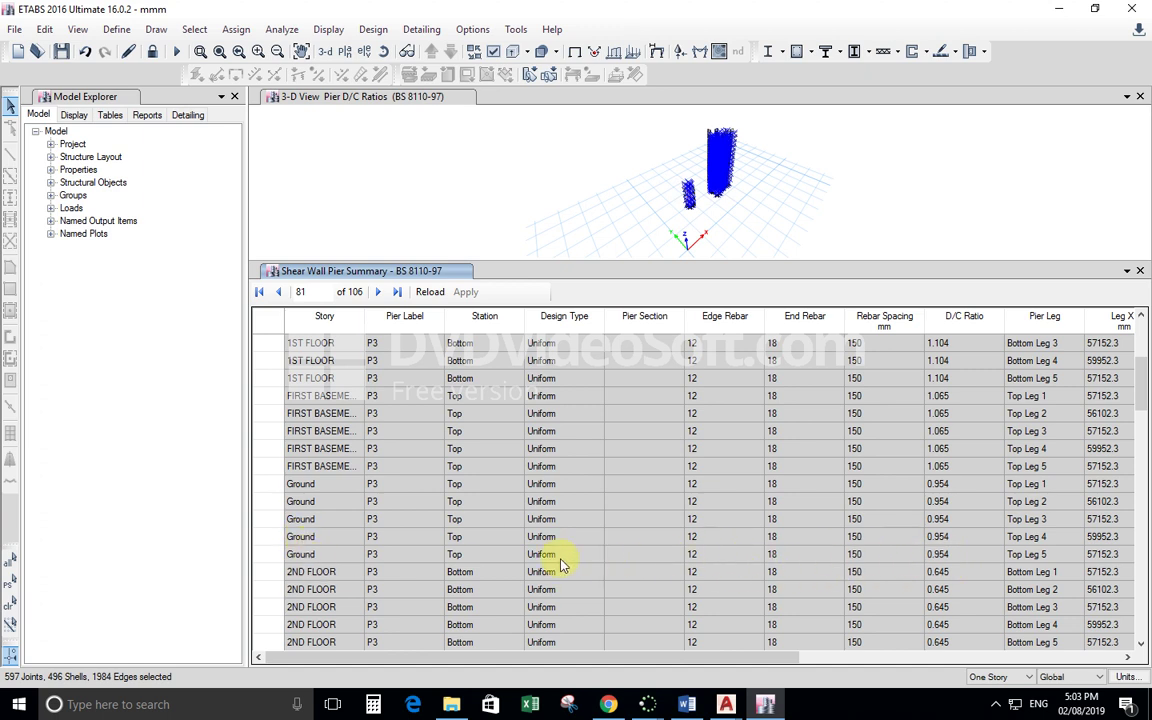
pyautogui.scroll(4, 312, 565)
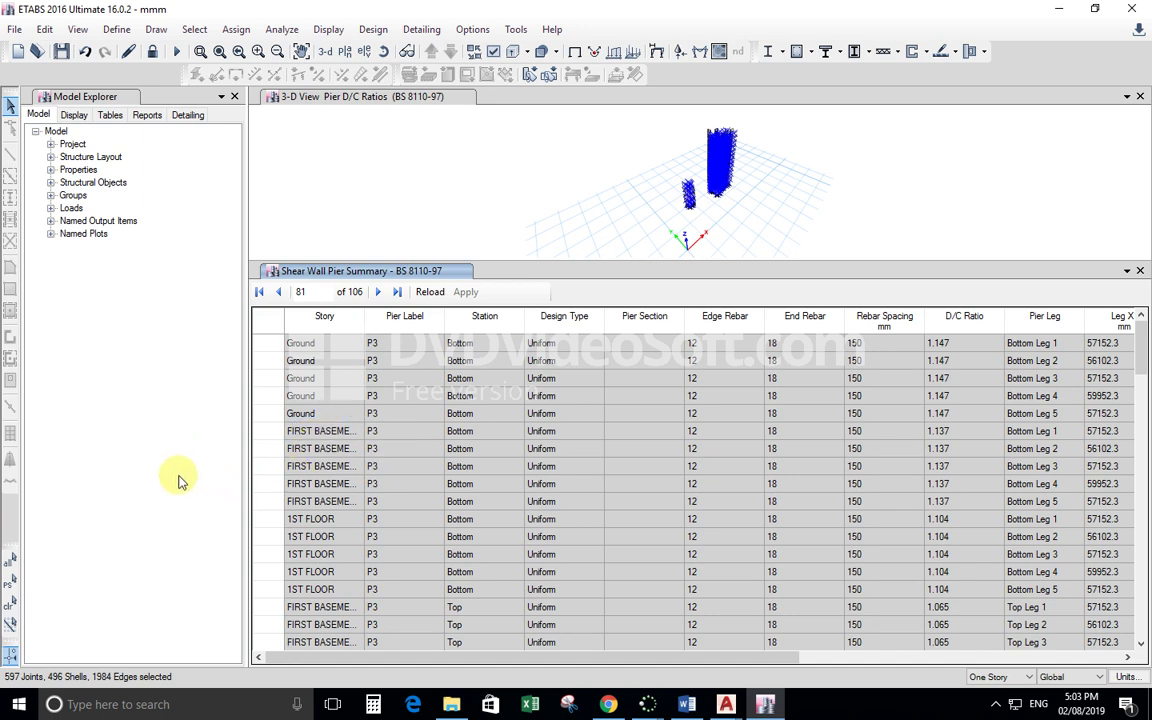
# - Change the pier summary's Pier Label filter to P4
pyautogui.click(405, 318)
pyautogui.rightClick(405, 318)
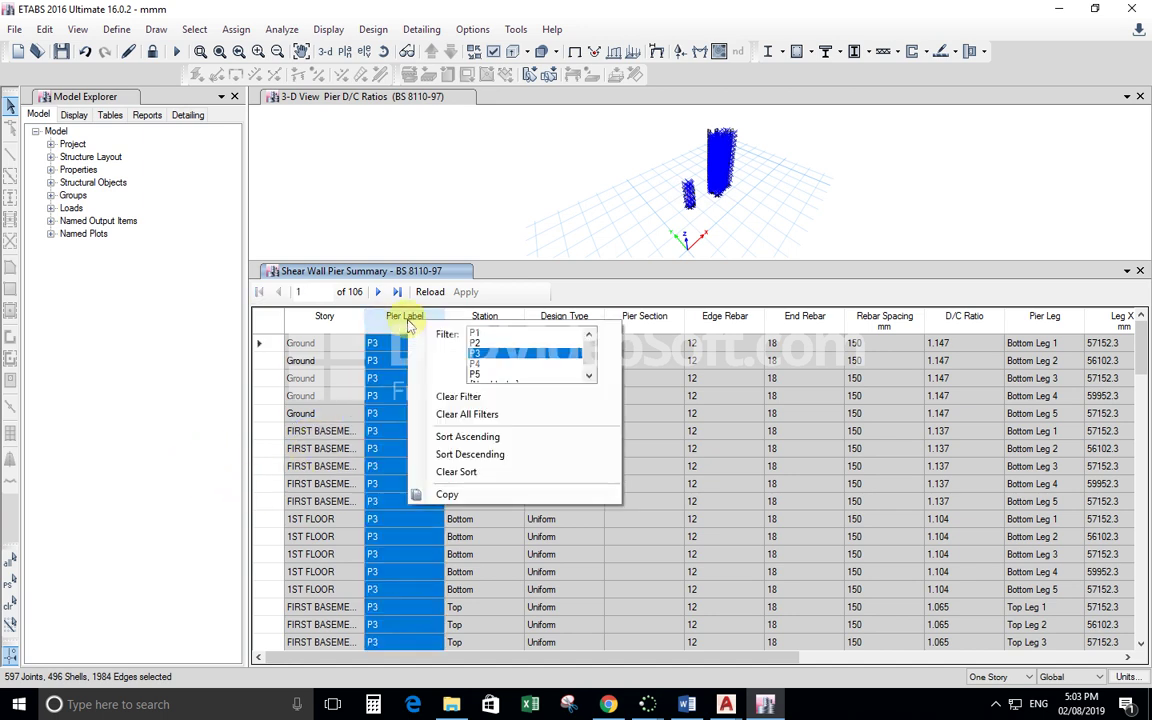
pyautogui.click(480, 358)
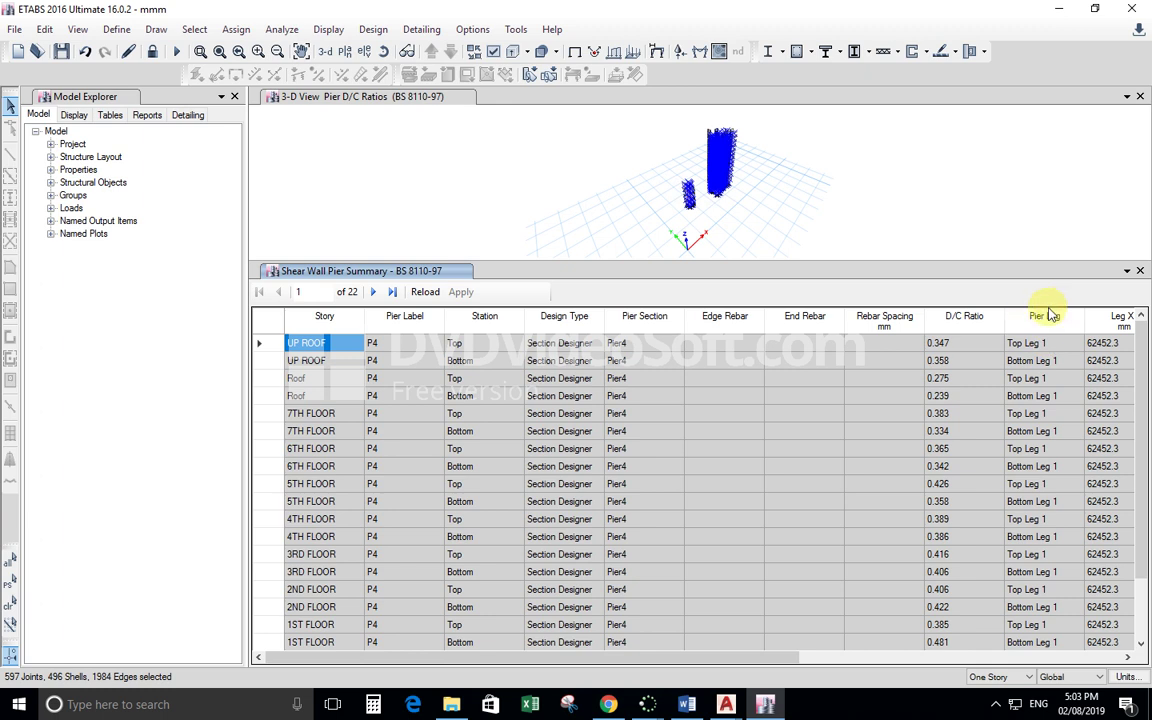
# - Sort the P4 rows by D/C Ratio in descending order and go to the first rows
pyautogui.click(964, 318)
pyautogui.rightClick(964, 318)
pyautogui.click(1000, 452)
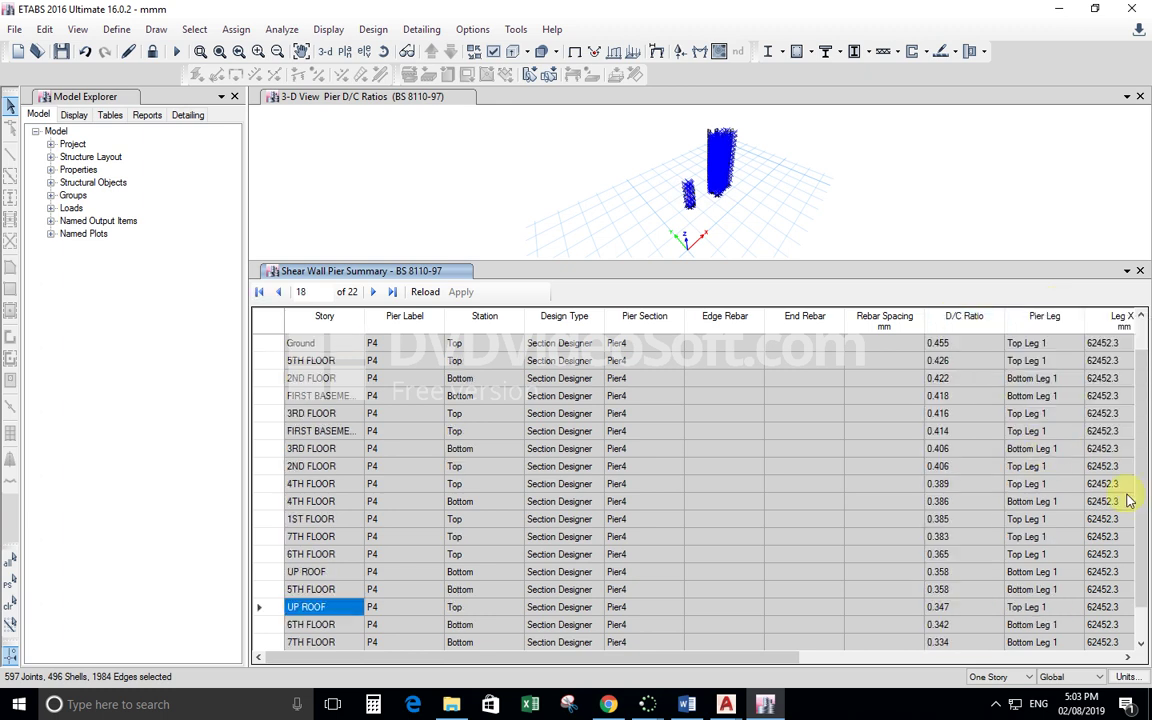
pyautogui.scroll(1, 1145, 422)
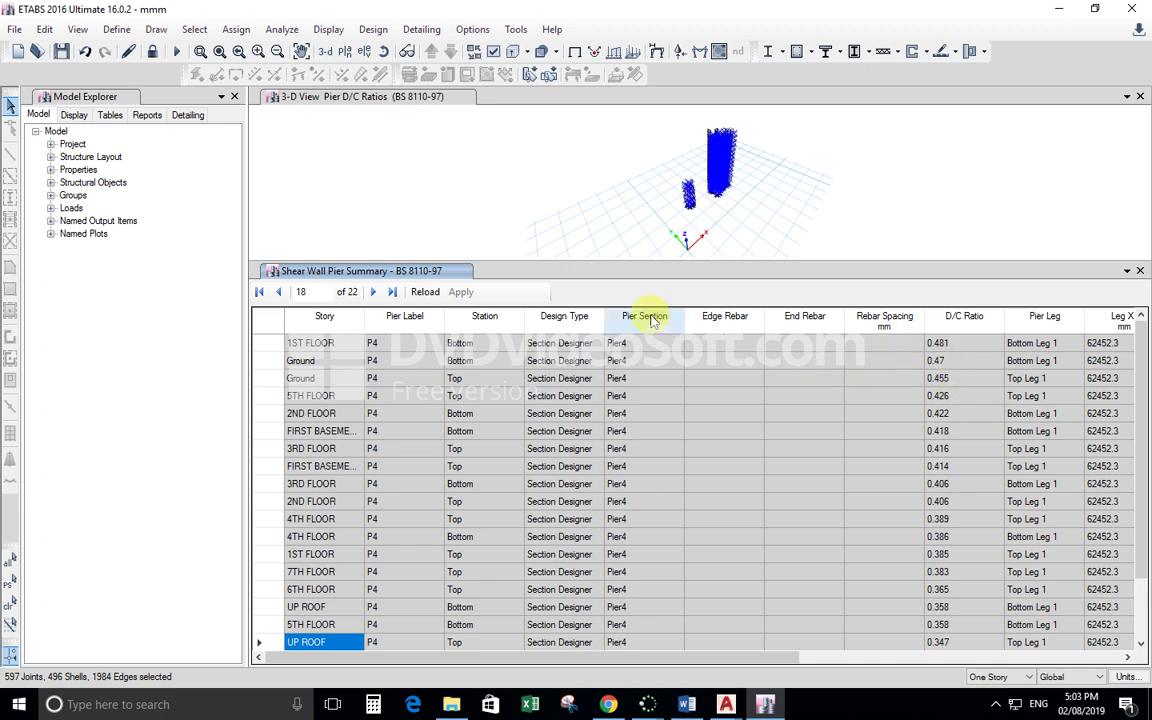
# - Filter the pier summary to pier label P5, sort its rows by D/C Ratio in descending order, review them and close the summary
pyautogui.click(410, 318)
pyautogui.rightClick(411, 318)
pyautogui.click(485, 370)
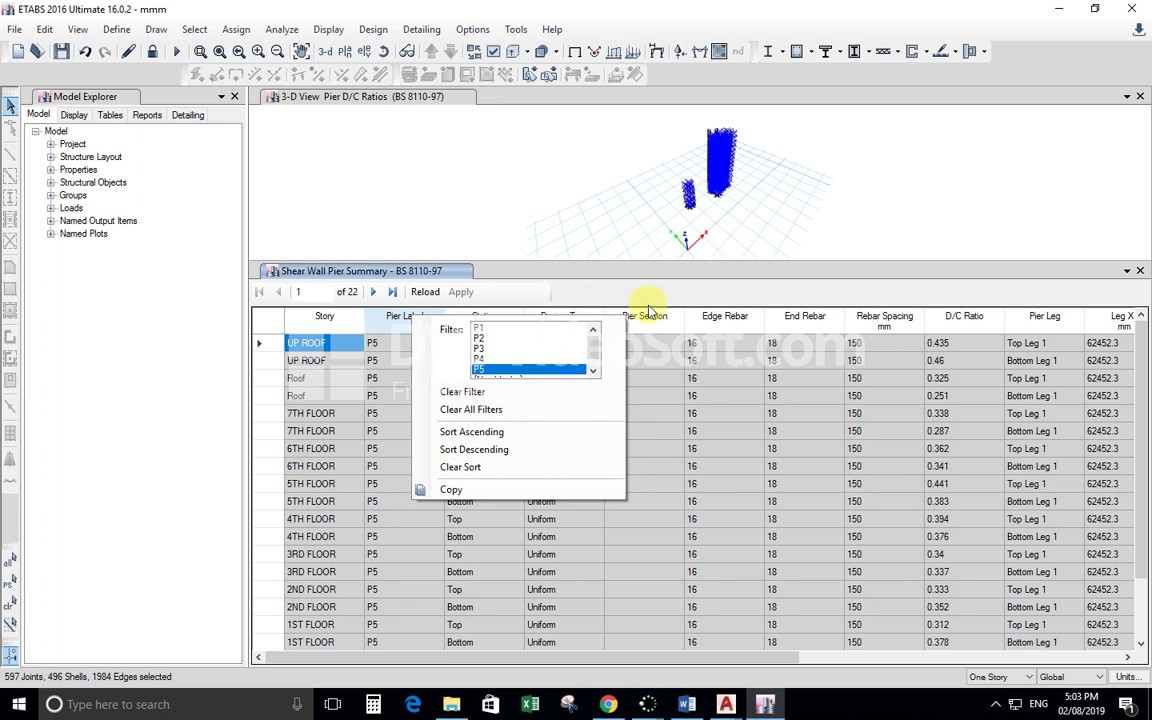
pyautogui.click(962, 316)
pyautogui.rightClick(962, 316)
pyautogui.click(1000, 446)
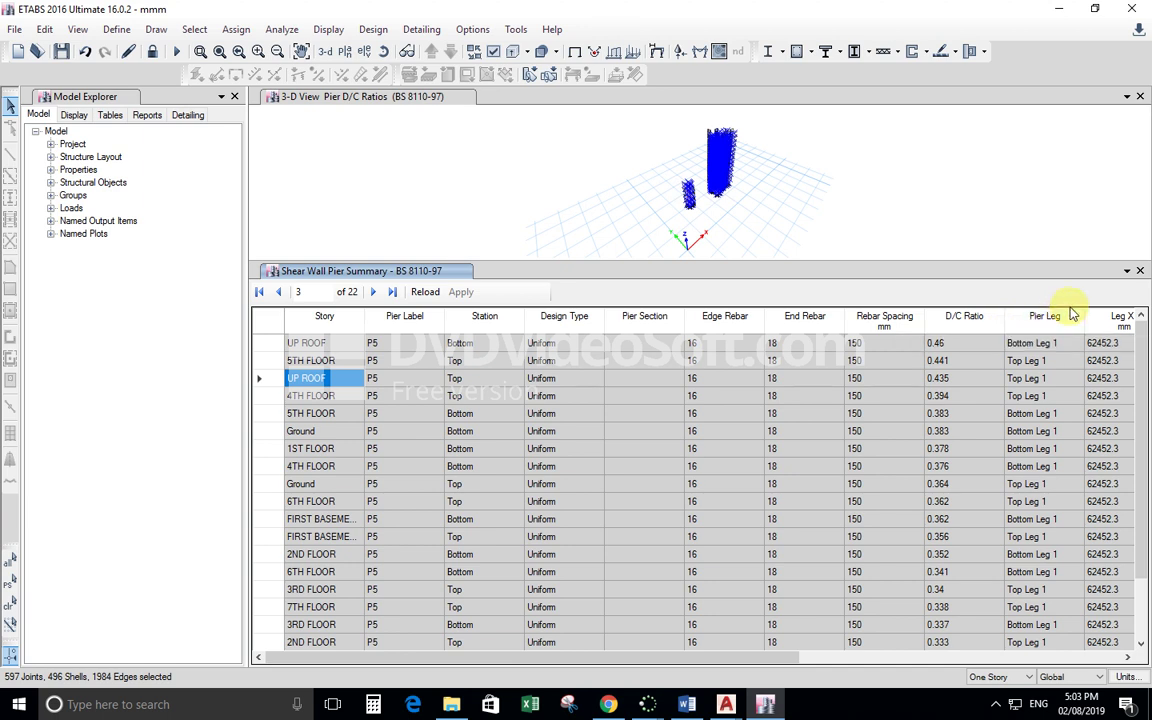
pyautogui.click(1140, 270)
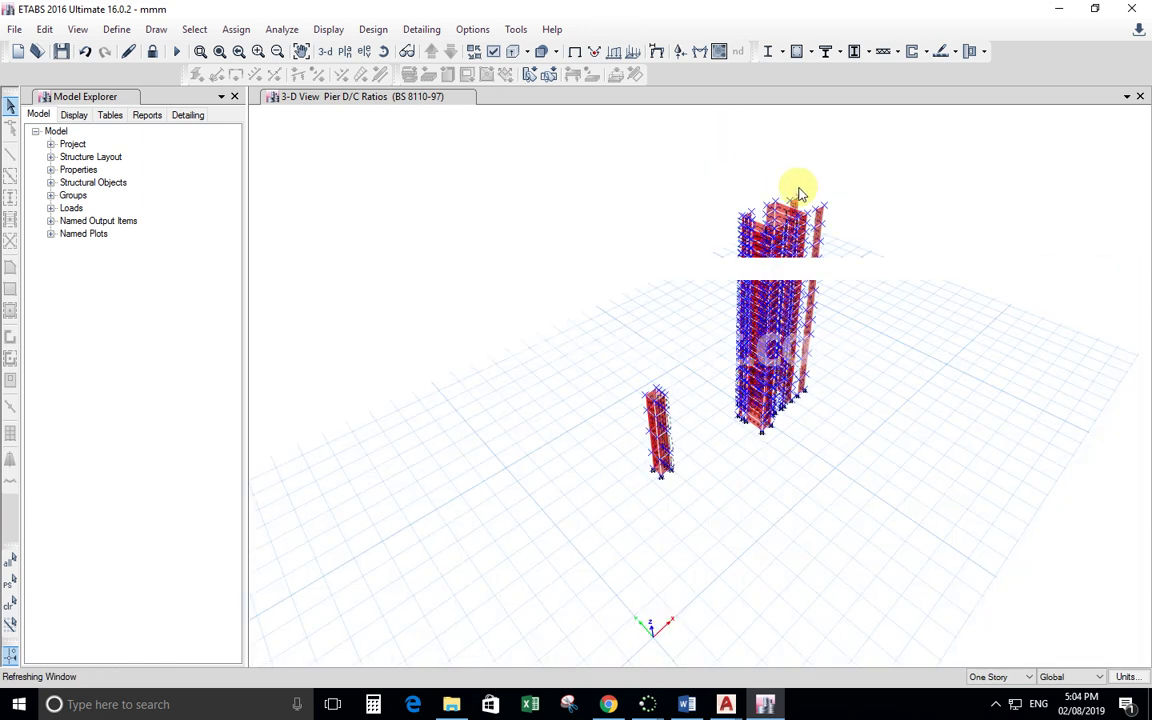
# - Set the 3D view to the XZ direction with an aperture of 0
pyautogui.click(80, 30)
pyautogui.click(102, 47)
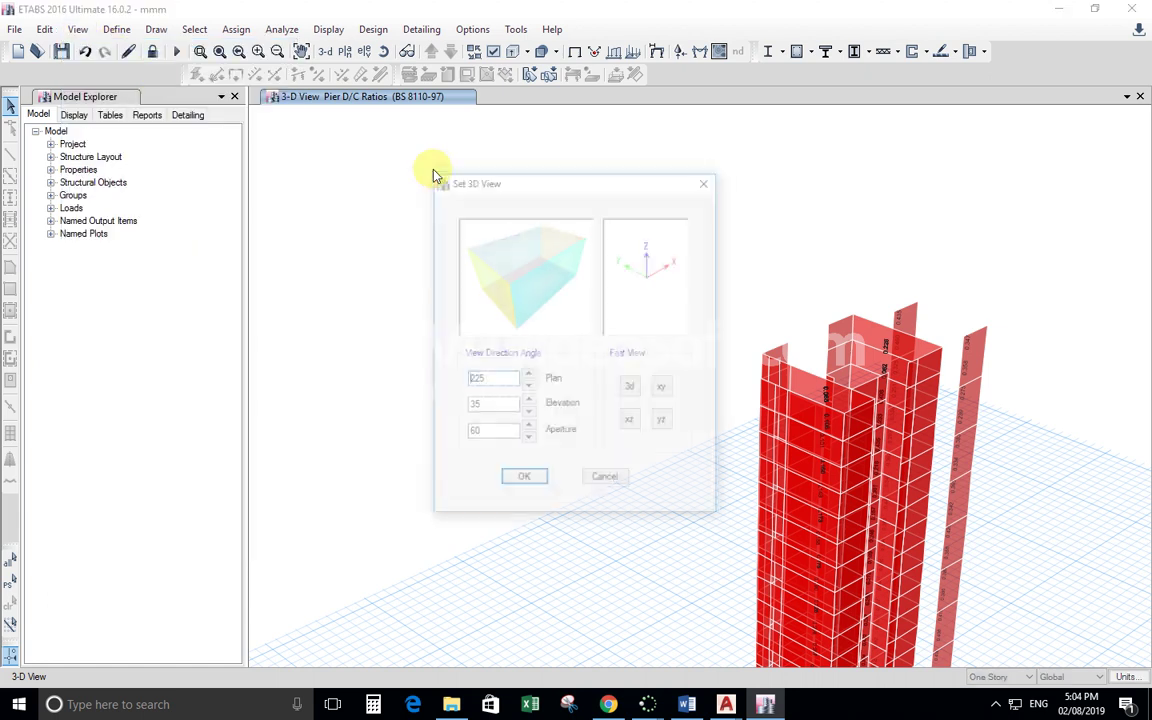
pyautogui.click(633, 424)
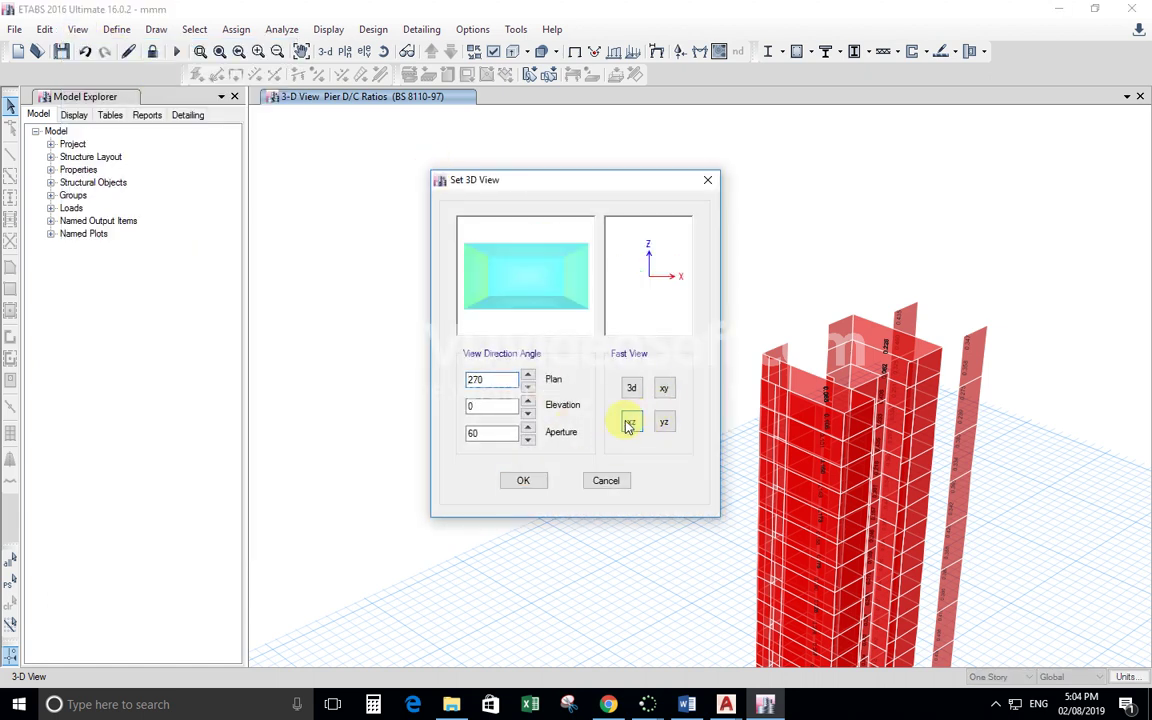
pyautogui.doubleClick(472, 431)
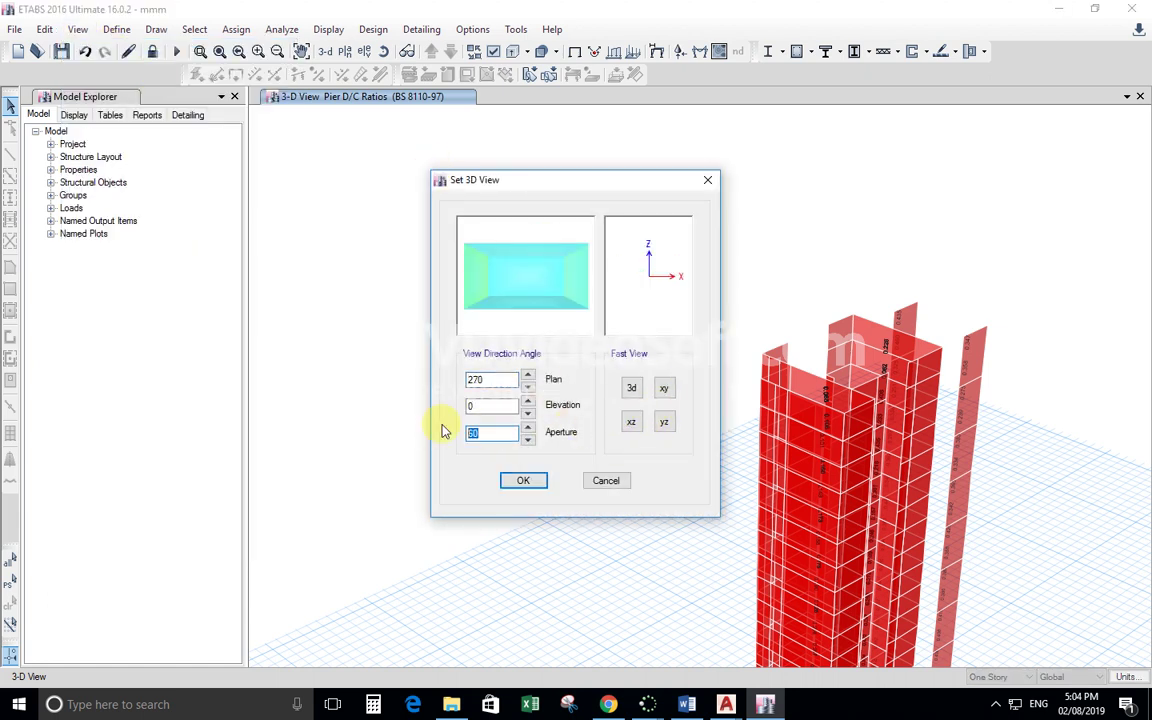
pyautogui.write('0')
pyautogui.click(522, 481)
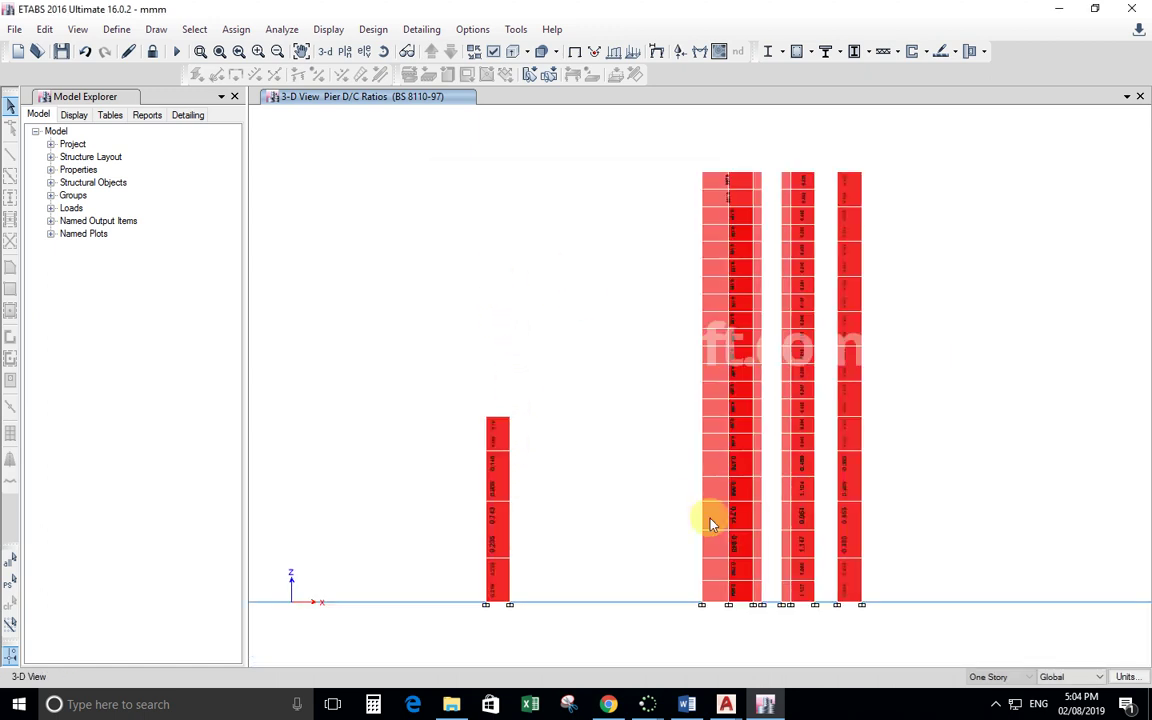
# - Select the two large core walls over the lowest three stories, leaving out the separate narrow pier beside them
pyautogui.scroll(5, 788, 562)
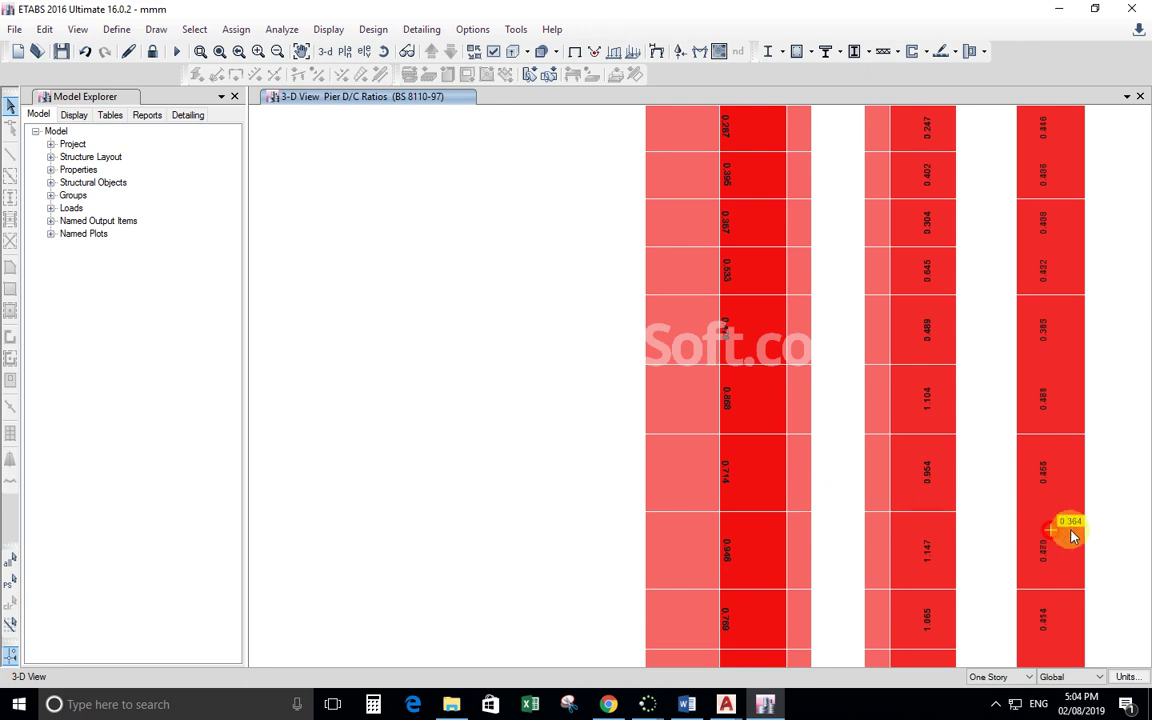
pyautogui.moveTo(1067, 532); pyautogui.dragTo(840, 380, button='middle')
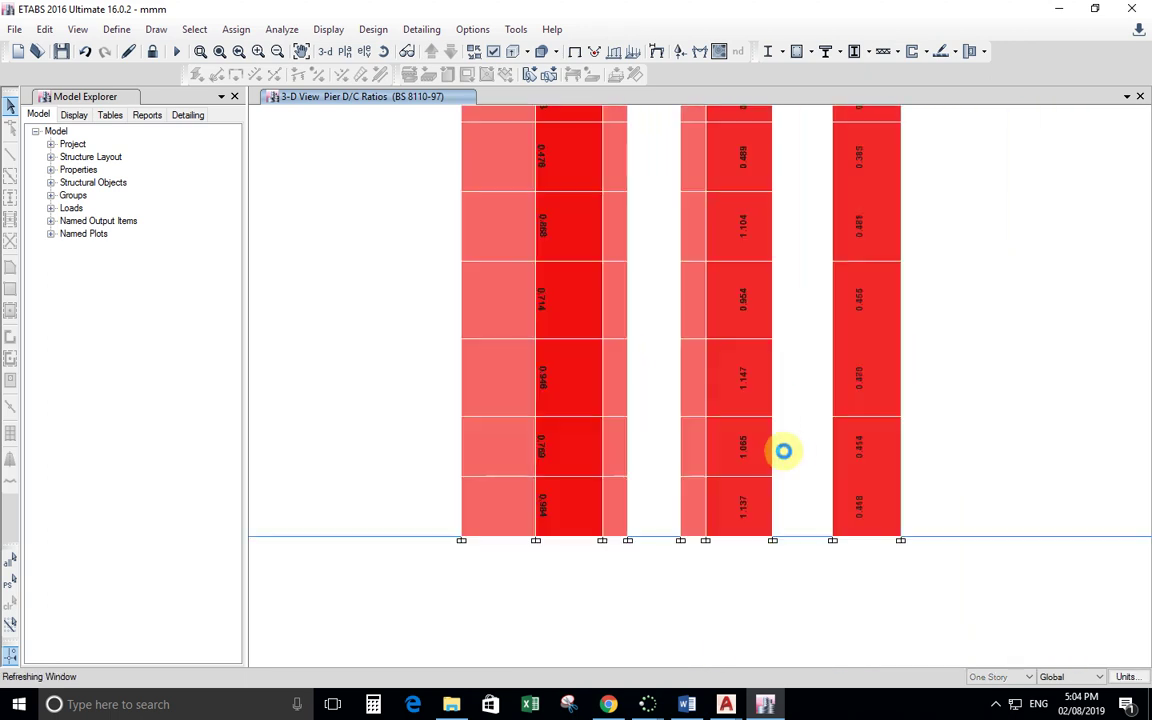
pyautogui.moveTo(797, 451); pyautogui.dragTo(406, 513)
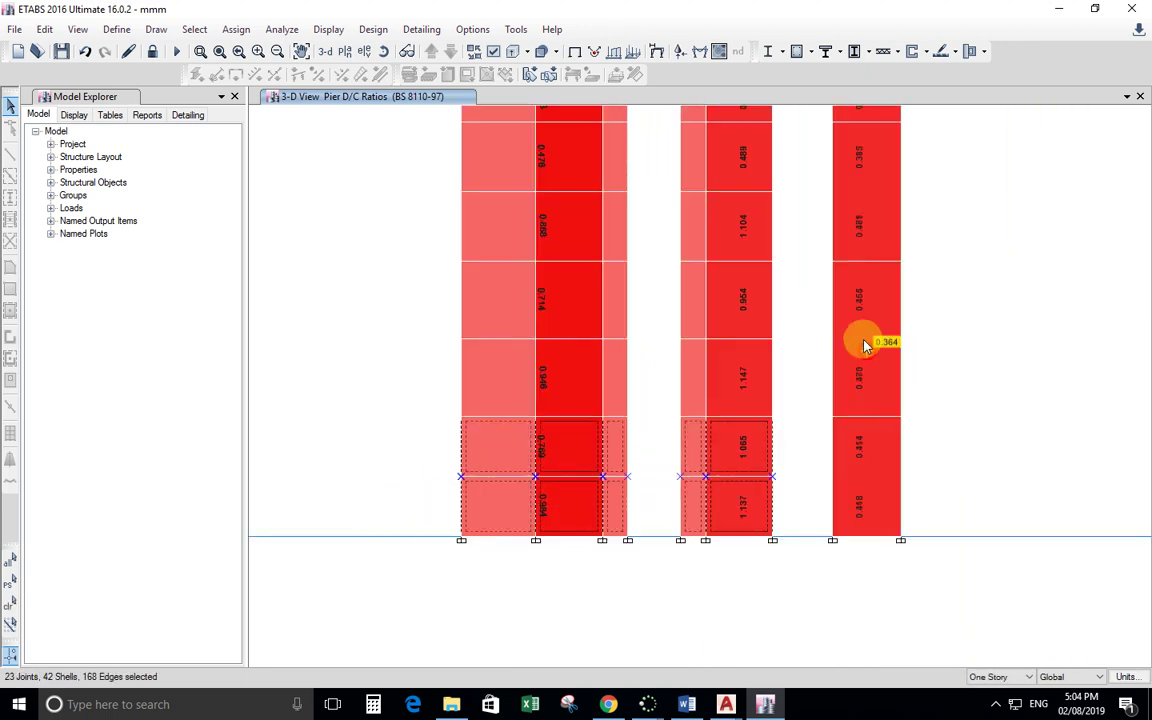
pyautogui.moveTo(794, 310); pyautogui.dragTo(420, 378)
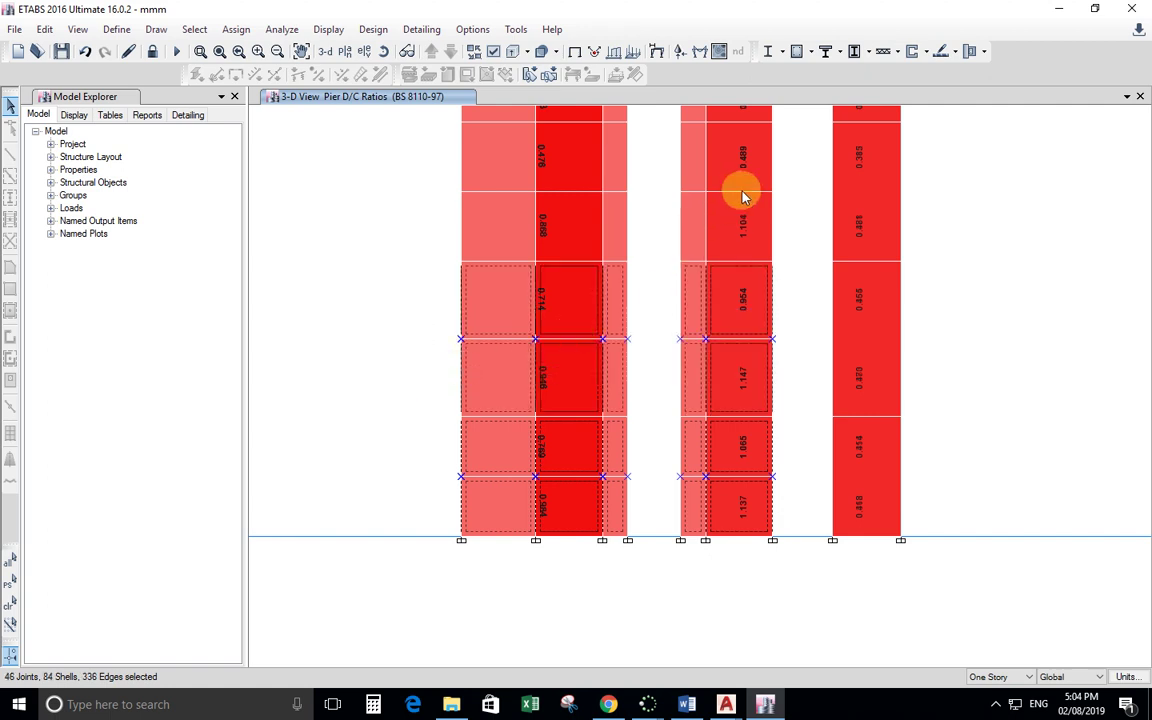
pyautogui.moveTo(781, 157); pyautogui.dragTo(405, 226)
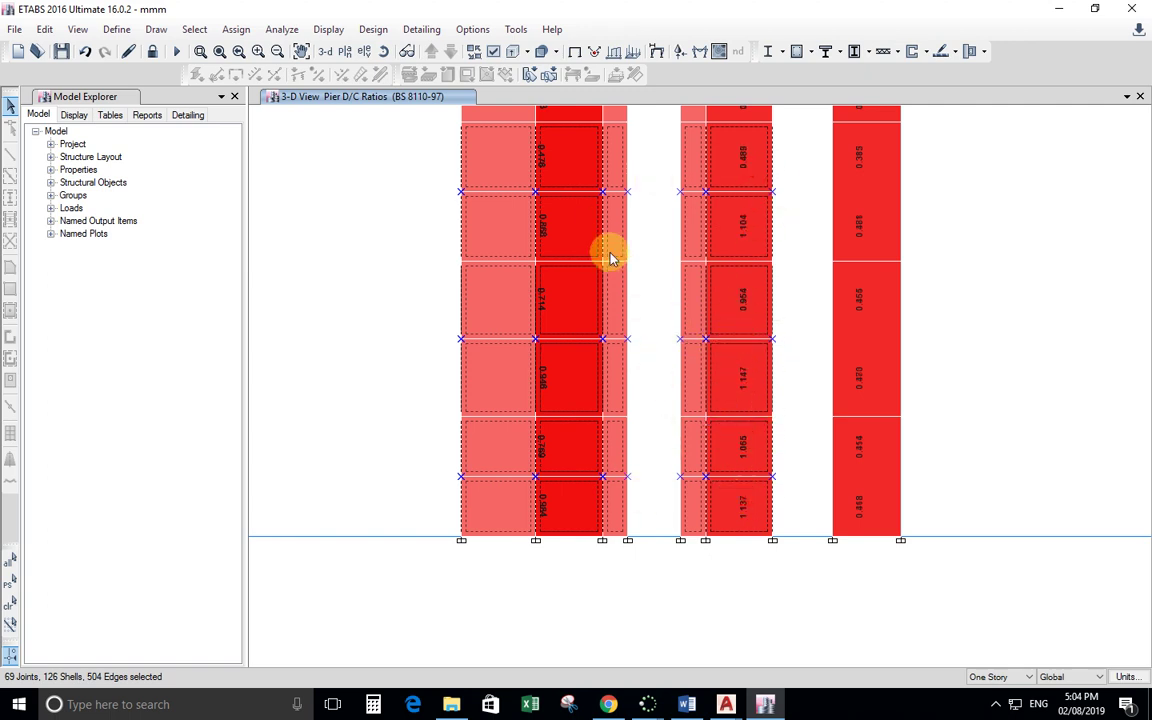
# - Assign uniform reinforcing to the selected piers: FCU40, 16 mm bars at 150 mm, 25 mm cover, 18 mm end bars, reinforcement to be checked
pyautogui.click(918, 51)
pyautogui.moveTo(935, 120)
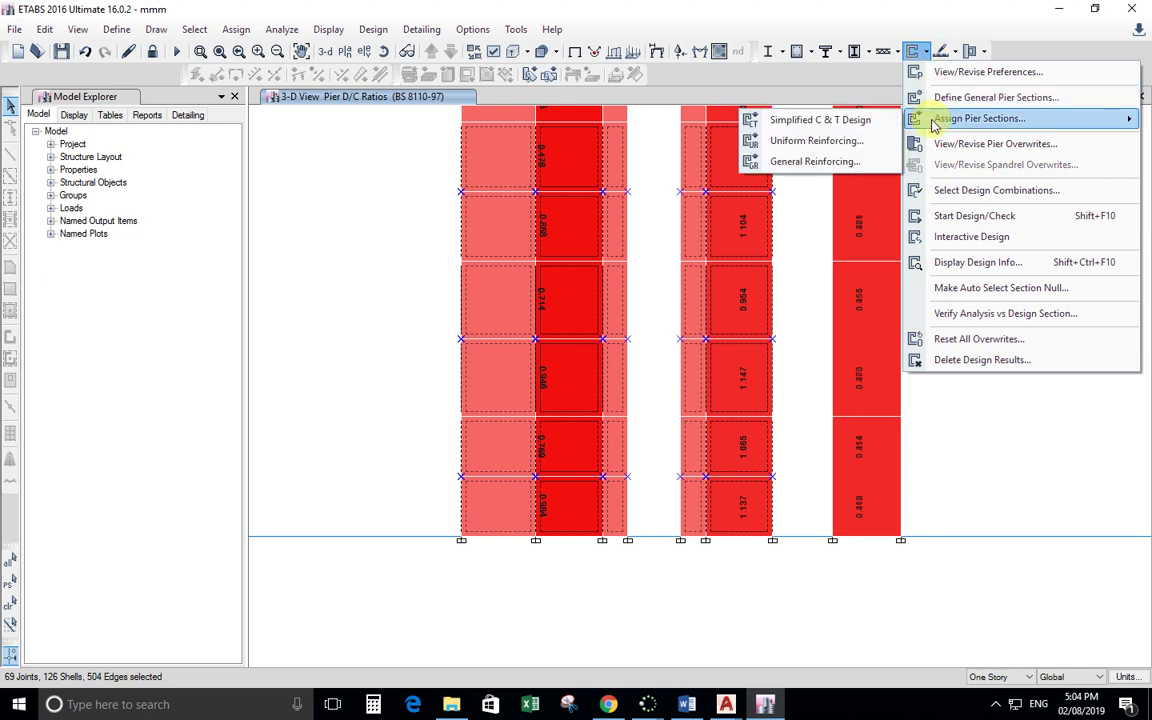
pyautogui.click(815, 141)
pyautogui.click(628, 284)
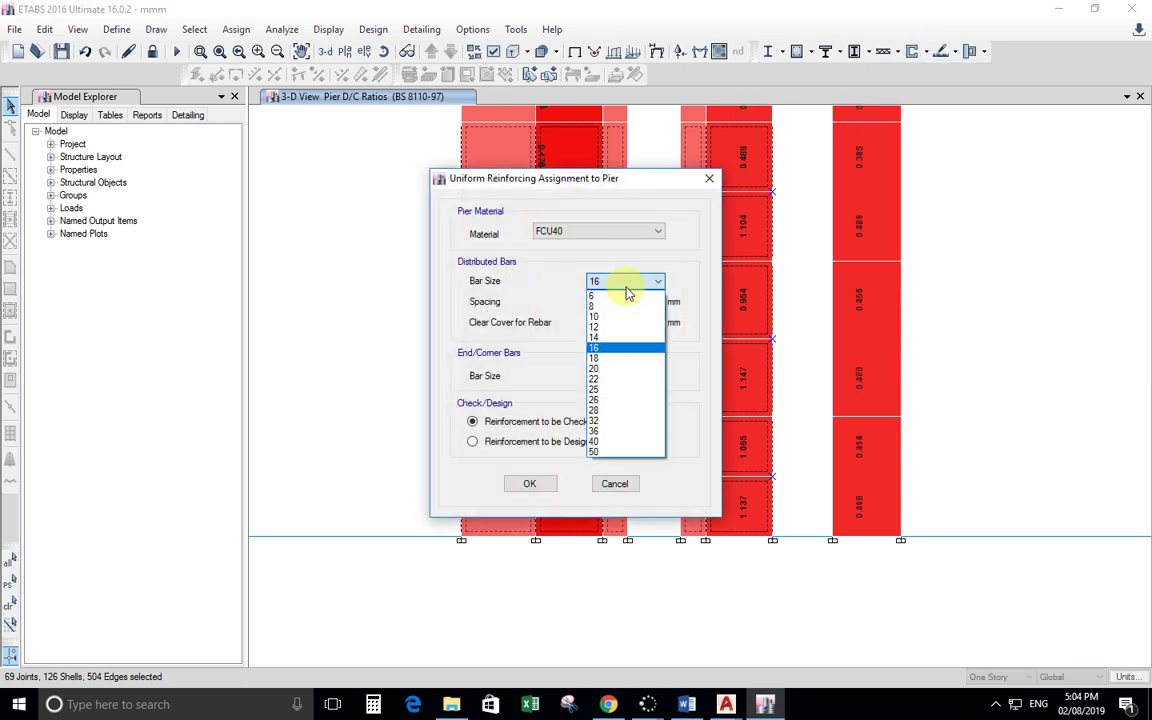
pyautogui.click(628, 286)
pyautogui.click(635, 301)
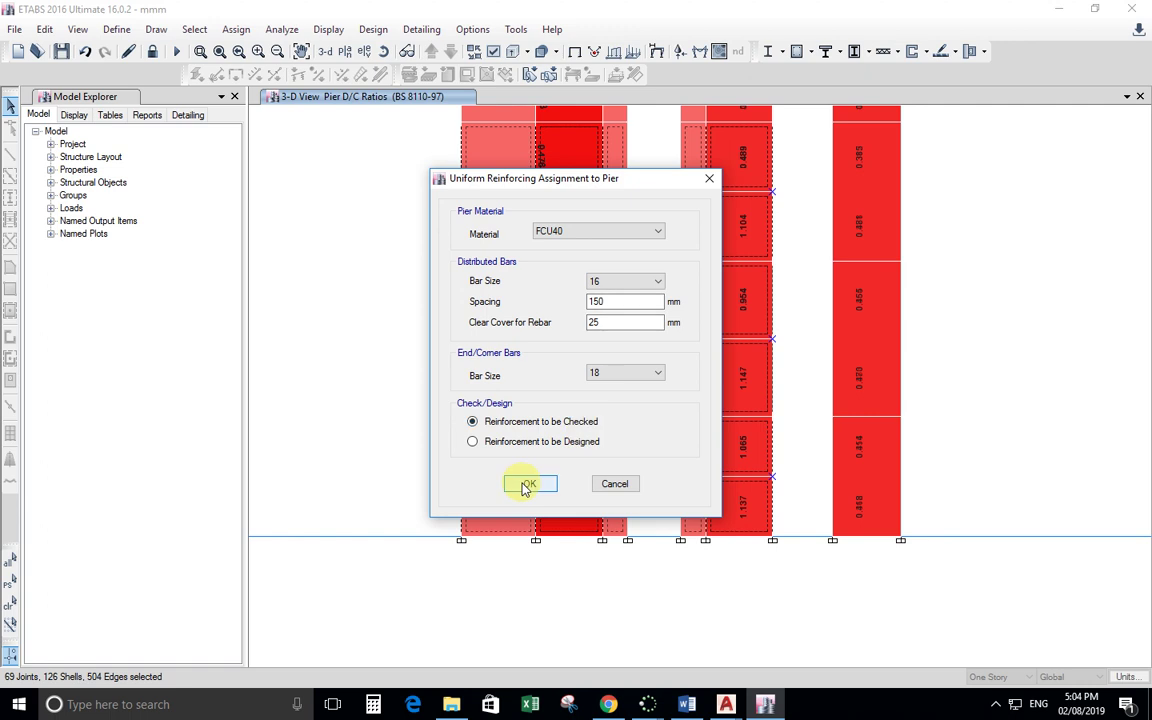
pyautogui.click(620, 373)
pyautogui.click(620, 373)
pyautogui.click(527, 484)
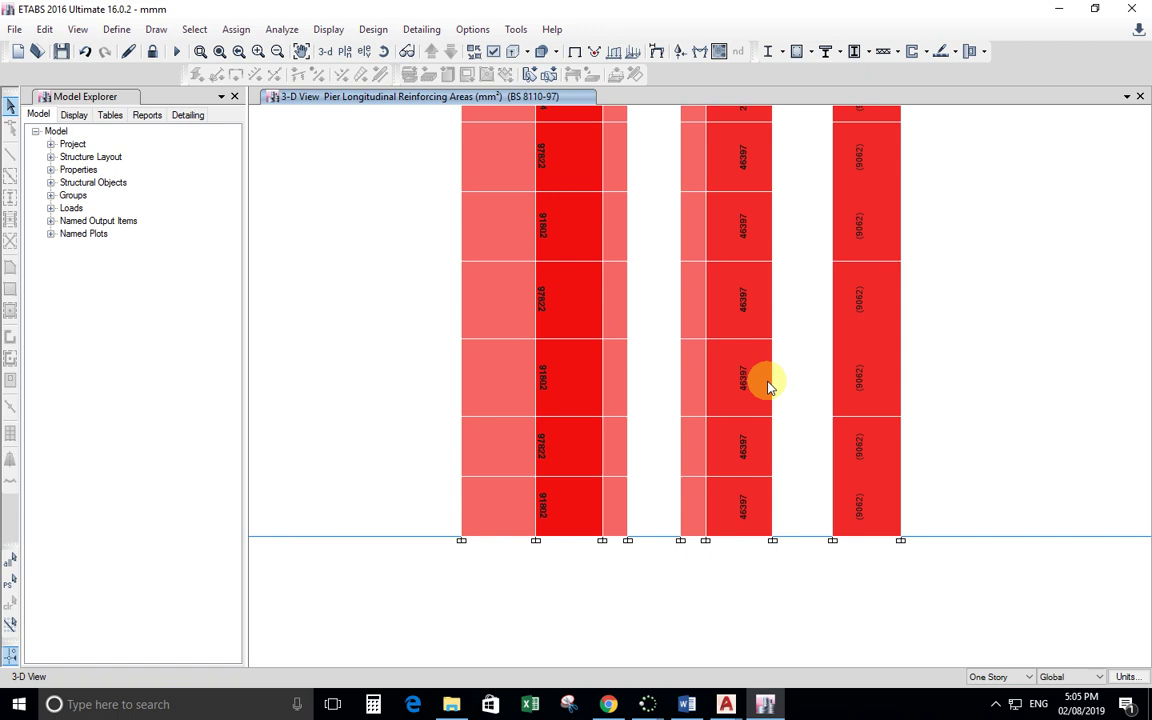
# - Display Pier D/C Ratios as the shear wall design output on the model
pyautogui.click(748, 371)
pyautogui.click(753, 388)
pyautogui.click(927, 53)
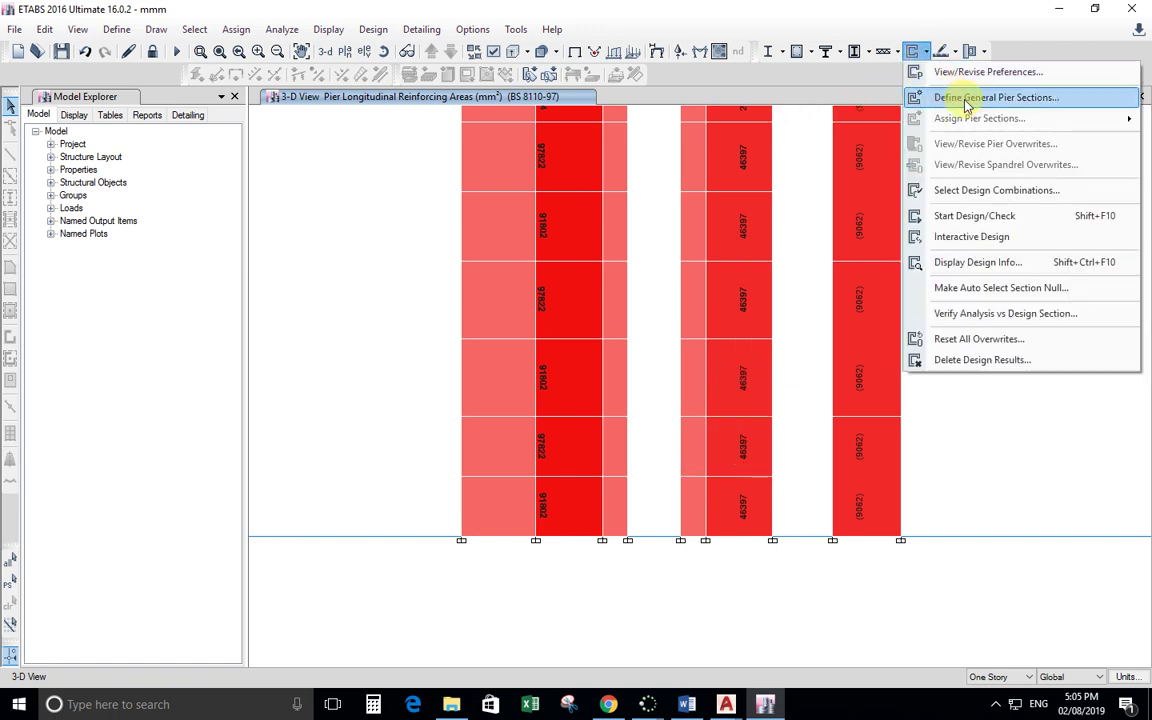
pyautogui.click(977, 262)
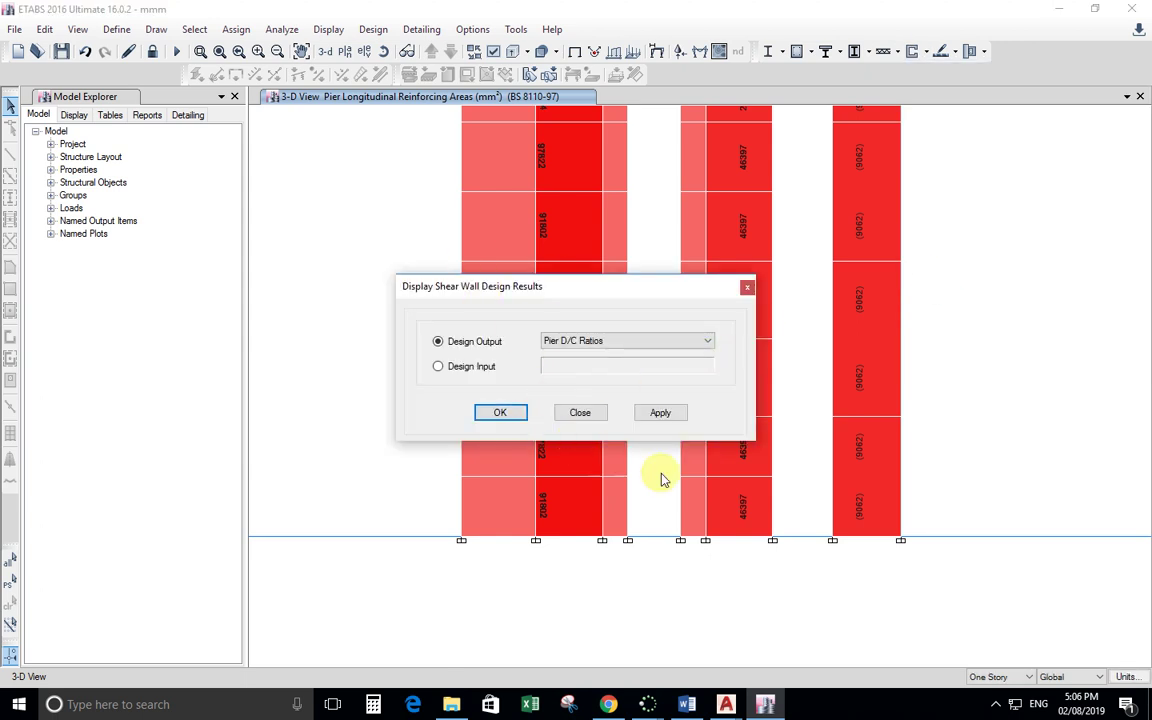
pyautogui.click(660, 413)
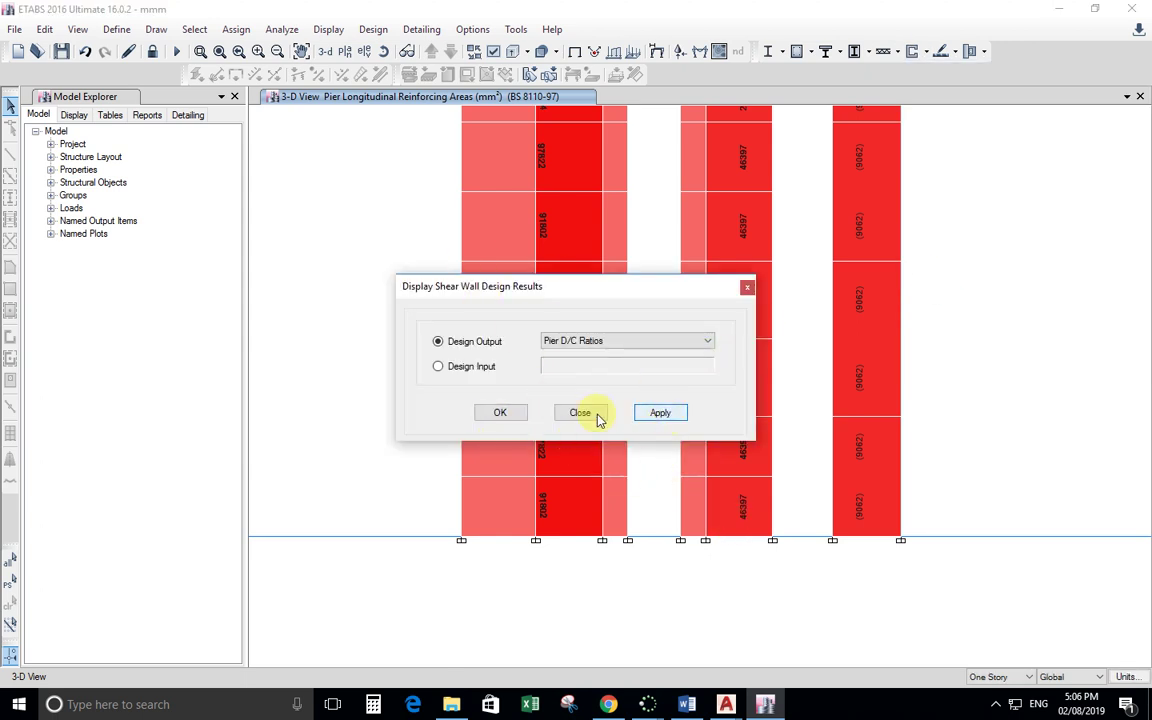
pyautogui.click(502, 413)
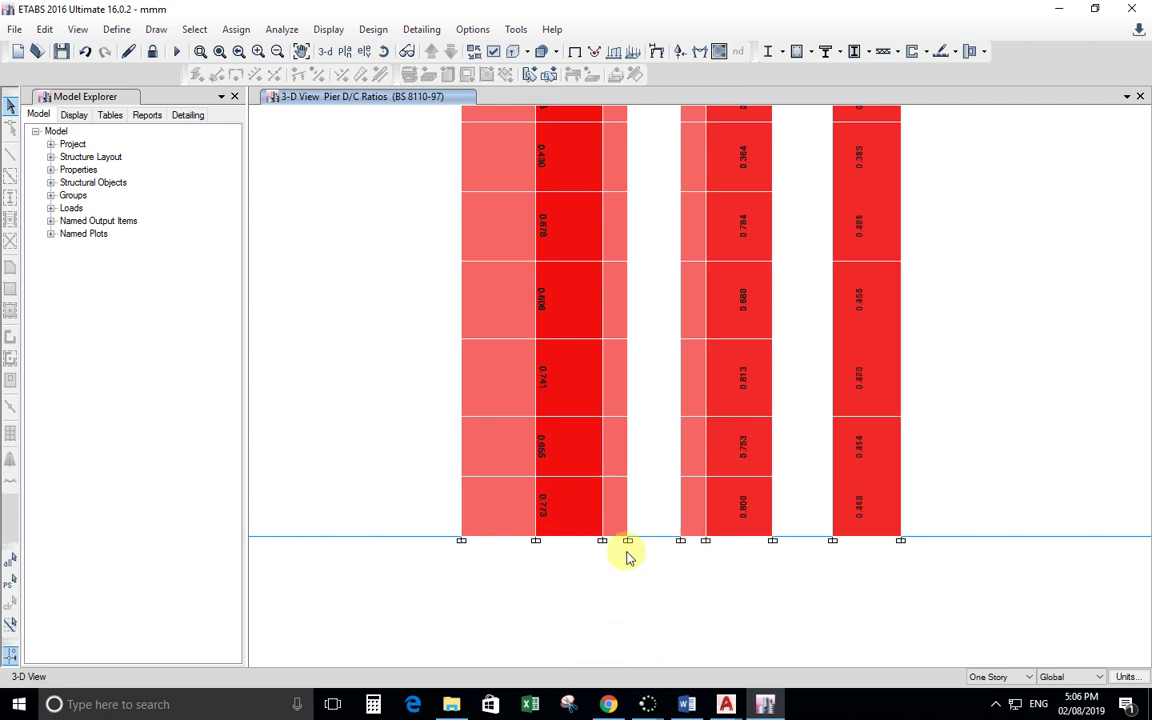
# - Open the design details of pier P2 at the first basement floor and examine its leg geometry and flexural design results
pyautogui.click(580, 528)
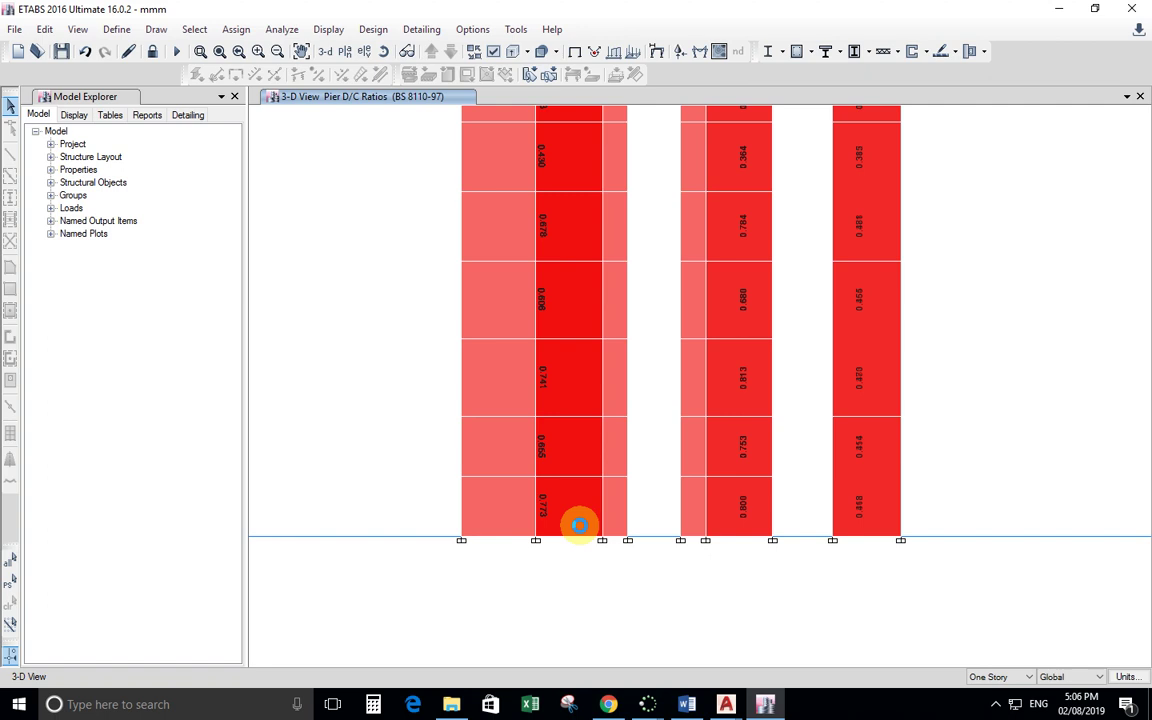
pyautogui.scroll(-15, 570, 490)
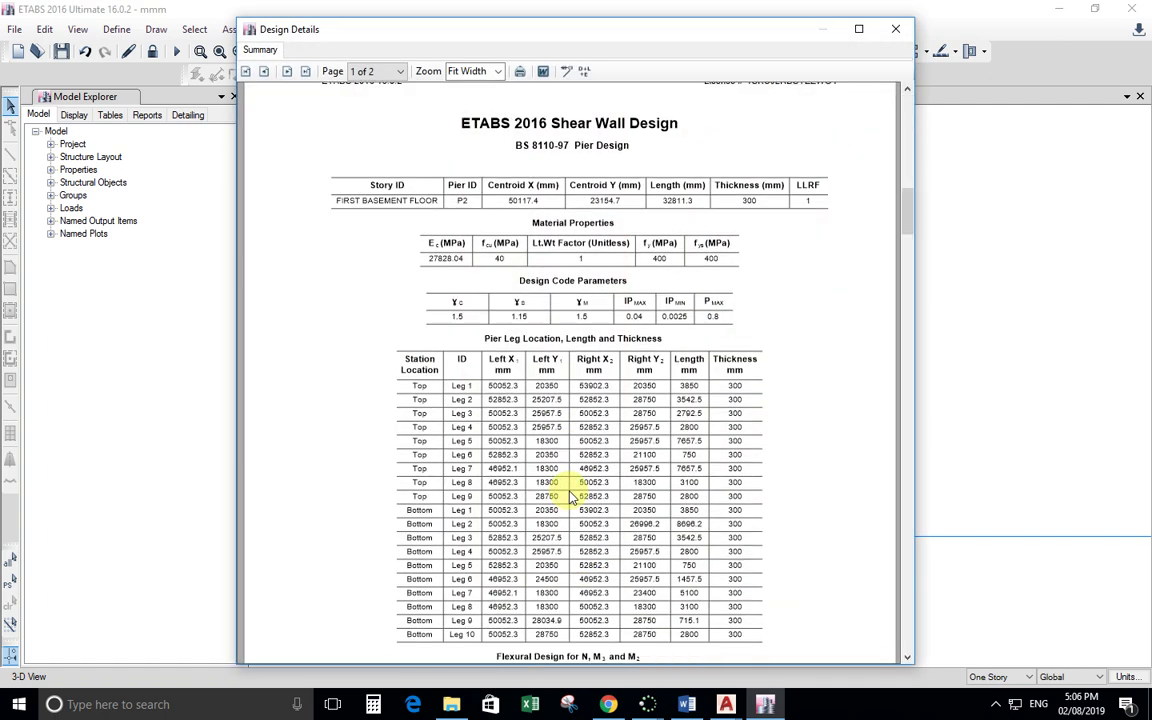
pyautogui.scroll(5, 595, 507)
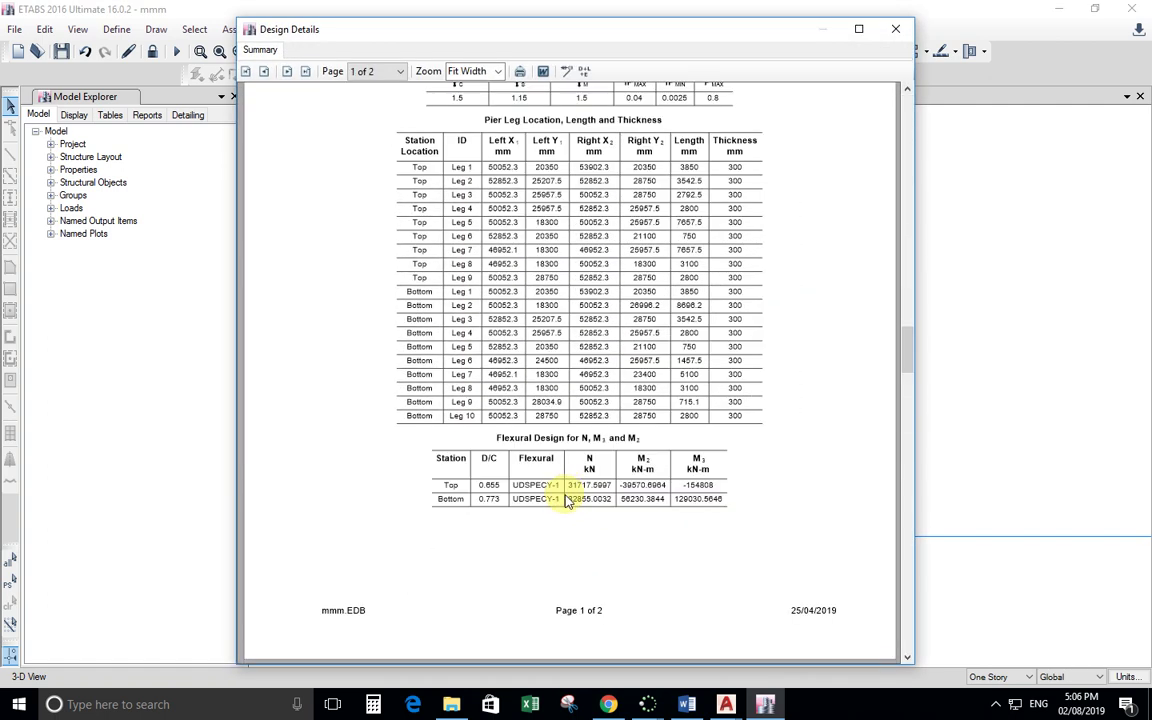
pyautogui.keyDown('ctrl'); pyautogui.scroll(2, 514, 419); pyautogui.keyUp('ctrl')
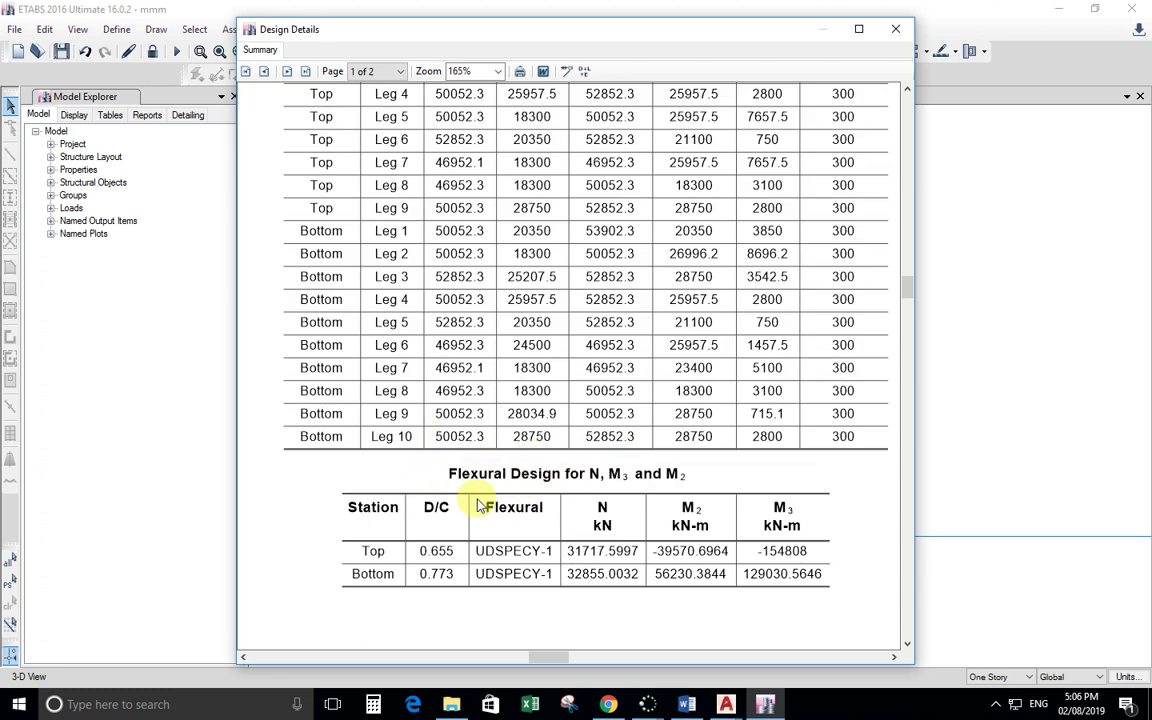
# - Examine the shear design table for P2's legs, including rebar and governing shear combinations, then close the design details
pyautogui.scroll(-3, 440, 468)
pyautogui.scroll(-10, 450, 468)
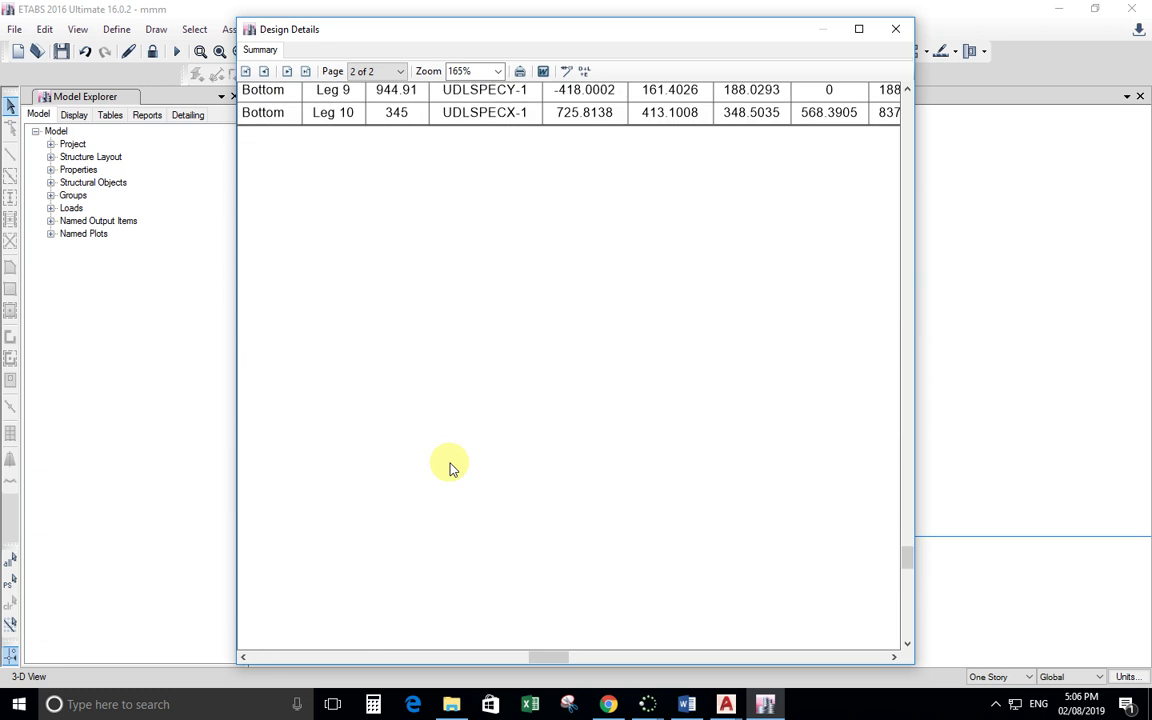
pyautogui.keyDown('ctrl'); pyautogui.scroll(-1, 538, 541); pyautogui.keyUp('ctrl')
pyautogui.keyDown('ctrl'); pyautogui.scroll(-3, 536, 534); pyautogui.keyUp('ctrl')
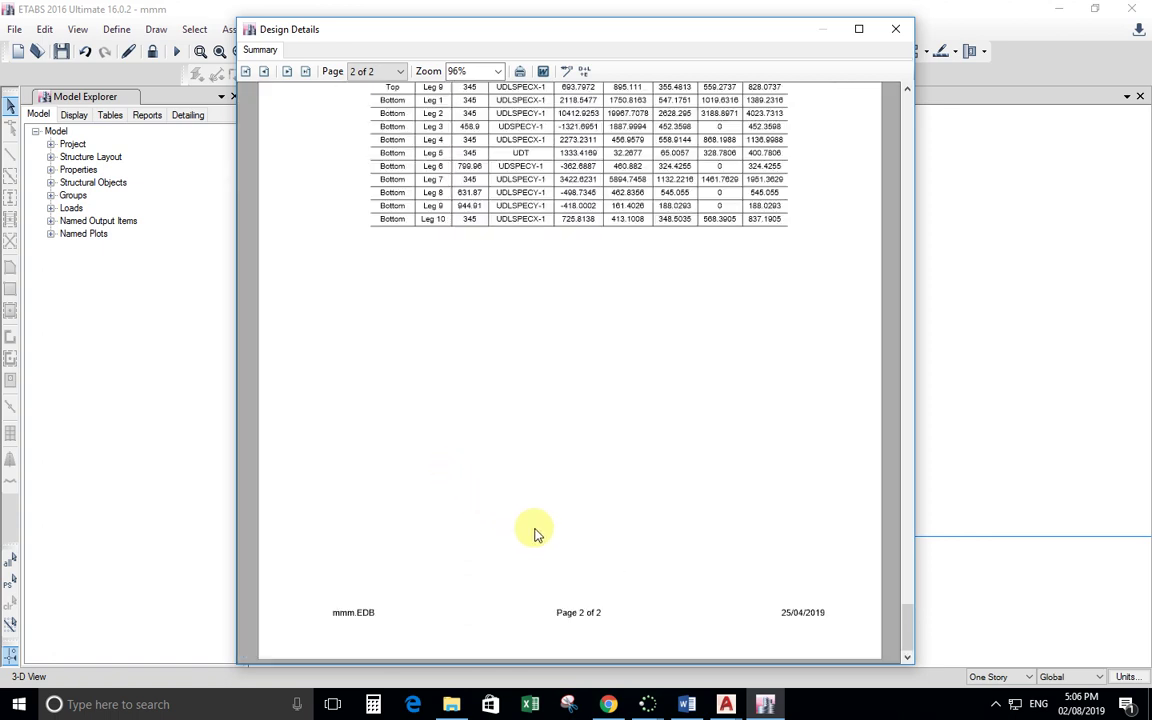
pyautogui.scroll(6, 536, 534)
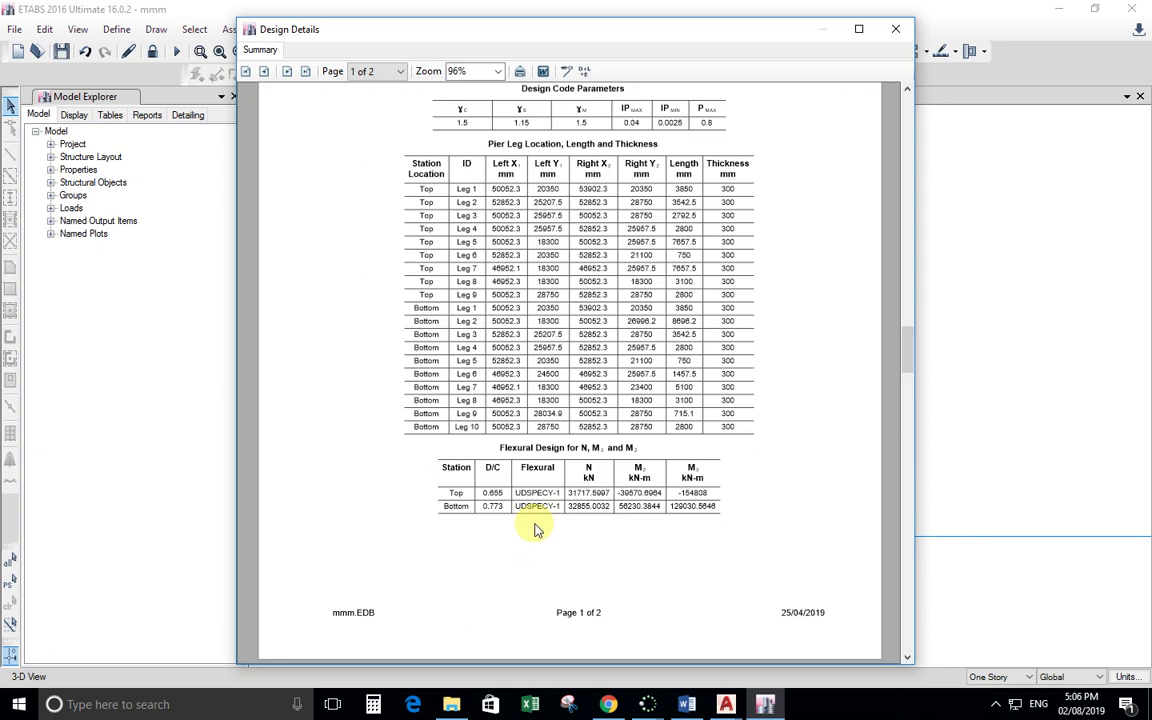
pyautogui.scroll(-5, 535, 530)
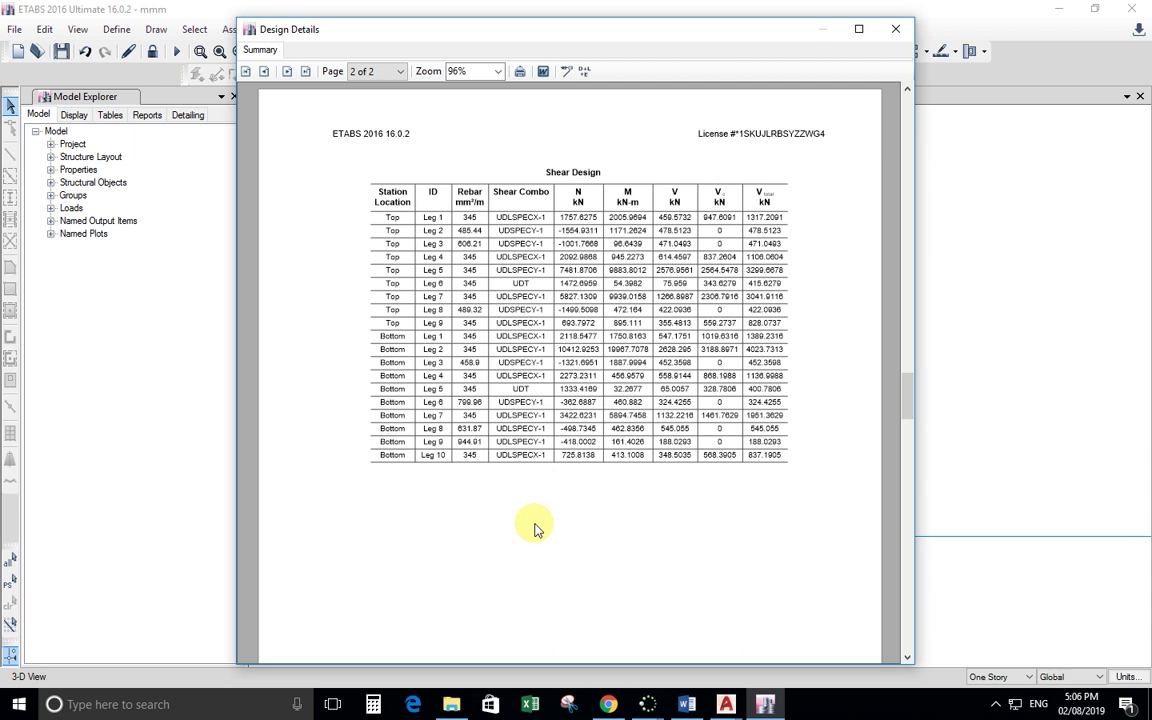
pyautogui.keyDown('ctrl'); pyautogui.scroll(2, 355, 340); pyautogui.keyUp('ctrl')
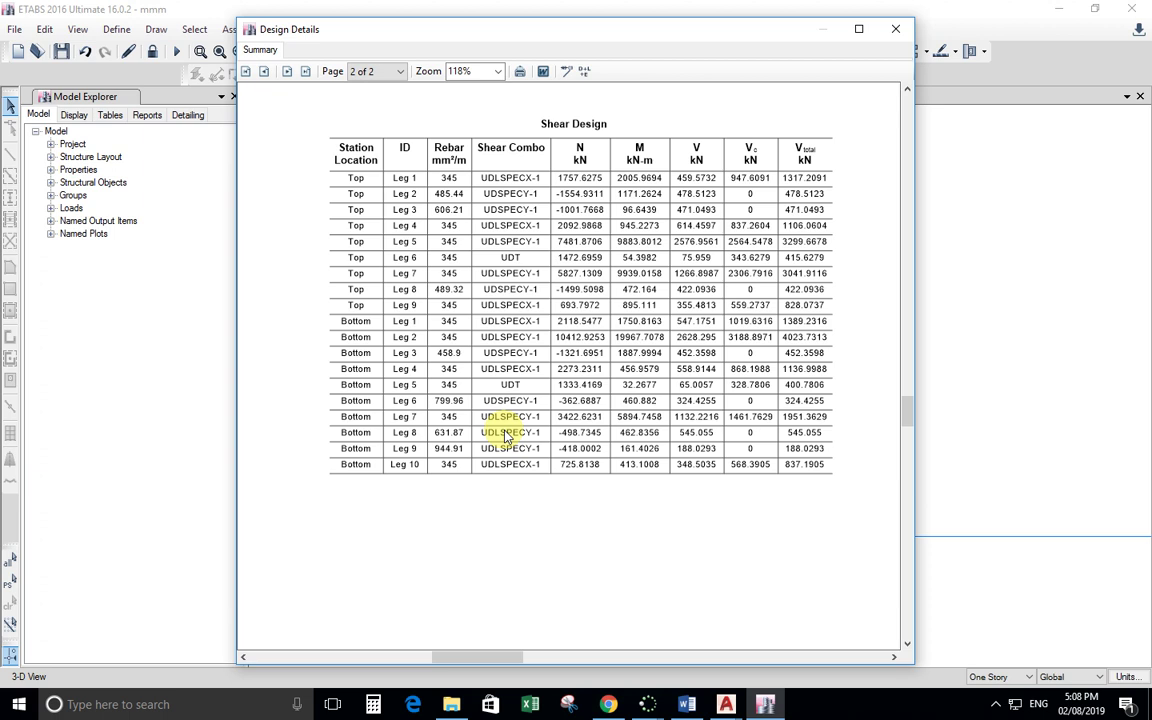
pyautogui.click(897, 33)
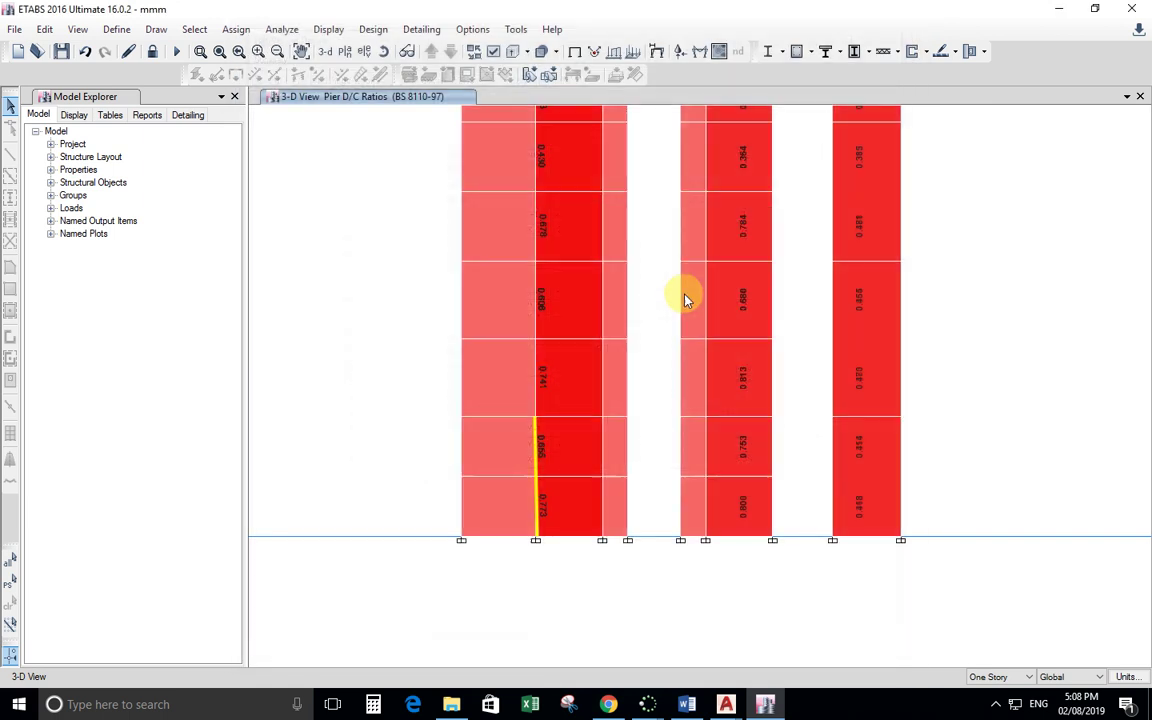
# - Switch the view to the FIRST BASEMENT FLOOR plan
pyautogui.click(343, 52)
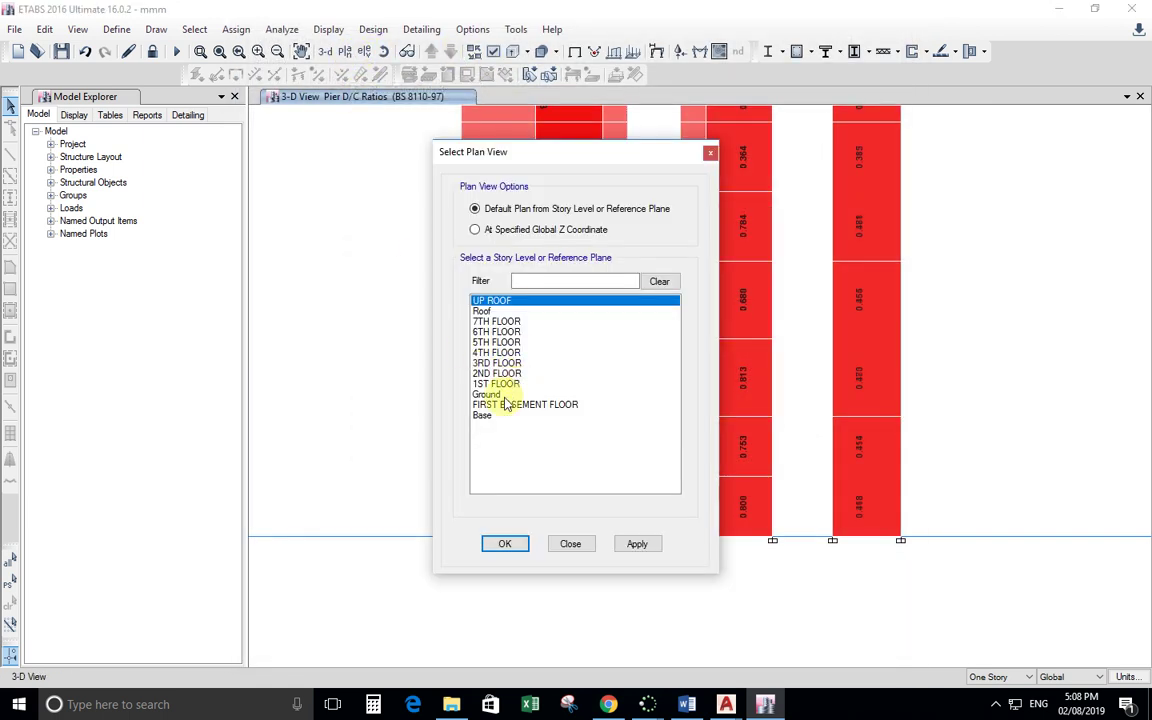
pyautogui.click(505, 404)
pyautogui.click(570, 544)
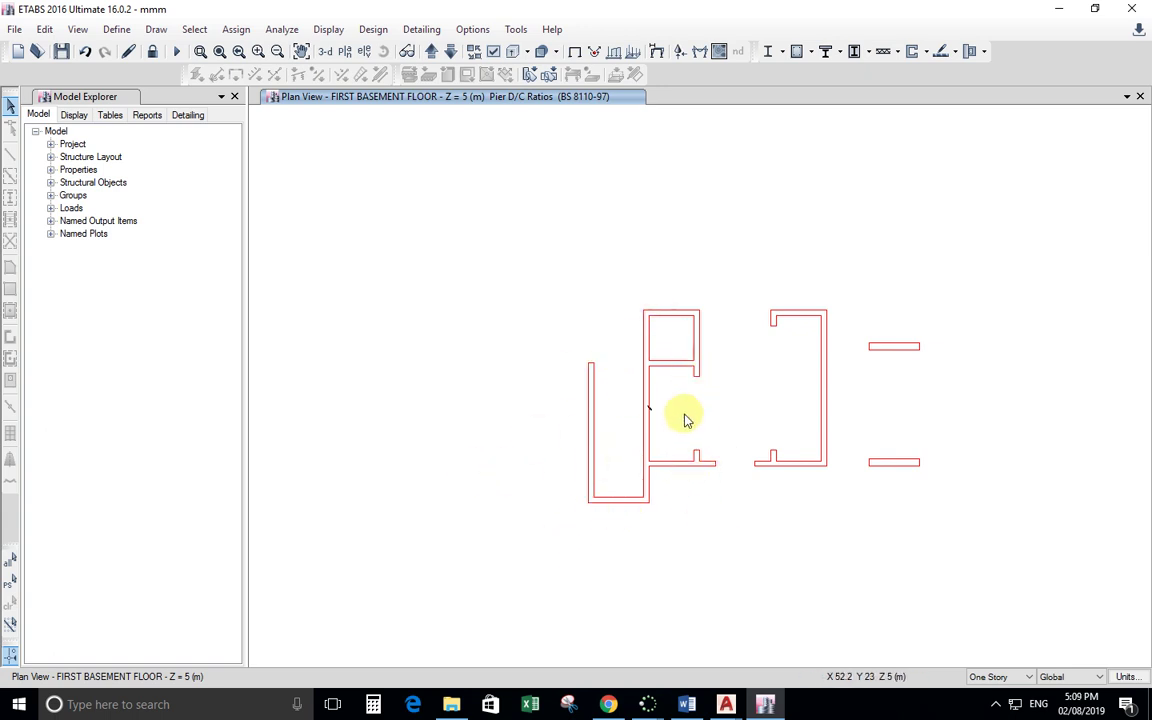
# - Identify P2's wall legs in plan by selecting and clearing the short stub, then selecting the cross wall that closes the small shaft
pyautogui.scroll(3, 688, 400)
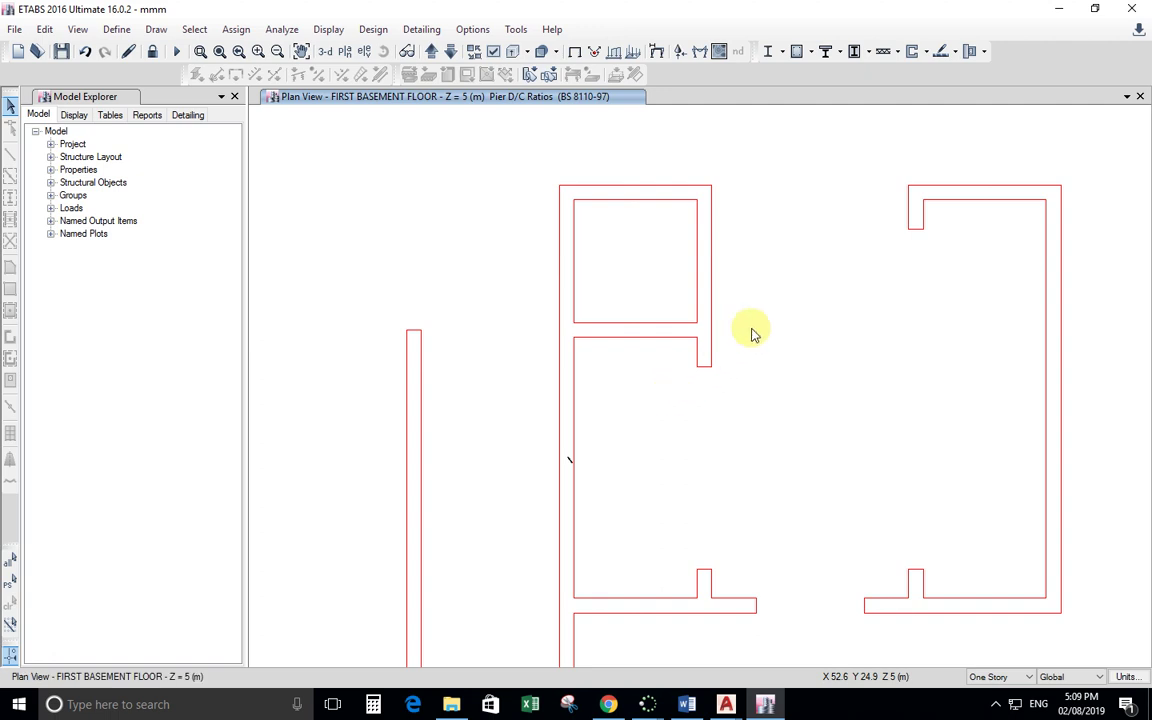
pyautogui.click(705, 345)
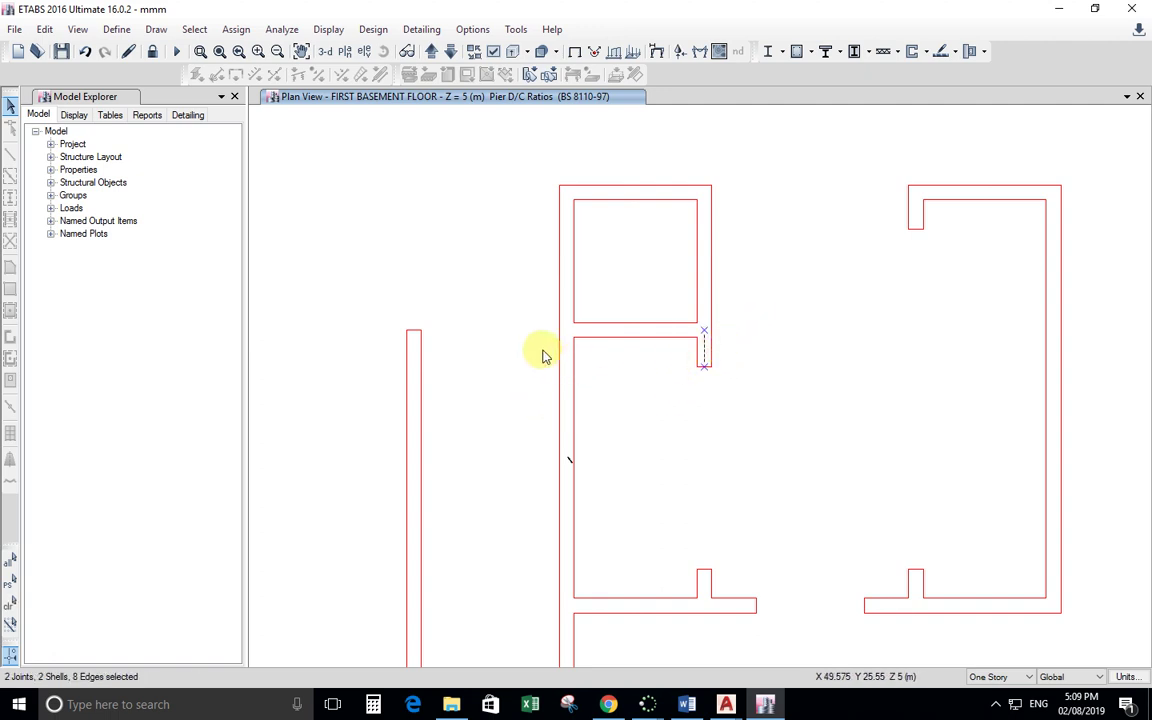
pyautogui.click(706, 352)
pyautogui.moveTo(514, 342); pyautogui.dragTo(714, 303)
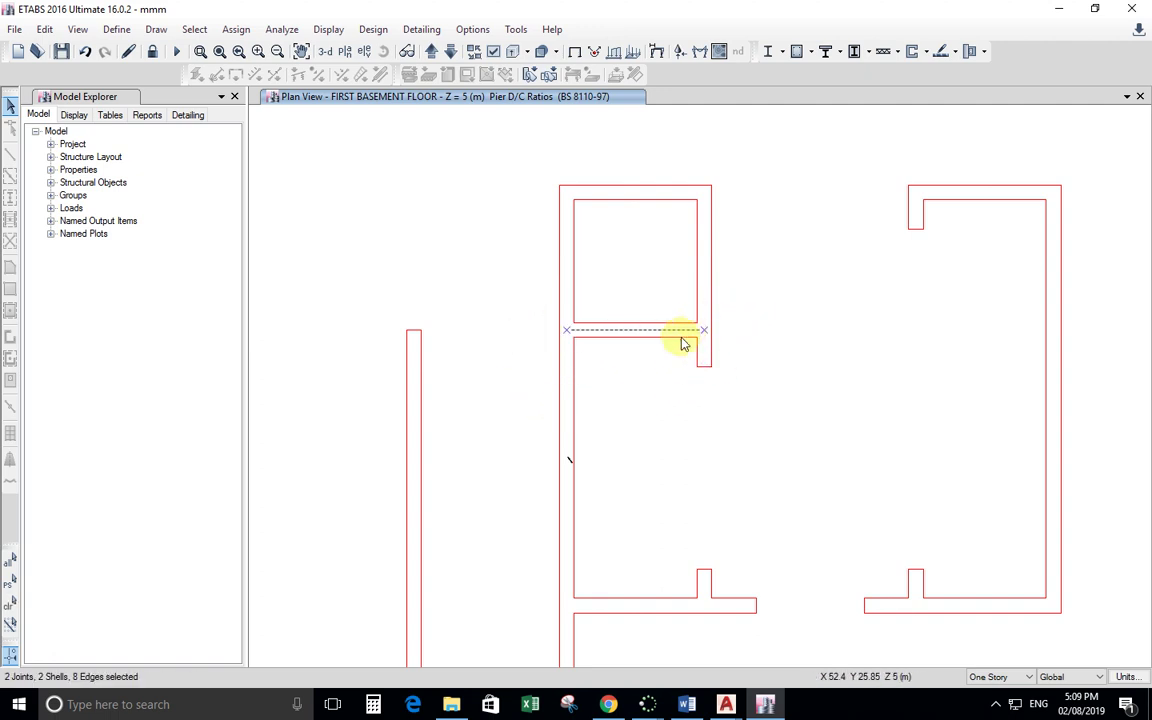
# - Identify P2's remaining legs in plan by selecting the small shaft's upper and left walls, and clear the selection
pyautogui.moveTo(681, 344); pyautogui.dragTo(668, 216)
pyautogui.moveTo(482, 205); pyautogui.dragTo(700, 110)
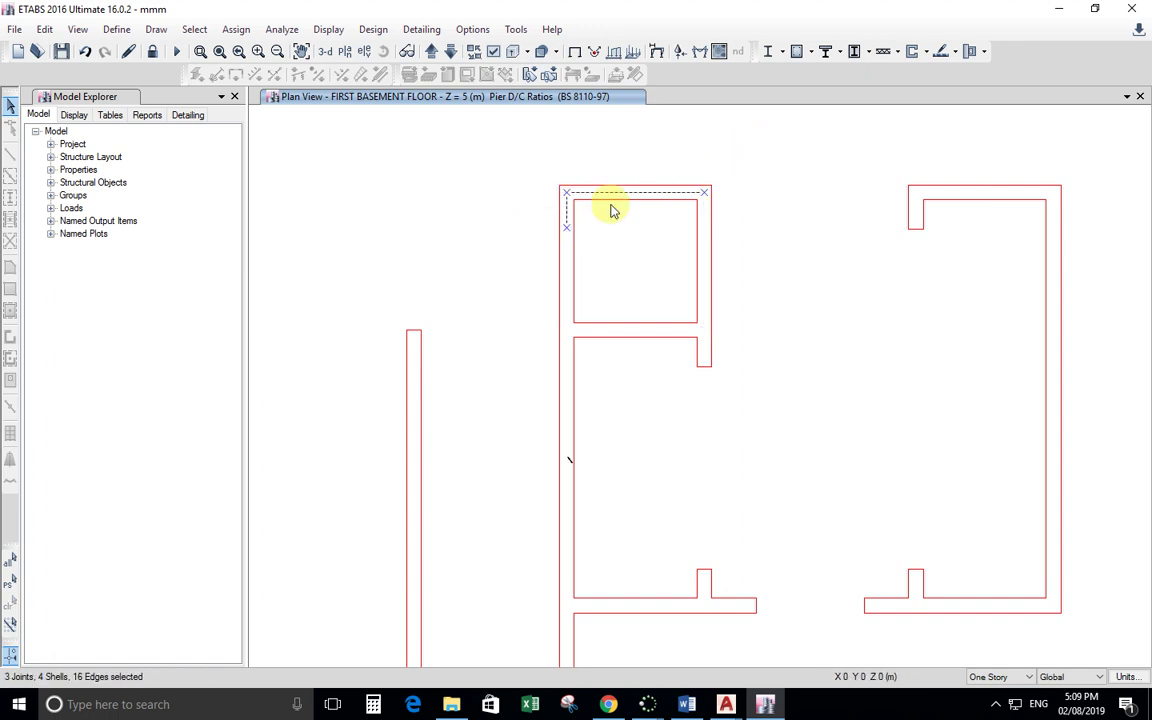
pyautogui.click(570, 314)
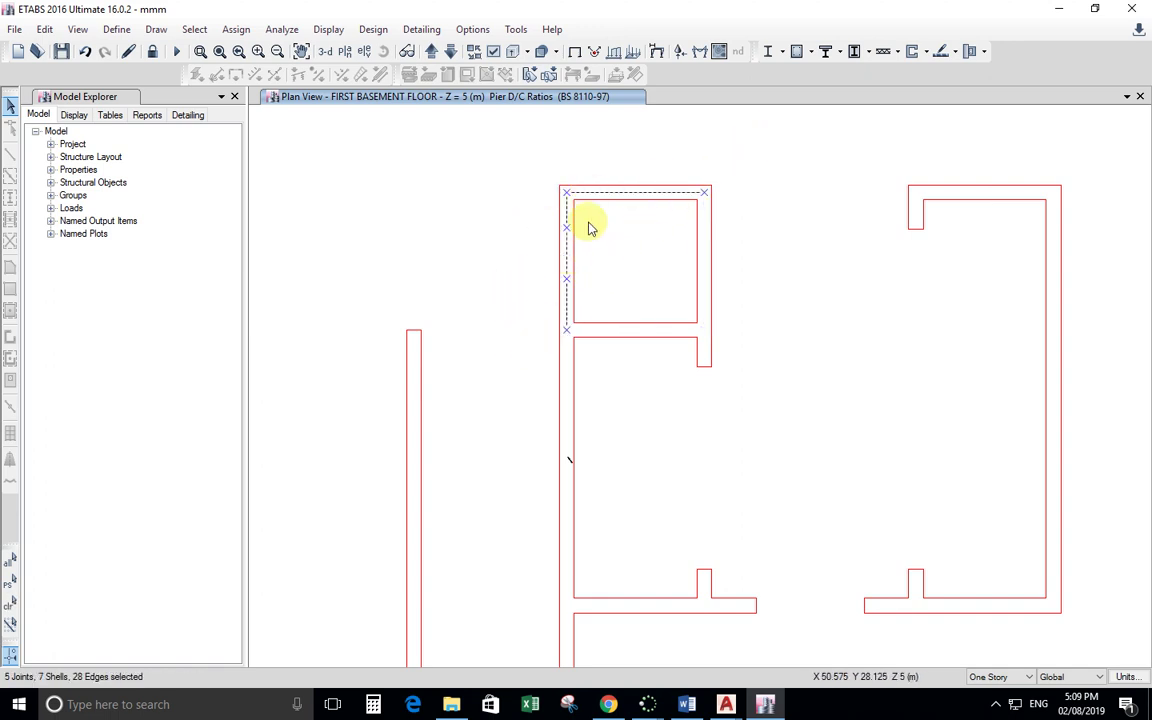
pyautogui.hotkey('ctrl', 'q')
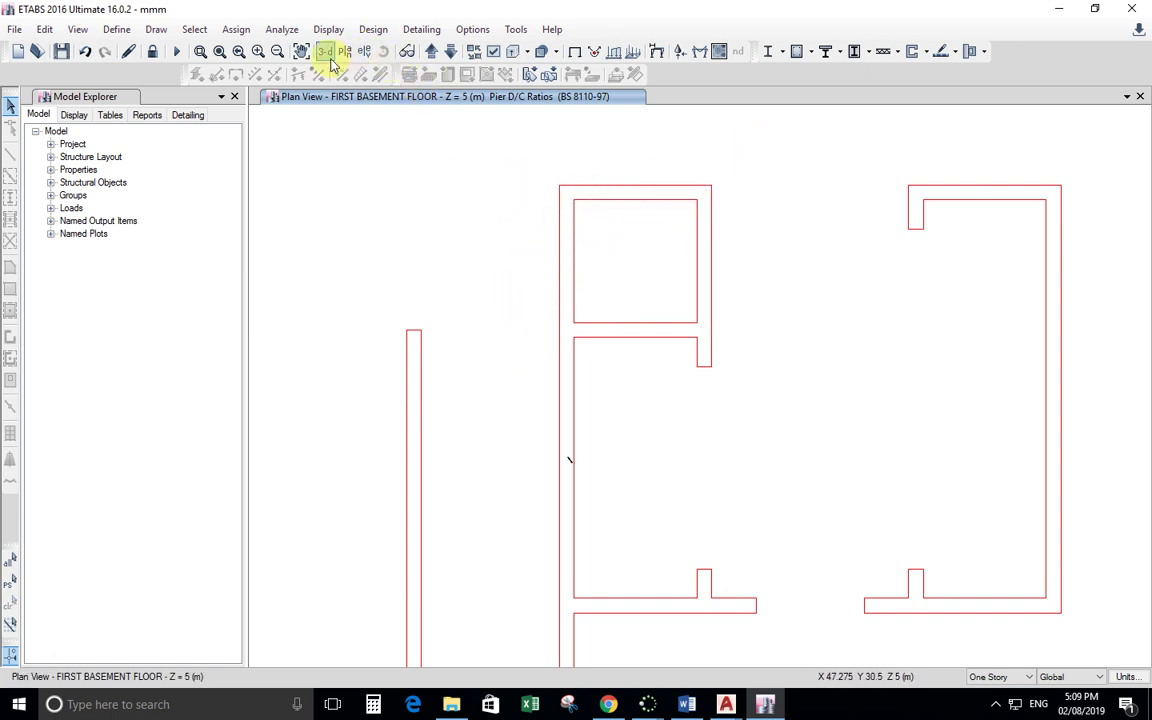
# - Switch to the 3-D view and examine the base of the core walls around the opening
pyautogui.click(327, 52)
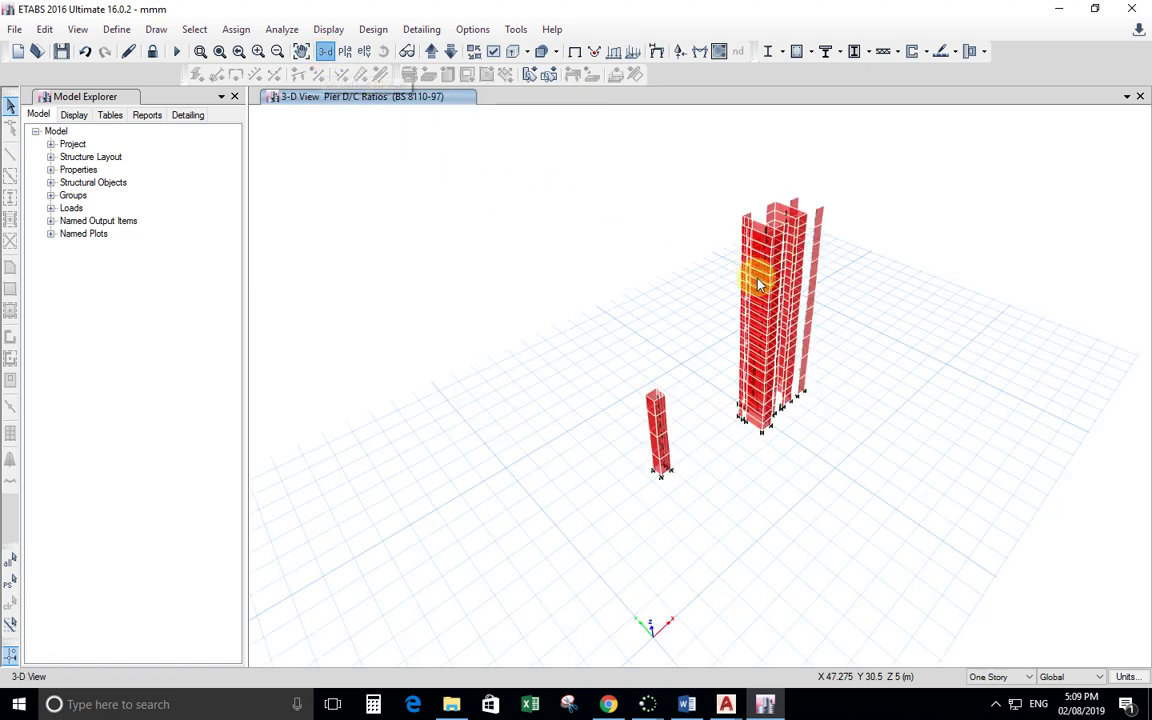
pyautogui.scroll(3, 757, 374)
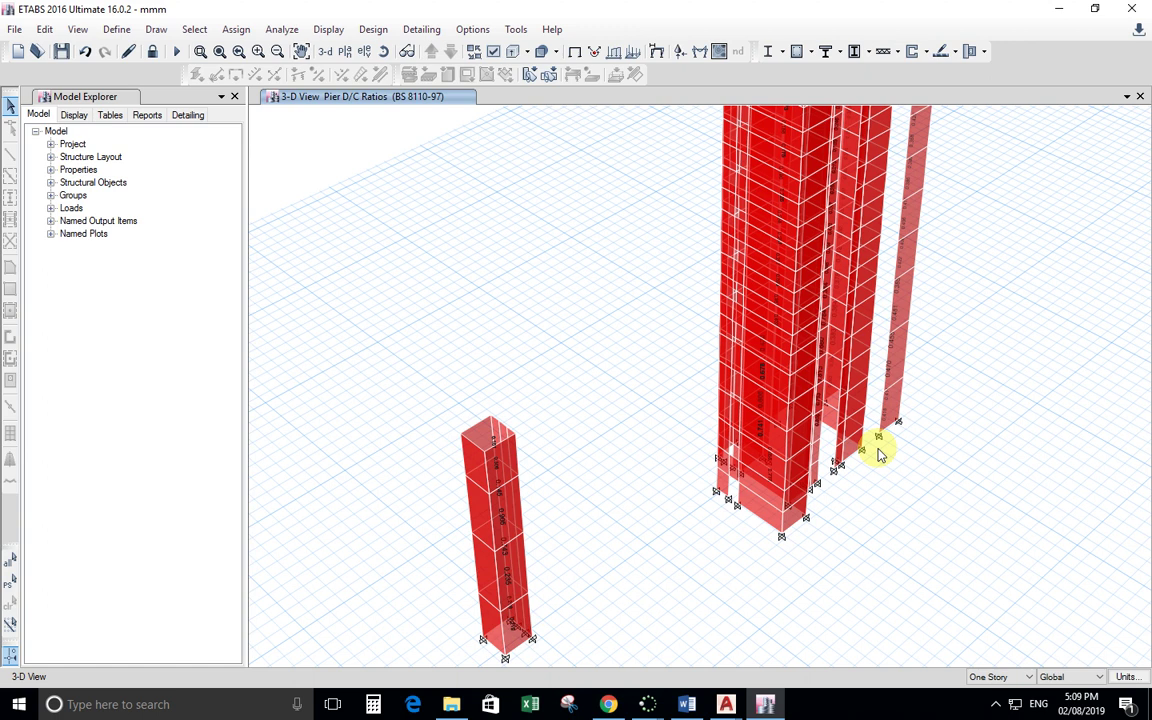
pyautogui.scroll(5, 727, 474)
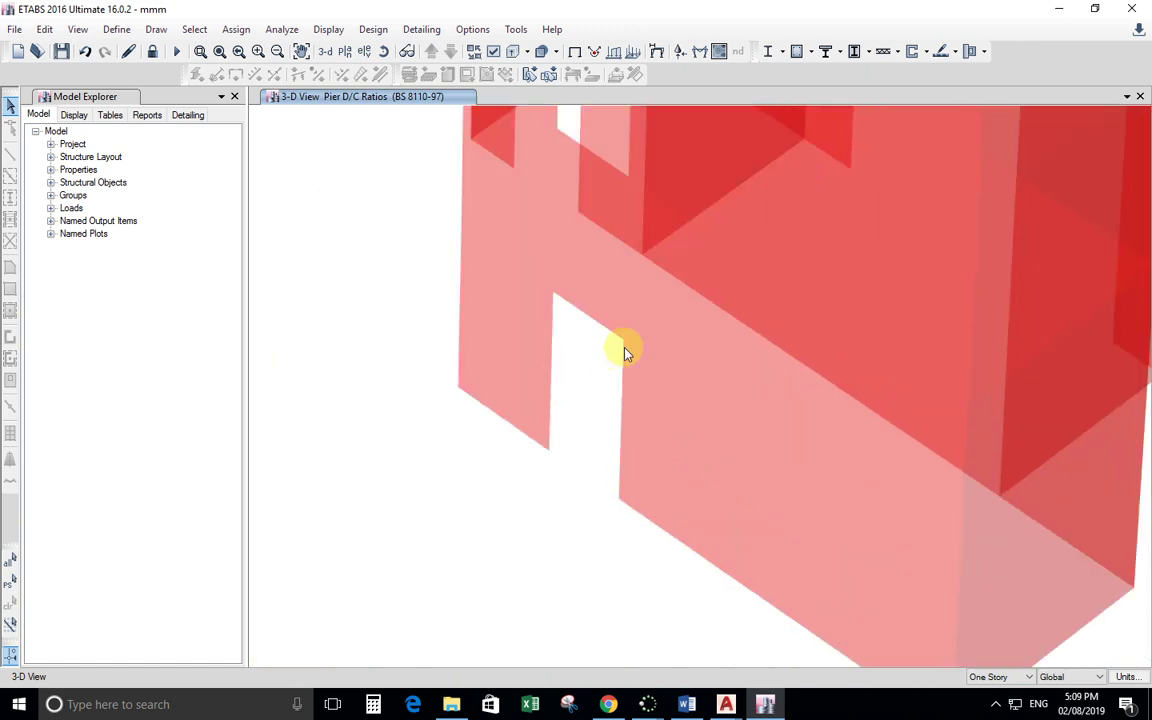